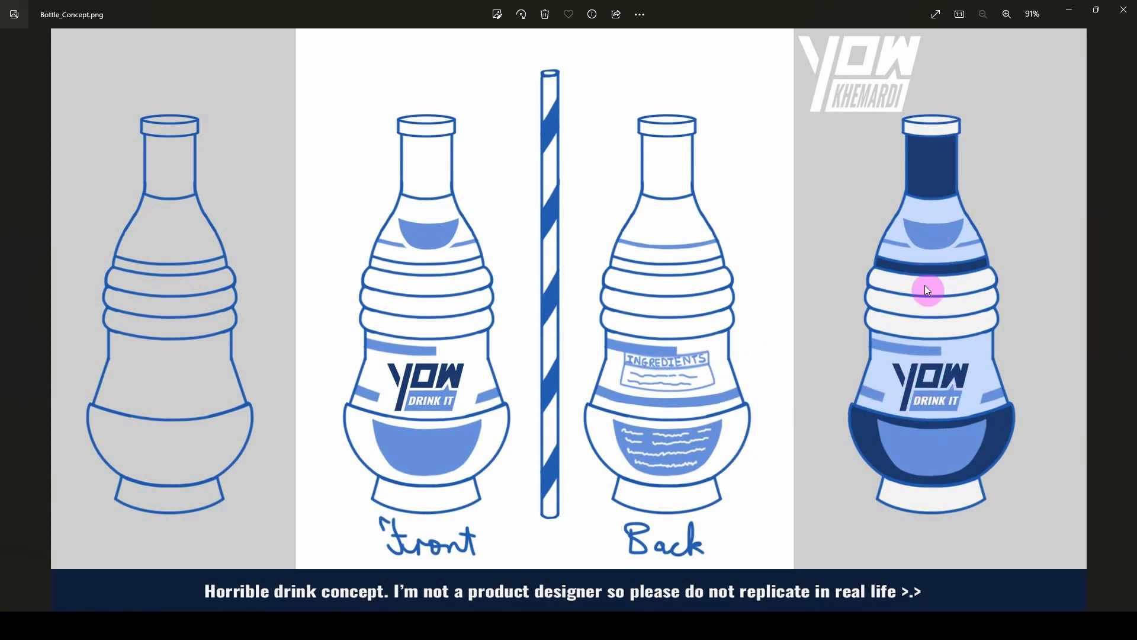
# Switch to Blender, hide the light and camera in the viewport, and delete the default cube.
pyautogui.click(1064, 13)
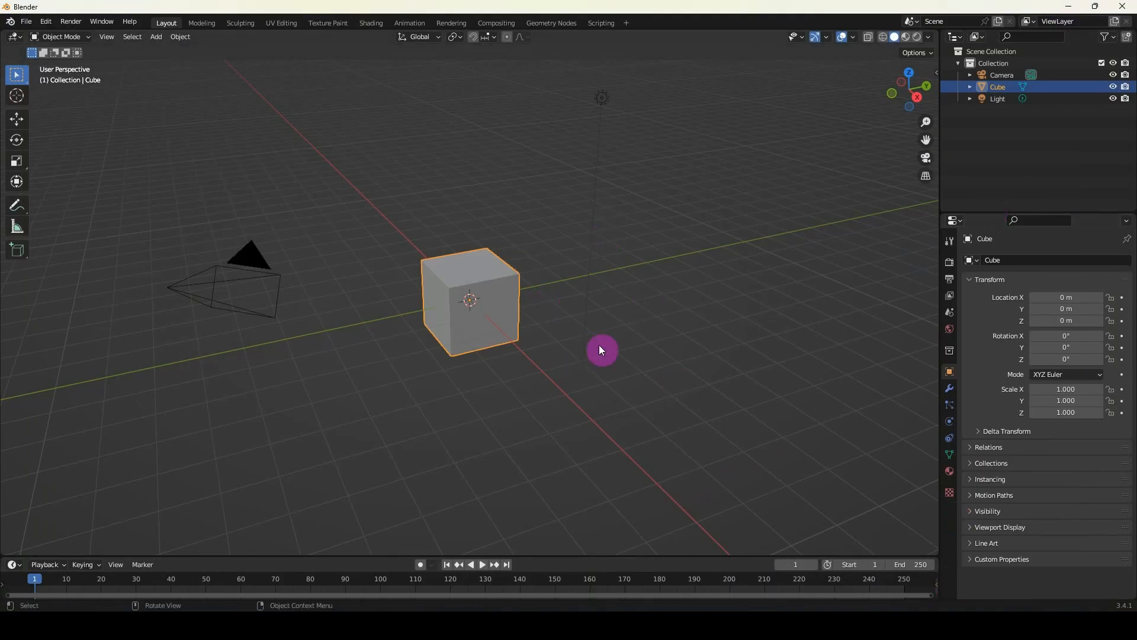
pyautogui.click(1113, 99)
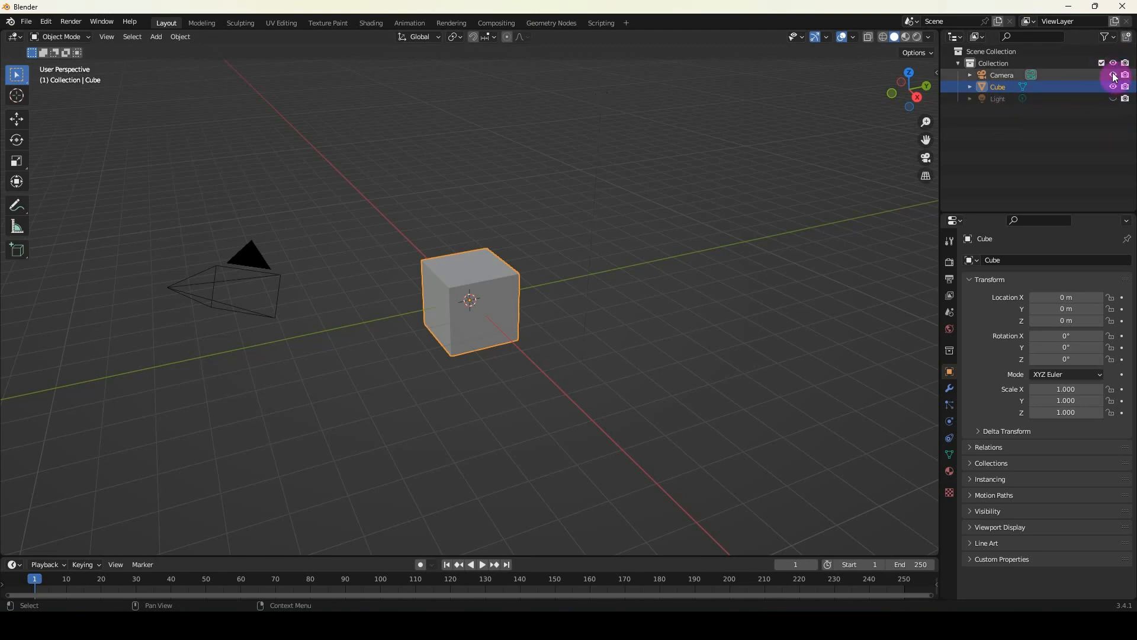
pyautogui.click(1113, 74)
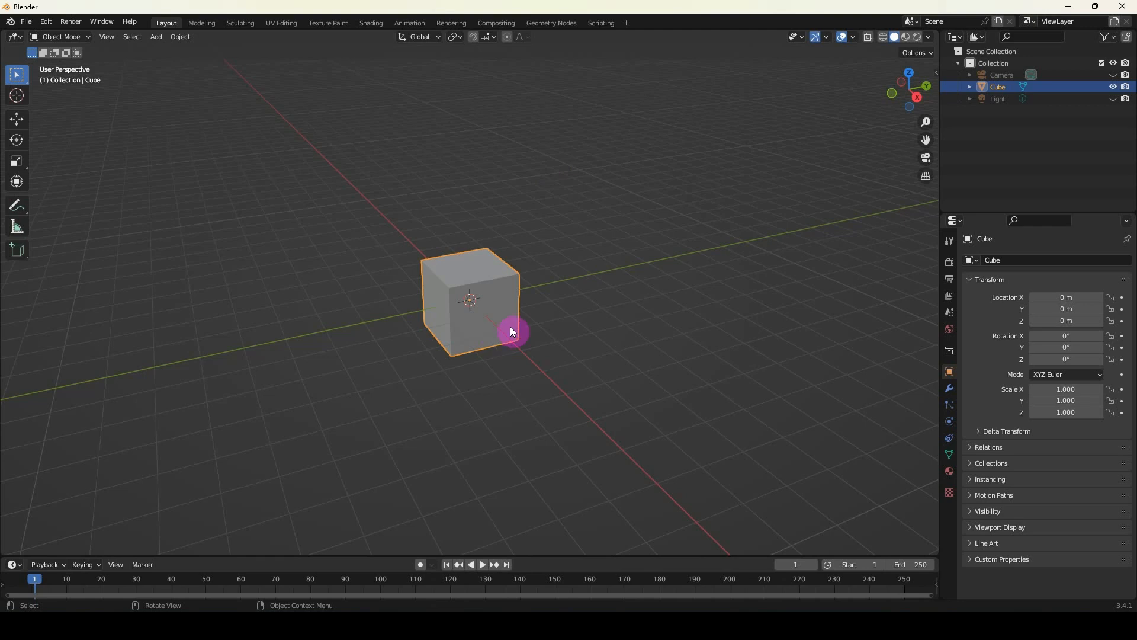
pyautogui.press('Delete')
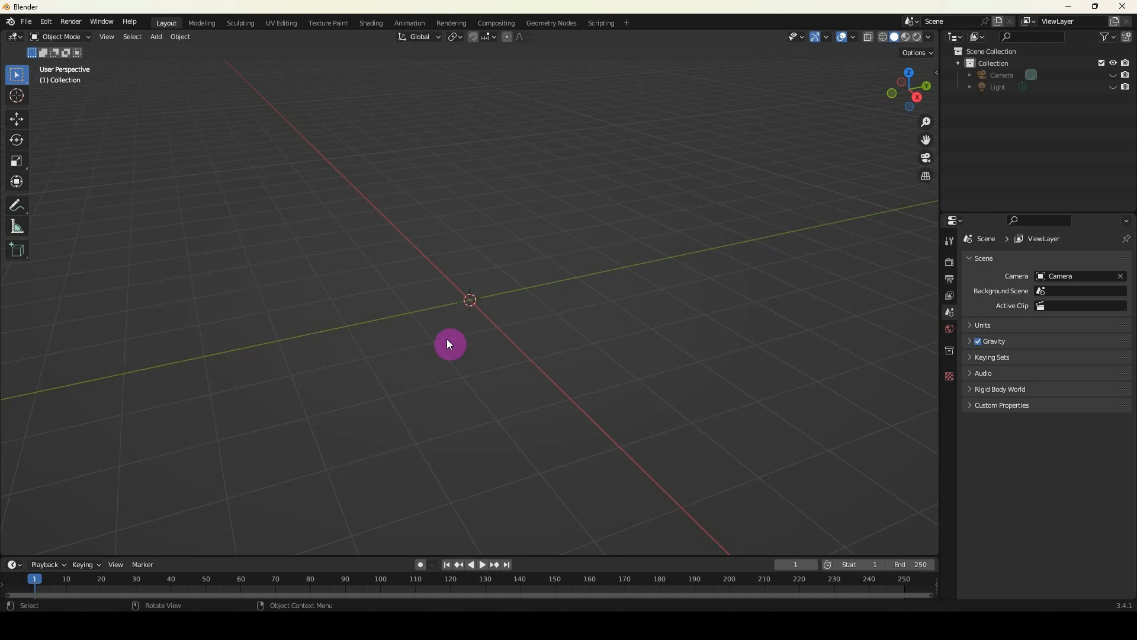
# Load Bottle_Concept.png from the desktop's Modeling and Texturing folder as a reference image in the perspective view.
pyautogui.click(156, 37)
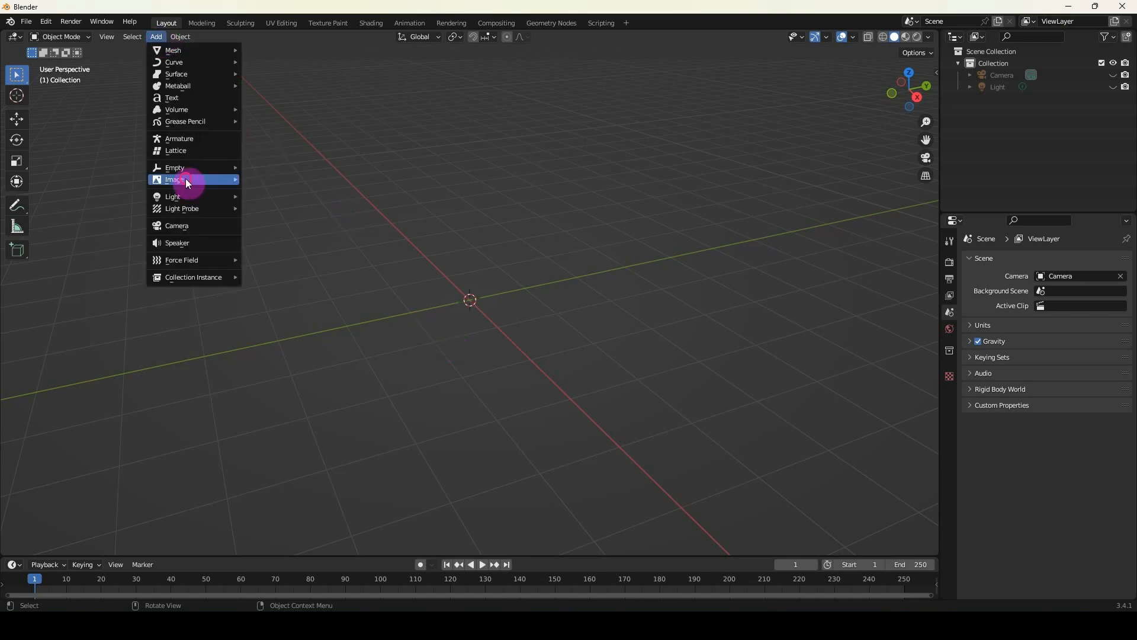
pyautogui.moveTo(186, 178)
pyautogui.click(274, 182)
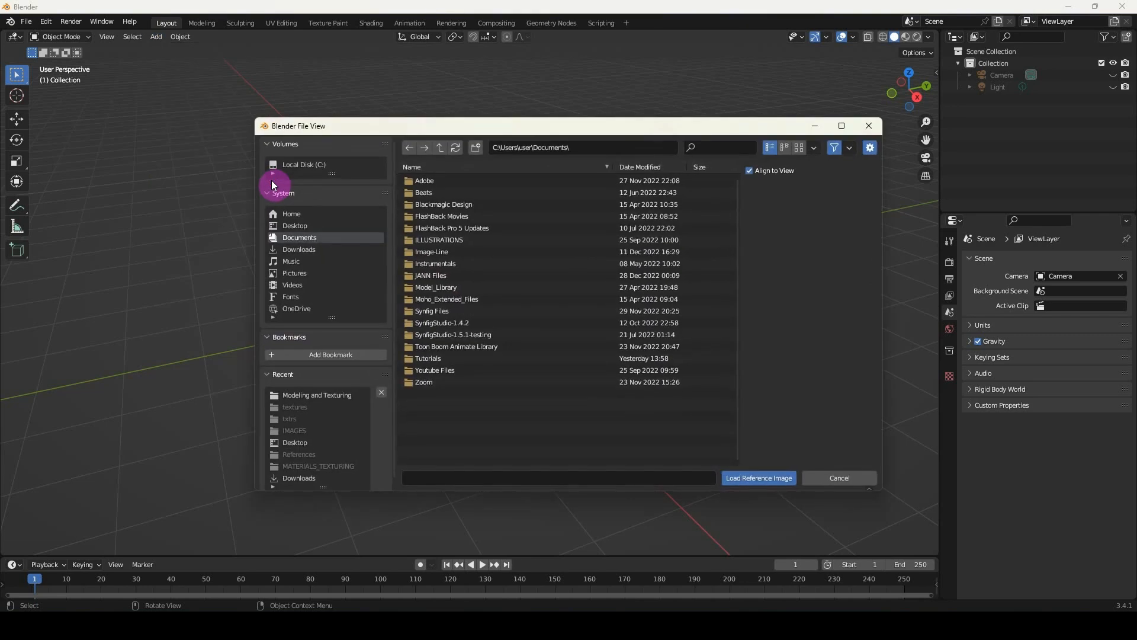
pyautogui.click(302, 228)
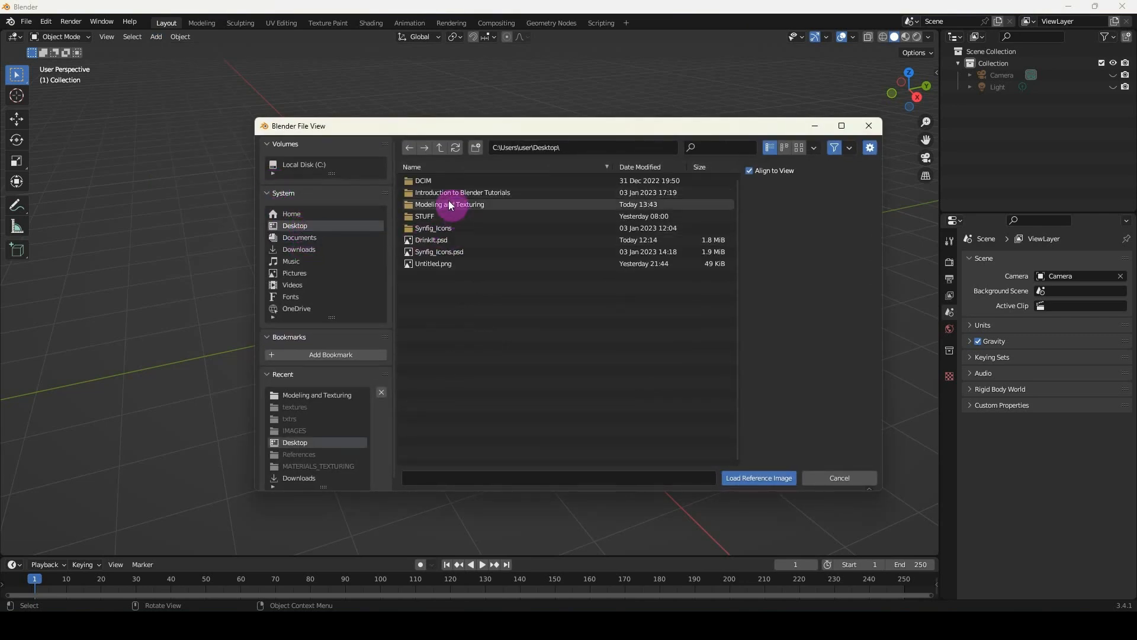
pyautogui.doubleClick(449, 203)
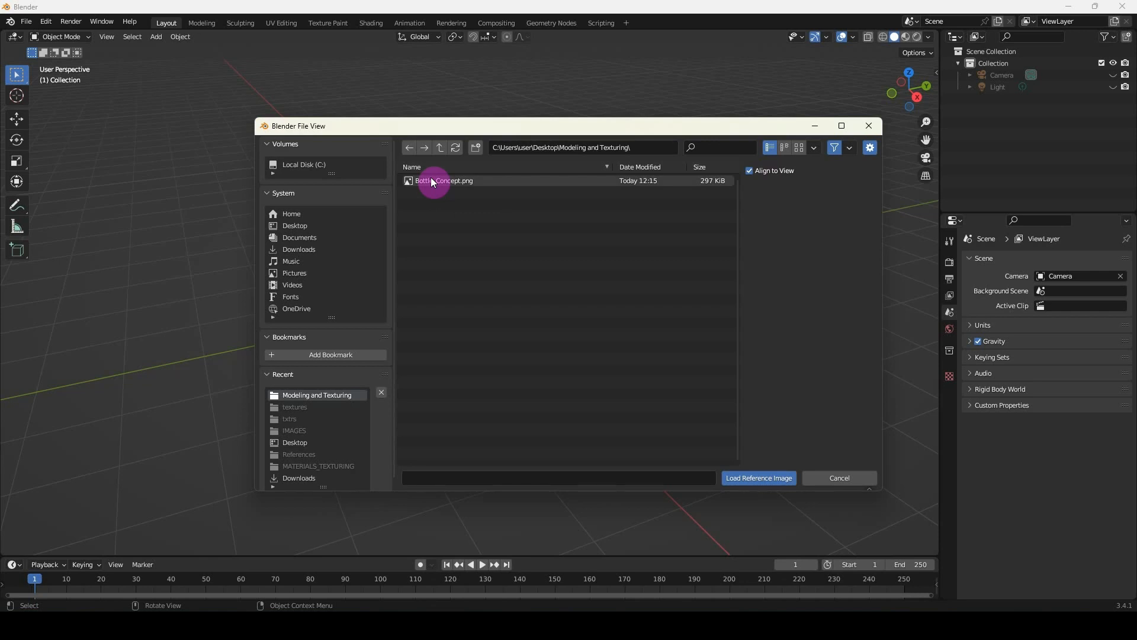
pyautogui.click(438, 182)
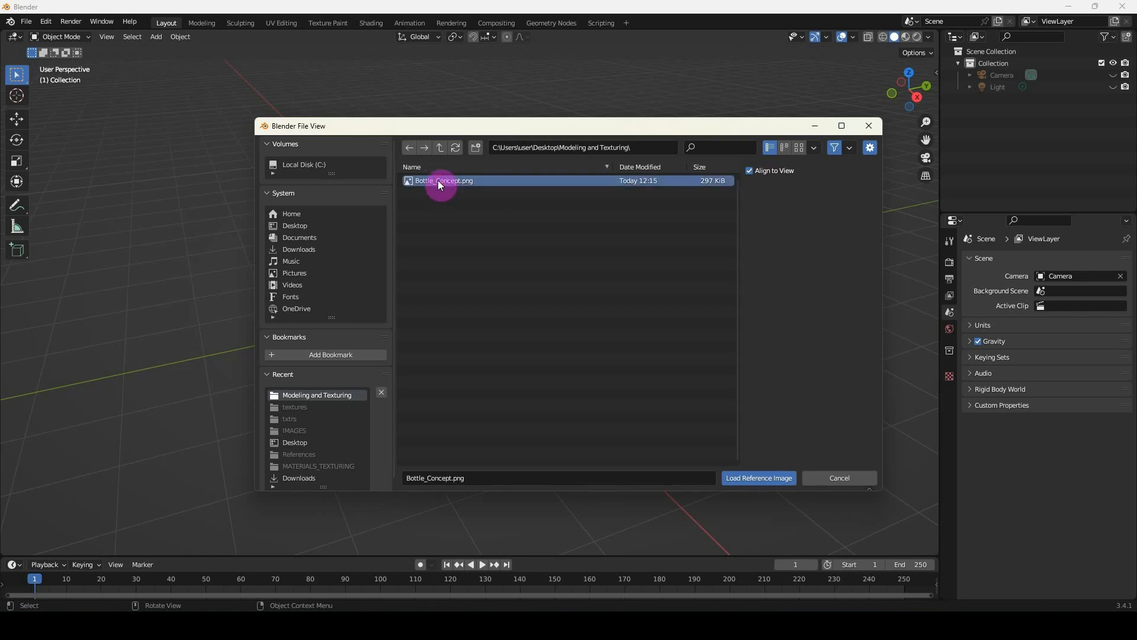
pyautogui.click(752, 478)
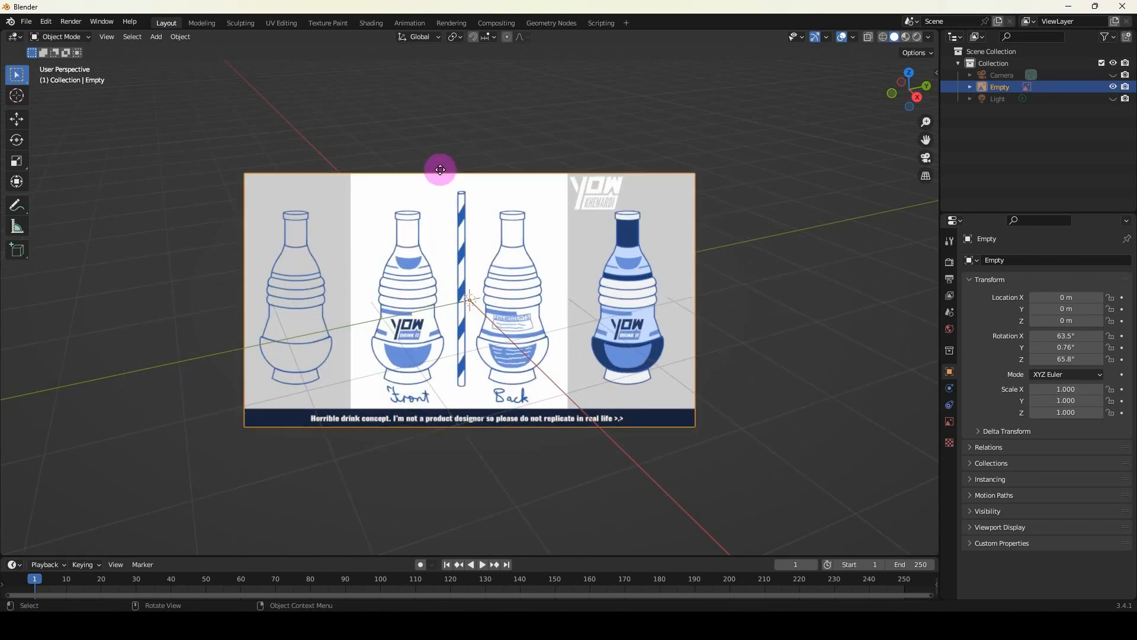
# Delete the reference image that was loaded in the perspective view.
pyautogui.click(371, 408)
pyautogui.moveTo(271, 449)
pyautogui.mouseDown(button='middle')
pyautogui.moveTo(325, 447)
pyautogui.moveTo(424, 416)
pyautogui.moveTo(266, 451)
pyautogui.moveTo(275, 448)
pyautogui.mouseUp(button='middle')
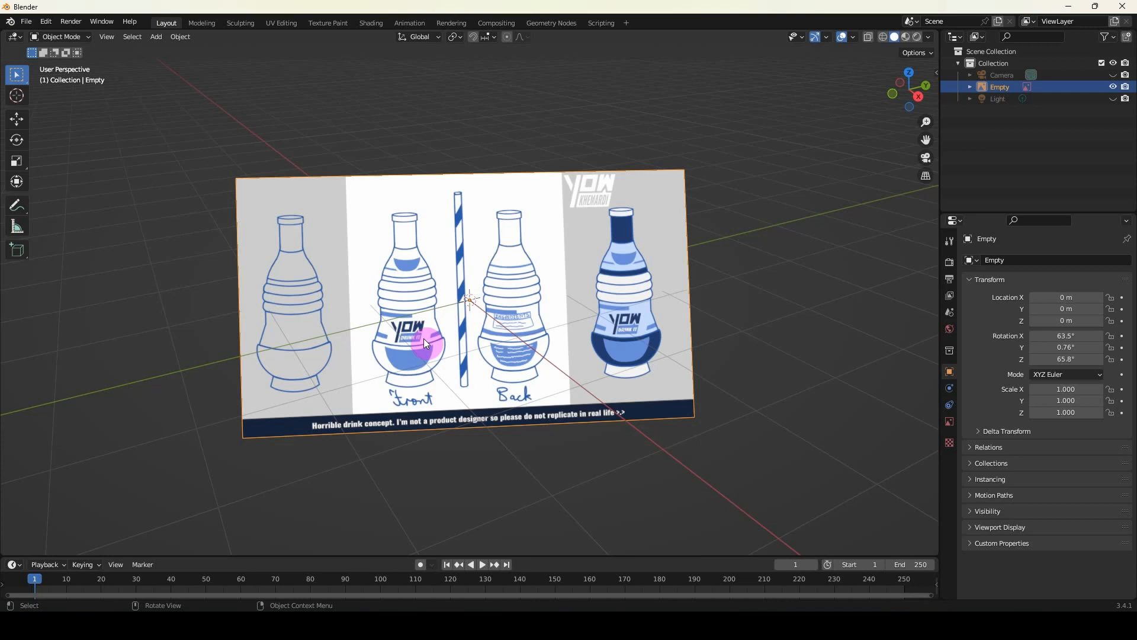
pyautogui.press('Delete')
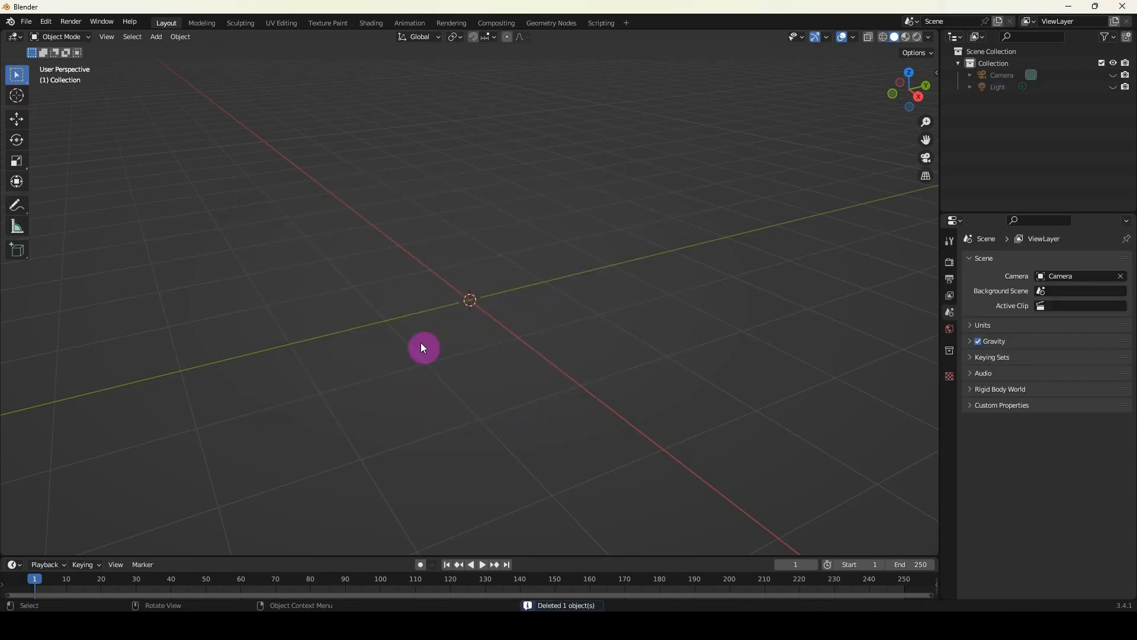
# Load Bottle_Concept.png as a reference image aligned to the front orthographic view.
pyautogui.press('KP_1')
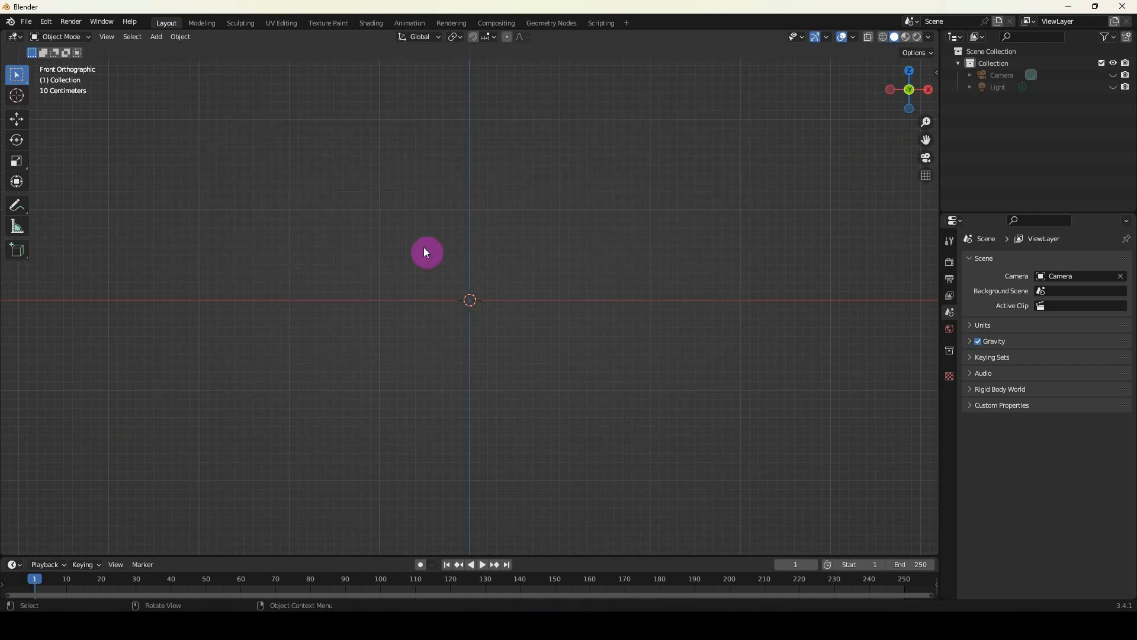
pyautogui.click(153, 40)
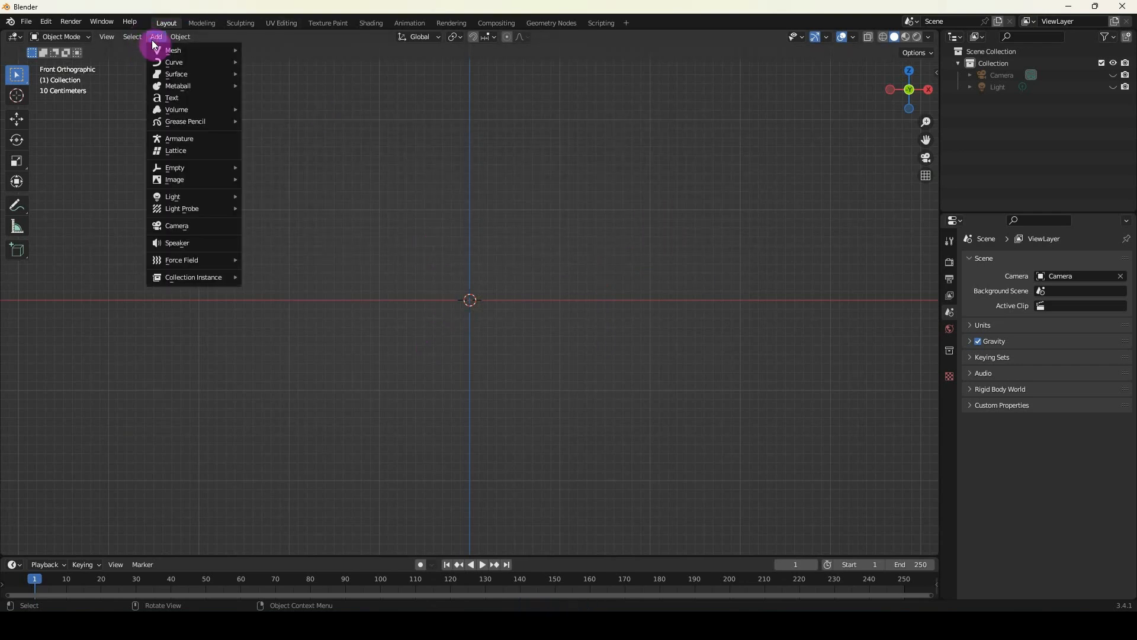
pyautogui.moveTo(186, 181)
pyautogui.click(264, 181)
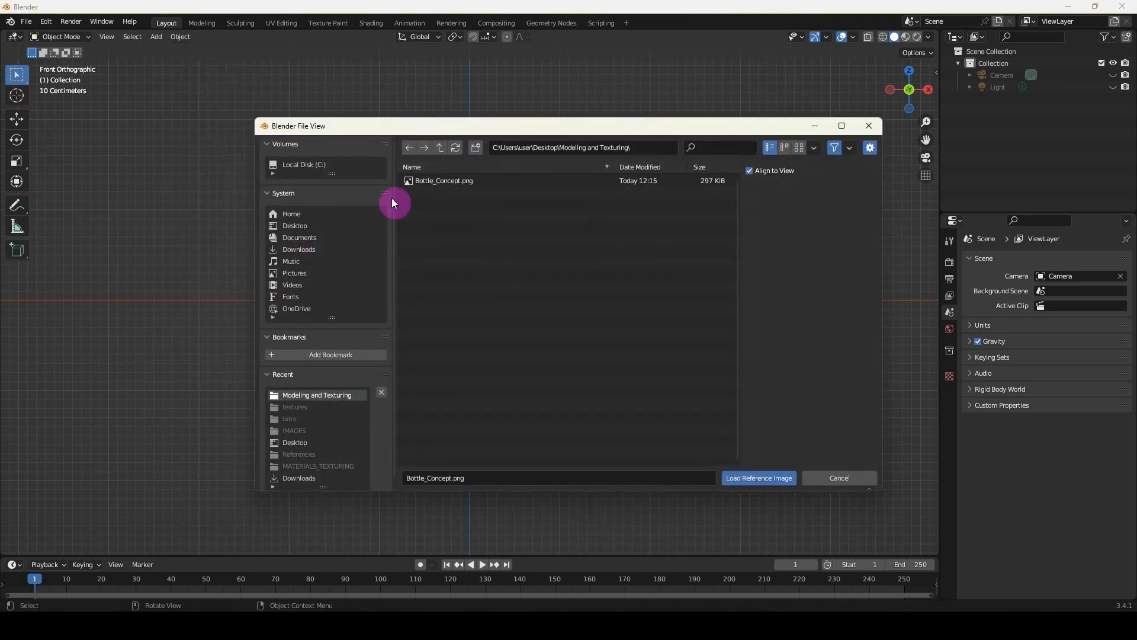
pyautogui.click(451, 183)
pyautogui.click(740, 479)
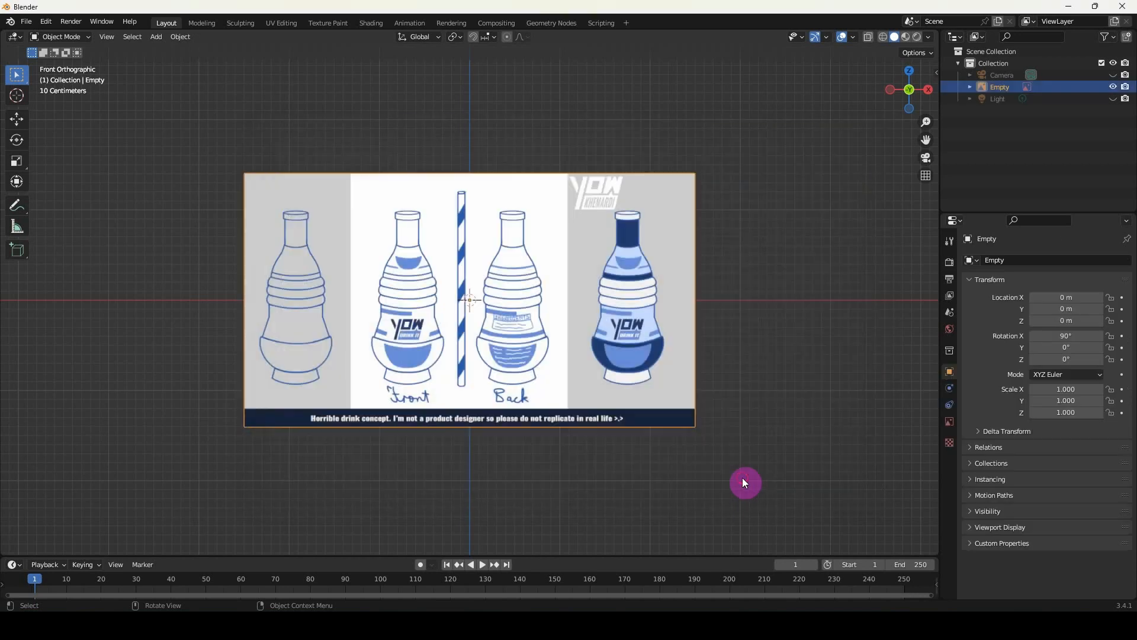
# Enable opacity for the reference image and lower it to about 0.079.
pyautogui.moveTo(119, 354); pyautogui.dragTo(313, 380, button='middle')
pyautogui.moveTo(440, 186); pyautogui.dragTo(597, 306, button='middle')
pyautogui.scroll(2, 572, 335)
pyautogui.click(950, 423)
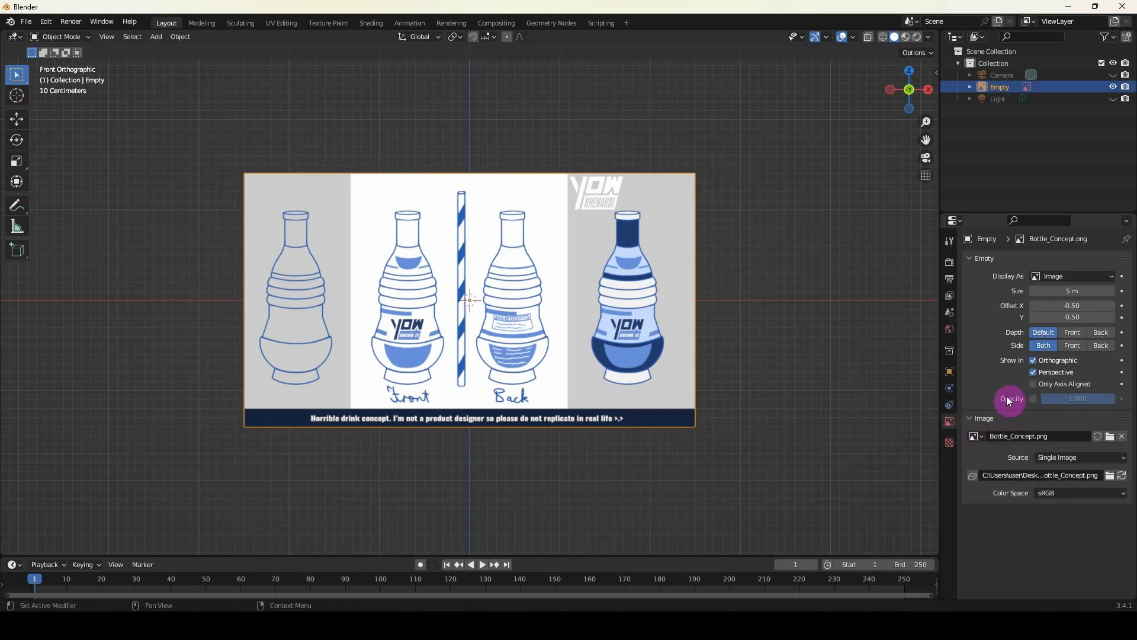
pyautogui.click(1033, 399)
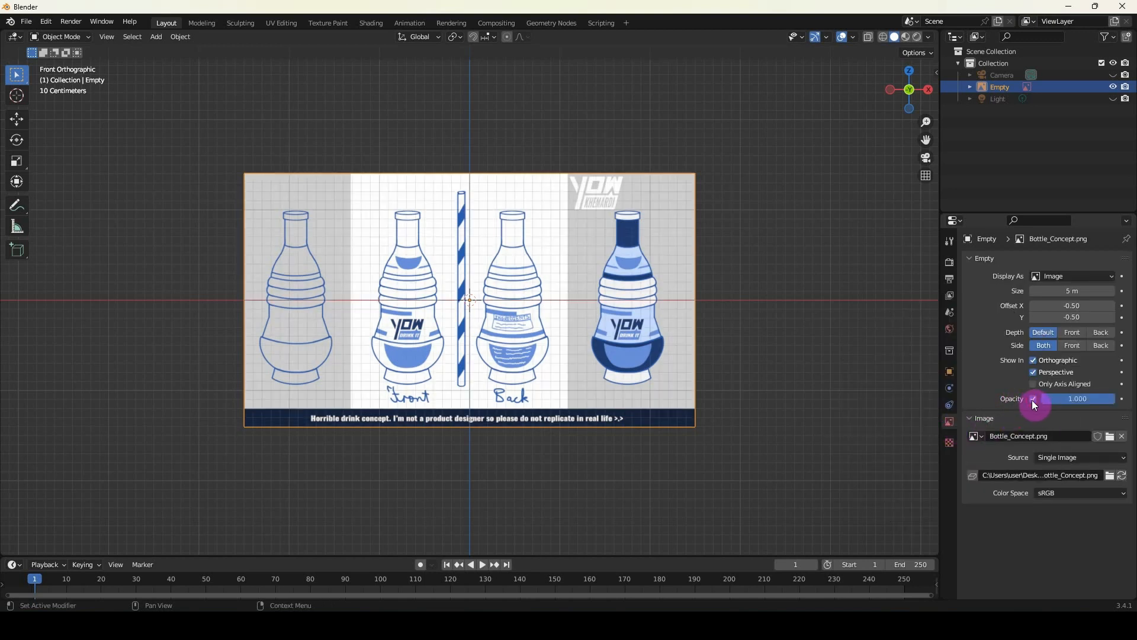
pyautogui.moveTo(1087, 405); pyautogui.dragTo(1046, 398)
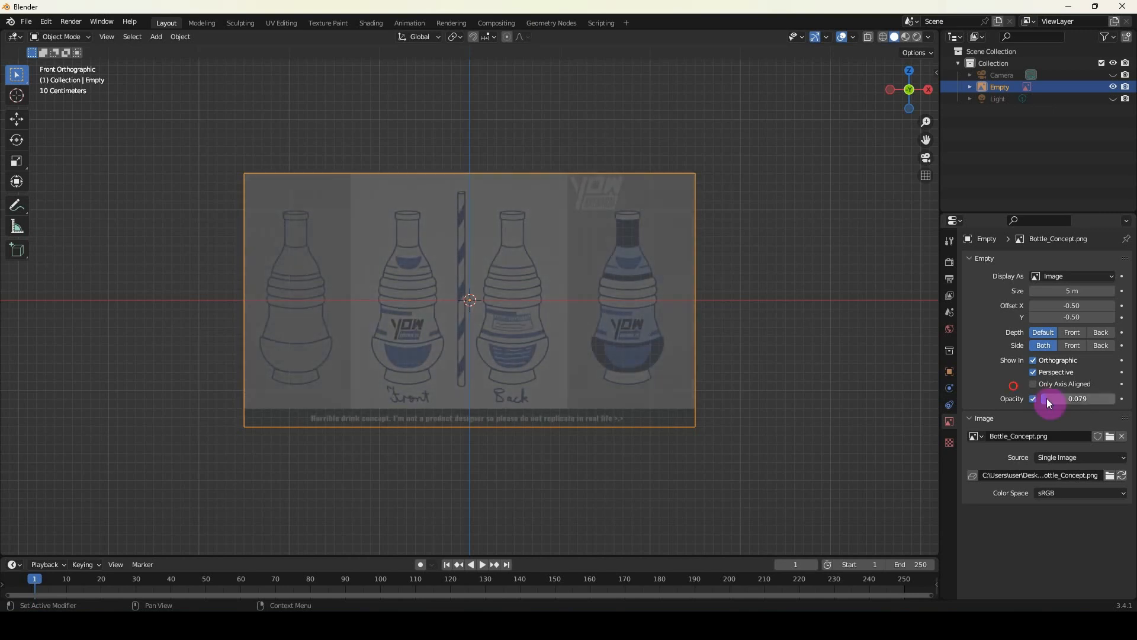
# Move the reference image vertically so the base corners of the plain outline bottle sit on the red X axis.
pyautogui.click(17, 119)
pyautogui.moveTo(473, 254); pyautogui.dragTo(488, 162)
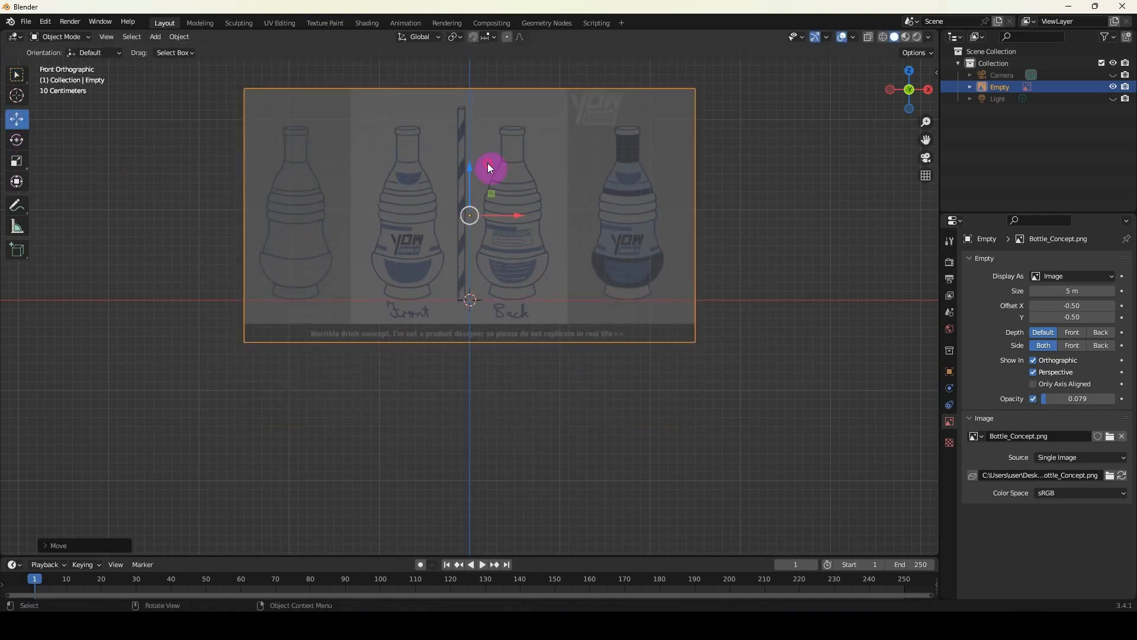
pyautogui.scroll(1, 321, 300)
pyautogui.scroll(4, 321, 300)
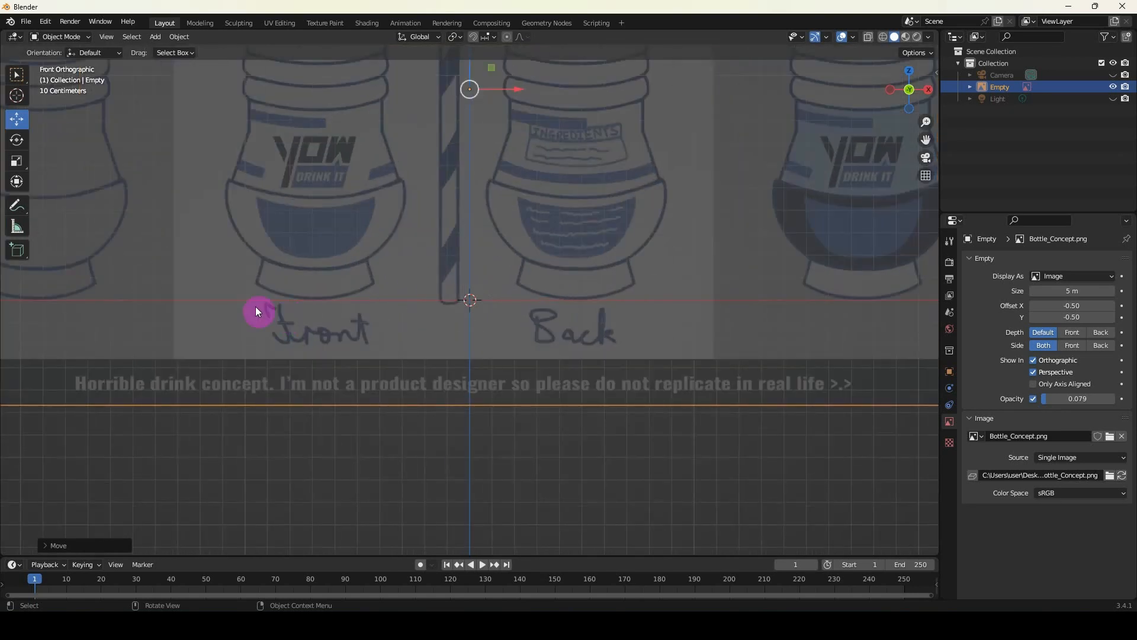
pyautogui.keyDown('shift'); pyautogui.moveTo(255, 307); pyautogui.dragTo(499, 363, button='middle'); pyautogui.keyUp('shift')
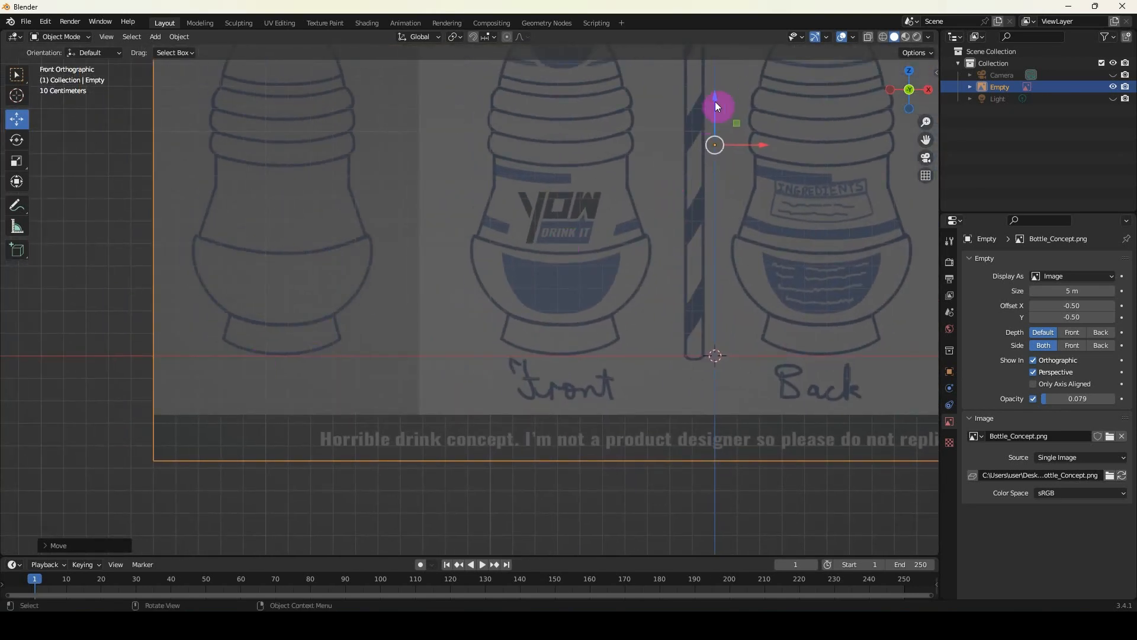
pyautogui.moveTo(715, 102); pyautogui.dragTo(712, 120)
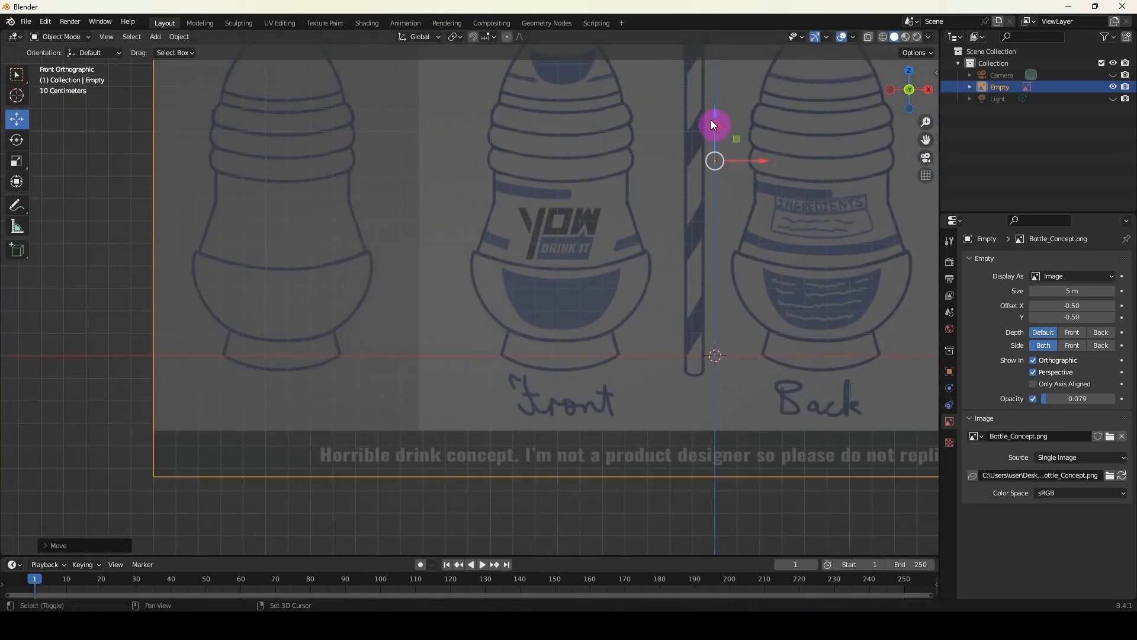
pyautogui.scroll(2, 261, 373)
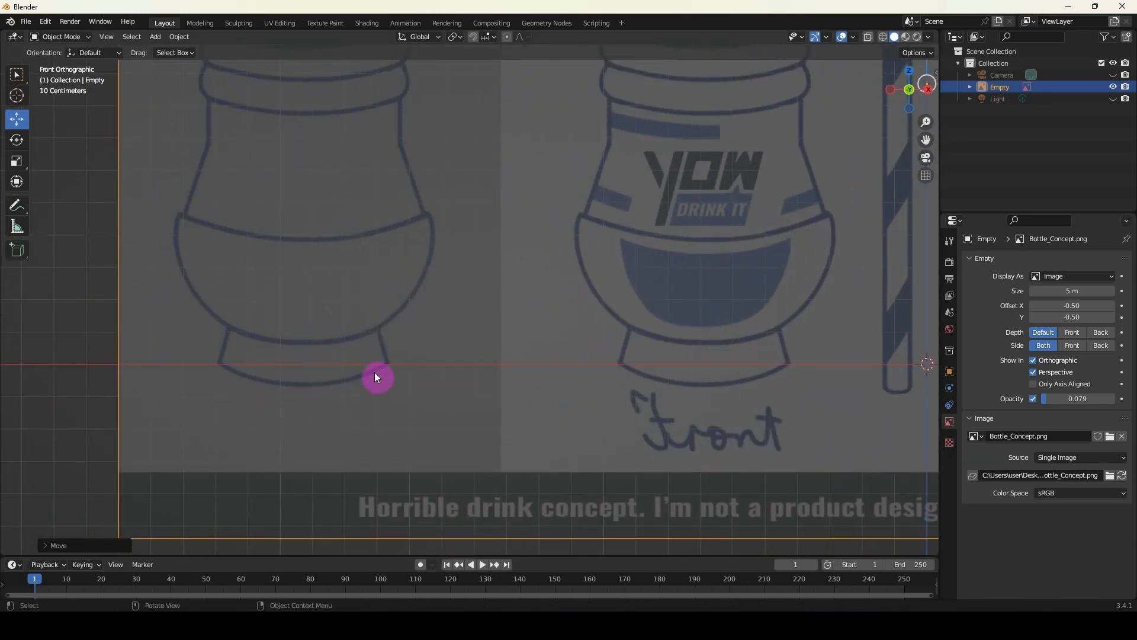
# Move the reference image along the X axis so the plain outline bottle is centred on the blue Z axis.
pyautogui.scroll(-6, 335, 384)
pyautogui.keyDown('shift'); pyautogui.moveTo(496, 315); pyautogui.dragTo(392, 357, button='middle'); pyautogui.keyUp('shift')
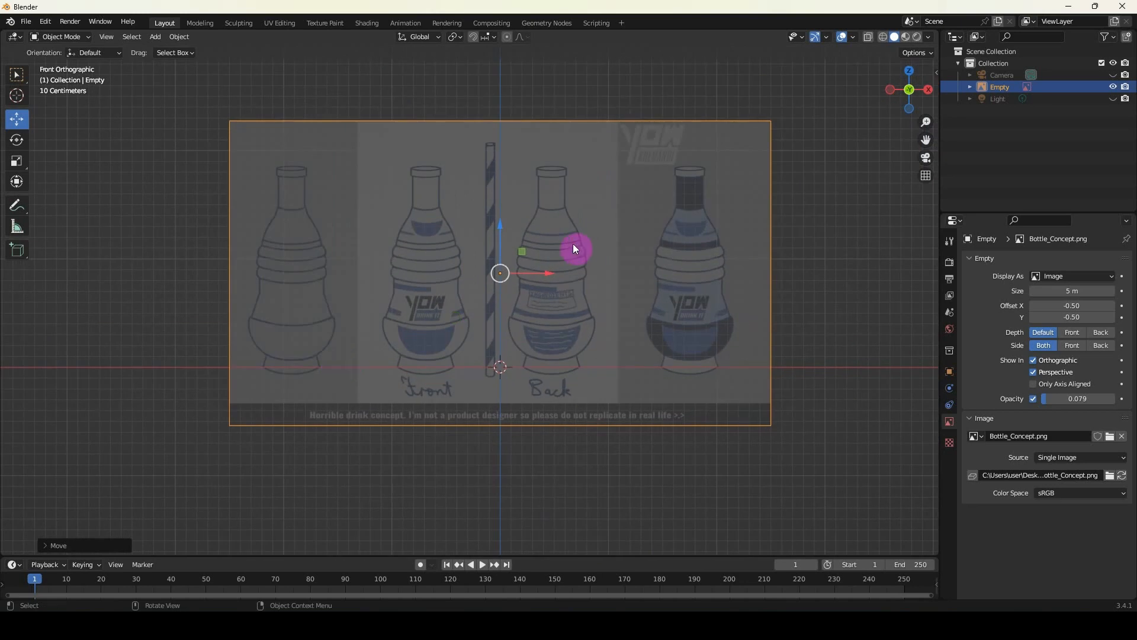
pyautogui.moveTo(546, 279); pyautogui.dragTo(756, 285)
pyautogui.scroll(1, 439, 215)
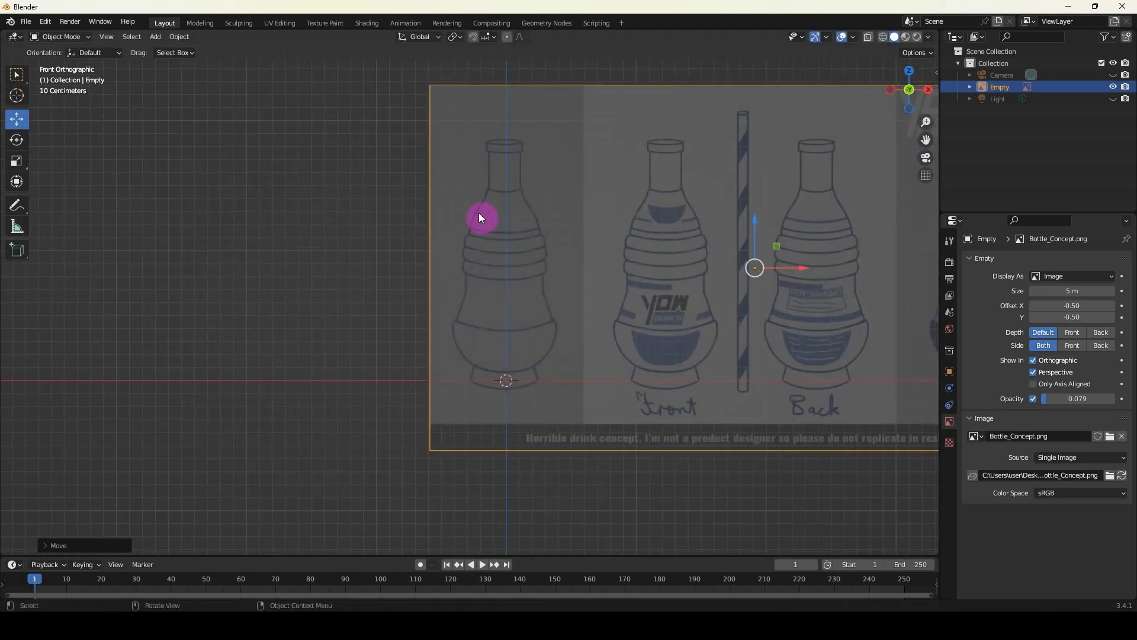
pyautogui.keyDown('shift'); pyautogui.moveTo(540, 229); pyautogui.dragTo(359, 238, button='middle'); pyautogui.keyUp('shift')
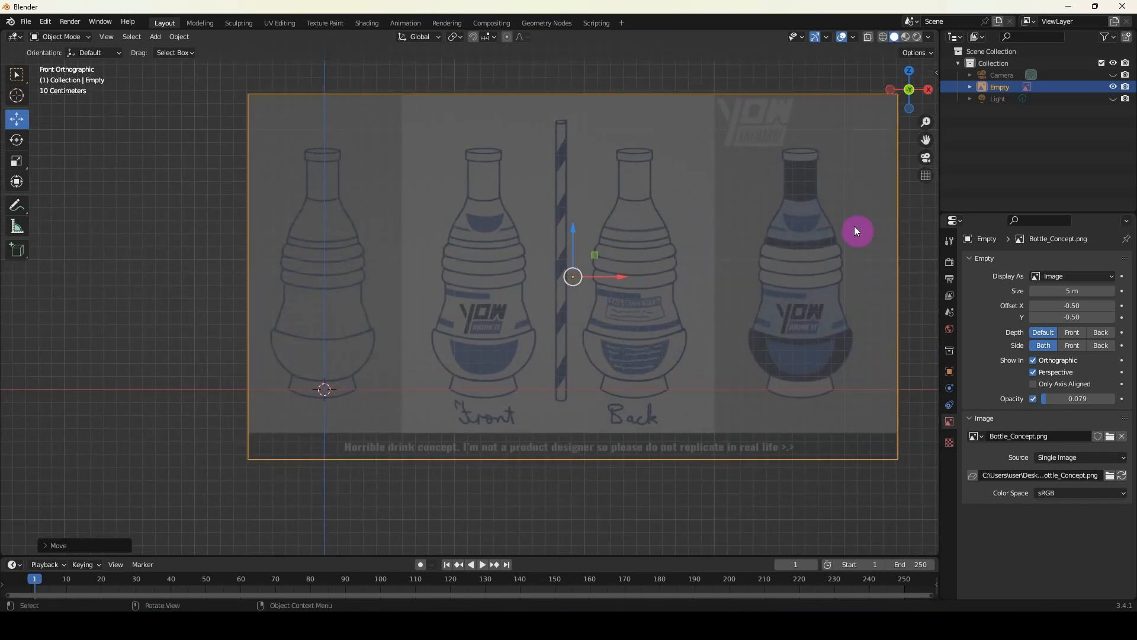
pyautogui.scroll(1, 605, 293)
pyautogui.keyDown('shift'); pyautogui.moveTo(308, 311); pyautogui.dragTo(480, 325, button='middle'); pyautogui.keyUp('shift')
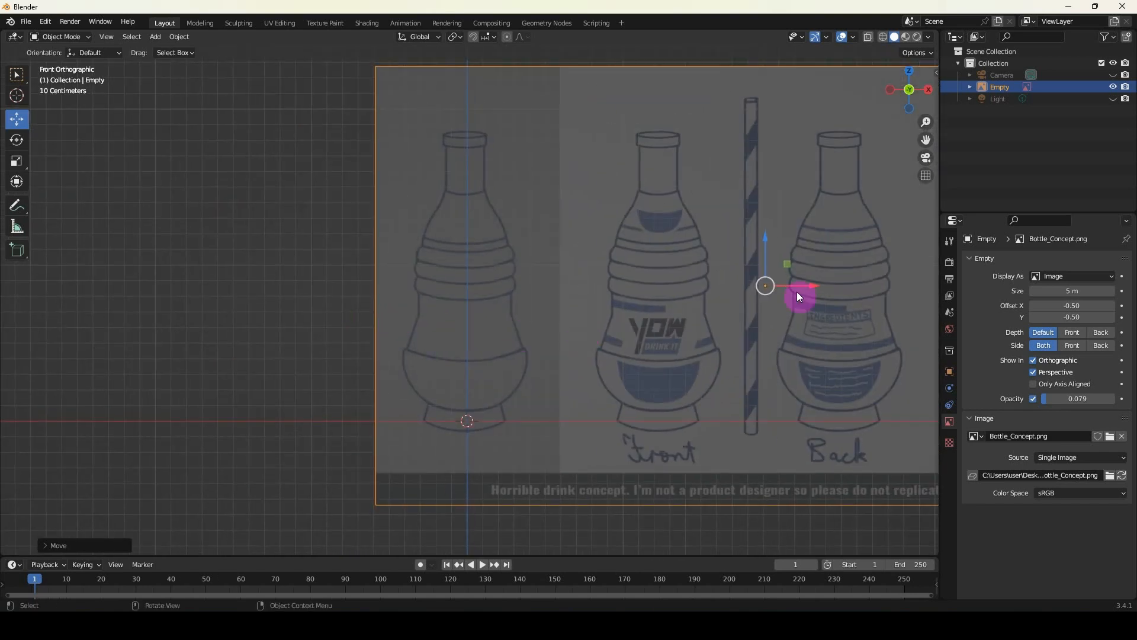
pyautogui.keyDown('shift'); pyautogui.moveTo(816, 287); pyautogui.dragTo(816, 285); pyautogui.keyUp('shift')
pyautogui.click(441, 180)
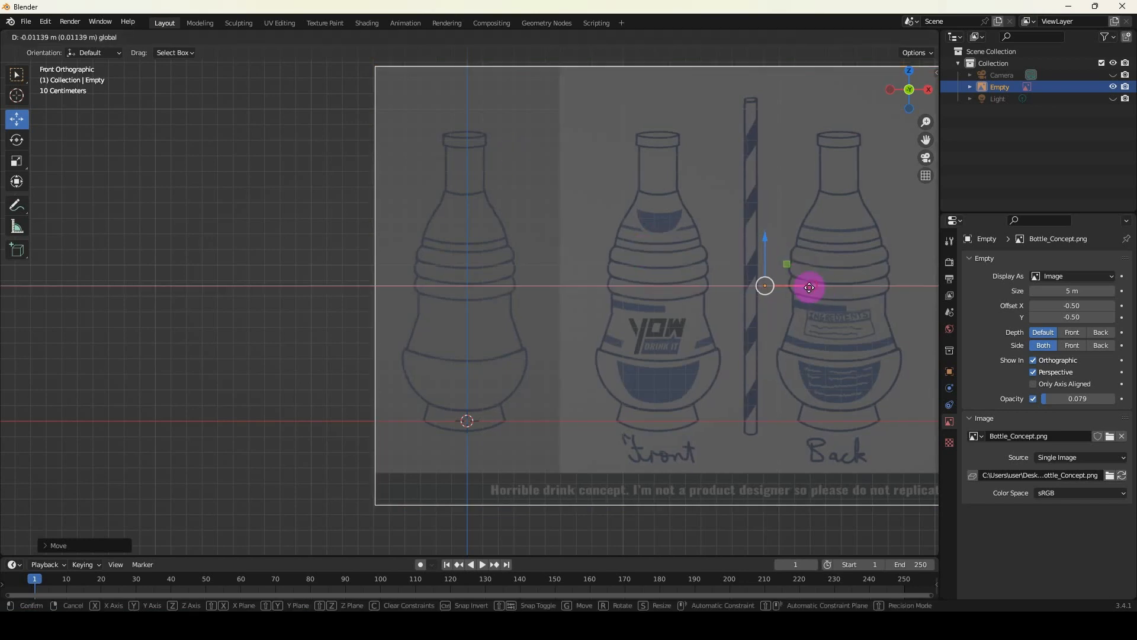
pyautogui.moveTo(811, 286); pyautogui.dragTo(808, 292)
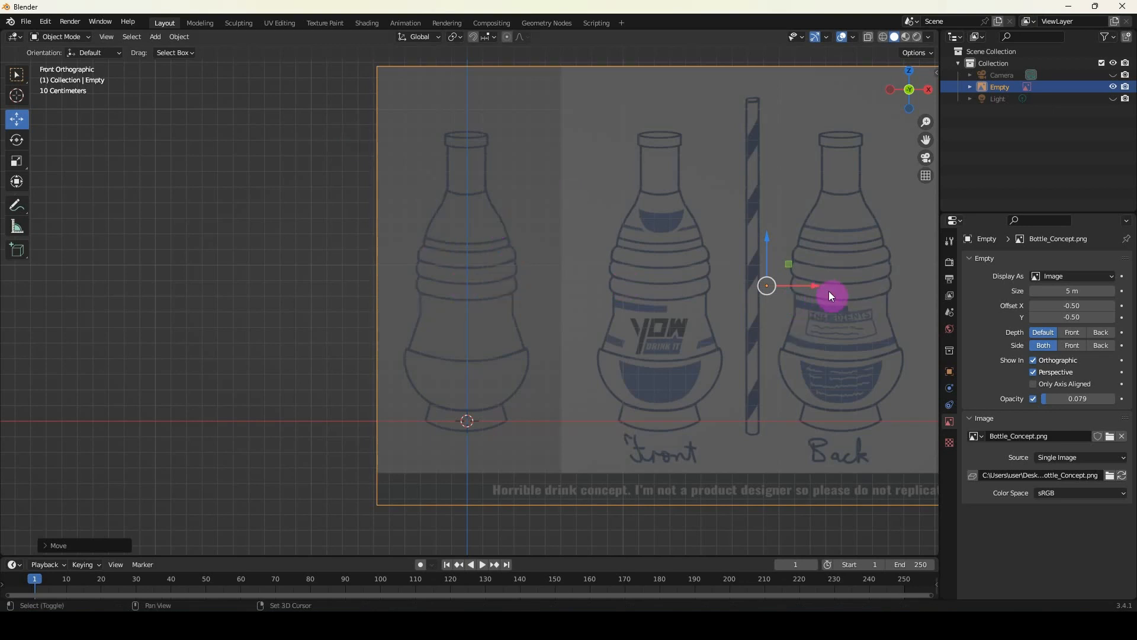
pyautogui.moveTo(814, 286); pyautogui.dragTo(816, 286)
pyautogui.scroll(-2, 485, 266)
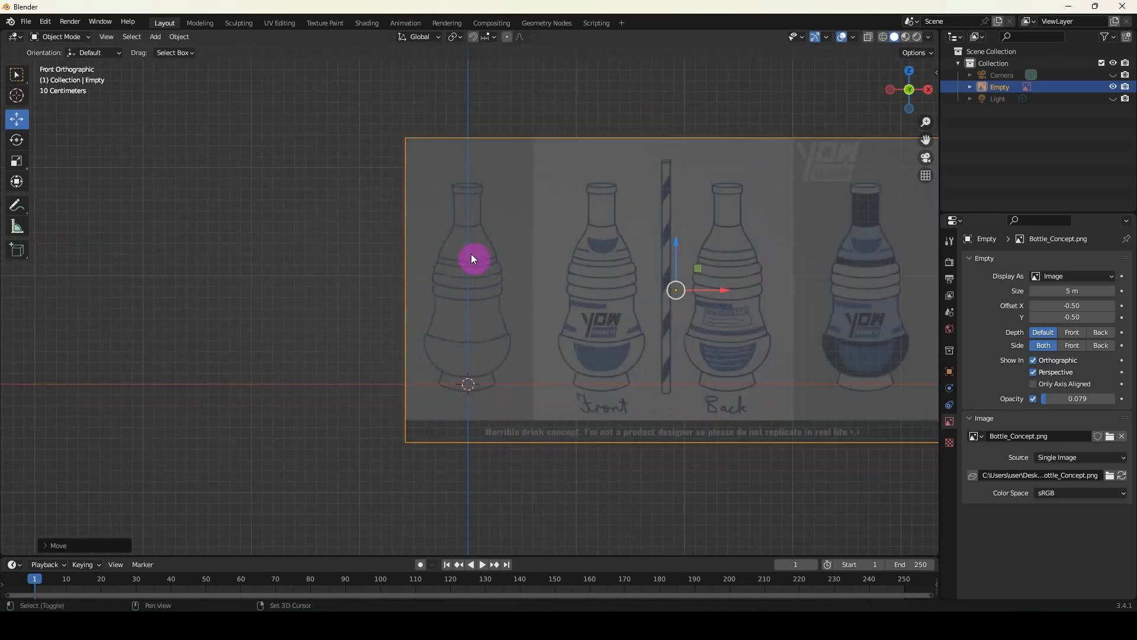
# Add a mesh circle at the world origin, at the base of the plain outline bottle.
pyautogui.moveTo(404, 301); pyautogui.dragTo(425, 314, button='middle')
pyautogui.scroll(-2, 454, 286)
pyautogui.scroll(3, 454, 285)
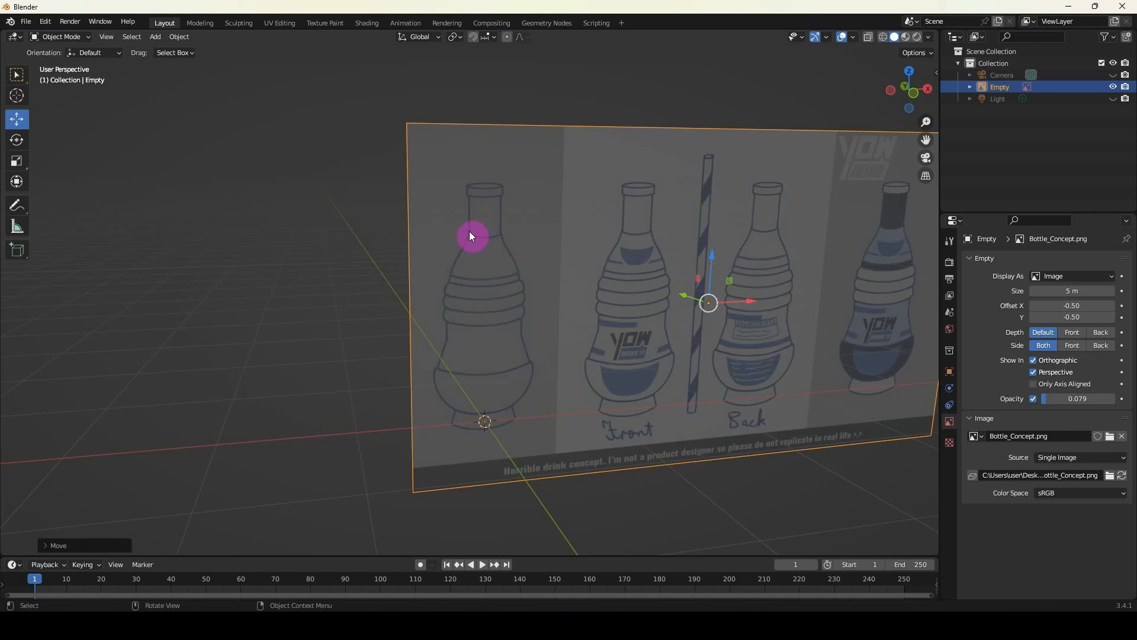
pyautogui.click(155, 37)
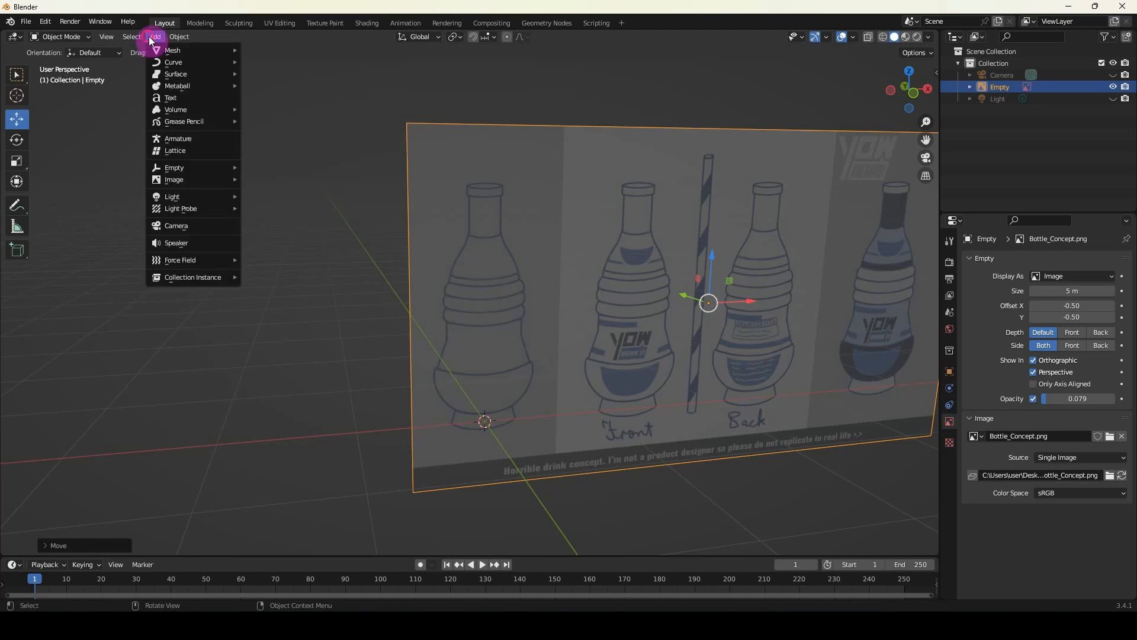
pyautogui.moveTo(157, 51)
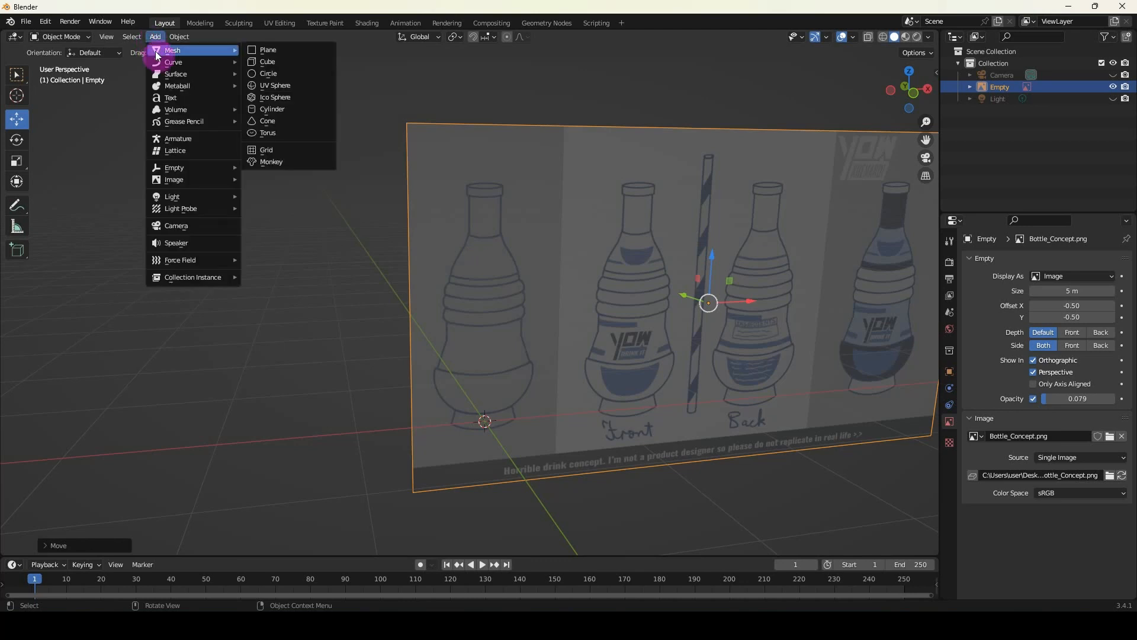
pyautogui.click(278, 75)
pyautogui.moveTo(391, 340); pyautogui.dragTo(472, 372, button='middle')
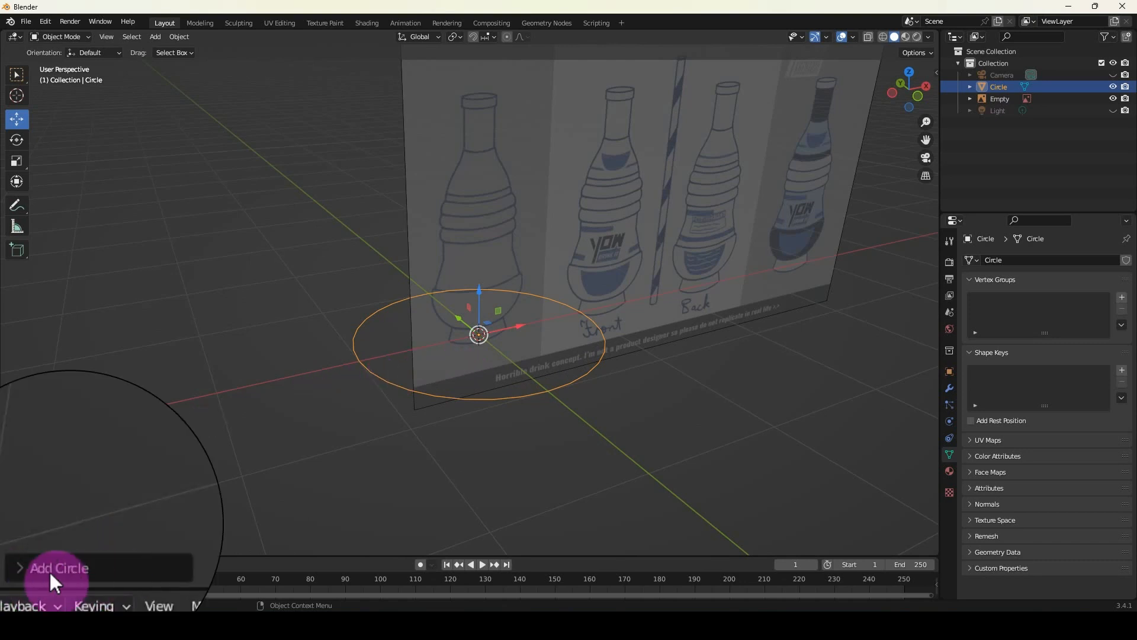
# Set the newly added circle to 15 vertices and a radius of 1.25 m.
pyautogui.click(64, 547)
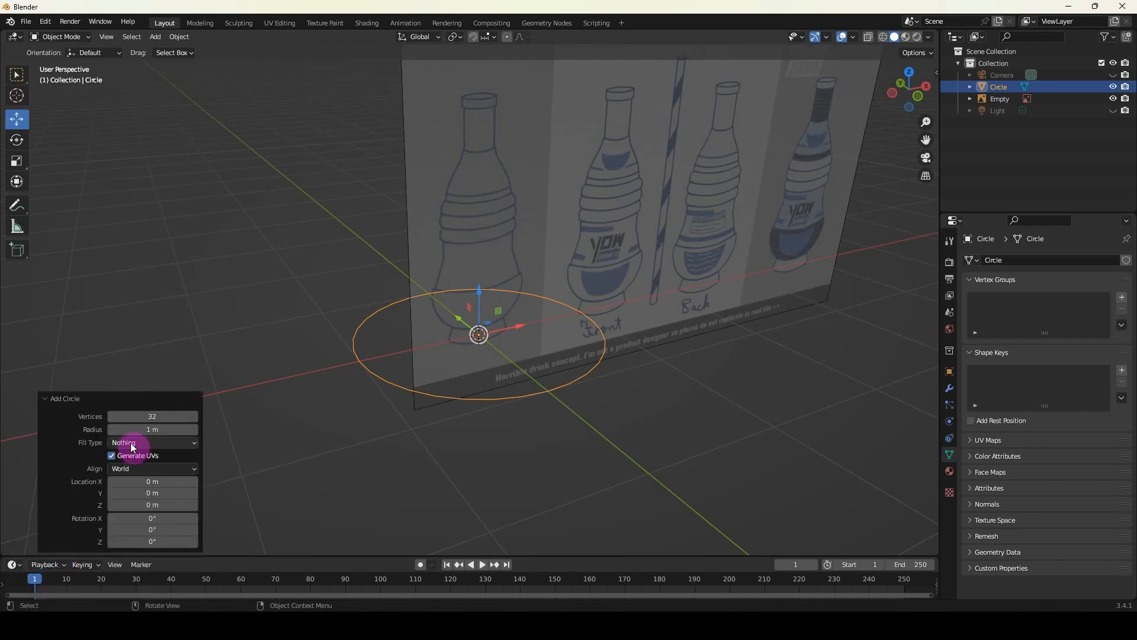
pyautogui.moveTo(153, 417); pyautogui.dragTo(175, 429)
pyautogui.moveTo(144, 427); pyautogui.dragTo(148, 429)
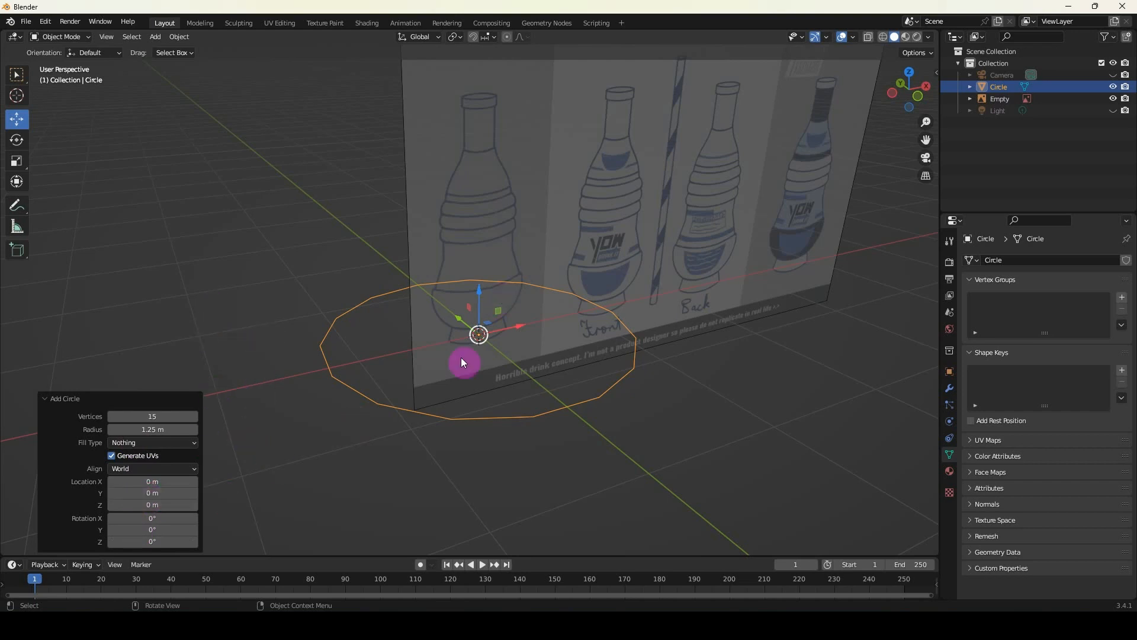
# Select the 15-sided circle and delete it from the scene.
pyautogui.click(231, 242)
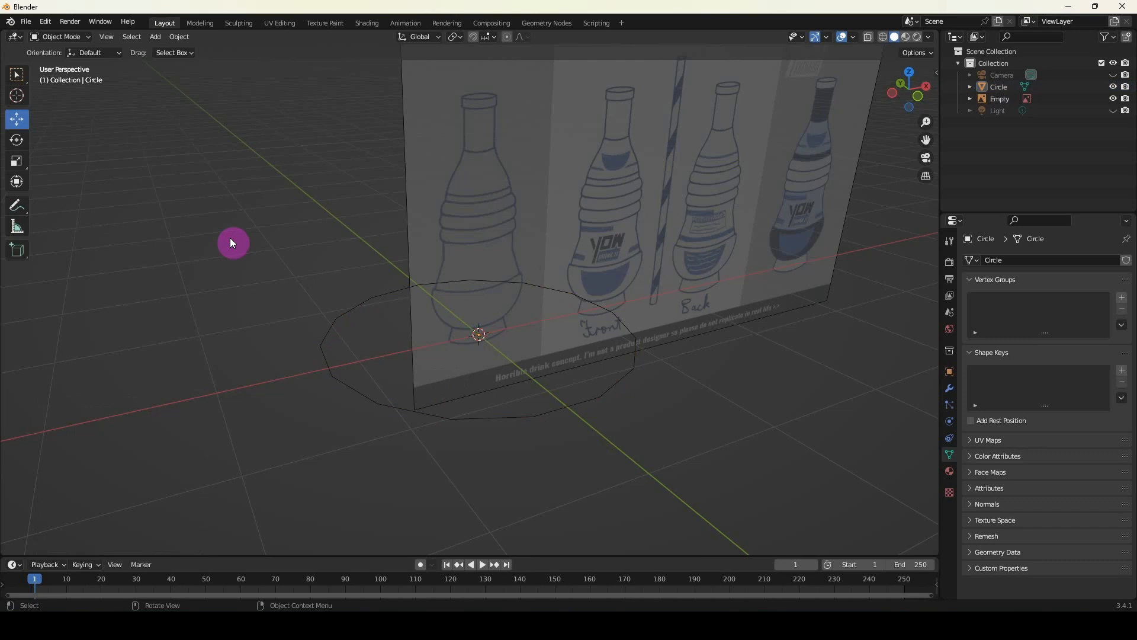
pyautogui.click(373, 413)
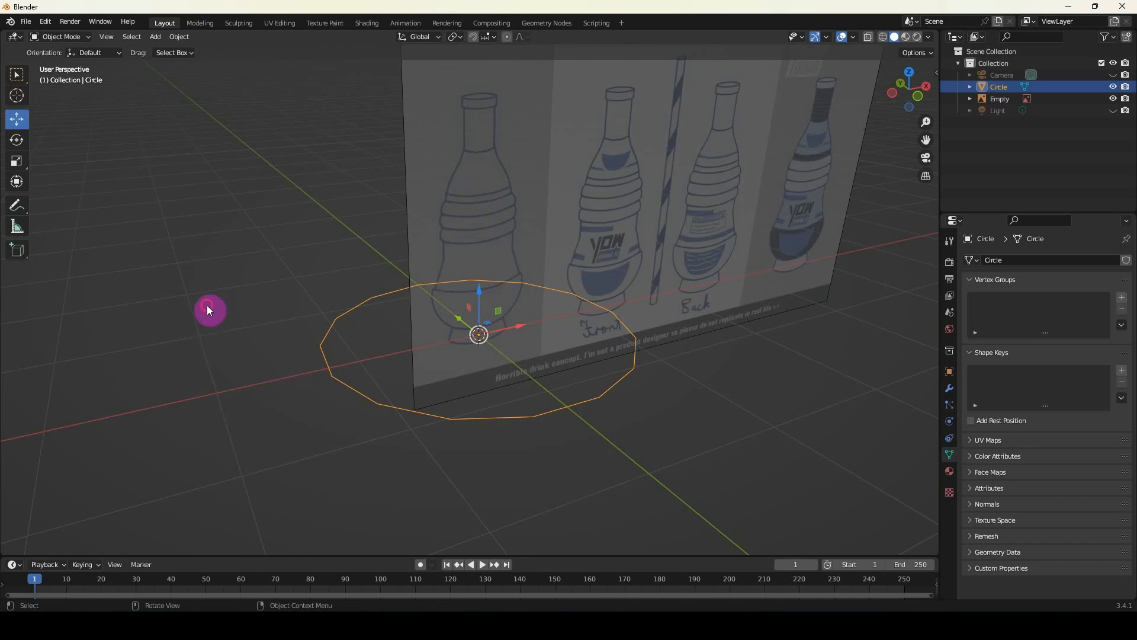
pyautogui.click(274, 465)
pyautogui.click(387, 407)
pyautogui.press('x')
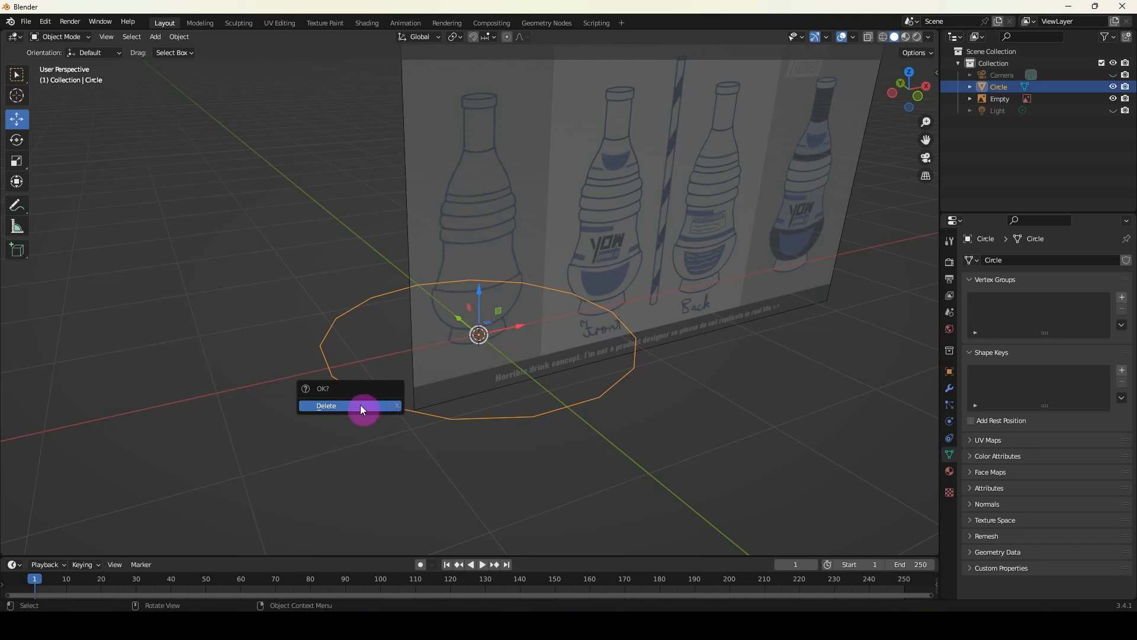
pyautogui.click(356, 407)
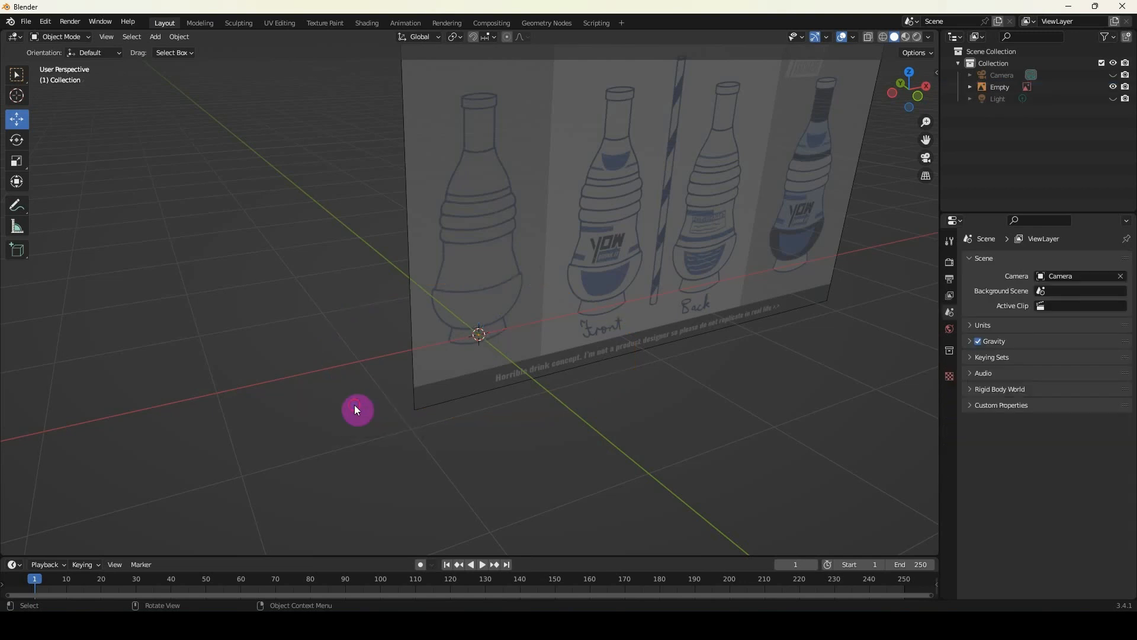
# Add a new mesh circle at the world origin and set it to 10 vertices.
pyautogui.click(154, 37)
pyautogui.moveTo(180, 51)
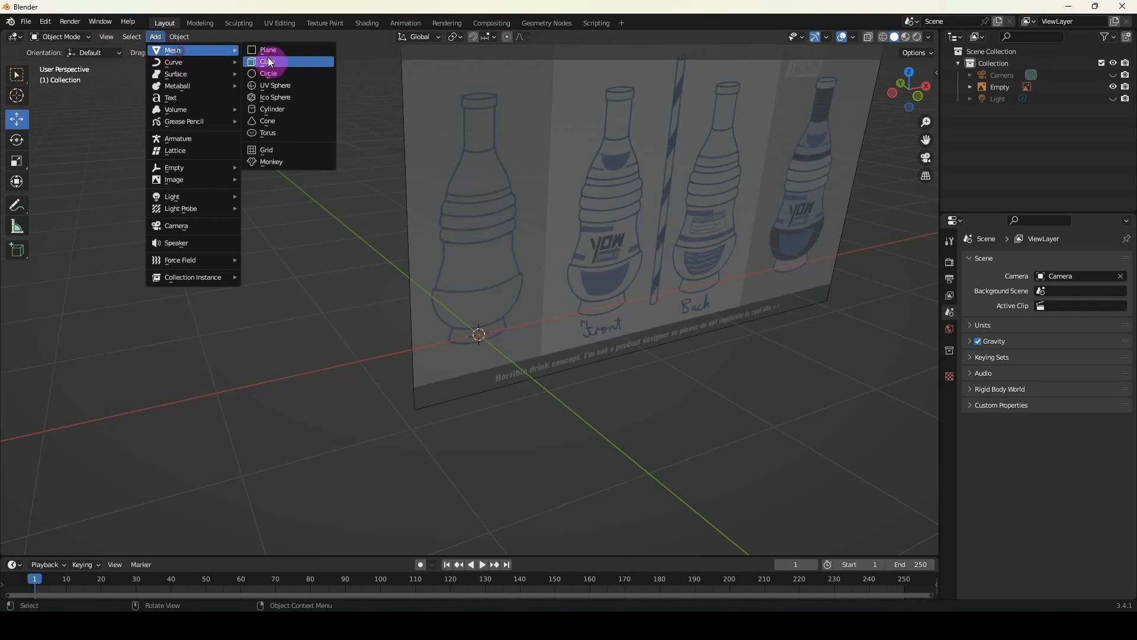
pyautogui.click(273, 74)
pyautogui.click(153, 417)
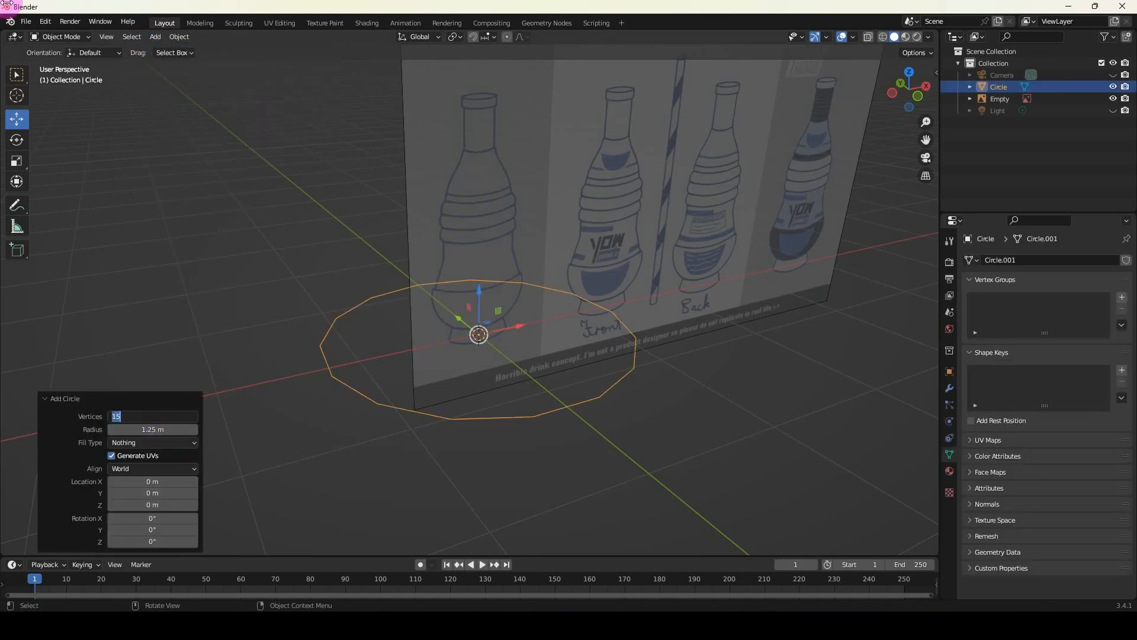
pyautogui.write('1')
pyautogui.press('Return')
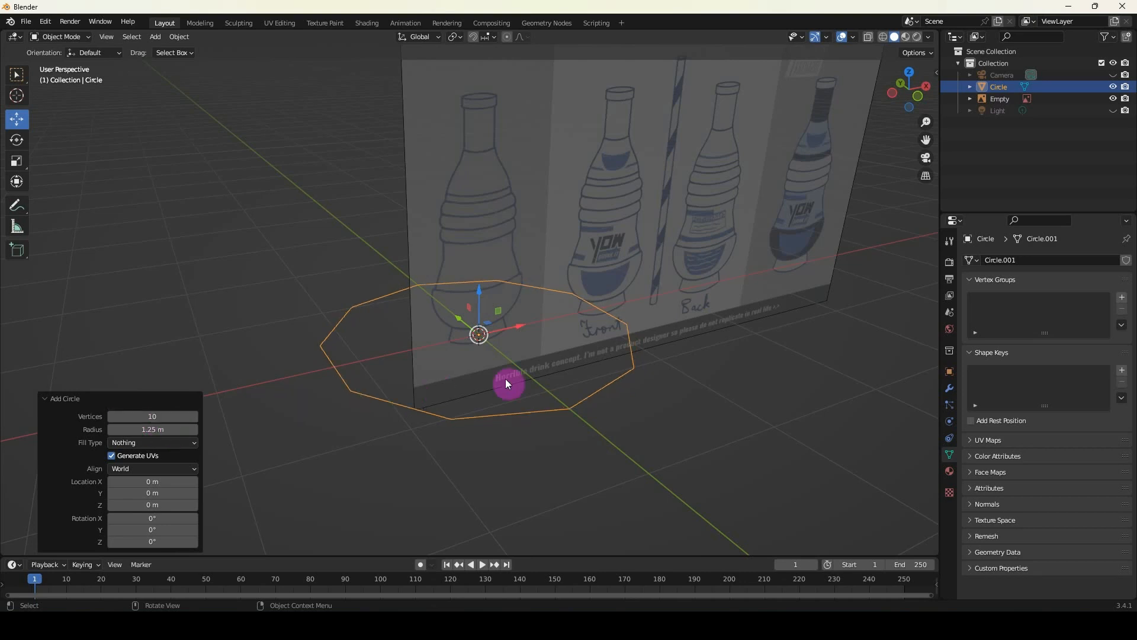
# In front view, scale the circle down to about 0.3 so it roughly matches the plain outline bottle's width.
pyautogui.press('KP_1')
pyautogui.scroll(-1, 503, 379)
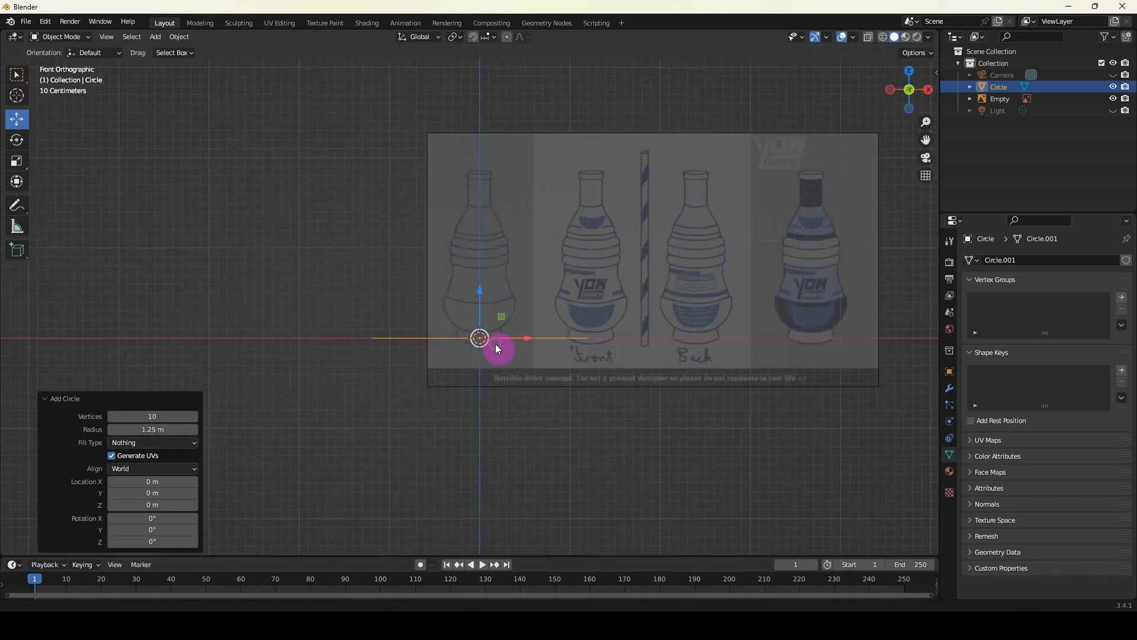
pyautogui.keyDown('shift'); pyautogui.moveTo(496, 348); pyautogui.dragTo(581, 400, button='middle'); pyautogui.keyUp('shift')
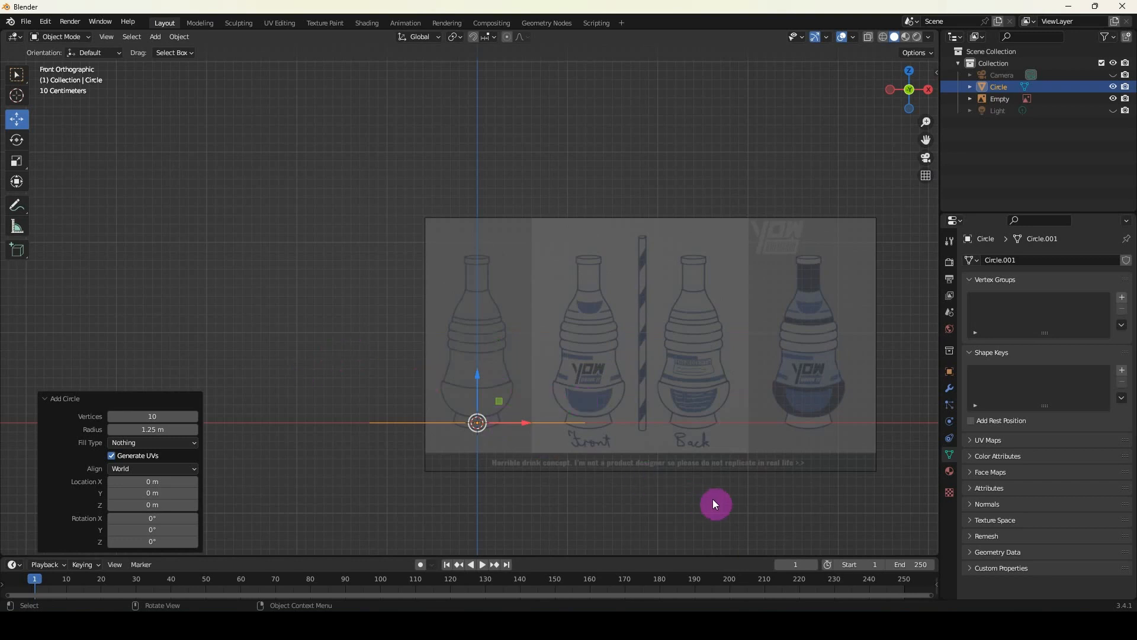
pyautogui.press('s')
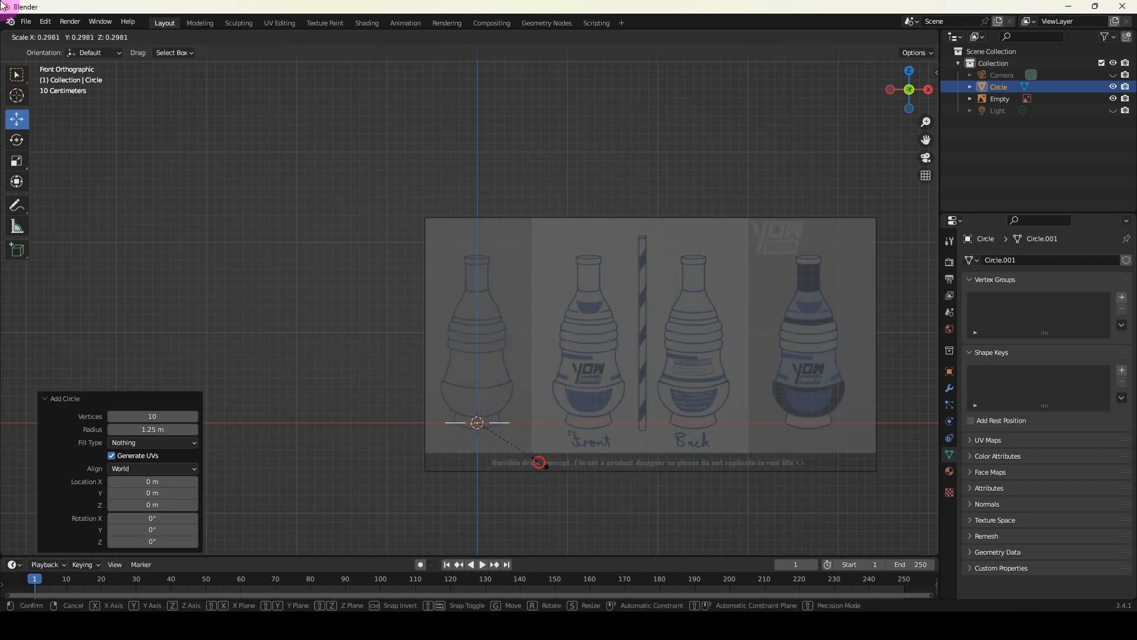
pyautogui.click(512, 366)
# Move the circle up along Z, about 1.59 m plus a further 0.25 m, to the mouth of the plain outline bottle.
pyautogui.moveTo(472, 378); pyautogui.dragTo(481, 231)
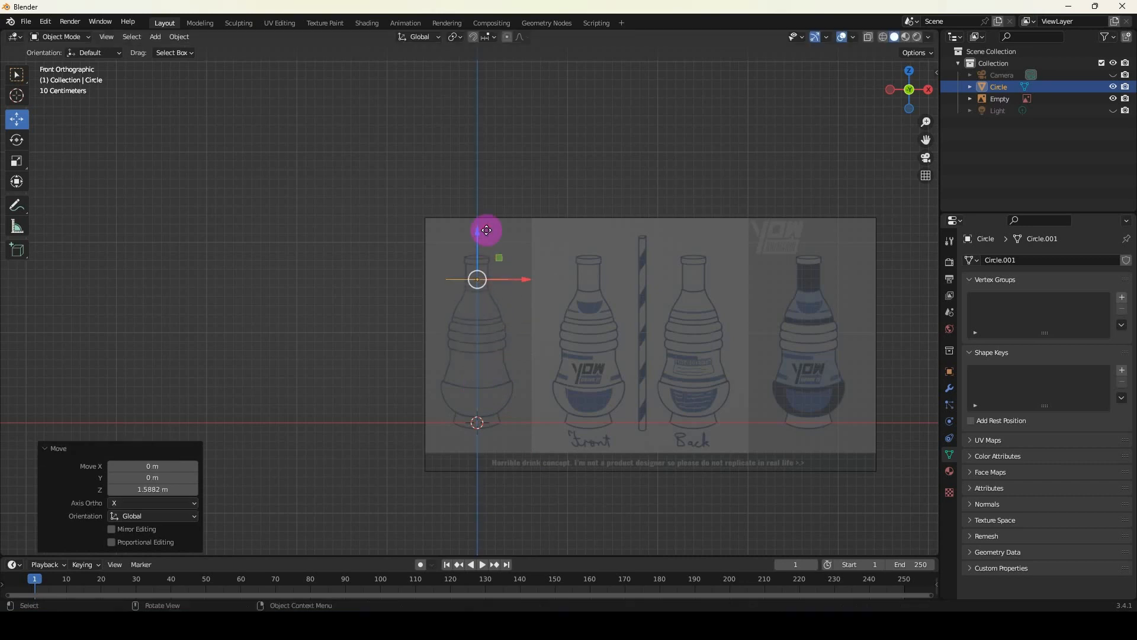
pyautogui.scroll(4, 482, 355)
pyautogui.scroll(2, 441, 289)
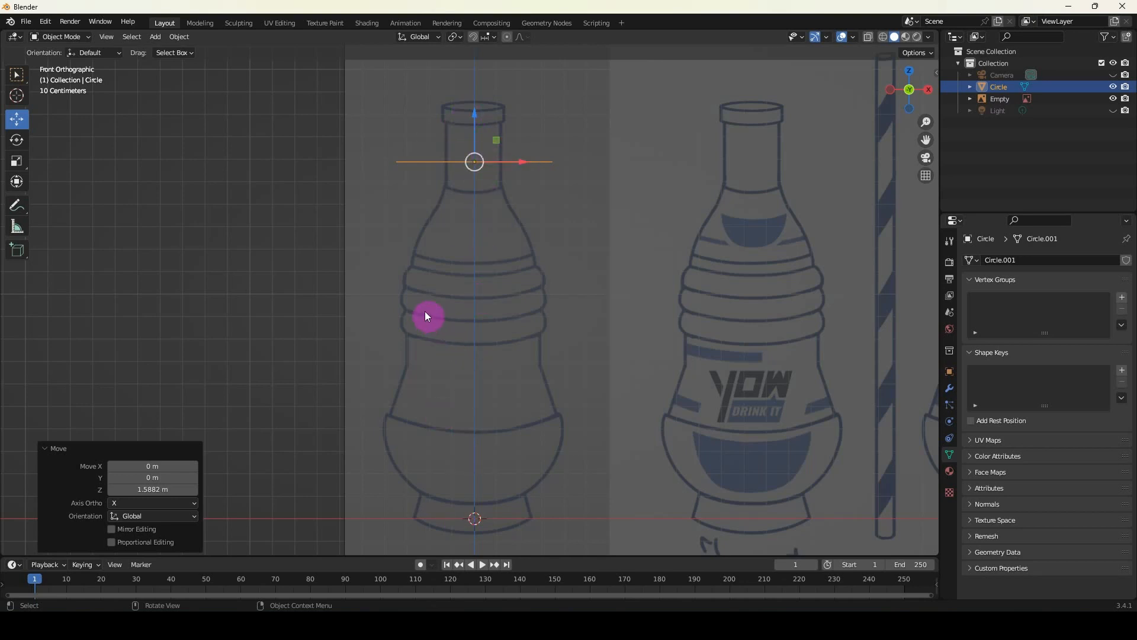
pyautogui.keyDown('shift'); pyautogui.moveTo(463, 201); pyautogui.dragTo(477, 330, button='middle'); pyautogui.keyUp('shift')
pyautogui.scroll(3, 485, 314)
pyautogui.keyDown('shift'); pyautogui.moveTo(508, 234); pyautogui.dragTo(496, 272, button='middle'); pyautogui.keyUp('shift')
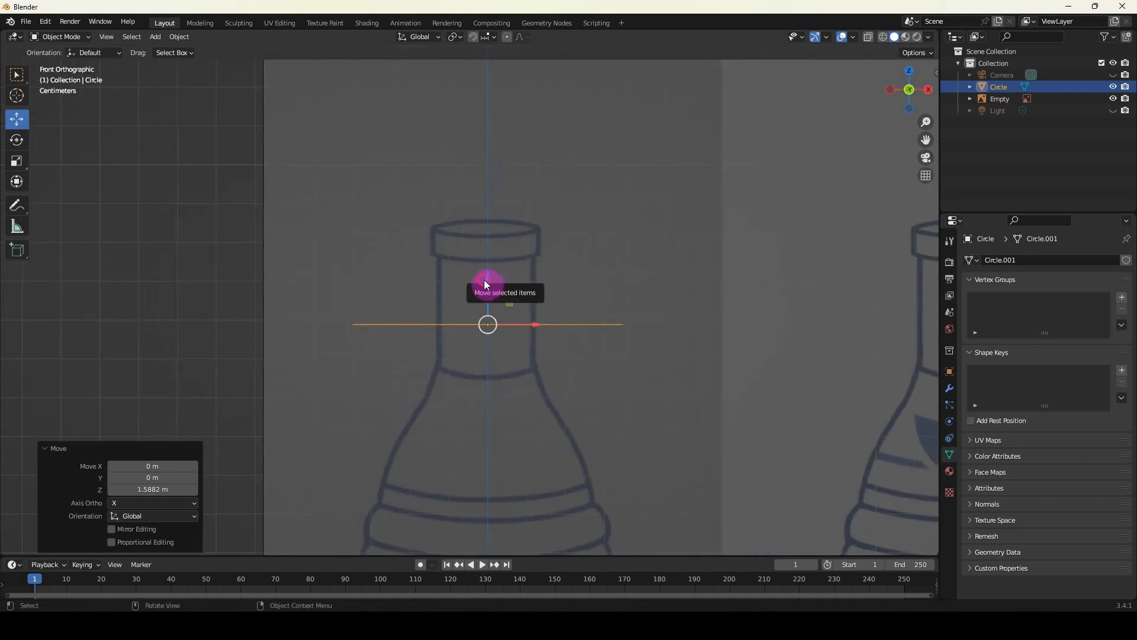
pyautogui.moveTo(484, 280); pyautogui.dragTo(491, 182)
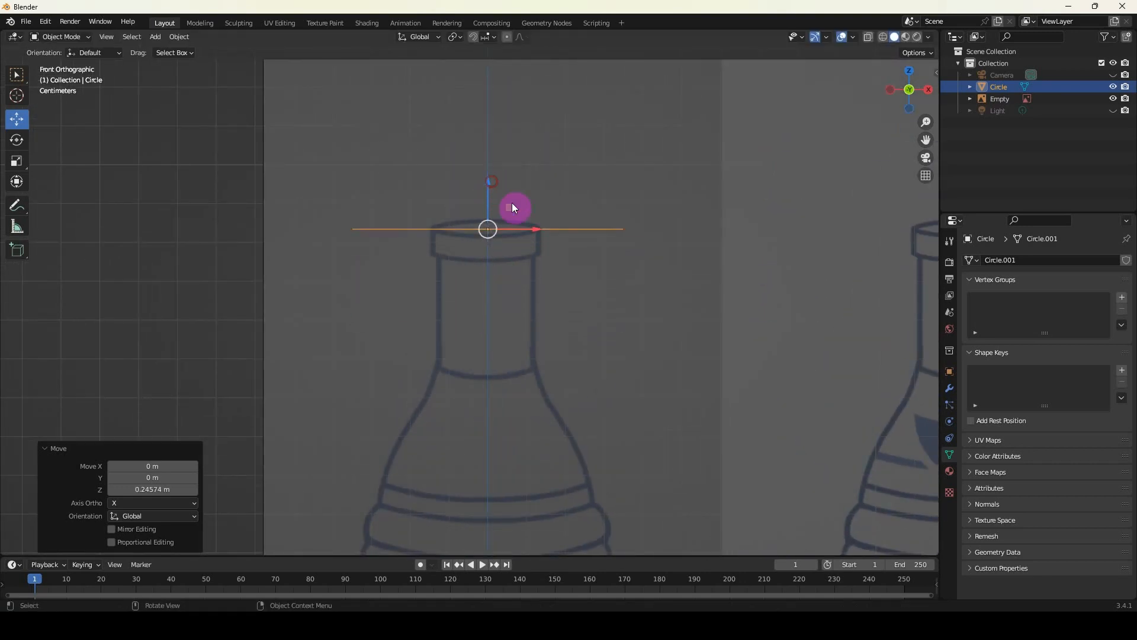
# Scale the circle by about 0.395 and fine-tune it by about 1.008 to match the width of the bottle's rim.
pyautogui.press('s')
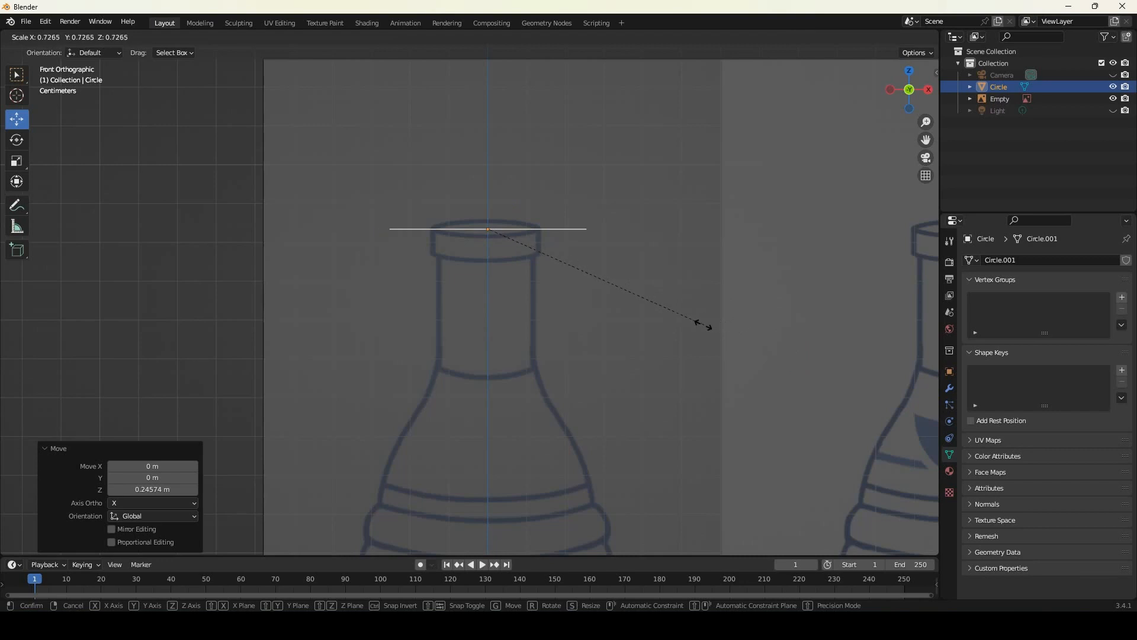
pyautogui.click(599, 292)
pyautogui.scroll(3, 517, 299)
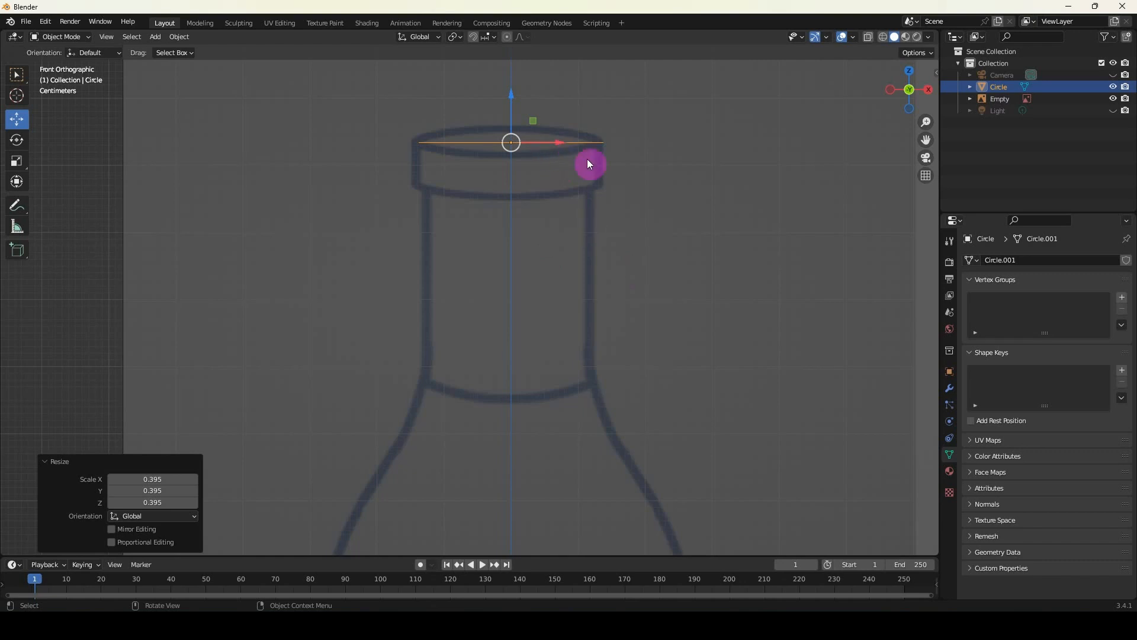
pyautogui.press('s')
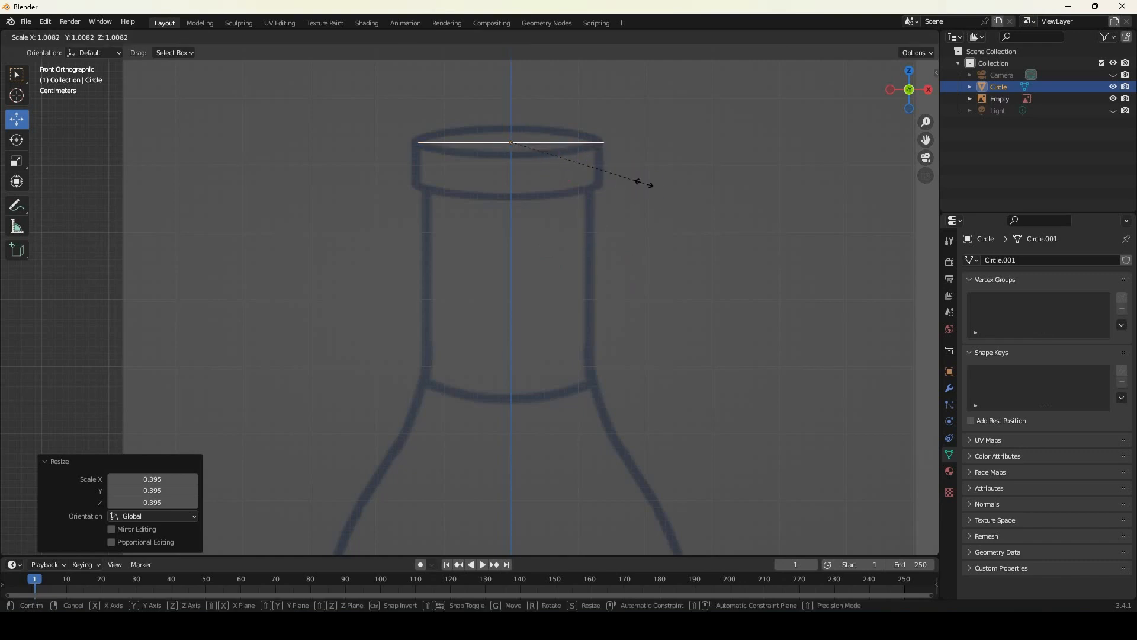
pyautogui.click(646, 186)
# Enter Edit Mode on the circle and show its vertices in an angled view around the bottle's rim.
pyautogui.moveTo(646, 186); pyautogui.dragTo(515, 273, button='middle')
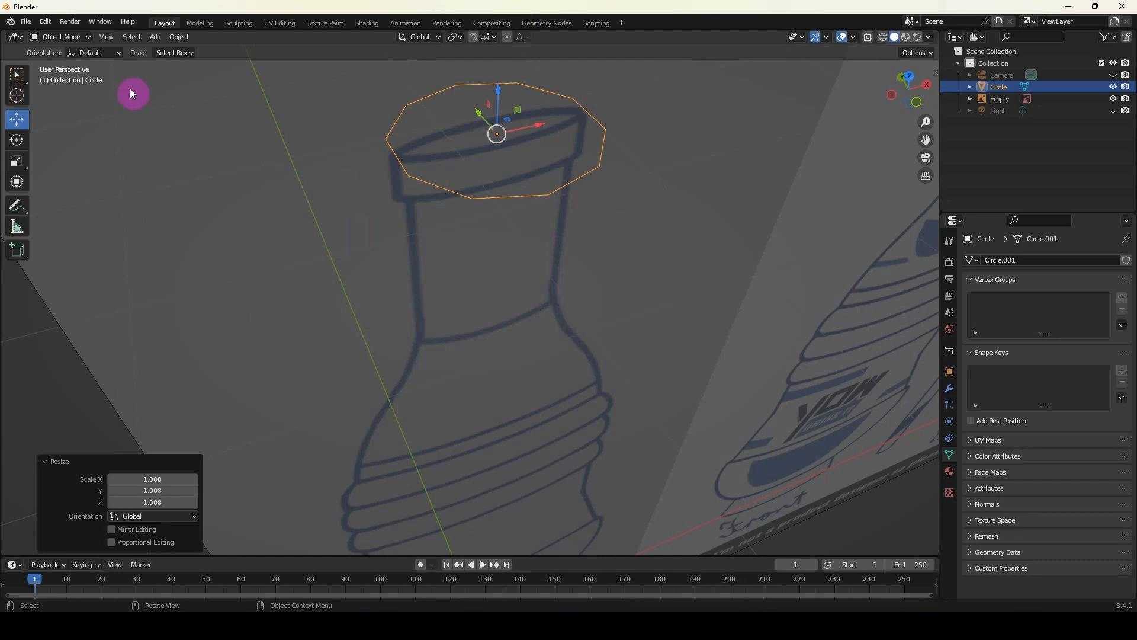
pyautogui.click(79, 36)
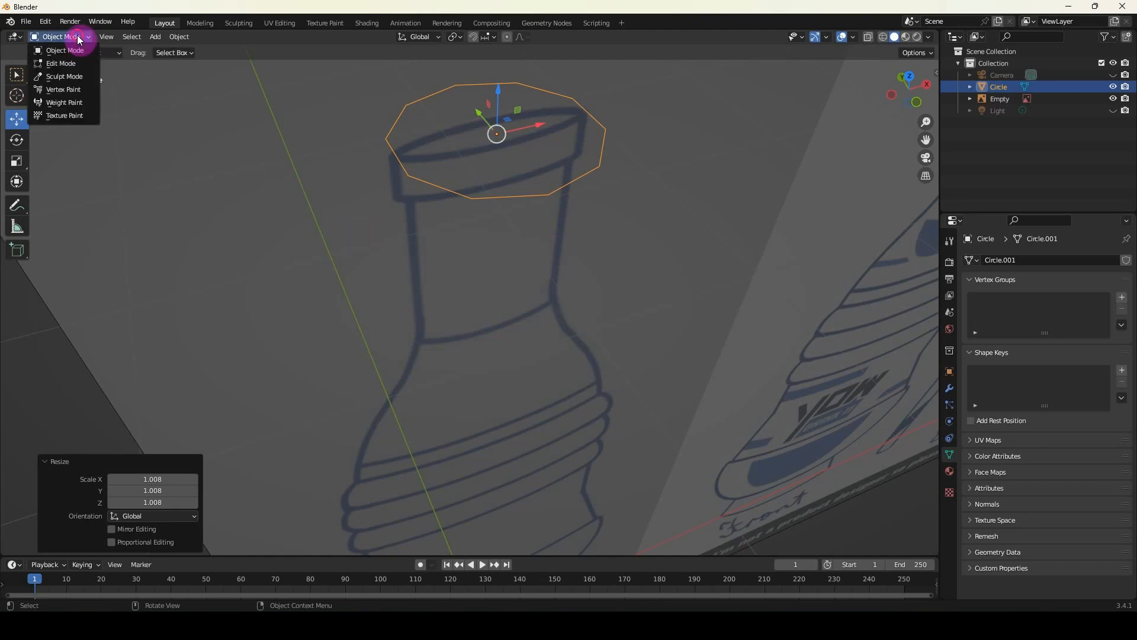
pyautogui.click(62, 64)
pyautogui.press('KP_1')
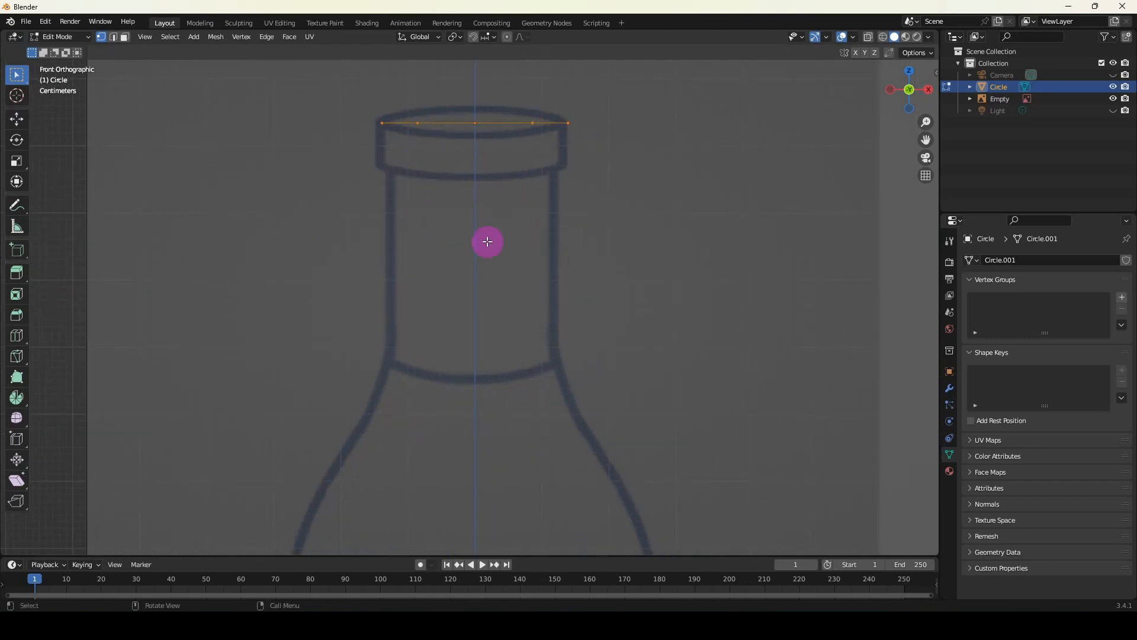
pyautogui.moveTo(487, 242); pyautogui.dragTo(416, 175, button='middle')
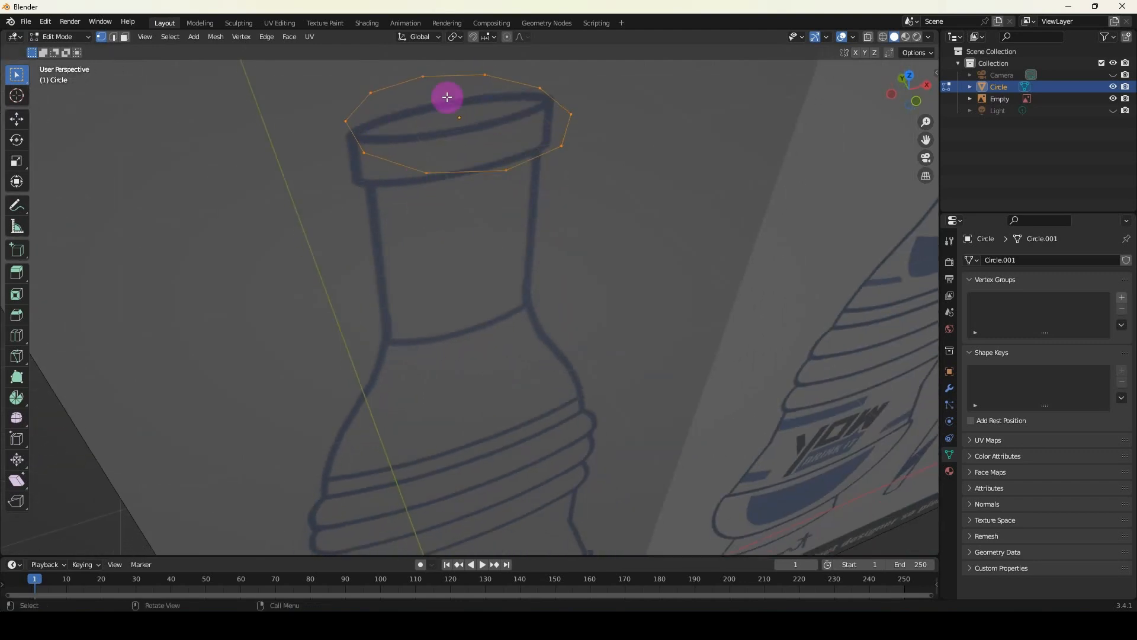
pyautogui.keyDown('shift'); pyautogui.moveTo(503, 140); pyautogui.dragTo(465, 228, button='middle'); pyautogui.keyUp('shift')
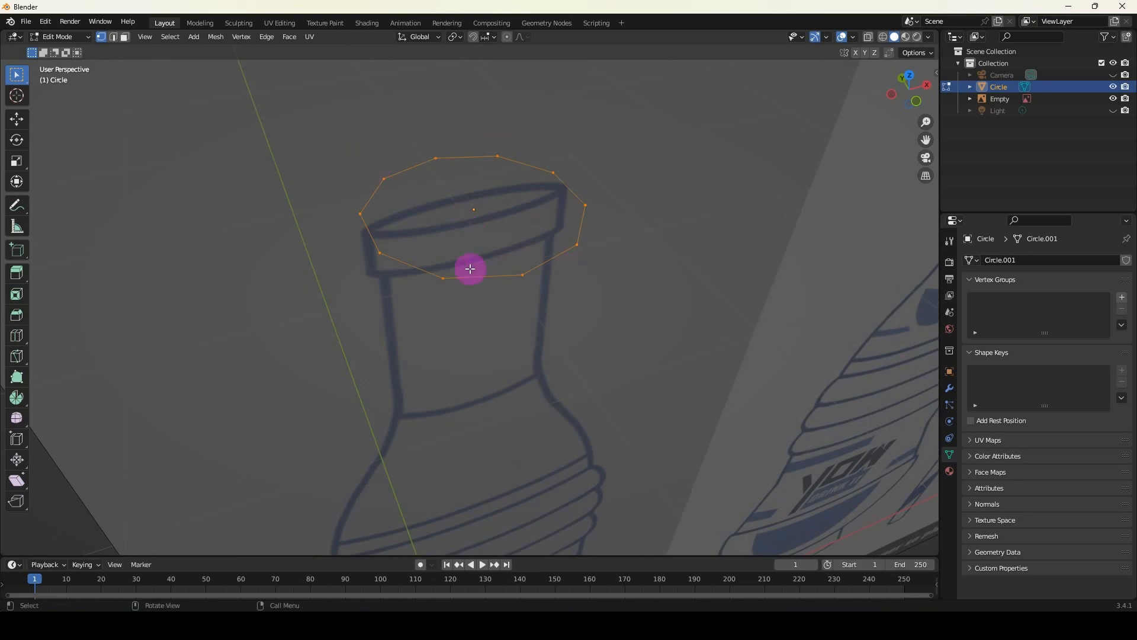
# Clear the selection and select six neighbouring vertices of the circle one by one.
pyautogui.hotkey('alt', 'a')
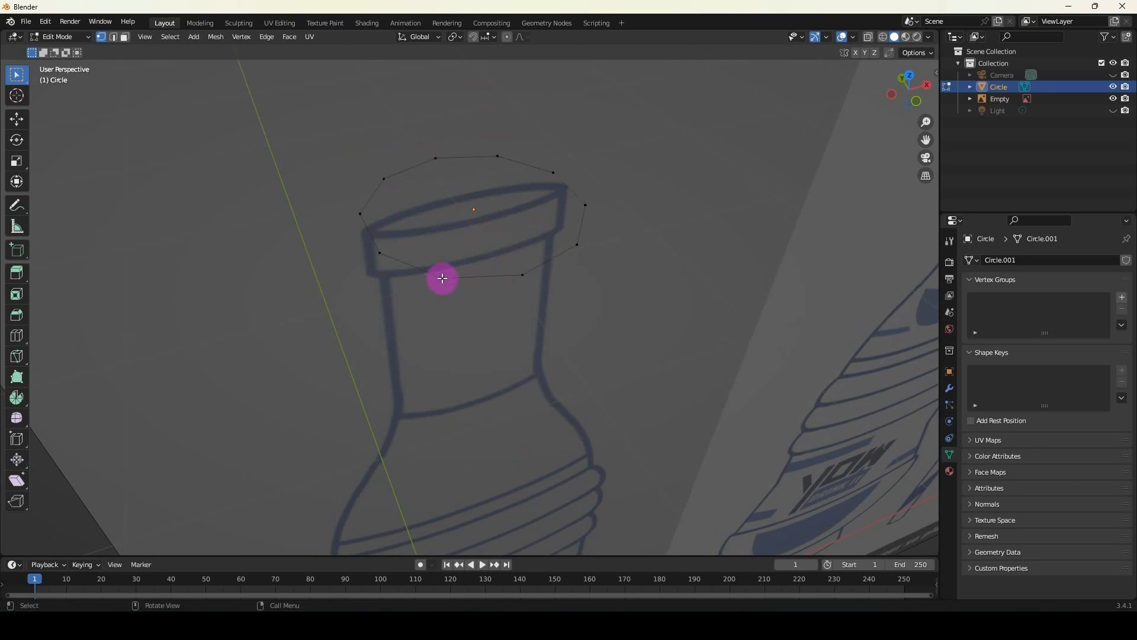
pyautogui.keyDown('shift'); pyautogui.click(378, 251); pyautogui.keyUp('shift')
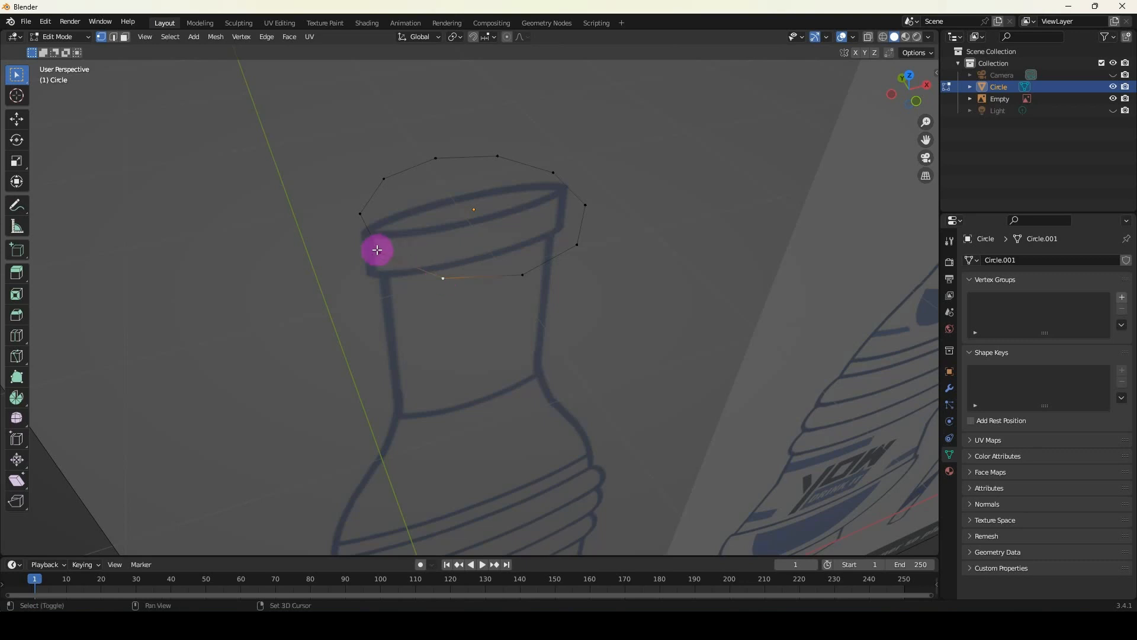
pyautogui.keyDown('shift'); pyautogui.click(363, 208); pyautogui.keyUp('shift')
pyautogui.keyDown('shift'); pyautogui.click(384, 179); pyautogui.keyUp('shift')
pyautogui.keyDown('shift'); pyautogui.click(436, 158); pyautogui.keyUp('shift')
pyautogui.keyDown('shift'); pyautogui.click(498, 156); pyautogui.keyUp('shift')
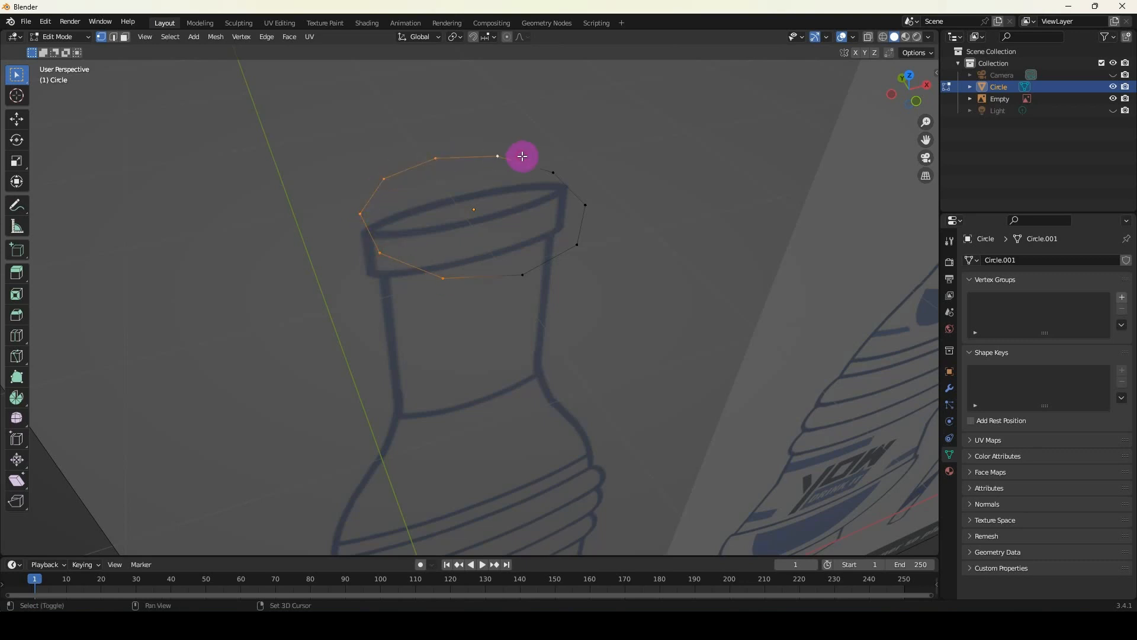
# Clear the vertex selection and box-select all vertices of the circle.
pyautogui.hotkey('alt', 'a')
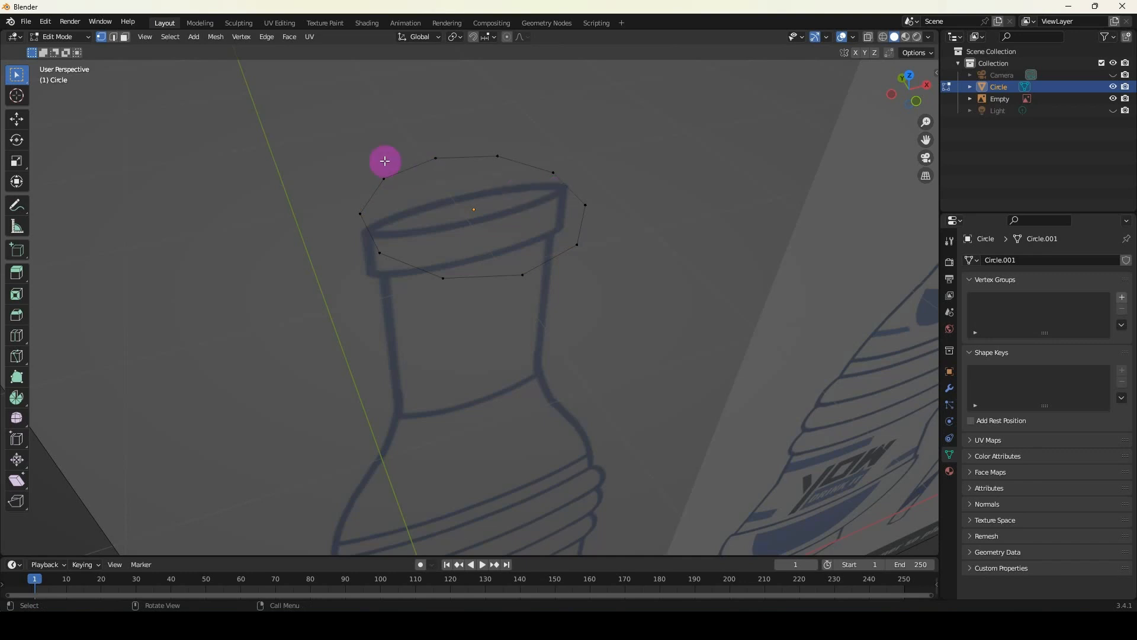
pyautogui.press('b')
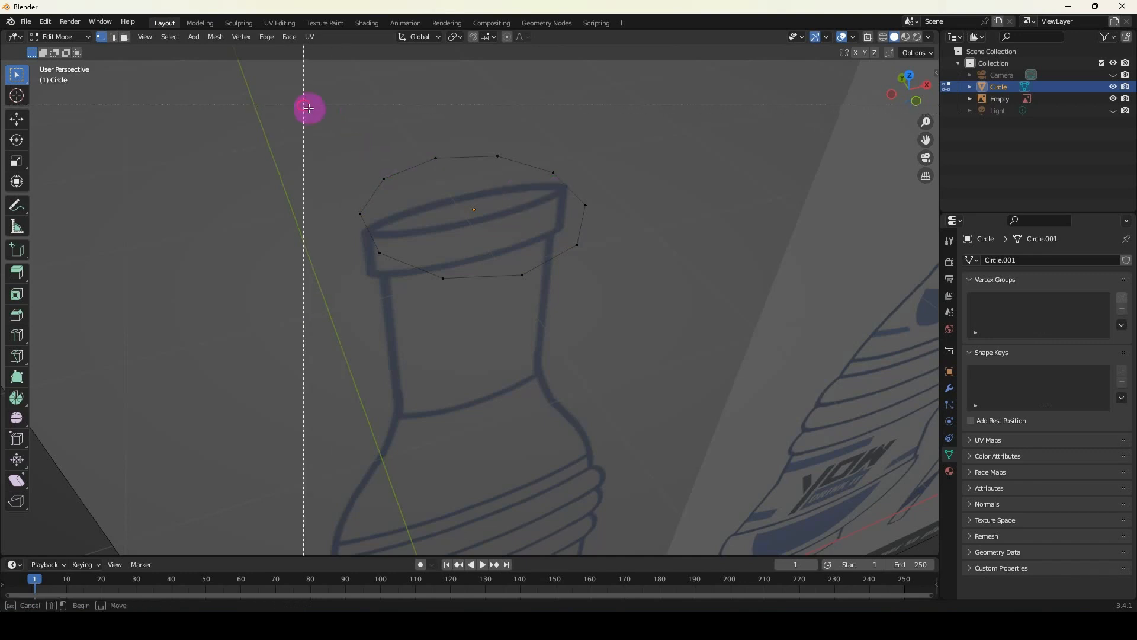
pyautogui.moveTo(304, 106); pyautogui.dragTo(631, 357)
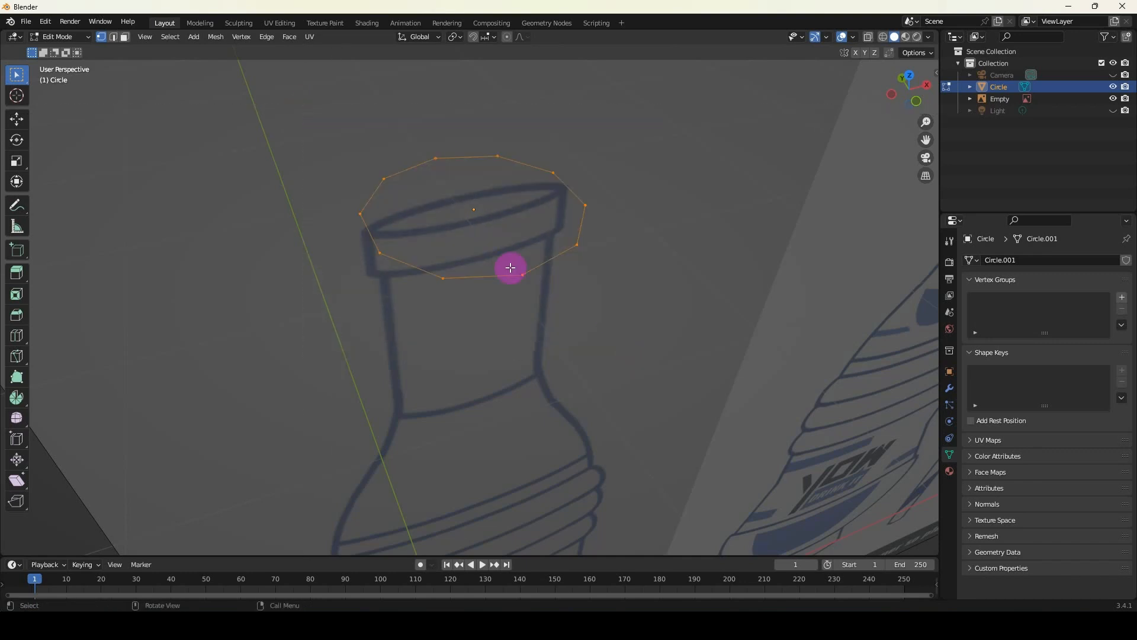
# Select the circle's whole edge loop and extrude it about 0.063 m down along Z to form the rim band.
pyautogui.click(528, 310)
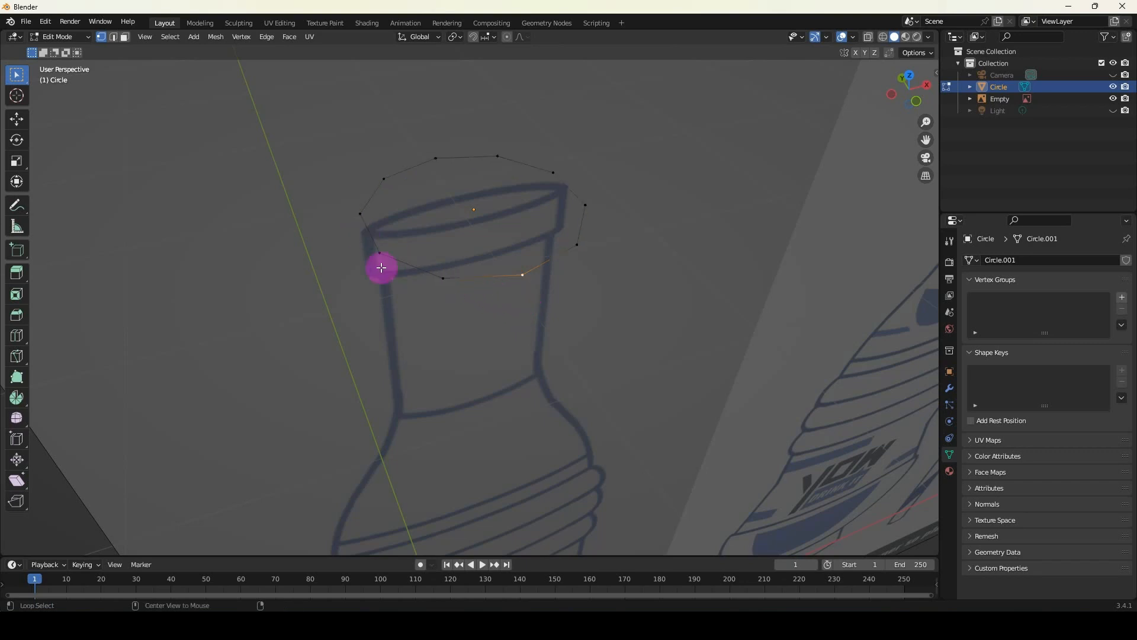
pyautogui.keyDown('alt'); pyautogui.click(549, 262); pyautogui.keyUp('alt')
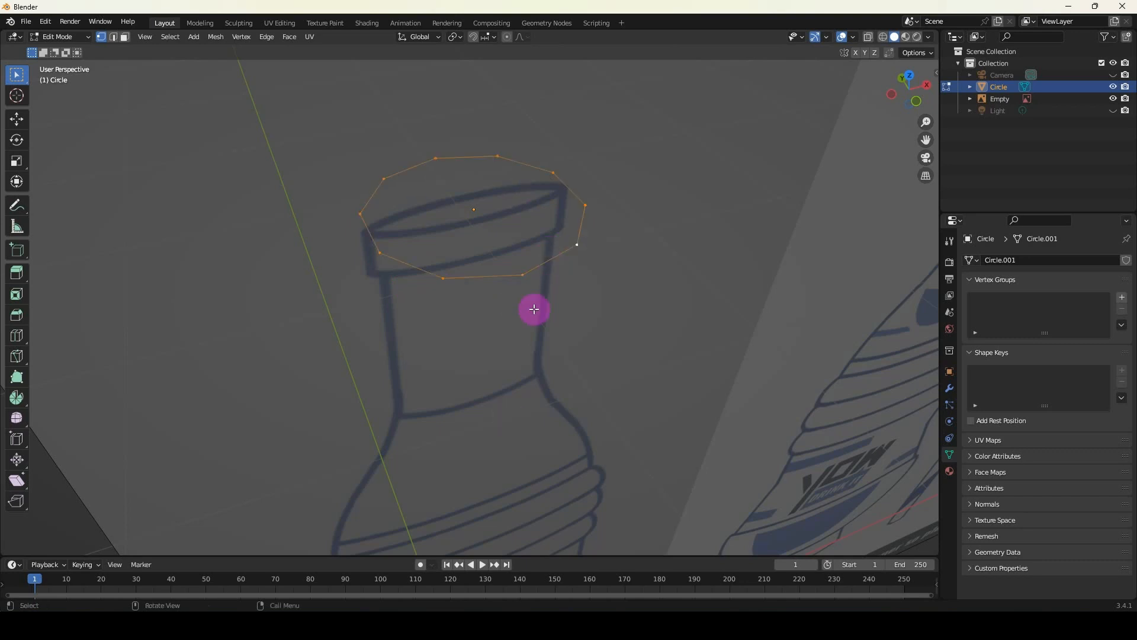
pyautogui.press('KP_1')
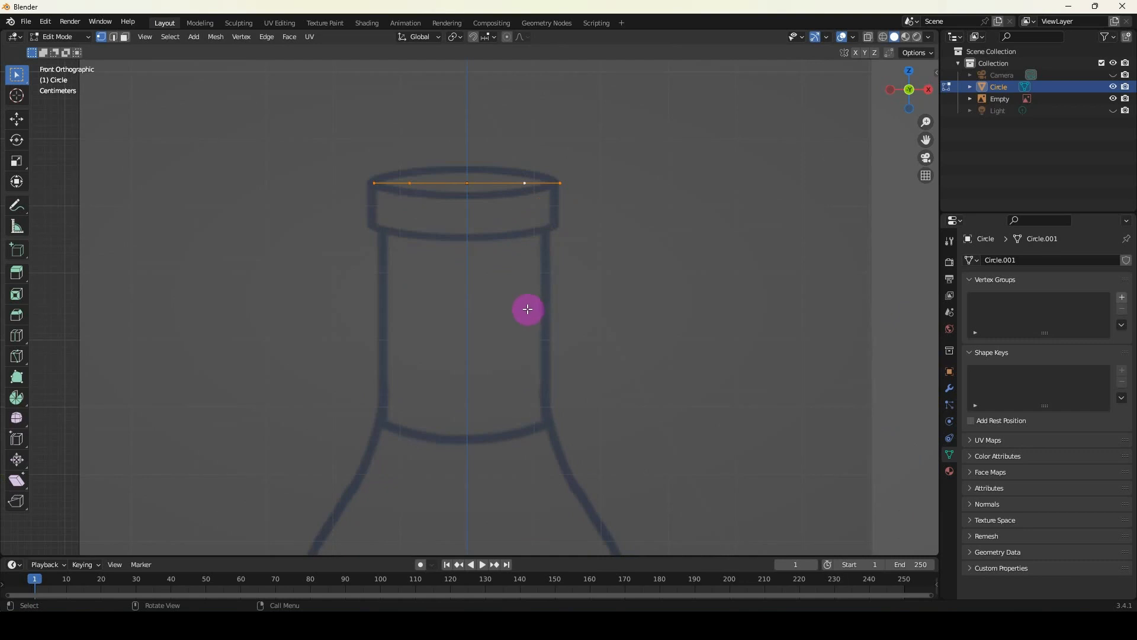
pyautogui.press('e')
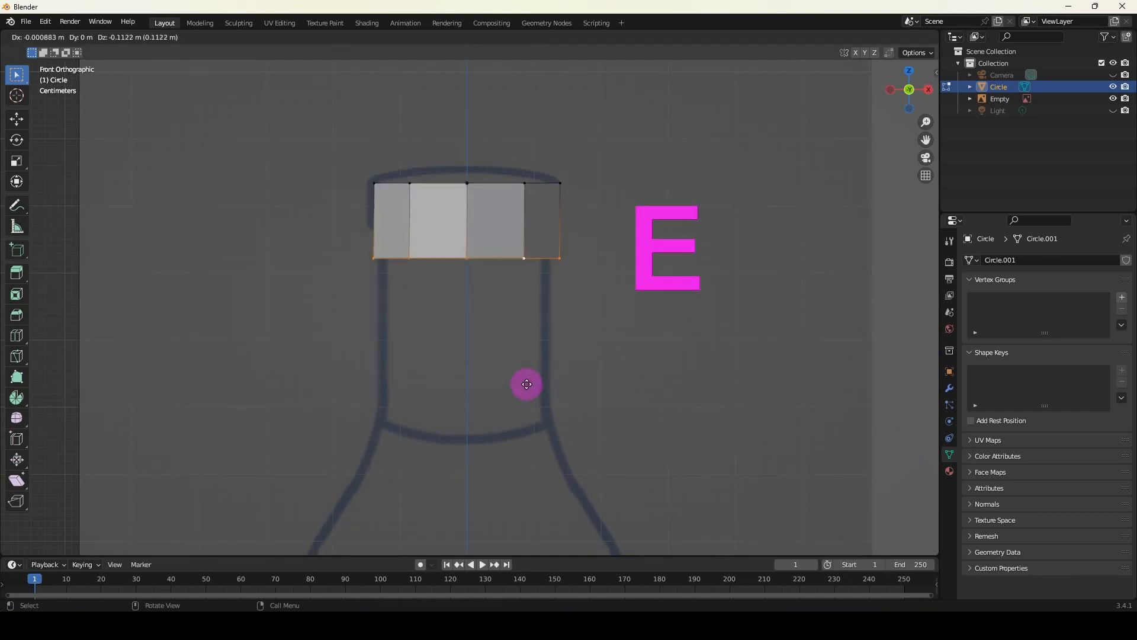
pyautogui.press('z')
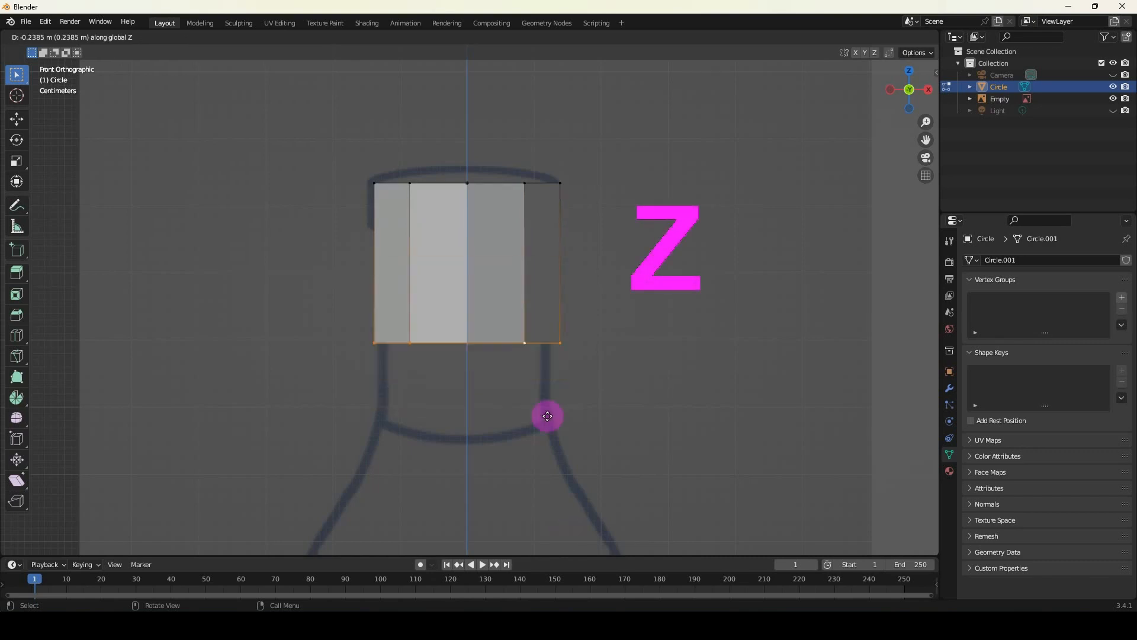
pyautogui.click(547, 349)
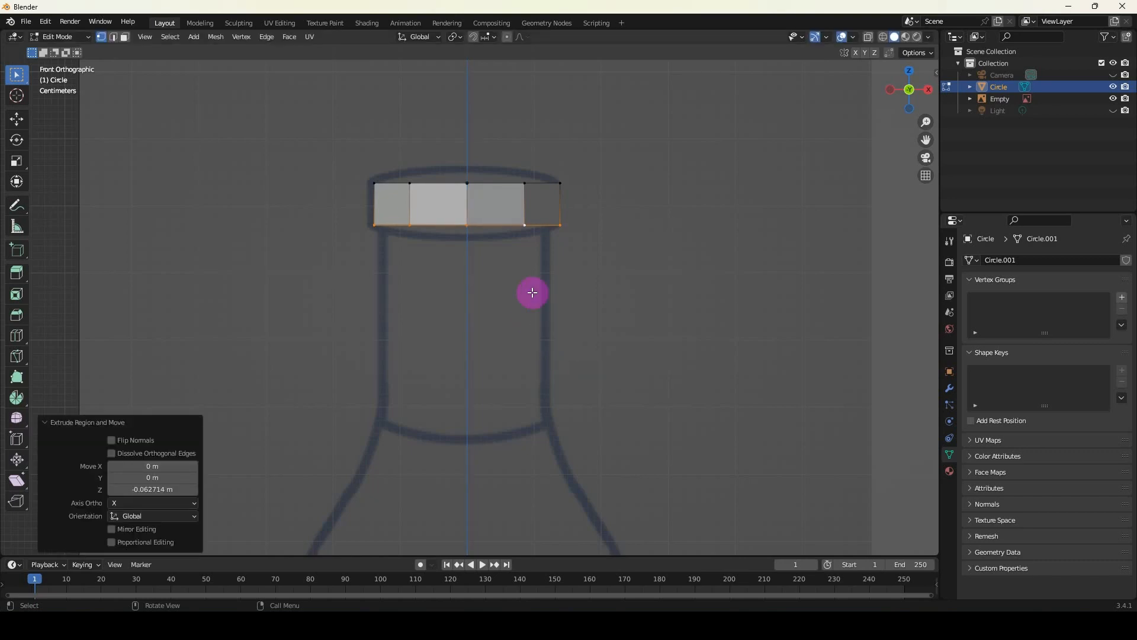
# Extrude the rim band's lower loop in place and scale it by about 0.909 to match the neck's width.
pyautogui.press('e')
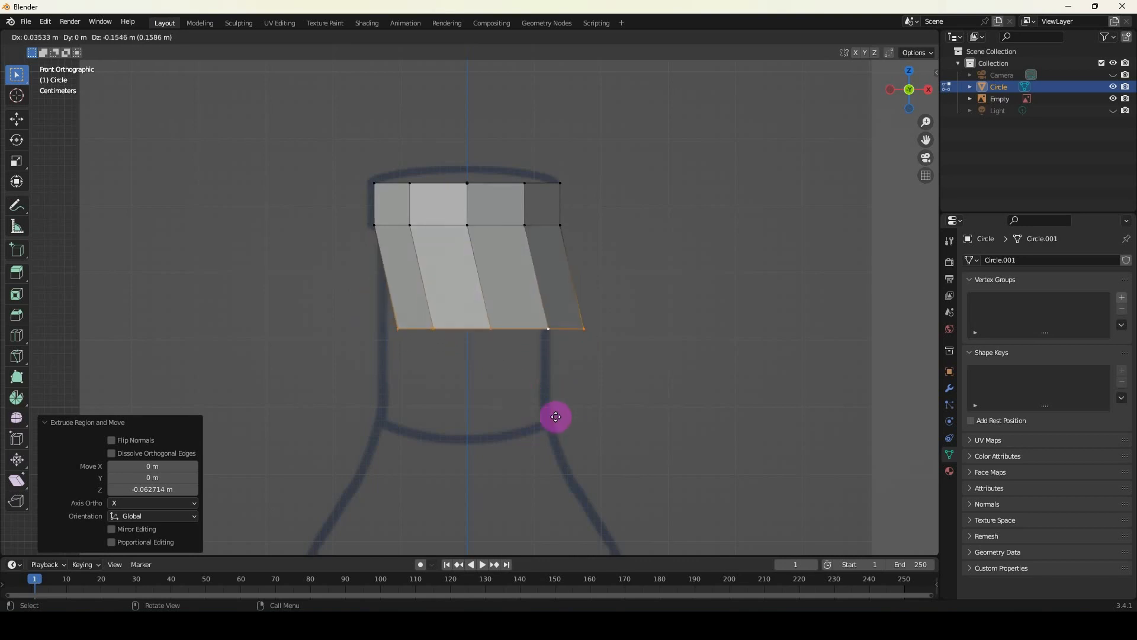
pyautogui.rightClick(525, 391)
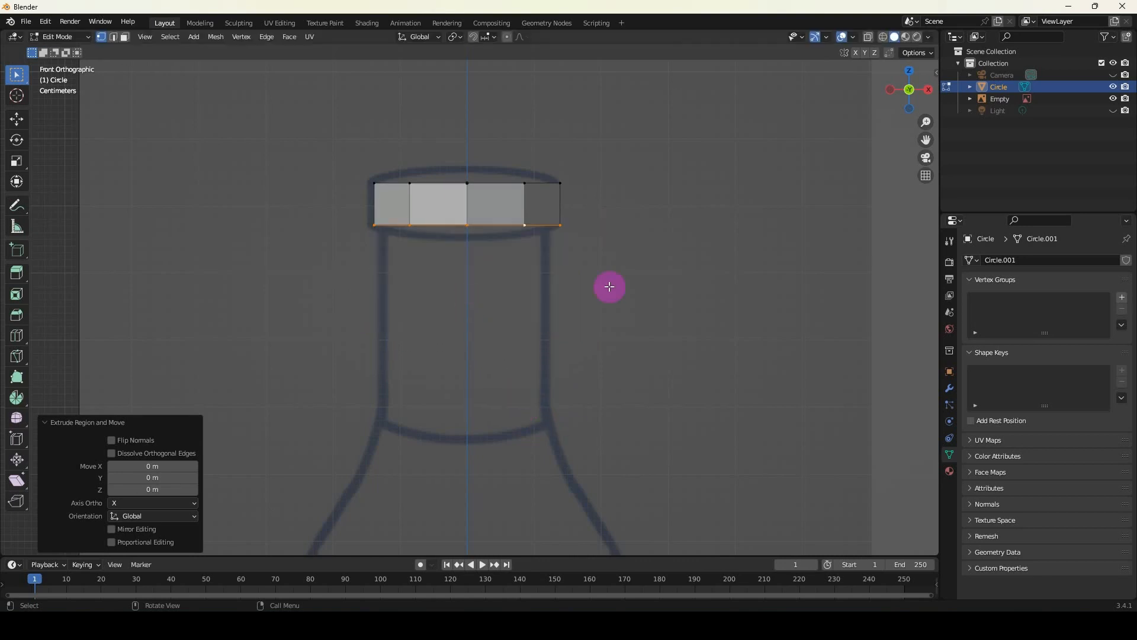
pyautogui.moveTo(469, 188); pyautogui.dragTo(444, 159, button='middle')
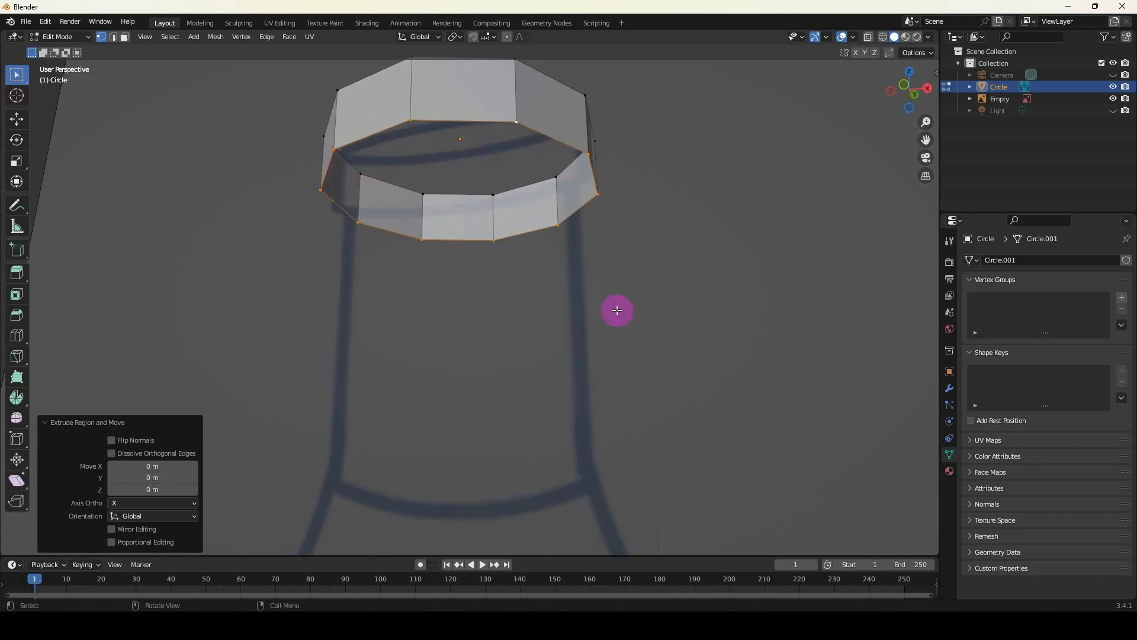
pyautogui.press('s')
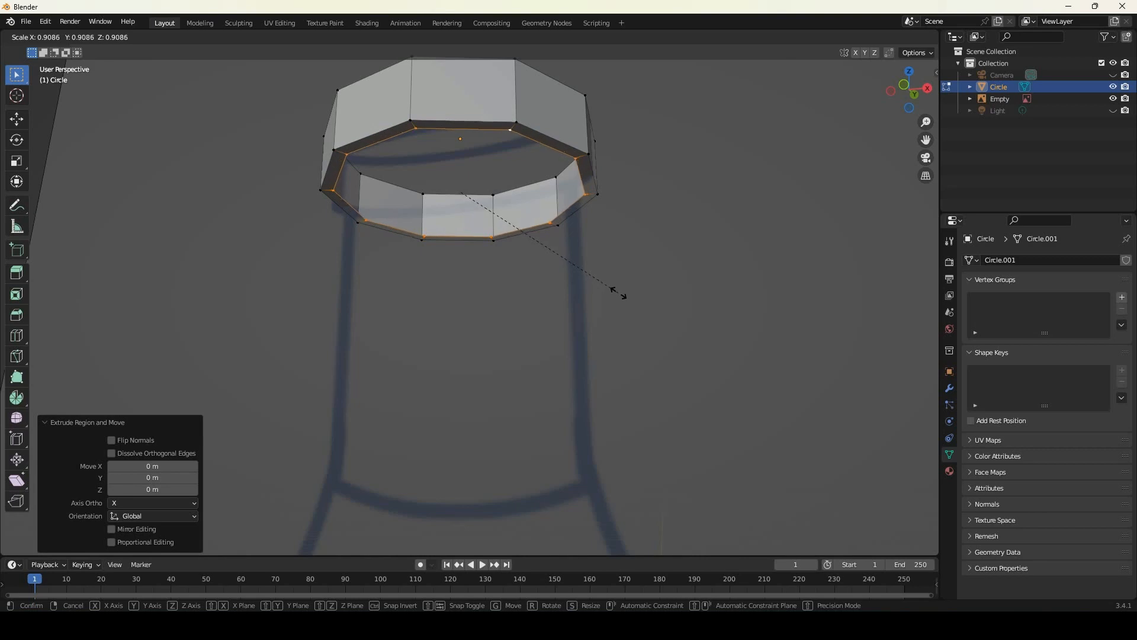
pyautogui.click(619, 293)
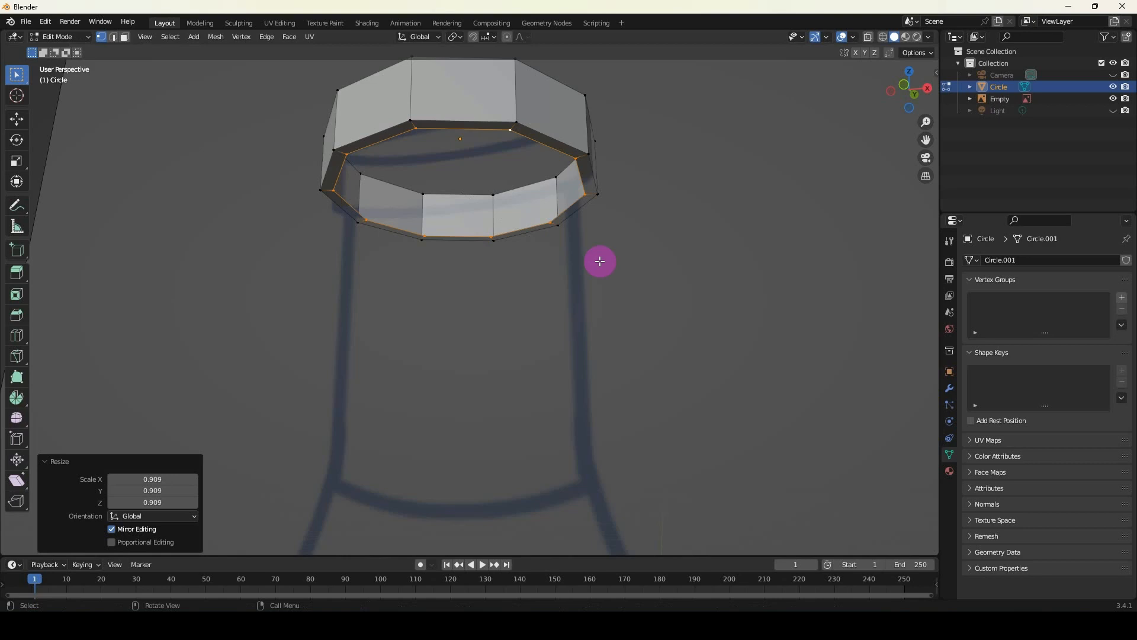
# Extrude the inset loop about 0.282 m down along Z to the base of the bottle's neck.
pyautogui.press('KP_1')
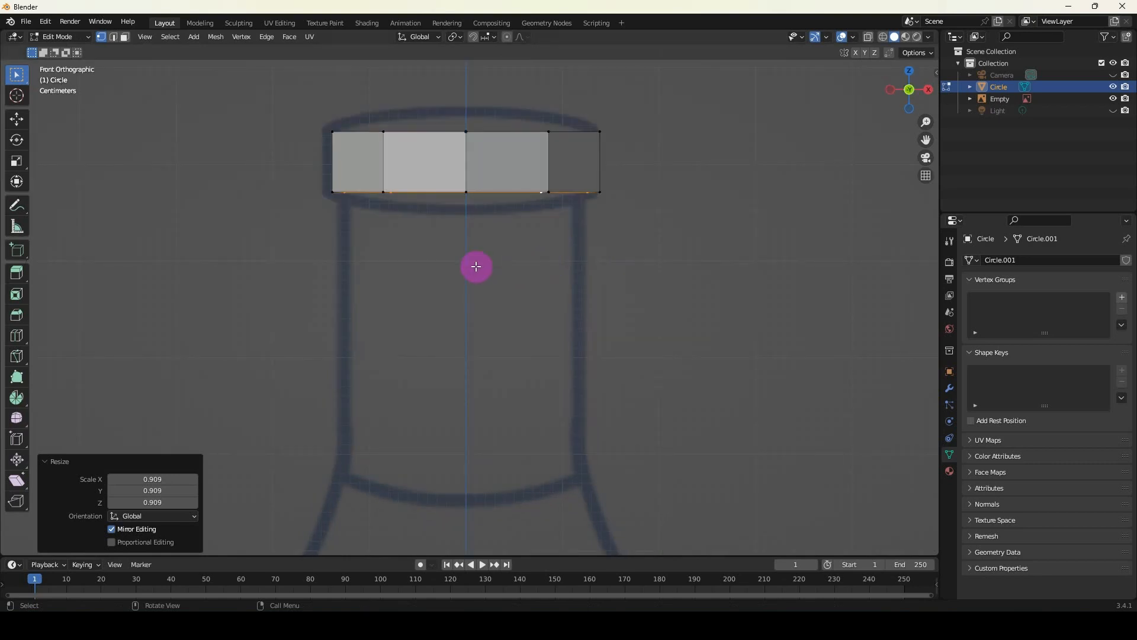
pyautogui.press('e')
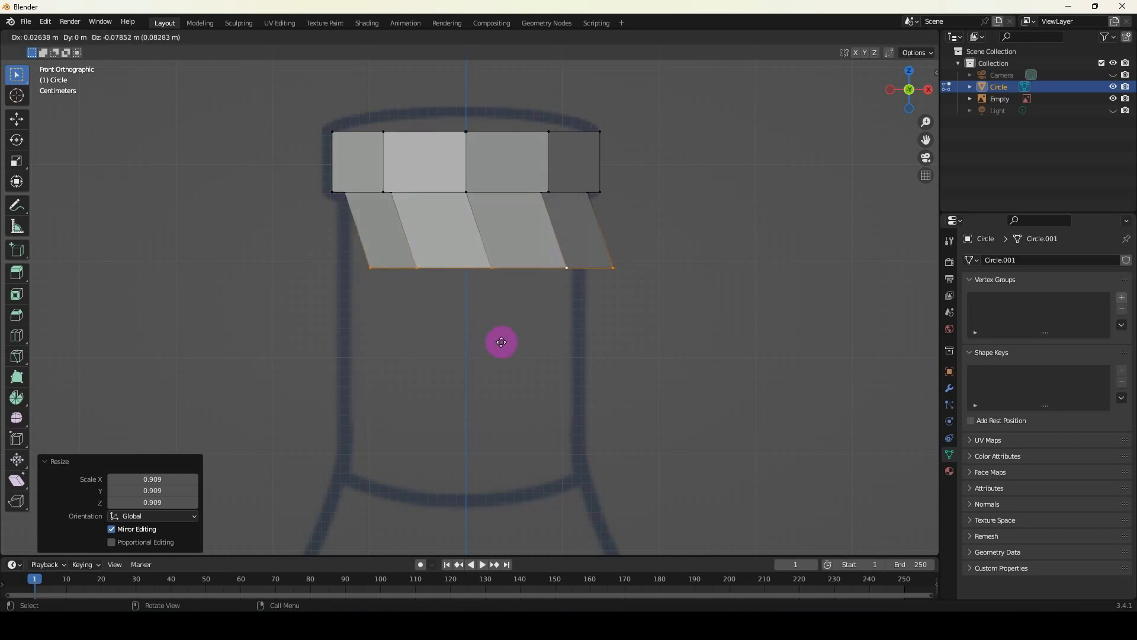
pyautogui.press('z')
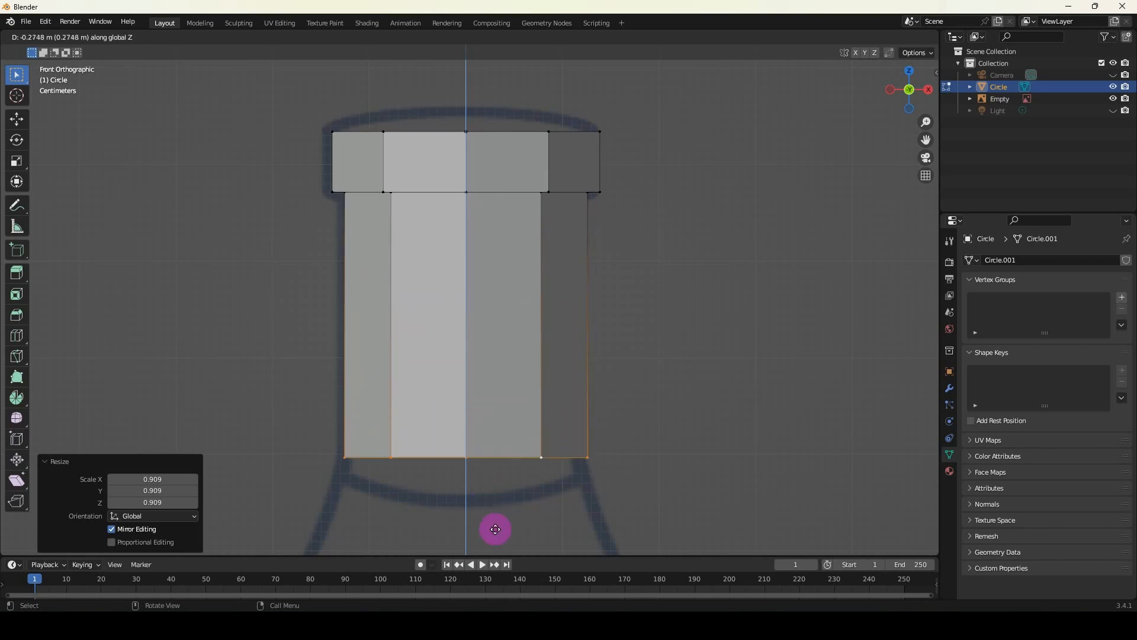
pyautogui.click(497, 535)
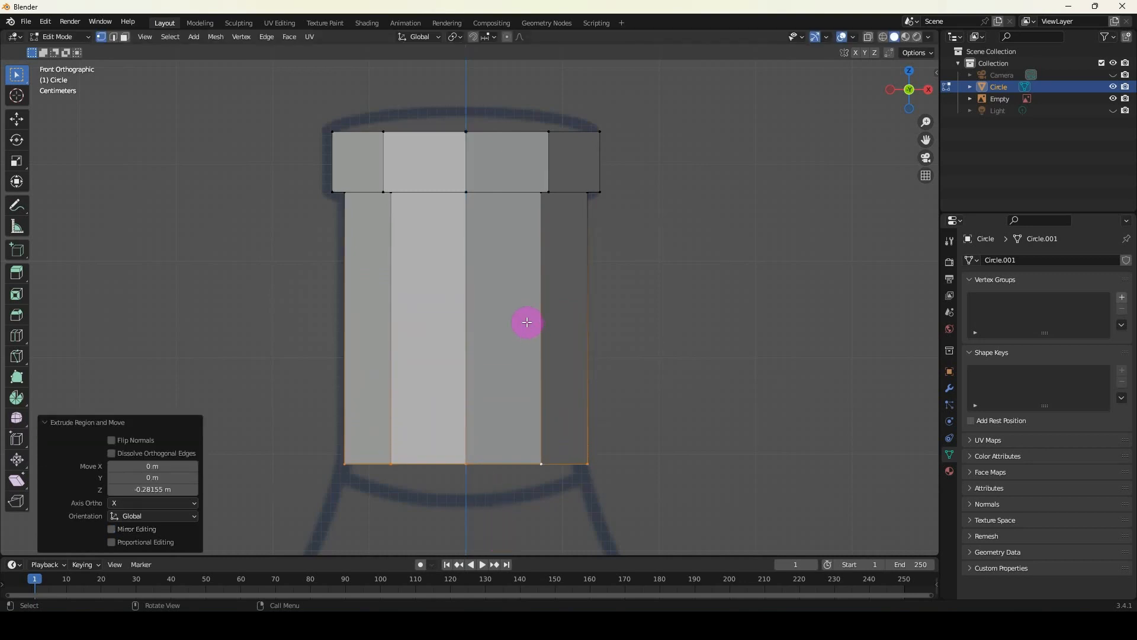
pyautogui.moveTo(524, 318); pyautogui.dragTo(519, 302, button='middle')
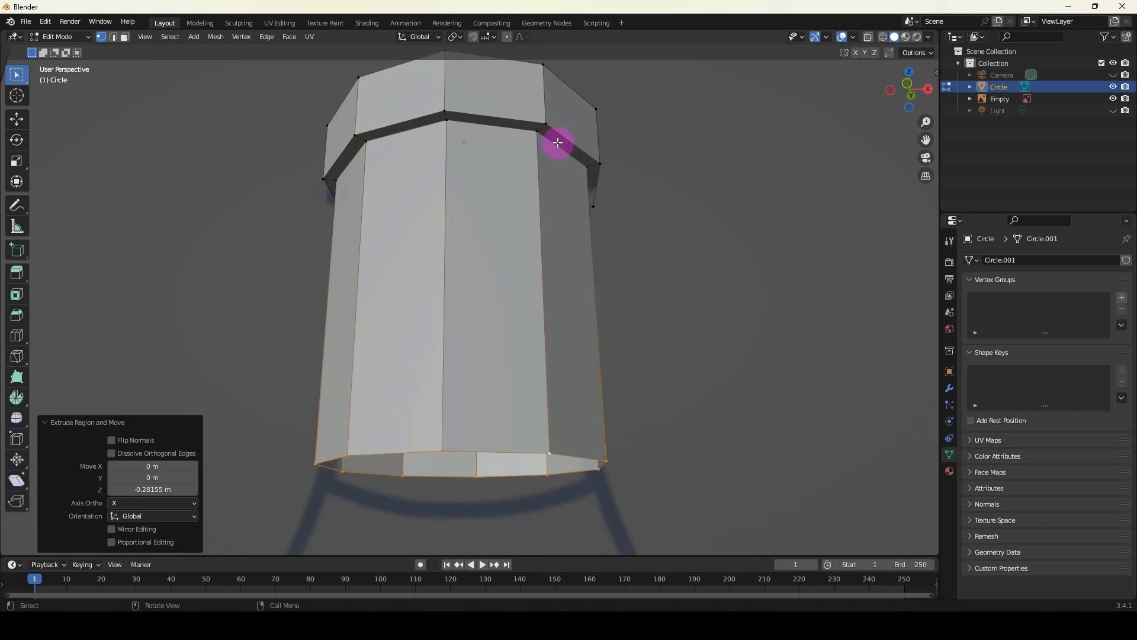
pyautogui.moveTo(559, 132); pyautogui.dragTo(578, 185, button='middle')
# Extrude the neck's lower loop about 0.319 m down along Z and scale it by about 2.135 to match the shoulder's lower width.
pyautogui.press('KP_1')
pyautogui.scroll(-2, 578, 185)
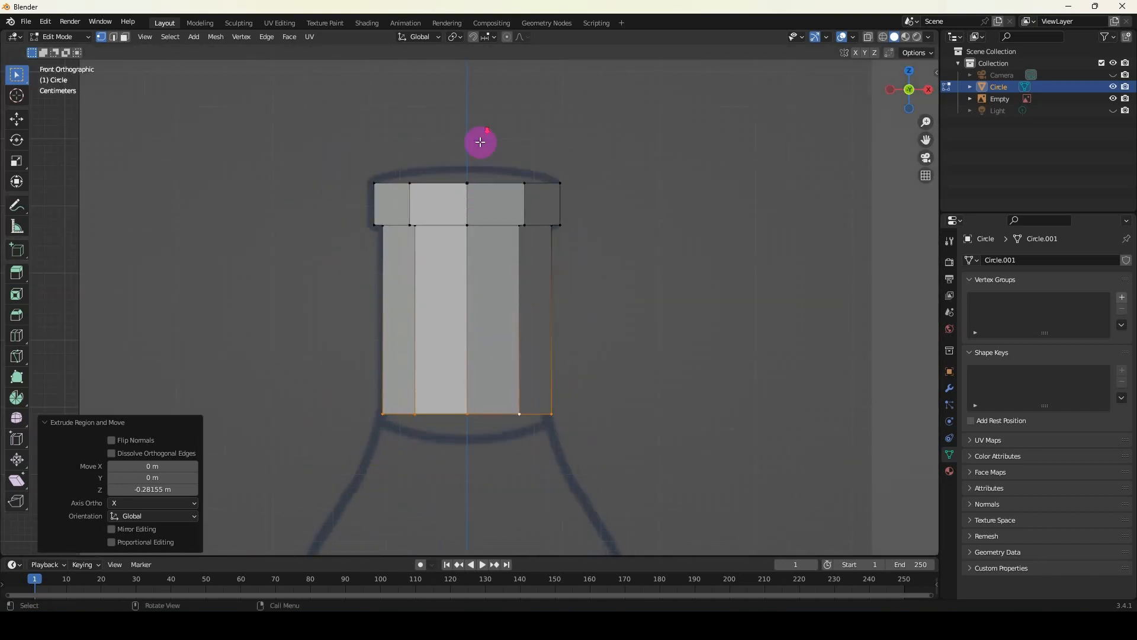
pyautogui.keyDown('shift'); pyautogui.moveTo(494, 293); pyautogui.dragTo(474, 196, button='middle'); pyautogui.keyUp('shift')
pyautogui.scroll(-2, 446, 248)
pyautogui.scroll(1, 474, 216)
pyautogui.keyDown('shift'); pyautogui.moveTo(447, 249); pyautogui.dragTo(495, 190, button='middle'); pyautogui.keyUp('shift')
pyautogui.press('e')
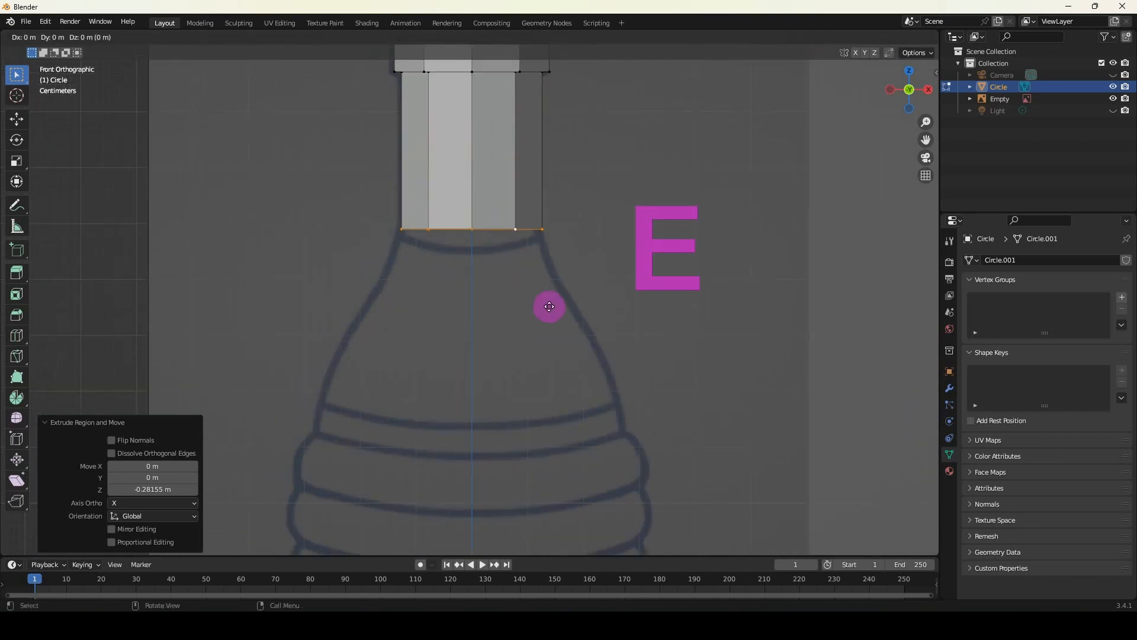
pyautogui.press('z')
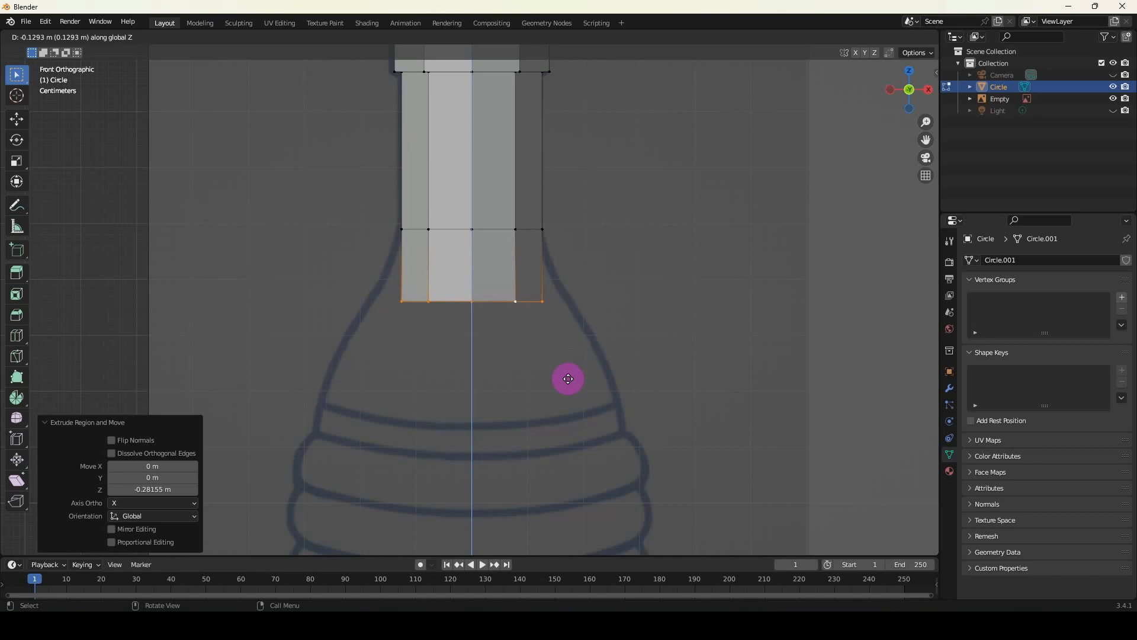
pyautogui.click(589, 482)
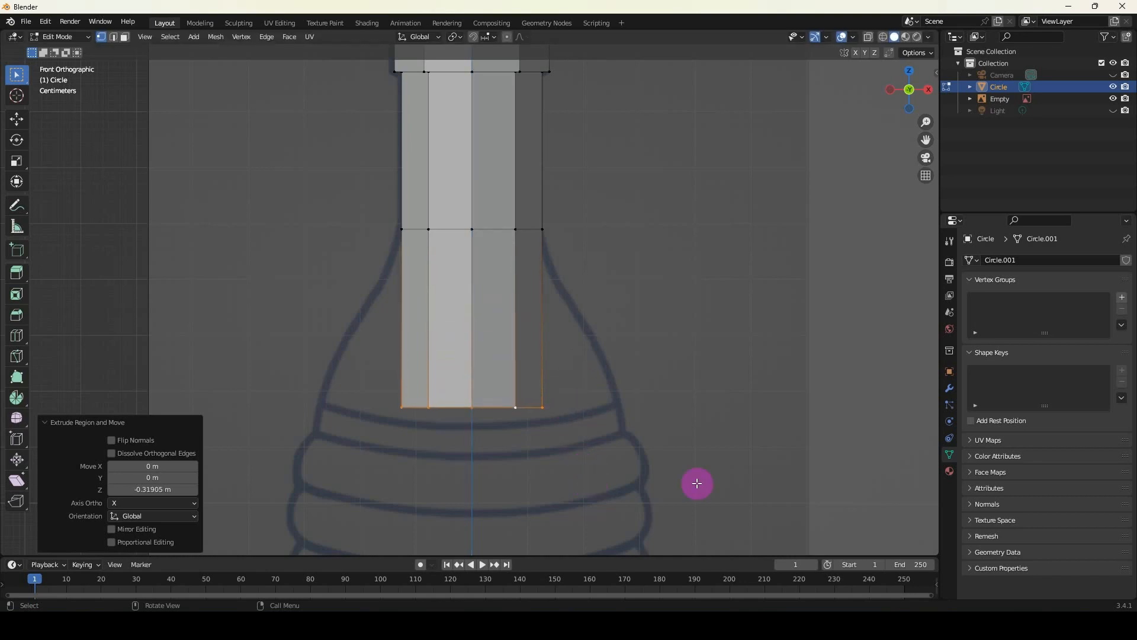
pyautogui.press('s')
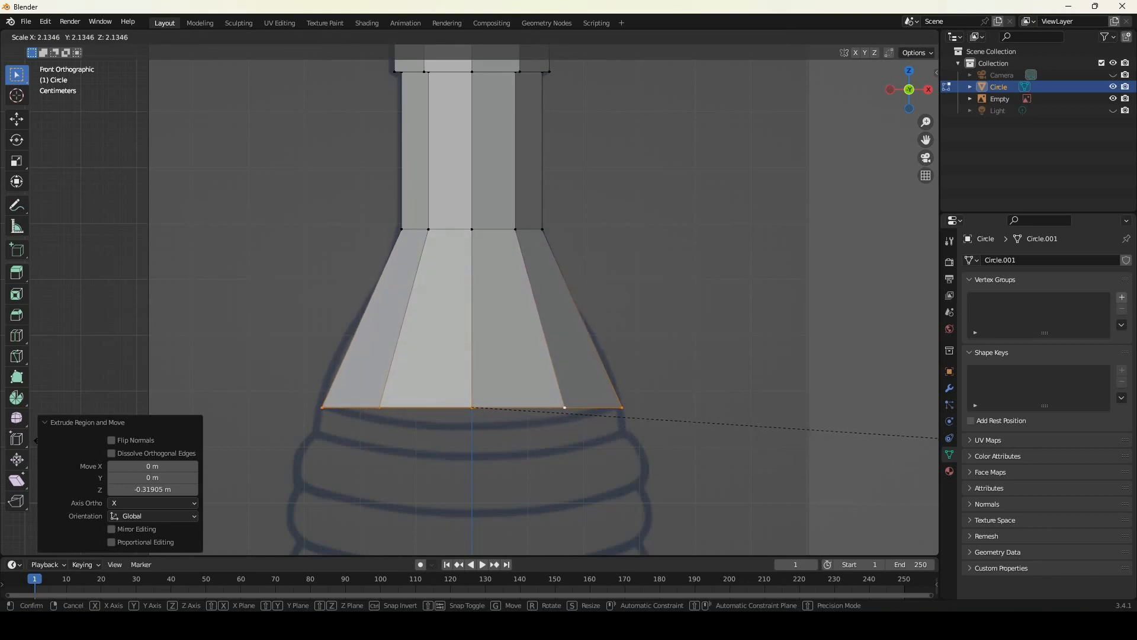
pyautogui.click(43, 437)
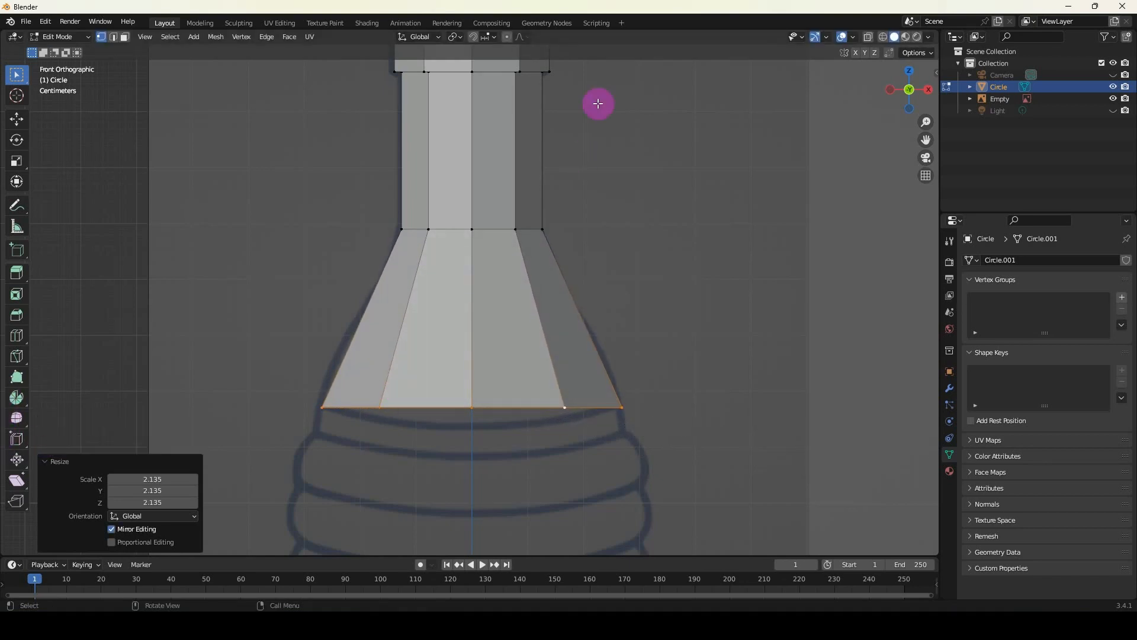
# Set the viewport shading to Wireframe so the reference image shows through the mesh.
pyautogui.moveTo(367, 236); pyautogui.dragTo(385, 219, button='middle')
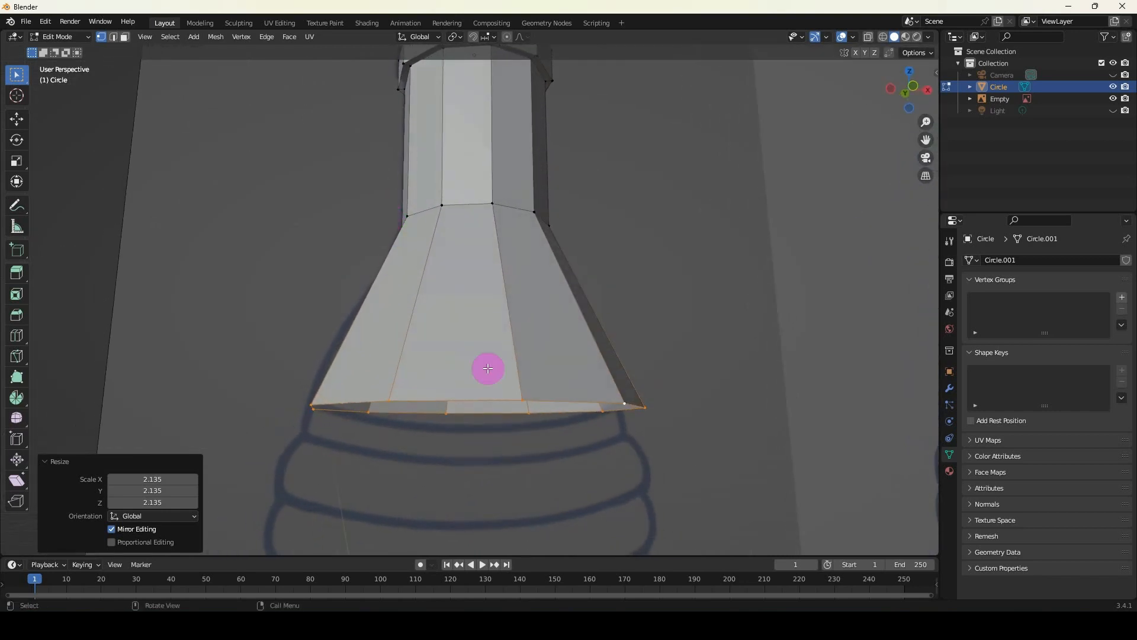
pyautogui.moveTo(467, 297); pyautogui.dragTo(438, 309, button='middle')
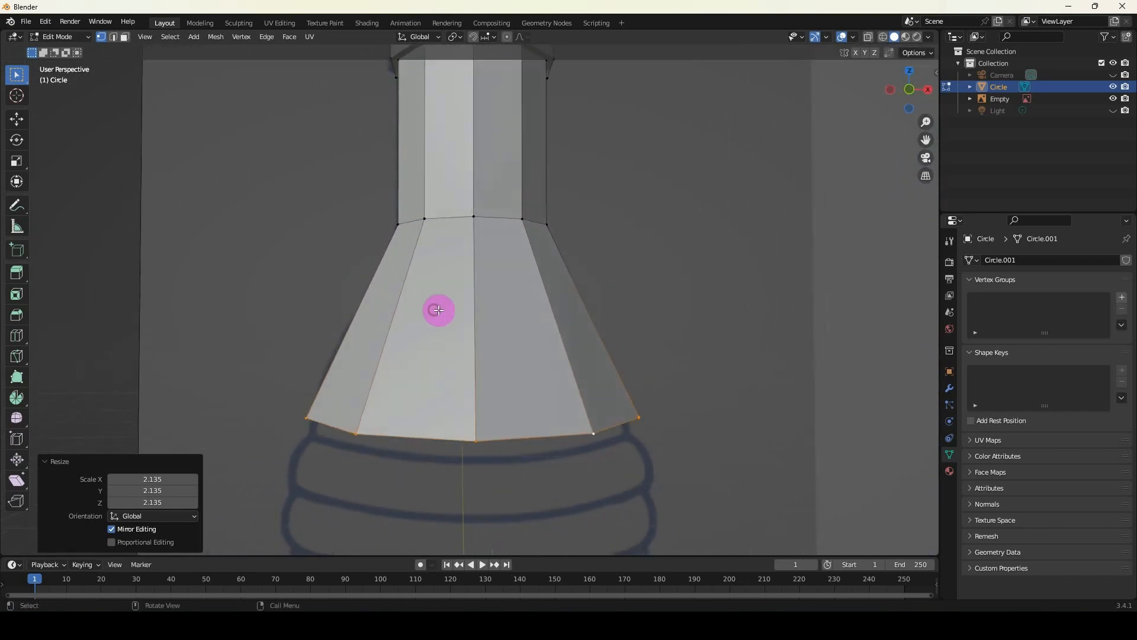
pyautogui.click(883, 37)
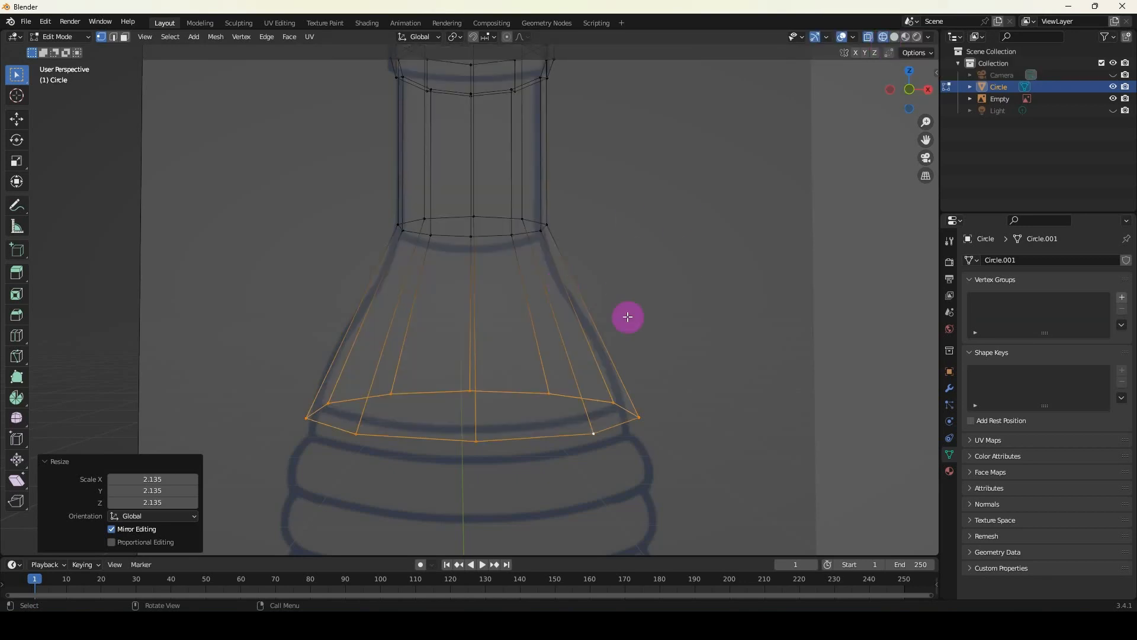
pyautogui.press('z')
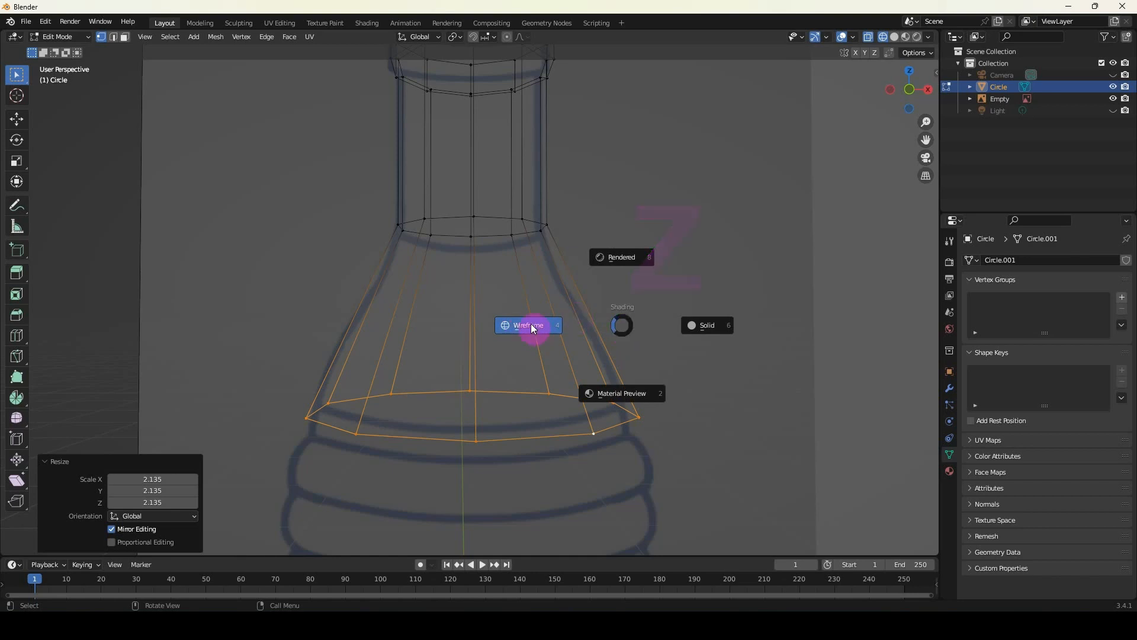
pyautogui.click(528, 326)
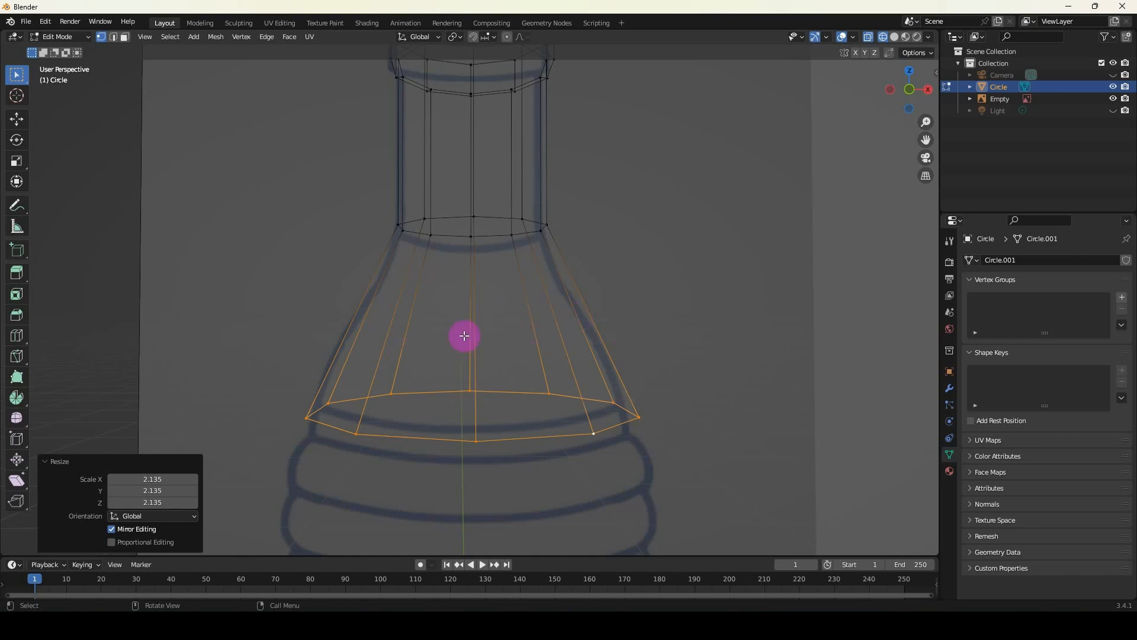
# Add one loop cut across the shoulder section, slid towards the neck by a factor of about 0.424.
pyautogui.press('KP_1')
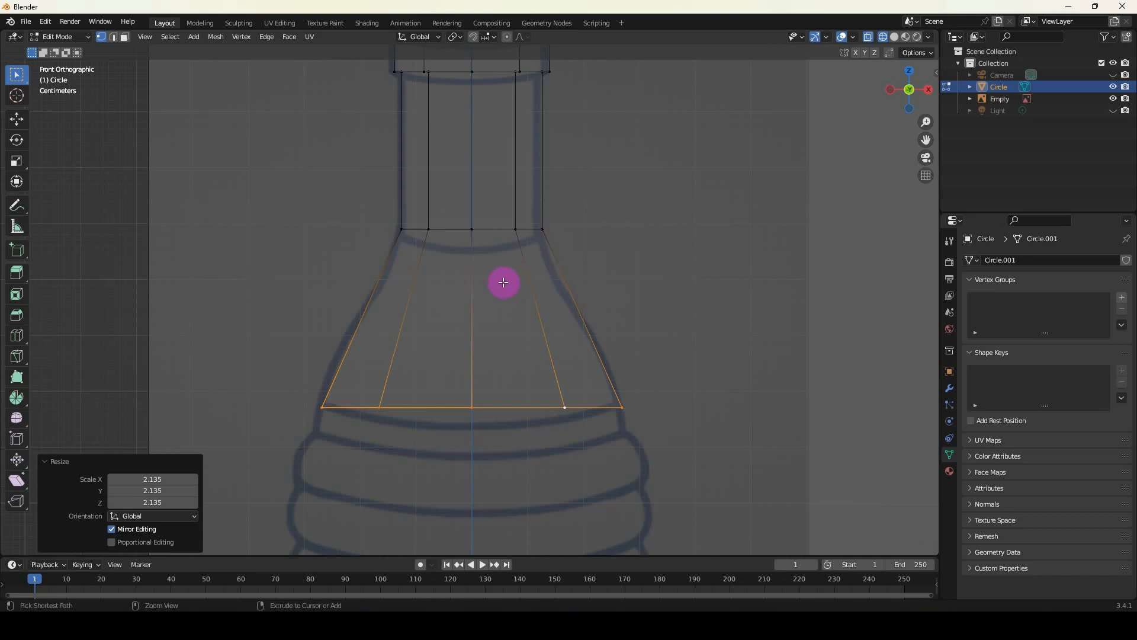
pyautogui.hotkey('ctrl', 'r')
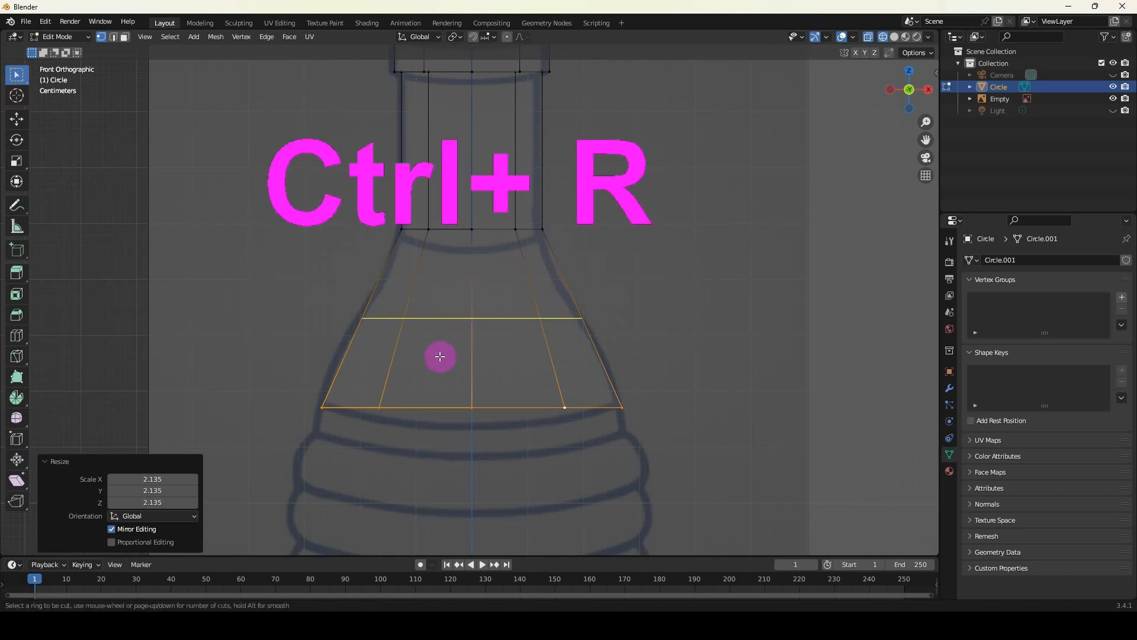
pyautogui.click(452, 318)
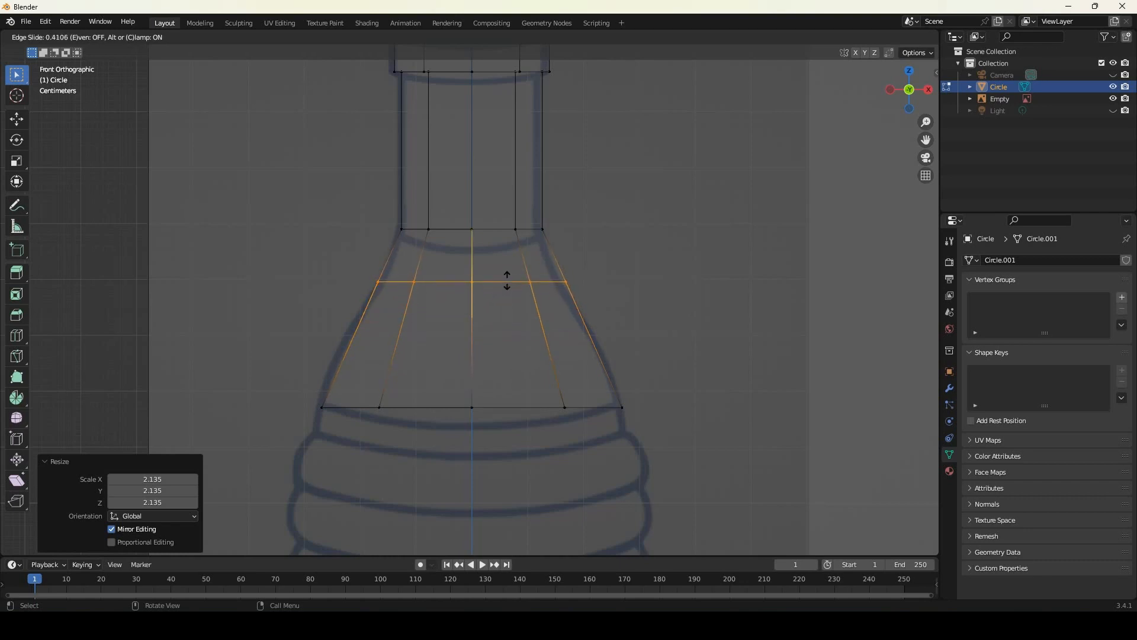
pyautogui.click(508, 279)
# Scale the new shoulder loop by about 0.94 in front view to follow the reference outline.
pyautogui.moveTo(510, 279); pyautogui.dragTo(575, 367, button='middle')
pyautogui.press('KP_1')
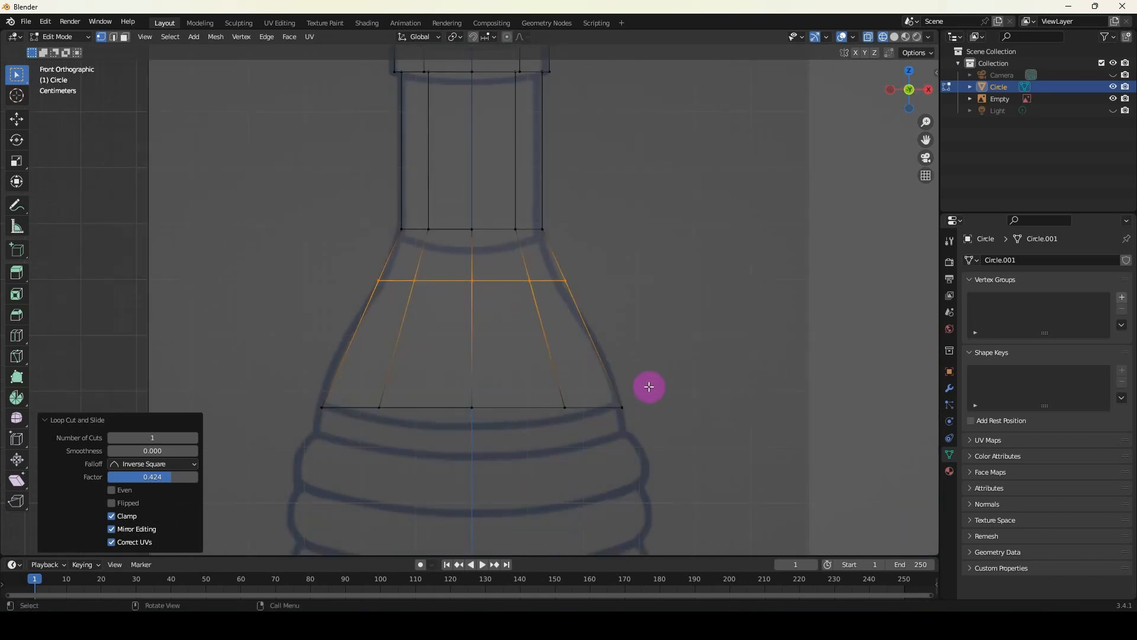
pyautogui.press('s')
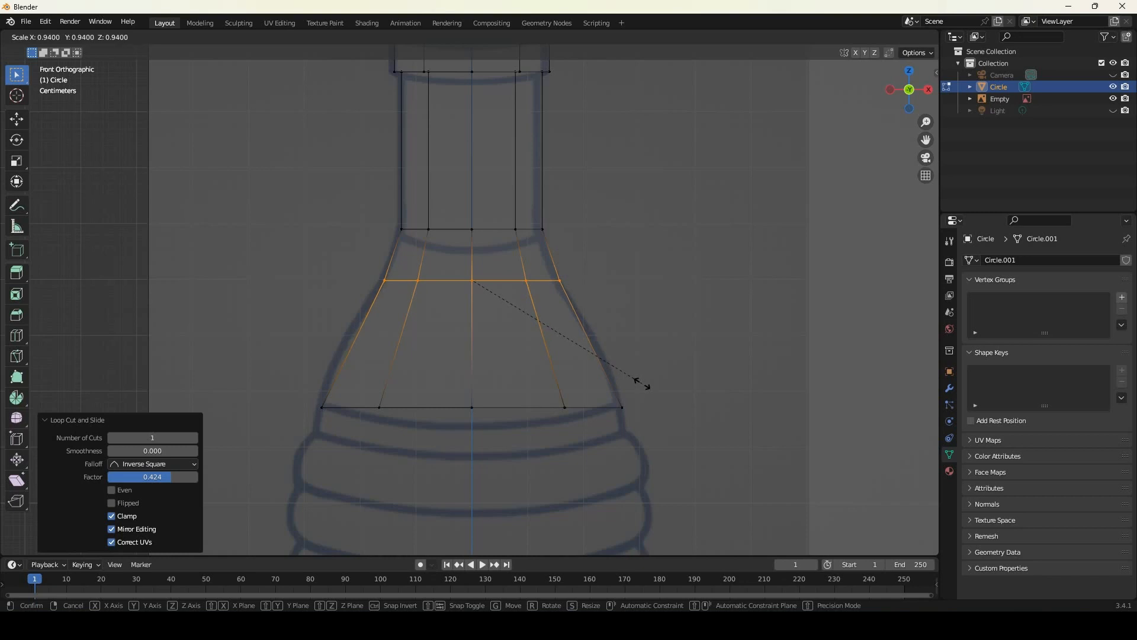
pyautogui.click(641, 382)
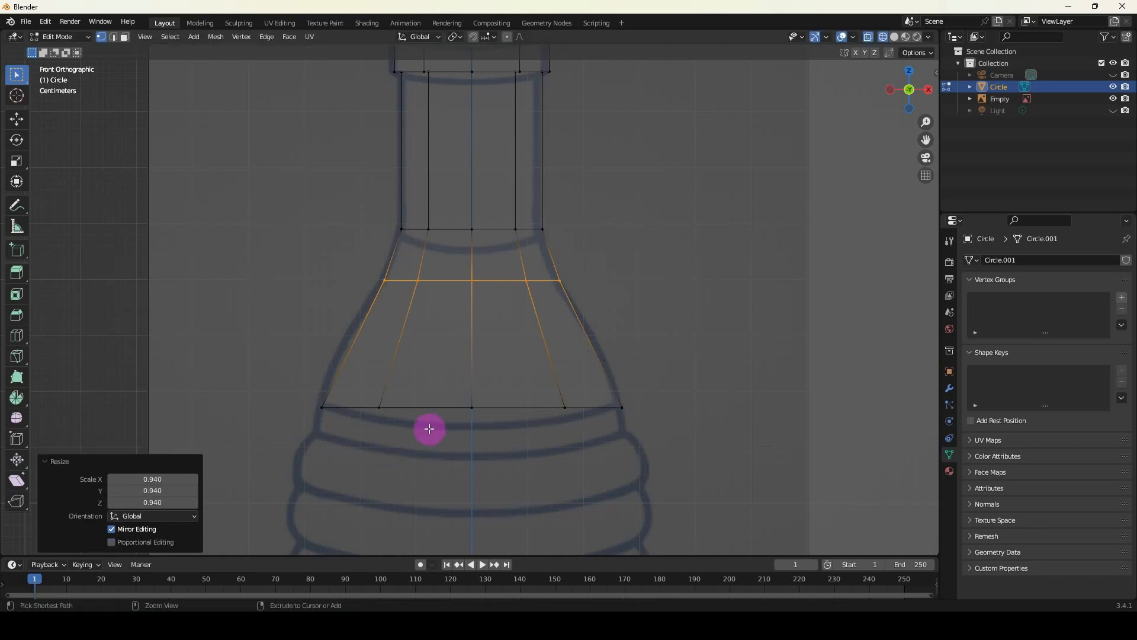
# Add one centred loop cut across the lower shoulder section and scale it by about 1.055 and again by 1.009 to follow the outline.
pyautogui.hotkey('ctrl', 'r')
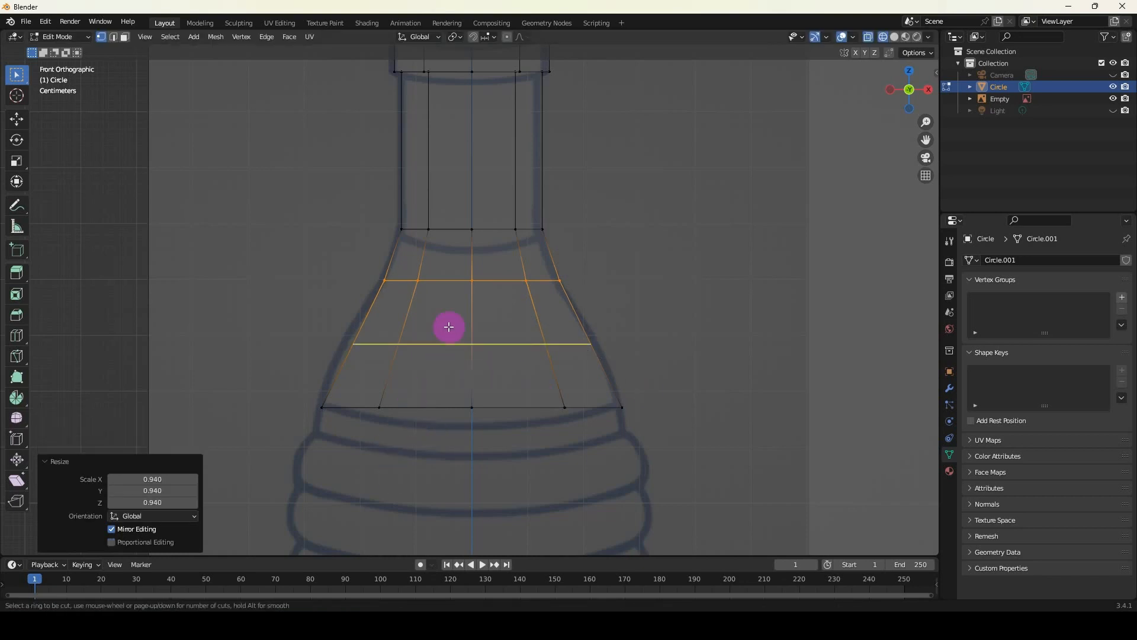
pyautogui.click(438, 348)
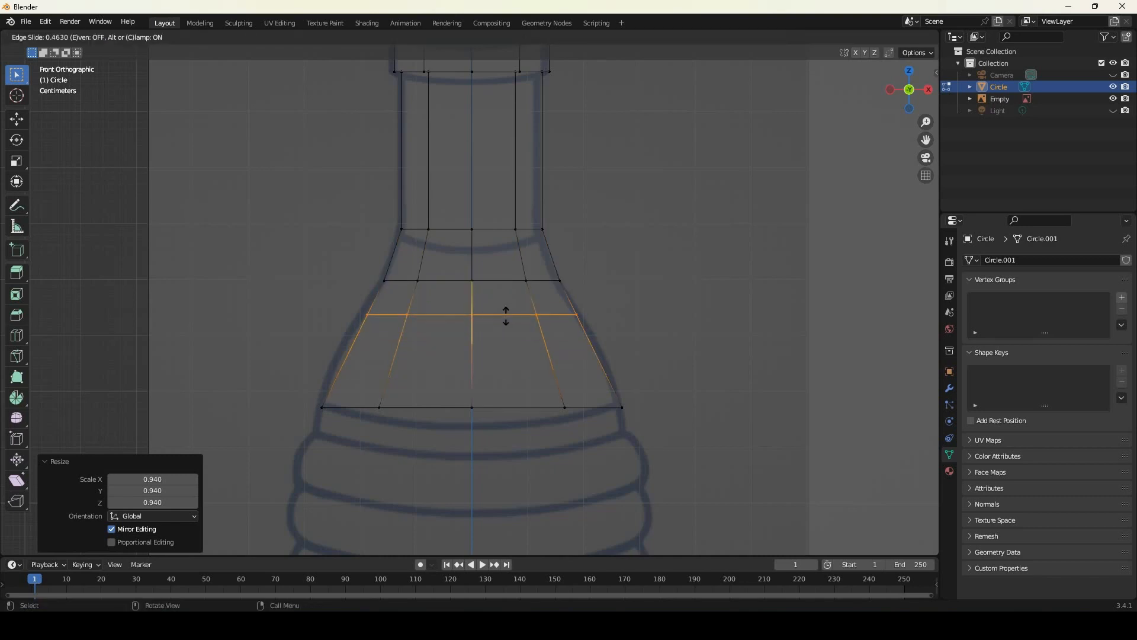
pyautogui.rightClick(495, 339)
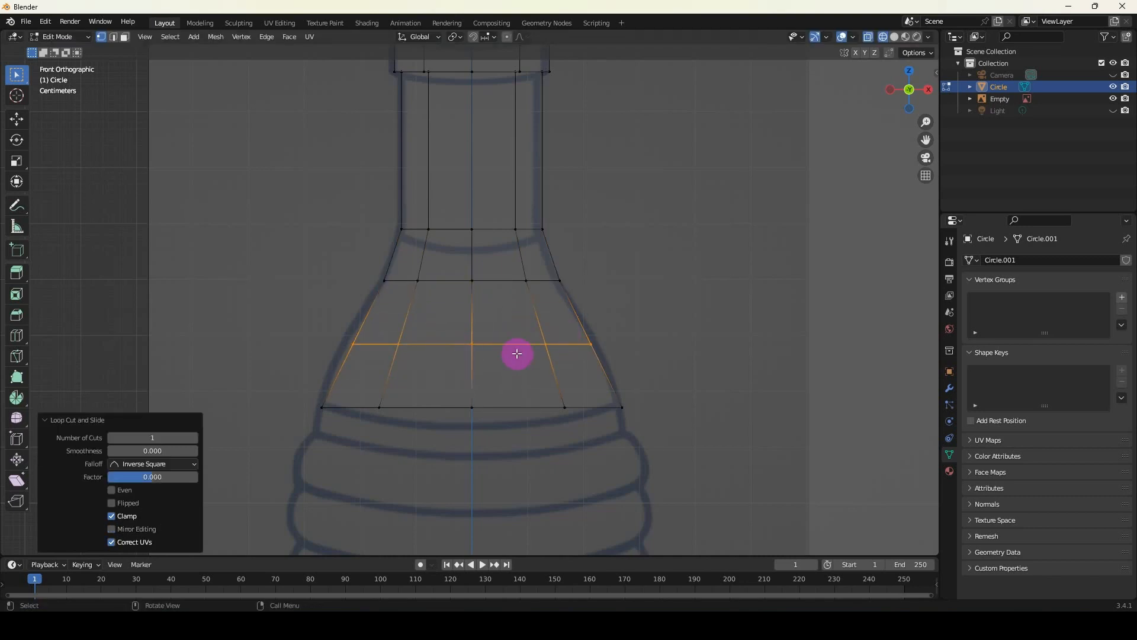
pyautogui.press('s')
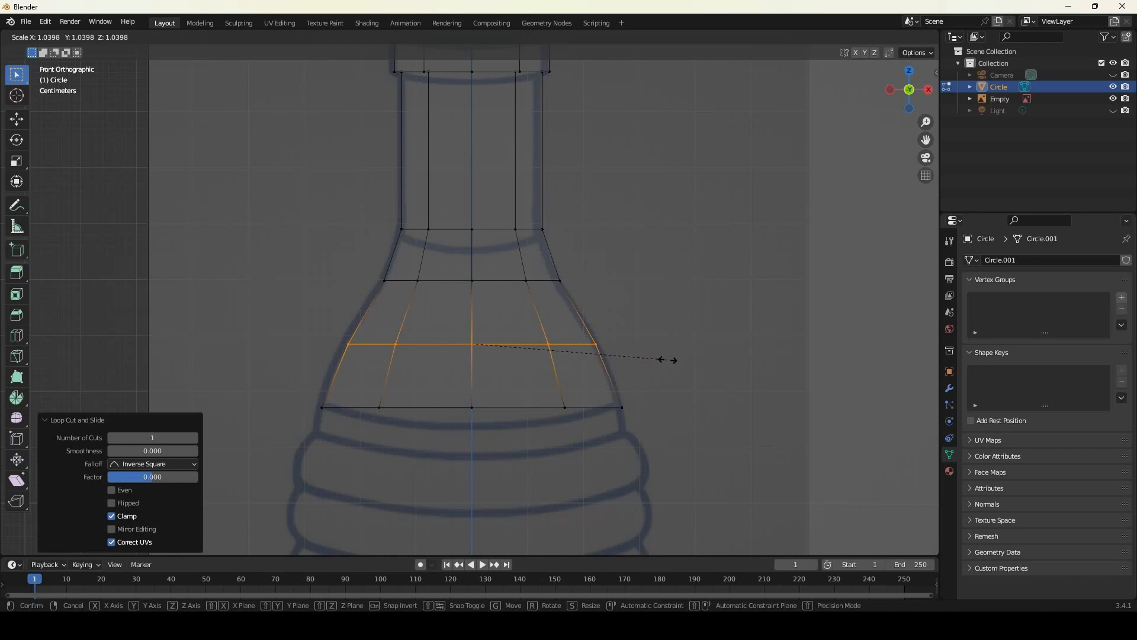
pyautogui.click(669, 359)
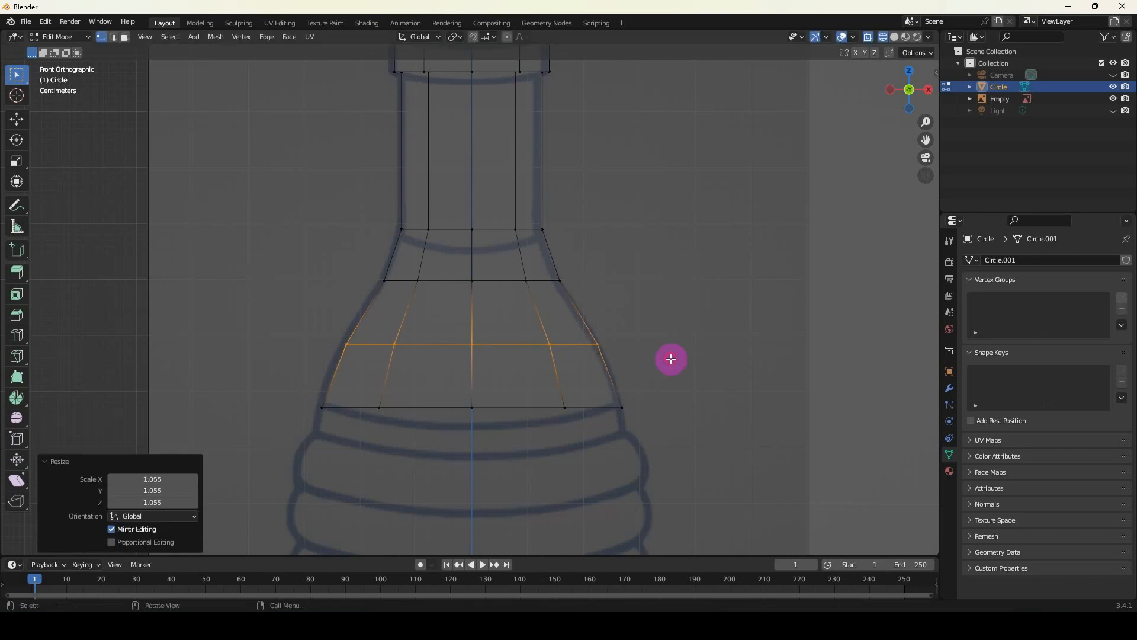
pyautogui.keyDown('shift'); pyautogui.moveTo(477, 367); pyautogui.dragTo(472, 305, button='middle'); pyautogui.keyUp('shift')
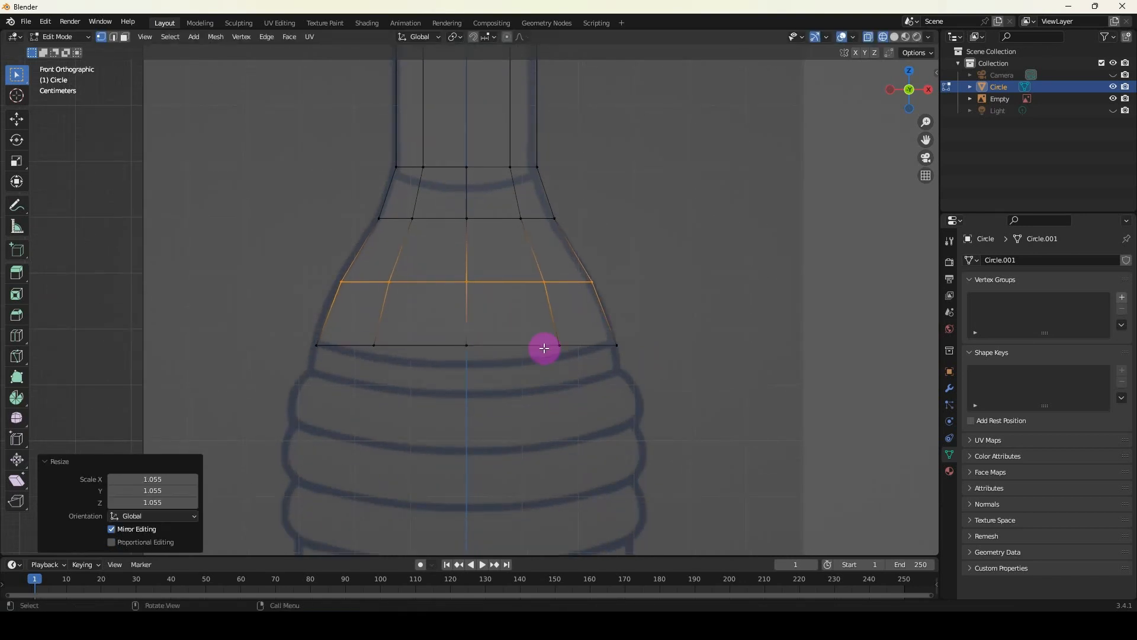
pyautogui.press('s')
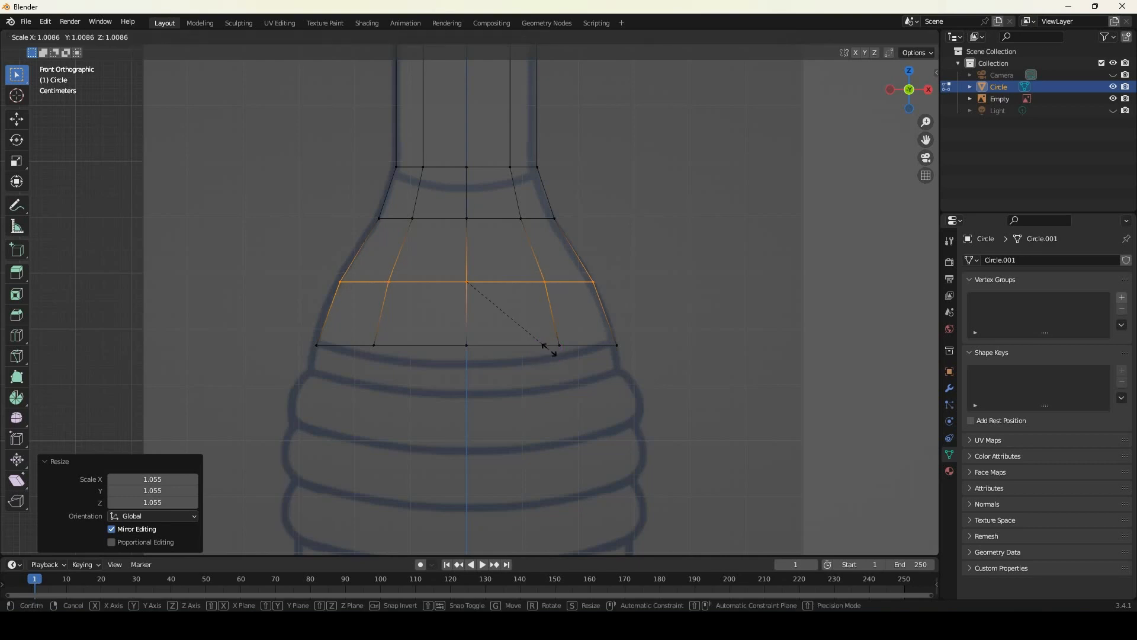
pyautogui.click(546, 348)
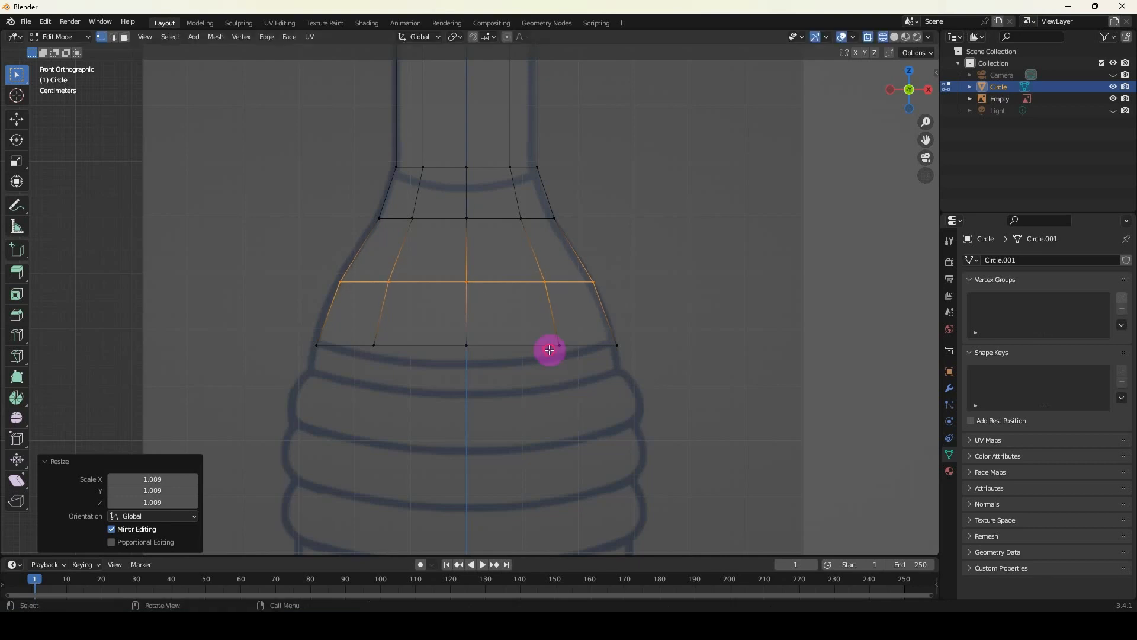
# Scale the shoulder's bottom edge loop by about 1.013 and move it up about 0.0085 m along Z.
pyautogui.keyDown('alt'); pyautogui.click(501, 346); pyautogui.keyUp('alt')
pyautogui.moveTo(508, 350); pyautogui.dragTo(500, 318, button='middle')
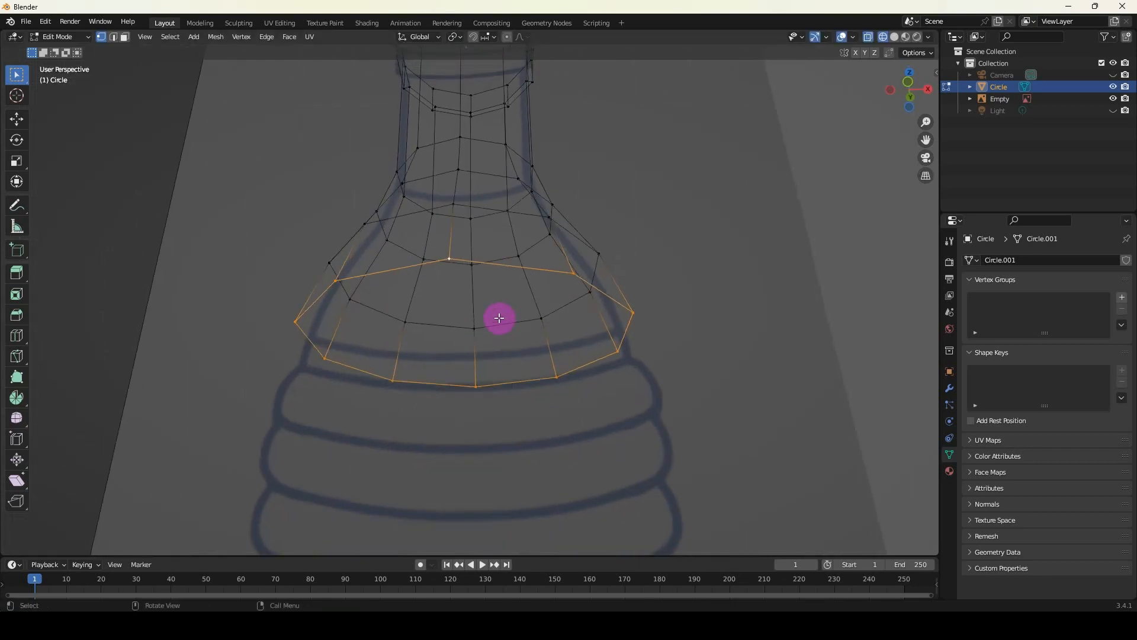
pyautogui.press('KP_1')
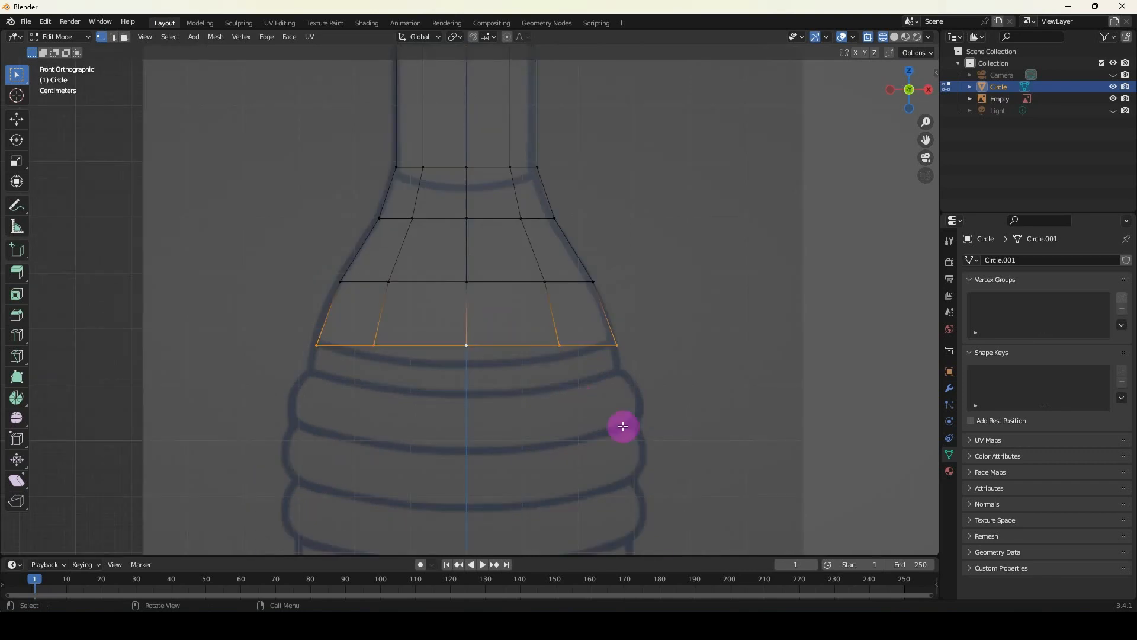
pyautogui.press('s')
pyautogui.click(667, 435)
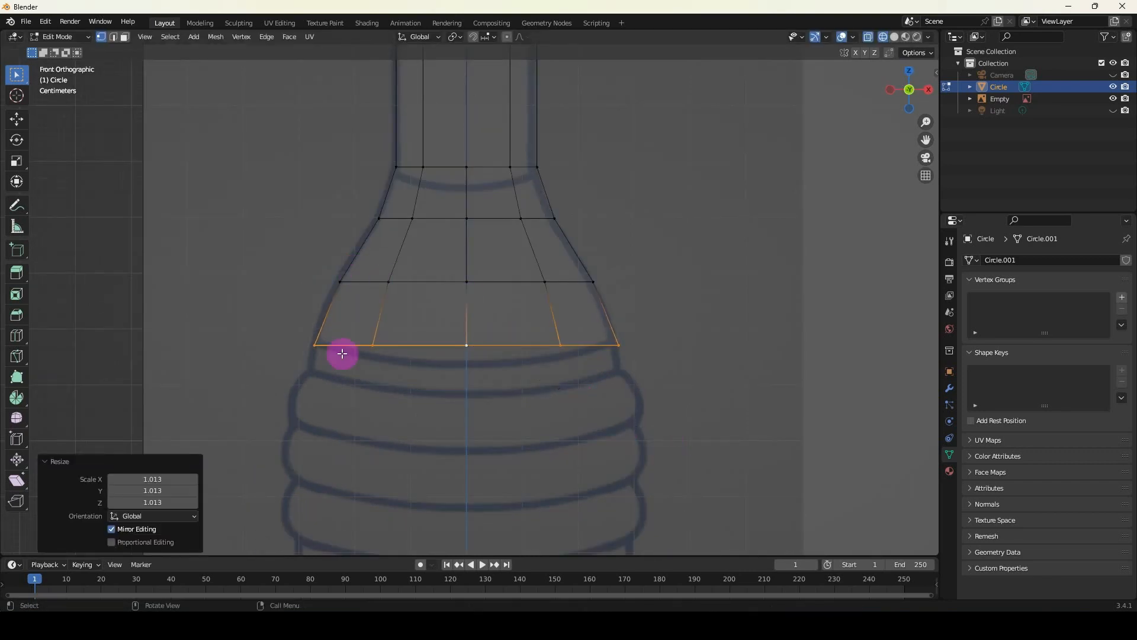
pyautogui.click(17, 119)
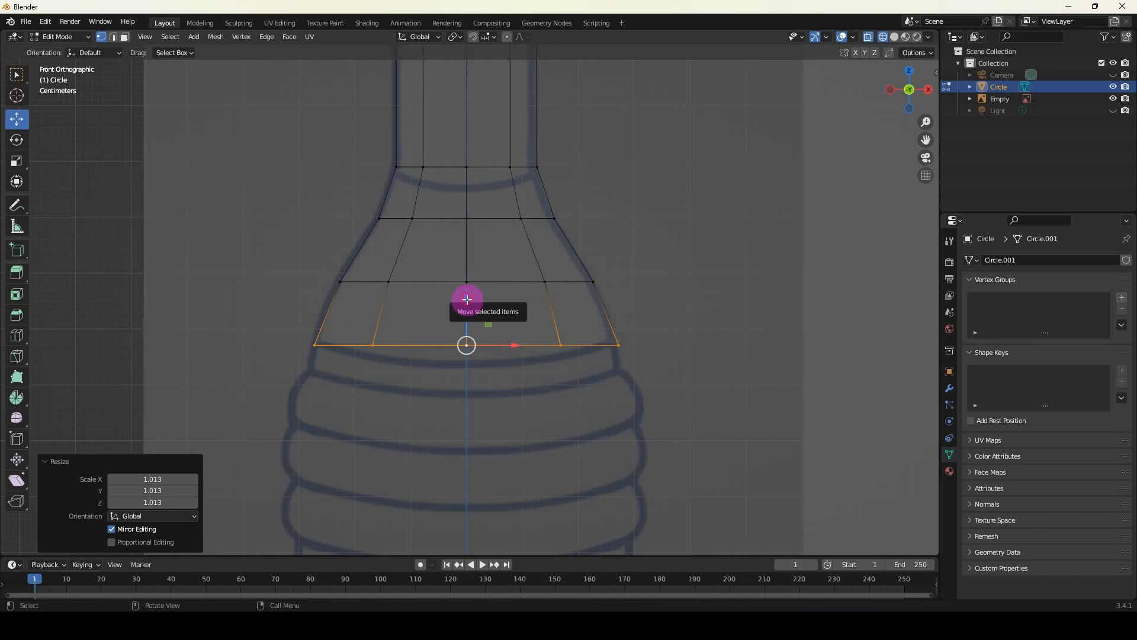
pyautogui.moveTo(468, 294); pyautogui.dragTo(467, 295)
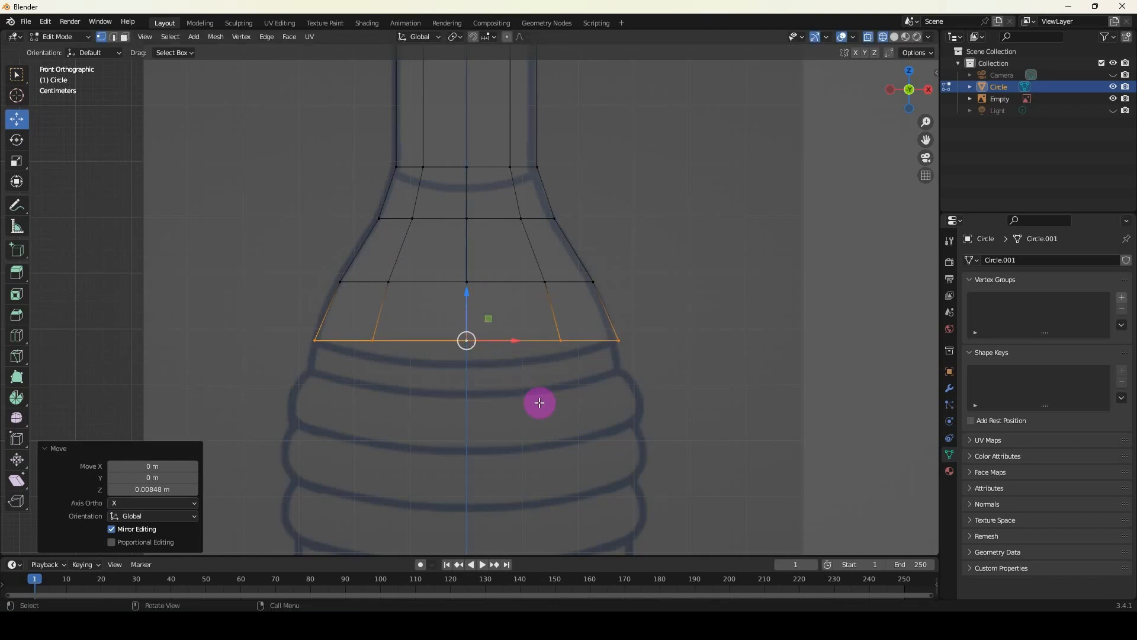
# Extrude the shoulder's bottom loop about 0.054 m down along Z and scale it by about 1.029 to reach the first ring's upper edge.
pyautogui.press('w')
pyautogui.press('g')
pyautogui.press('z')
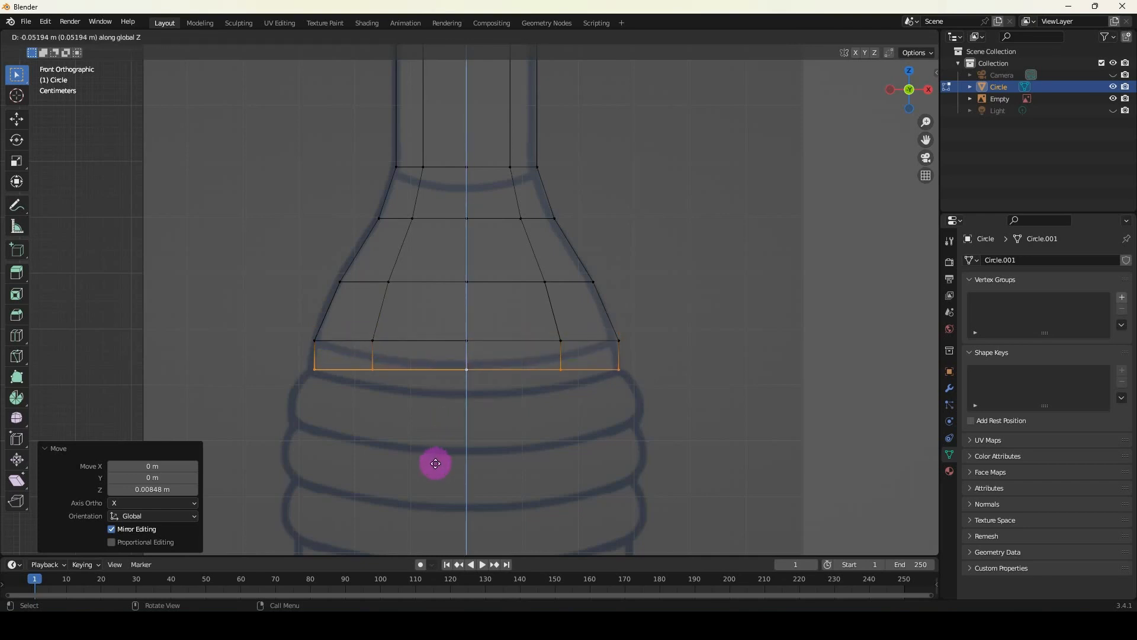
pyautogui.click(436, 463)
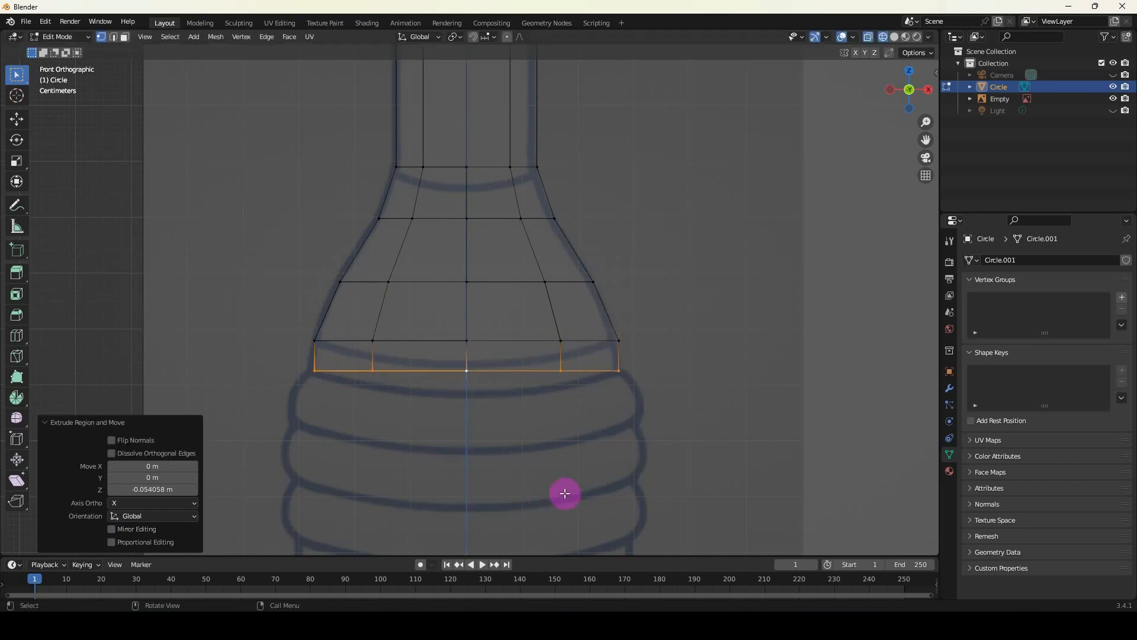
pyautogui.press('s')
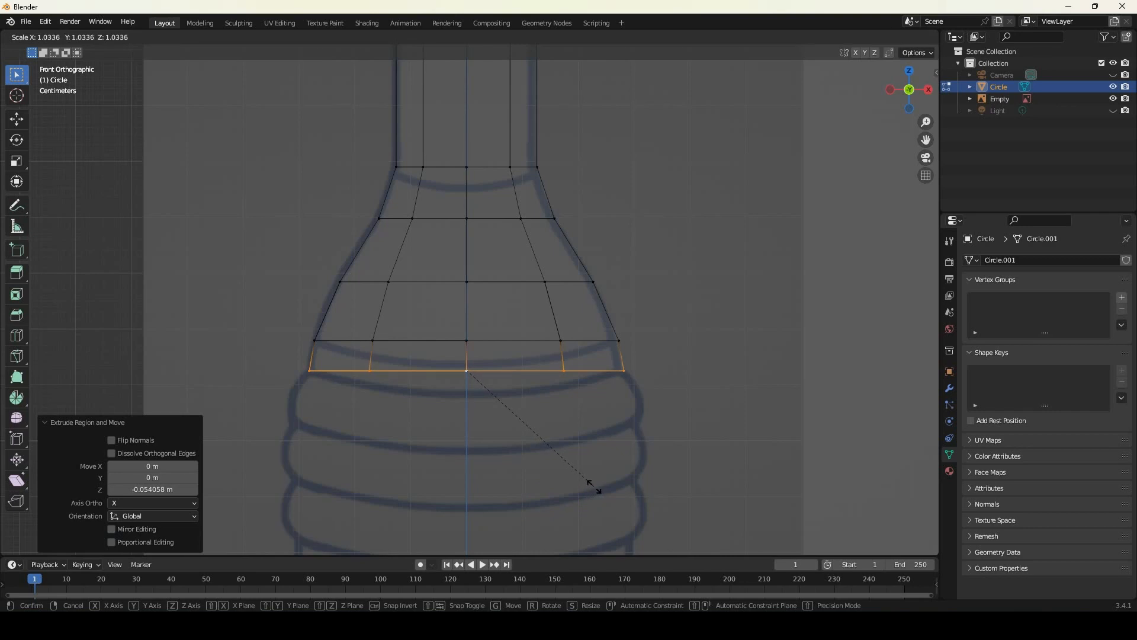
pyautogui.click(594, 487)
# Extrude the bottom loop about 0.098 m down along Z to the first ring's lower edge and scale it by about 1.095.
pyautogui.keyDown('shift'); pyautogui.moveTo(467, 393); pyautogui.dragTo(450, 249, button='middle'); pyautogui.keyUp('shift')
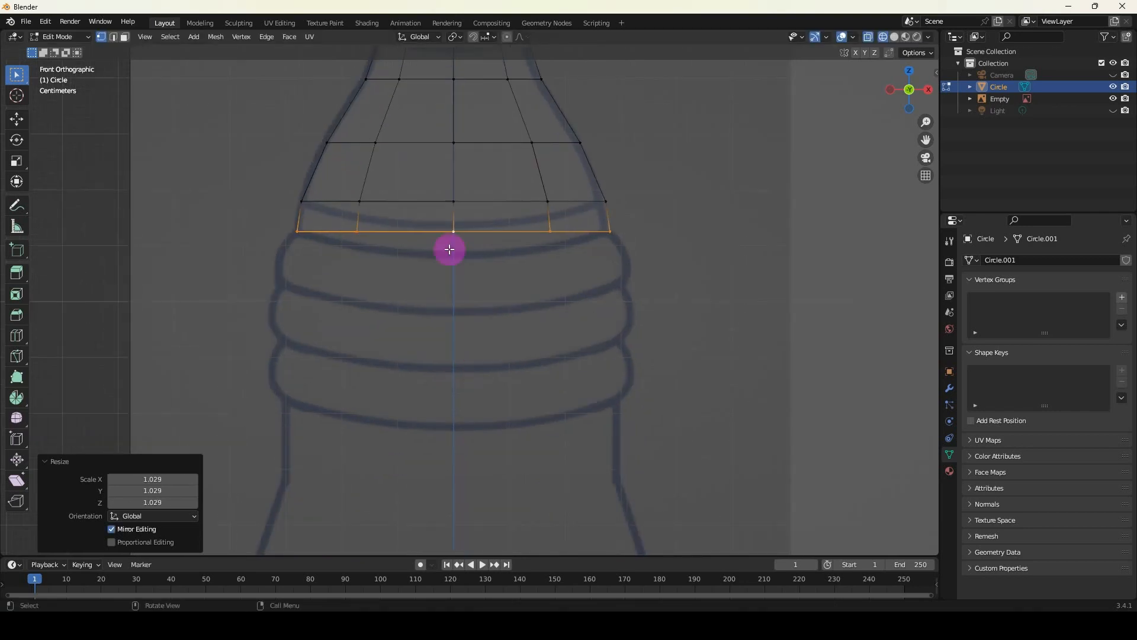
pyautogui.press('e')
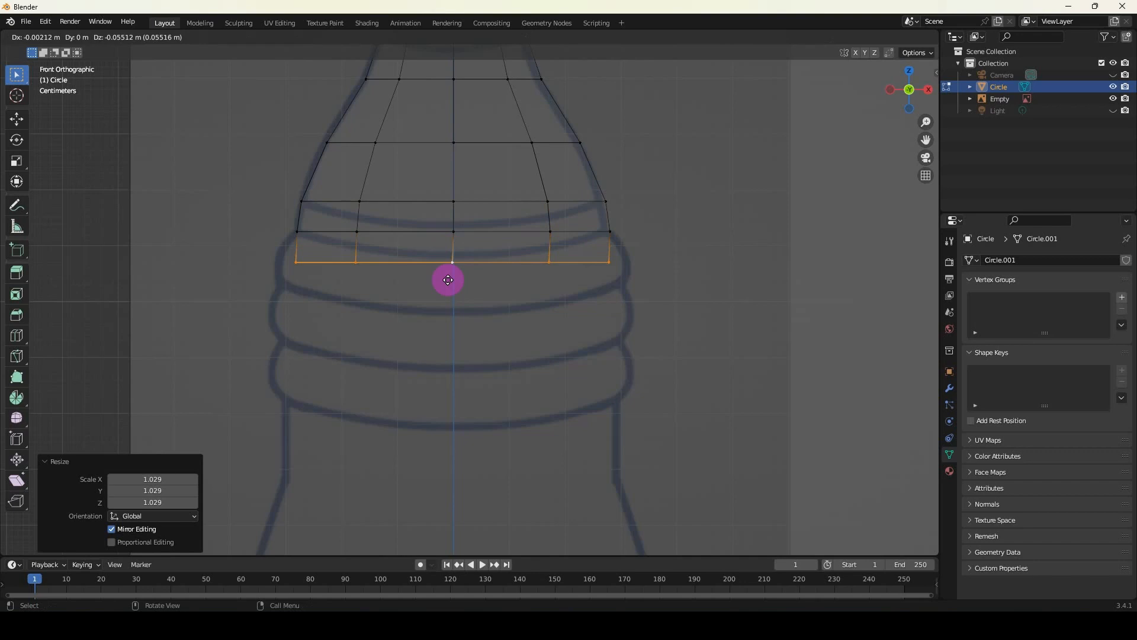
pyautogui.press('z')
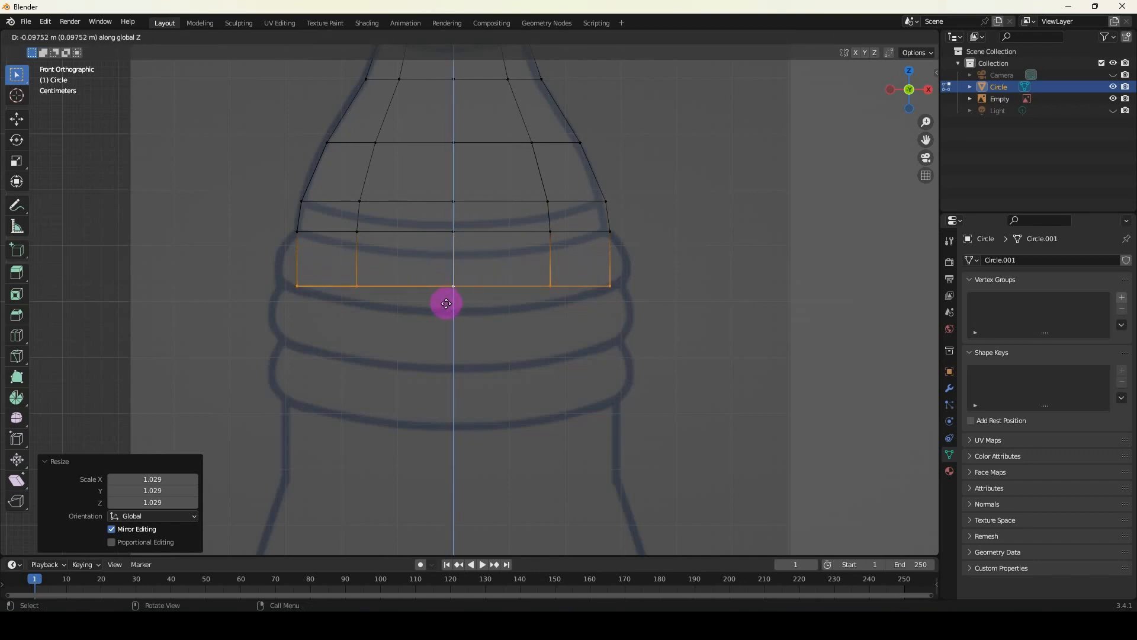
pyautogui.click(446, 303)
pyautogui.press('s')
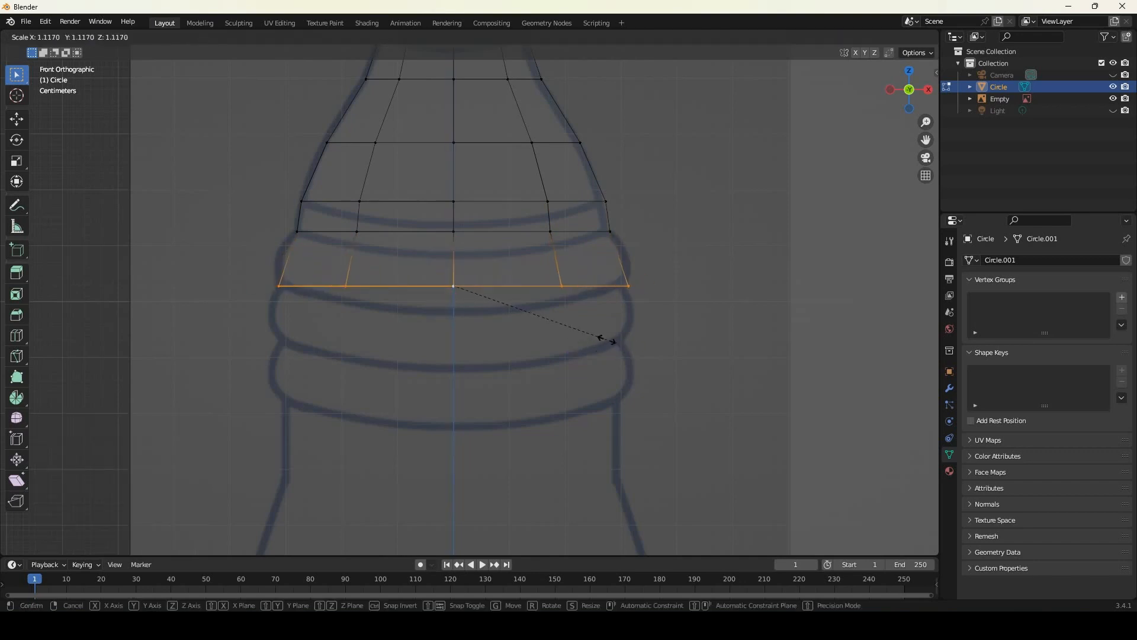
pyautogui.click(610, 339)
# Add two evenly spaced loop cuts across the first ring section and scale them by about 1.053 to form its bulge.
pyautogui.hotkey('ctrl', 'r')
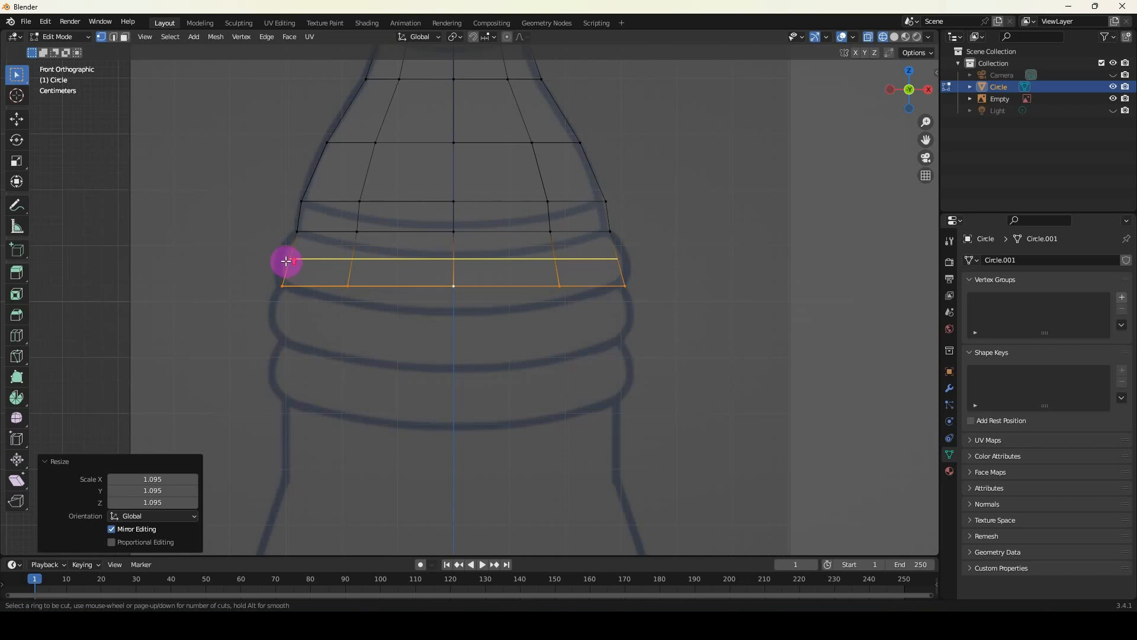
pyautogui.scroll(8, 287, 259)
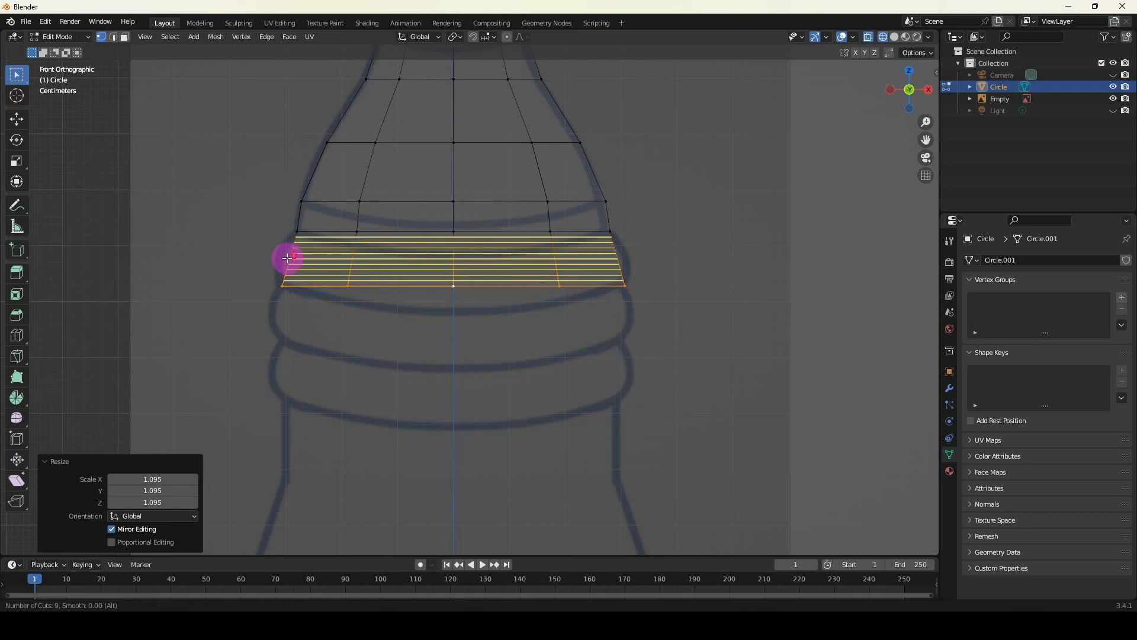
pyautogui.scroll(-4, 286, 259)
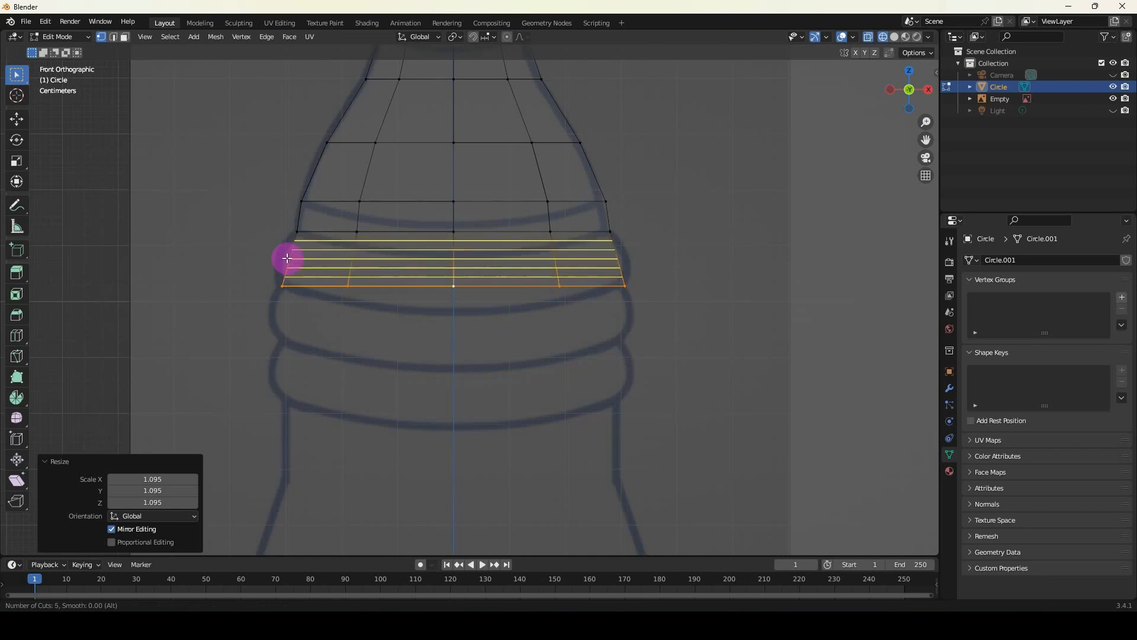
pyautogui.scroll(-1, 287, 258)
pyautogui.scroll(-2, 287, 258)
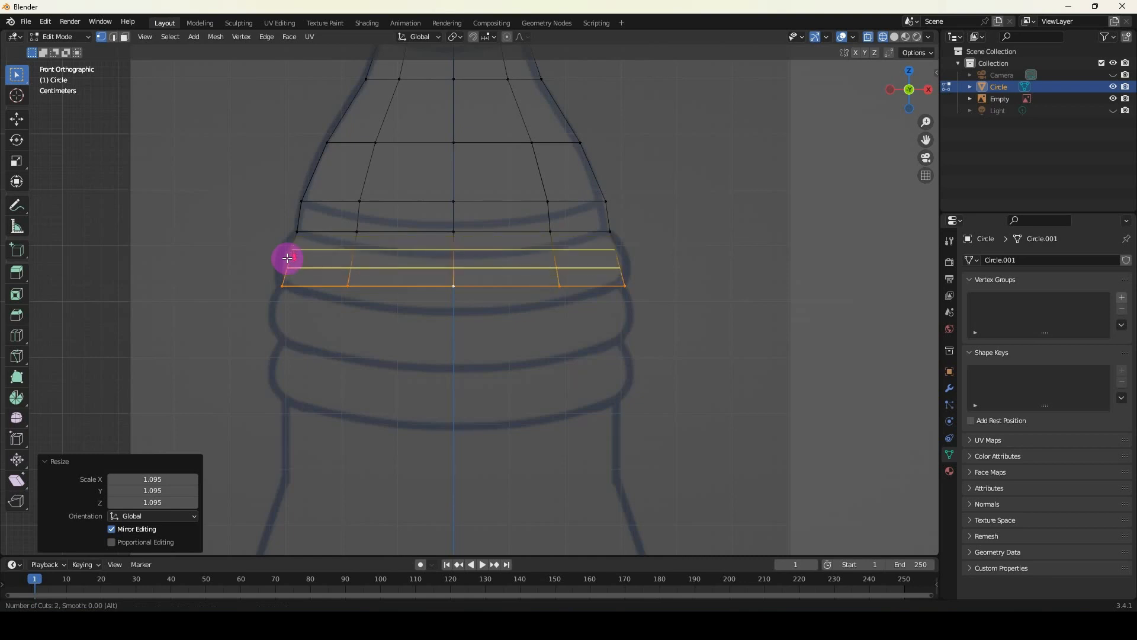
pyautogui.click(287, 258)
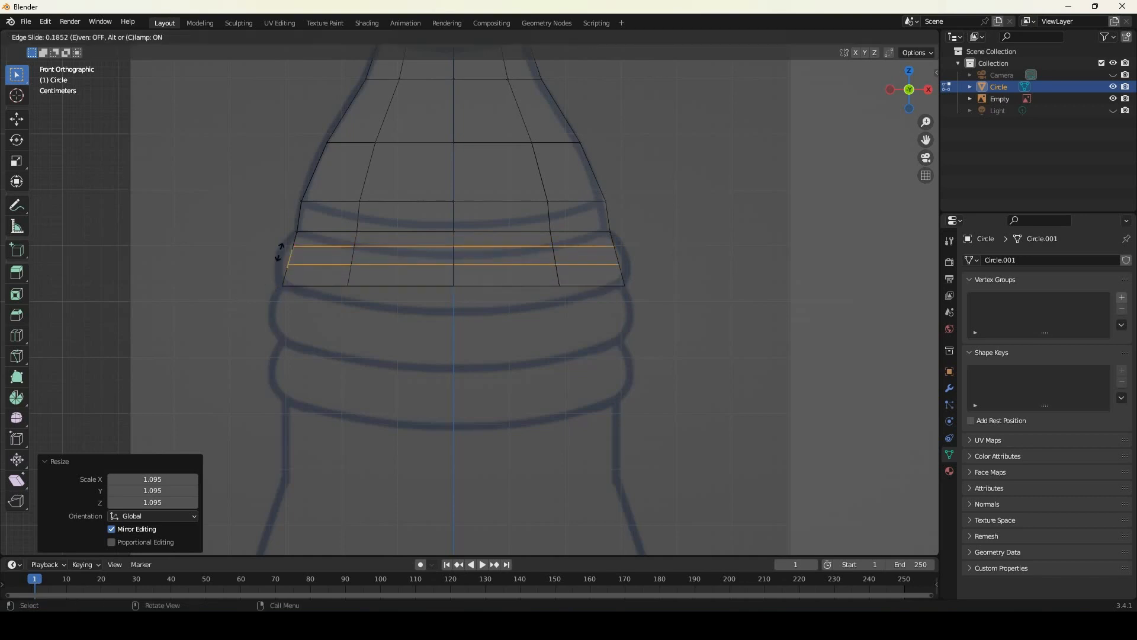
pyautogui.rightClick(249, 259)
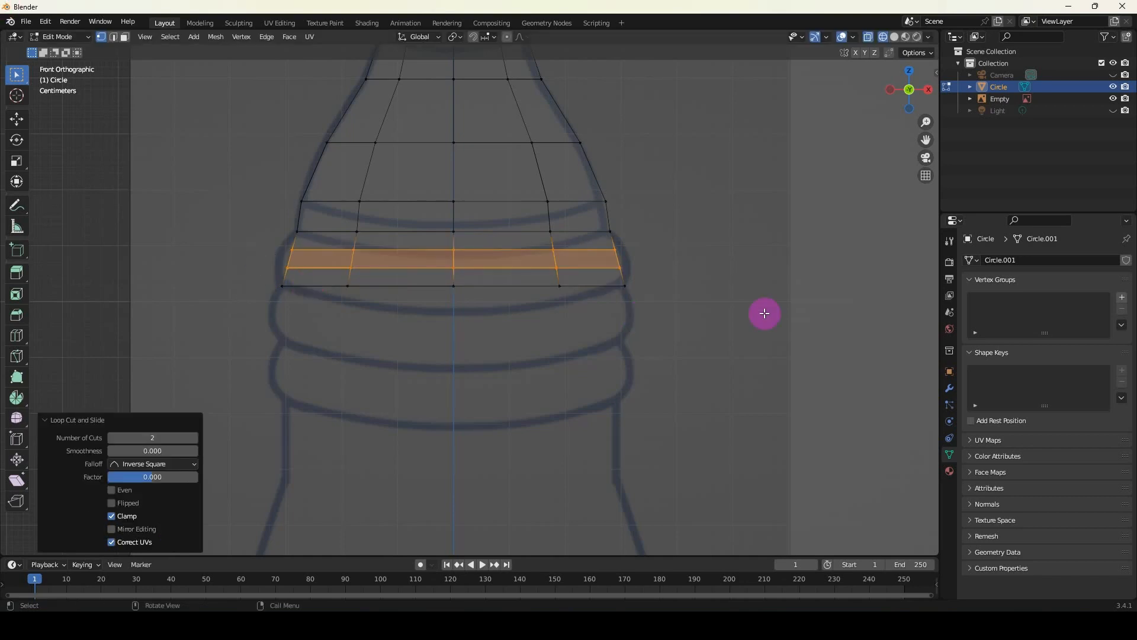
pyautogui.press('s')
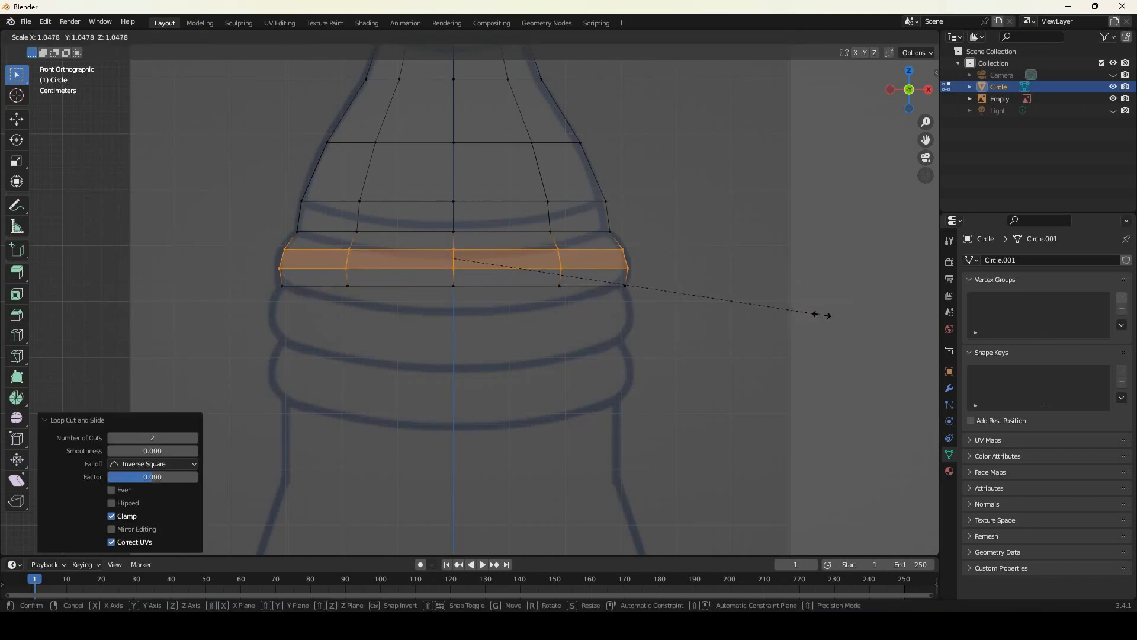
pyautogui.click(823, 315)
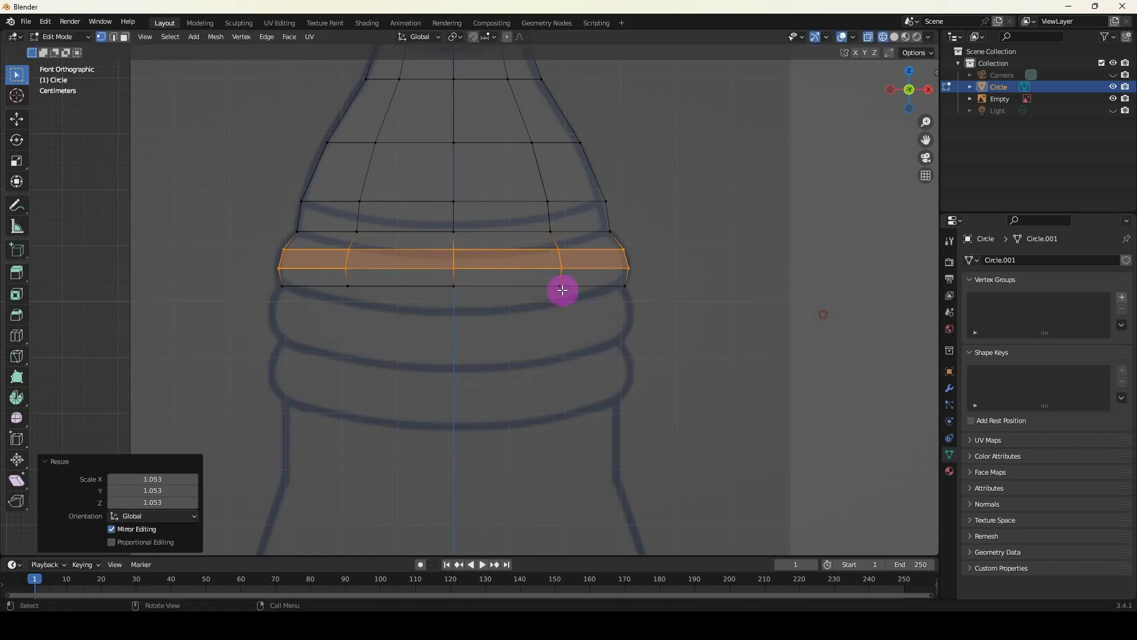
# Extrude the first ring's bottom loop about 0.098 m down along Z and scale it by about 0.983 to match the second ring's lower edge.
pyautogui.keyDown('alt'); pyautogui.click(514, 288); pyautogui.keyUp('alt')
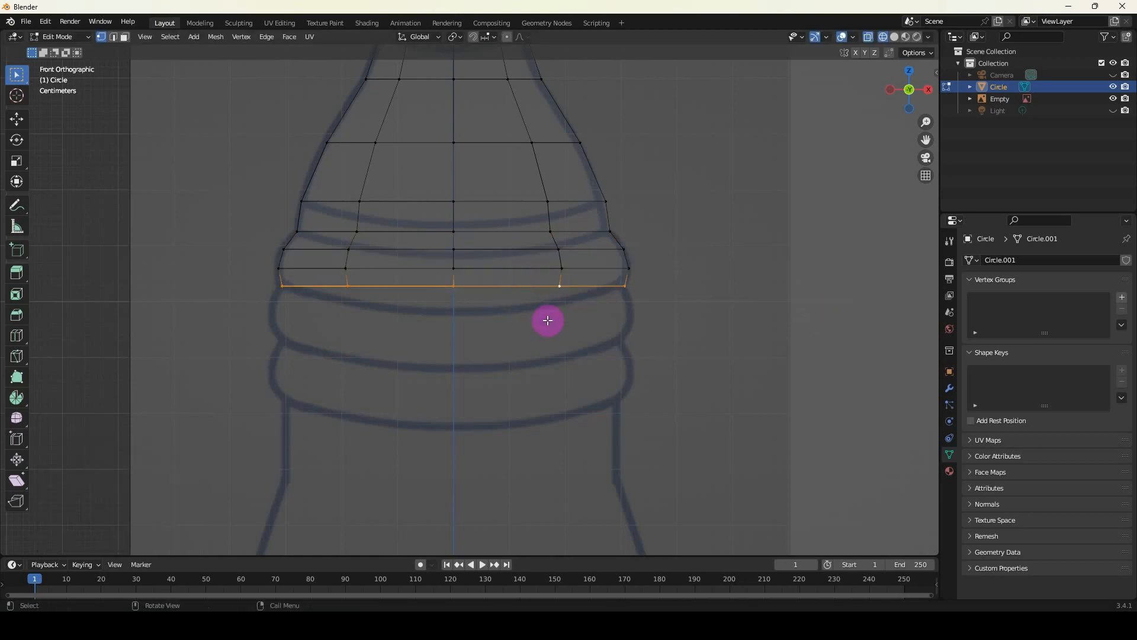
pyautogui.press('e')
pyautogui.press('z')
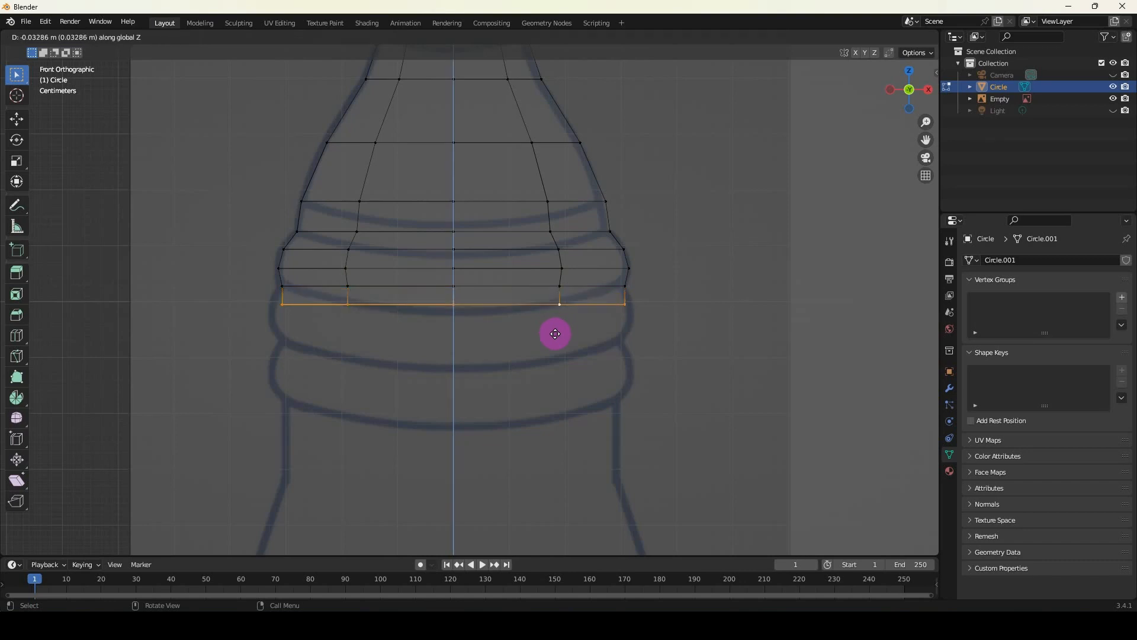
pyautogui.click(563, 379)
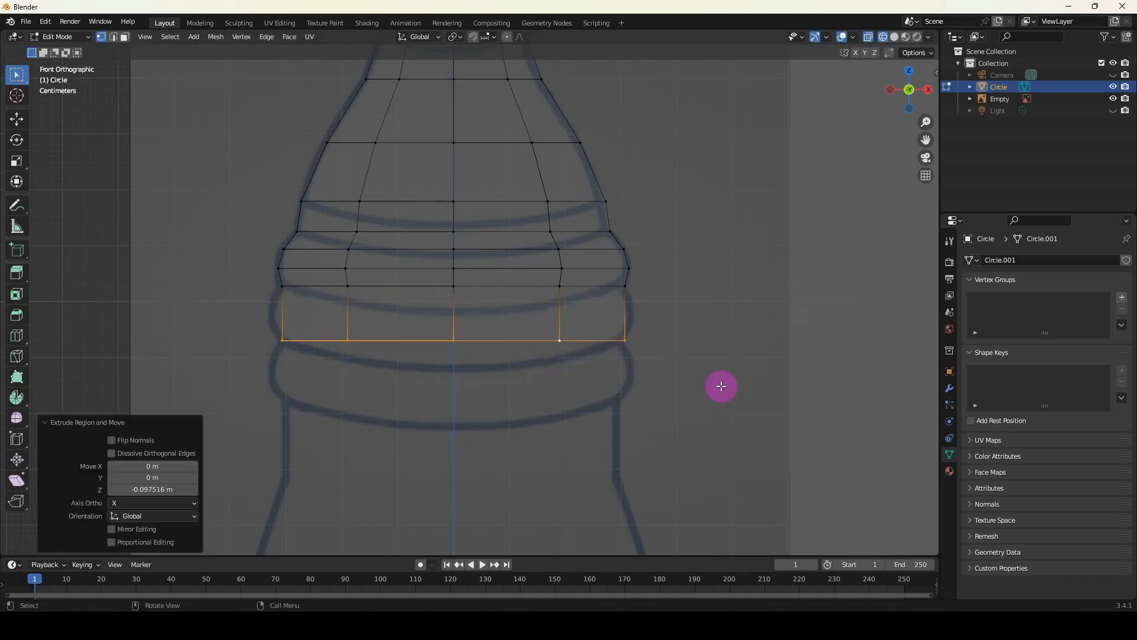
pyautogui.press('s')
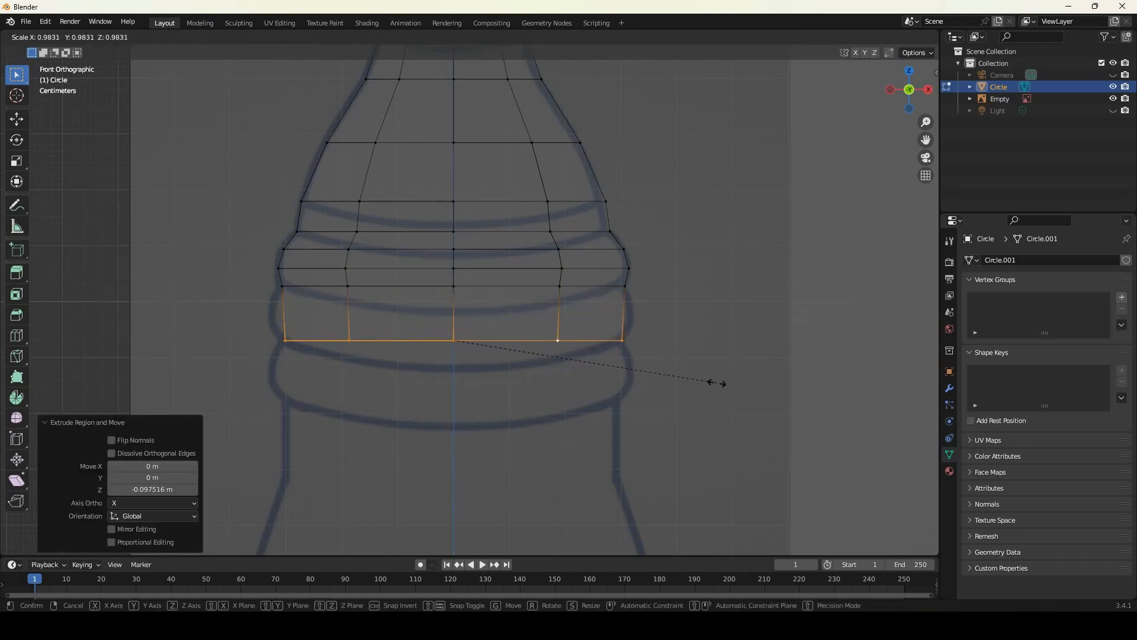
pyautogui.click(710, 382)
# Add two evenly spaced loop cuts across the second ring section and scale them by about 1.06 to form its bulge.
pyautogui.hotkey('ctrl', 'r')
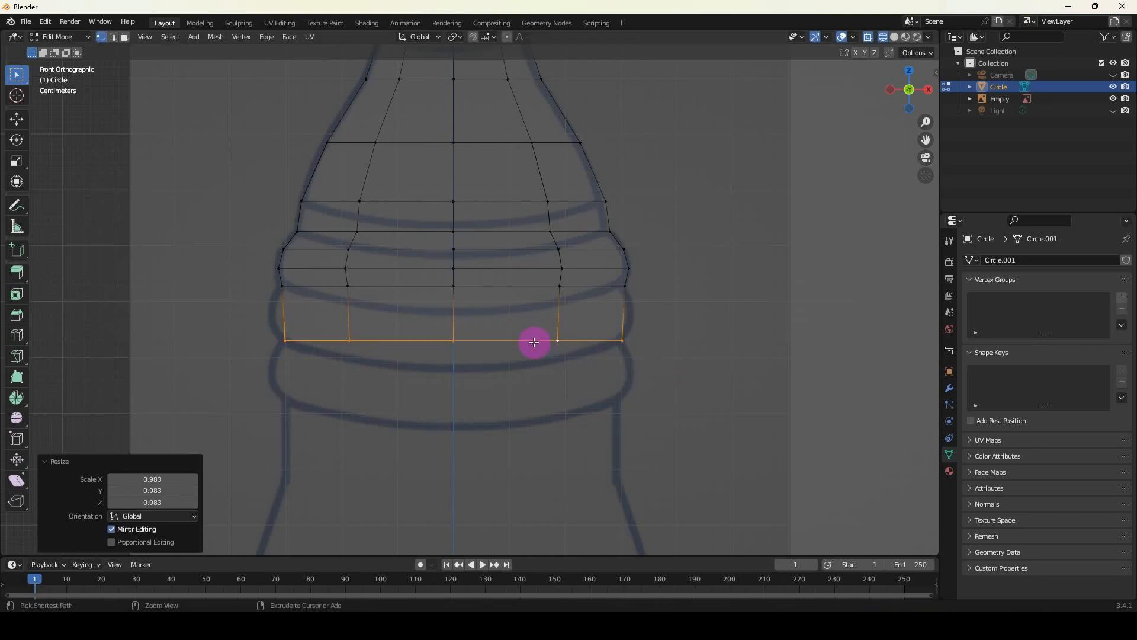
pyautogui.scroll(1, 328, 316)
pyautogui.click(328, 316)
pyautogui.rightClick(328, 316)
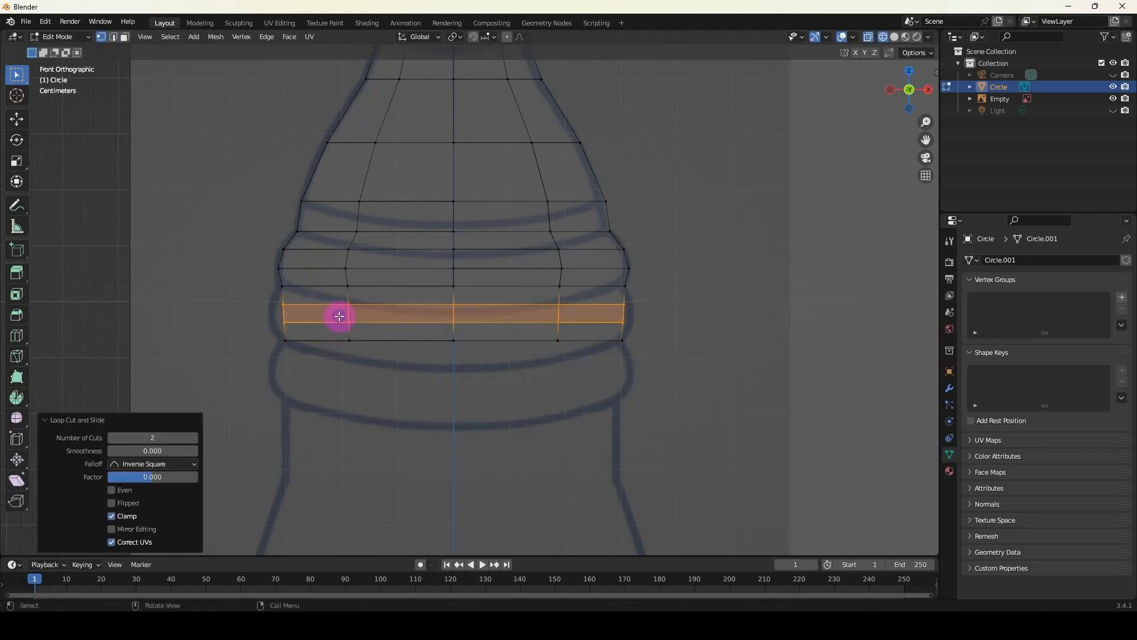
pyautogui.press('s')
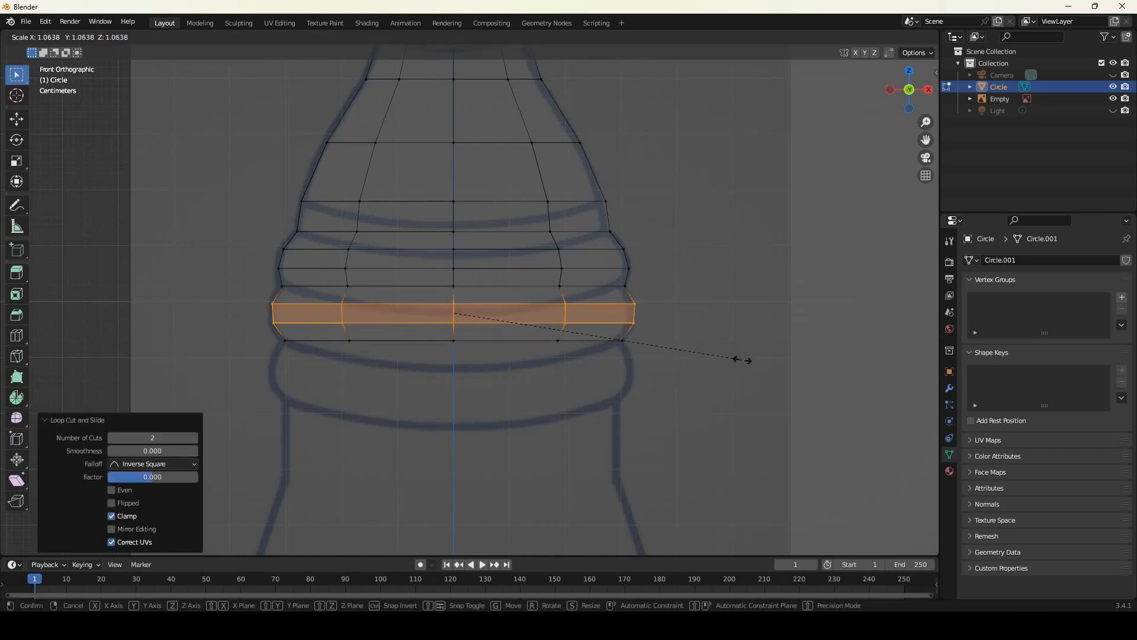
pyautogui.click(741, 360)
# Extrude the second ring's bottom loop about 0.108 m down along Z to the third ring's lower edge and scale it by about 0.994.
pyautogui.keyDown('alt'); pyautogui.click(490, 341); pyautogui.keyUp('alt')
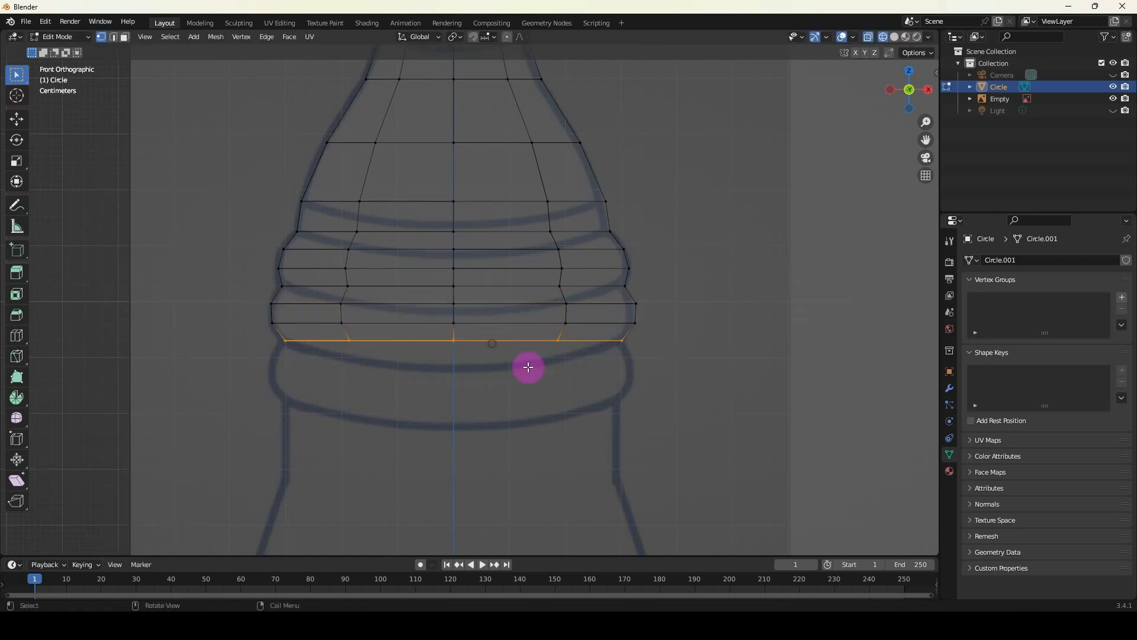
pyautogui.press('e')
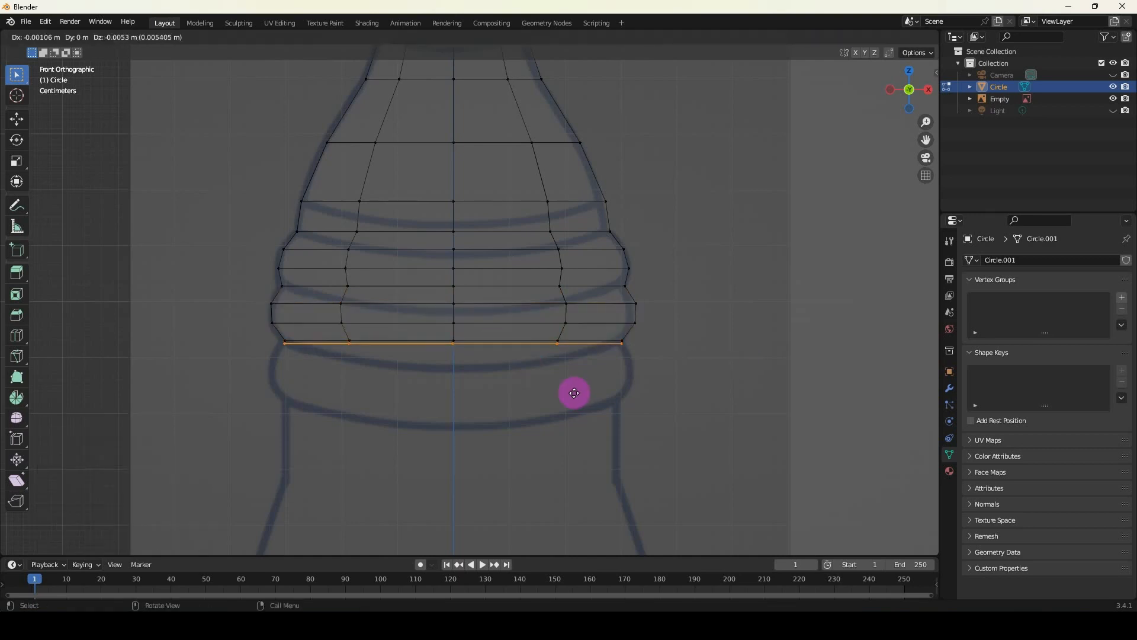
pyautogui.click(588, 453)
pyautogui.press('s')
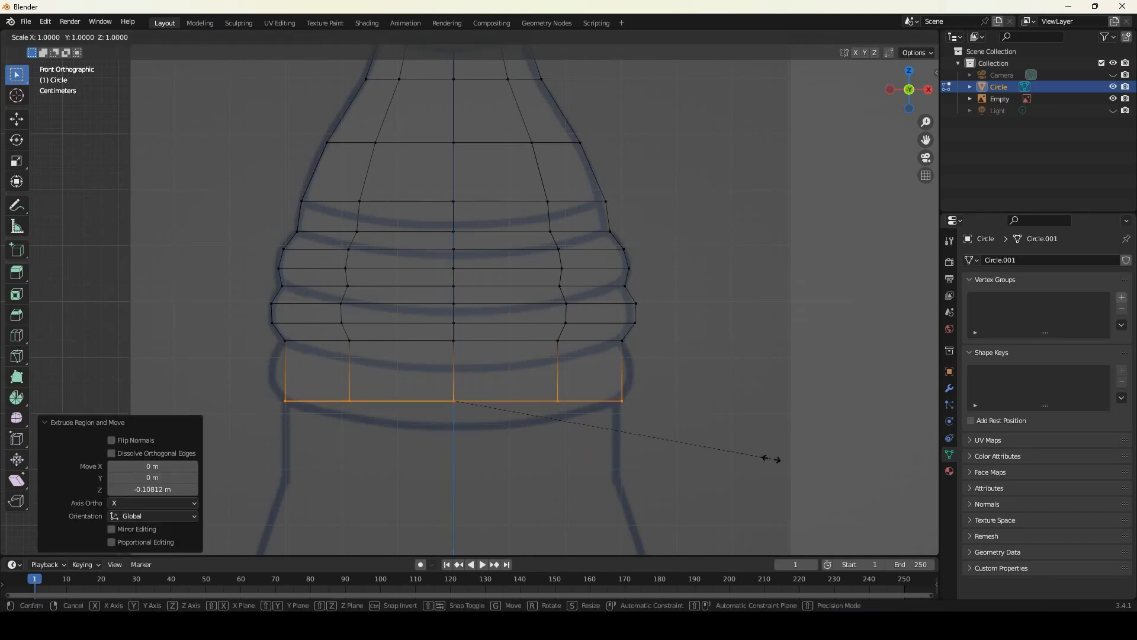
pyautogui.click(768, 460)
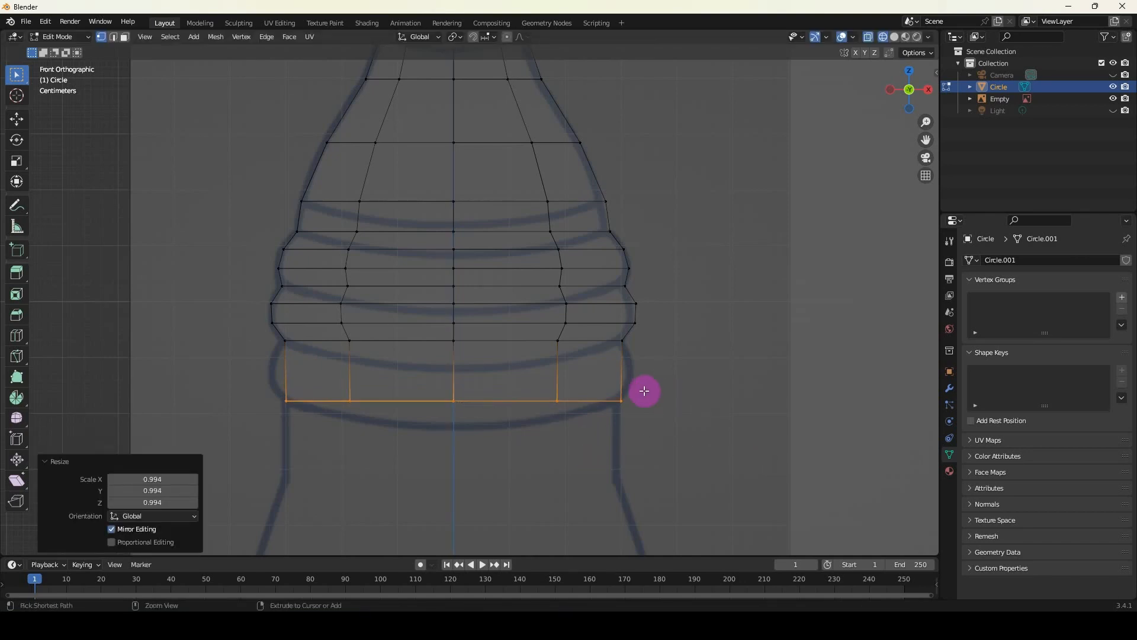
# Add two evenly spaced loop cuts across the third ring section and scale them by about 1.071 to form its bulge.
pyautogui.hotkey('ctrl', 'r')
pyautogui.scroll(1, 569, 372)
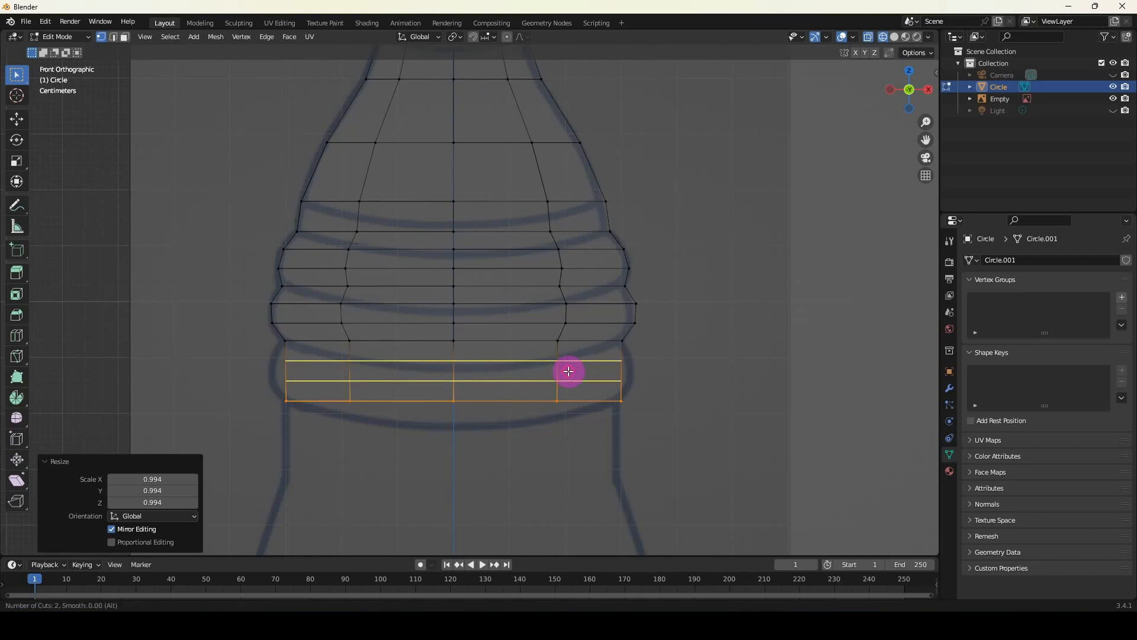
pyautogui.click(568, 372)
pyautogui.press('s')
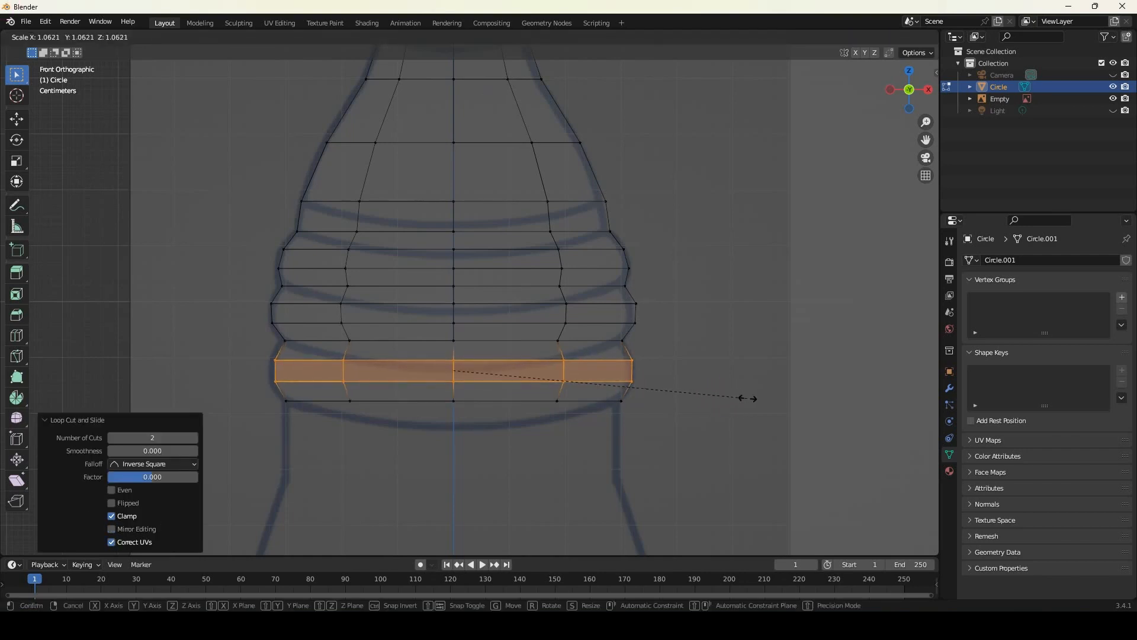
pyautogui.click(750, 400)
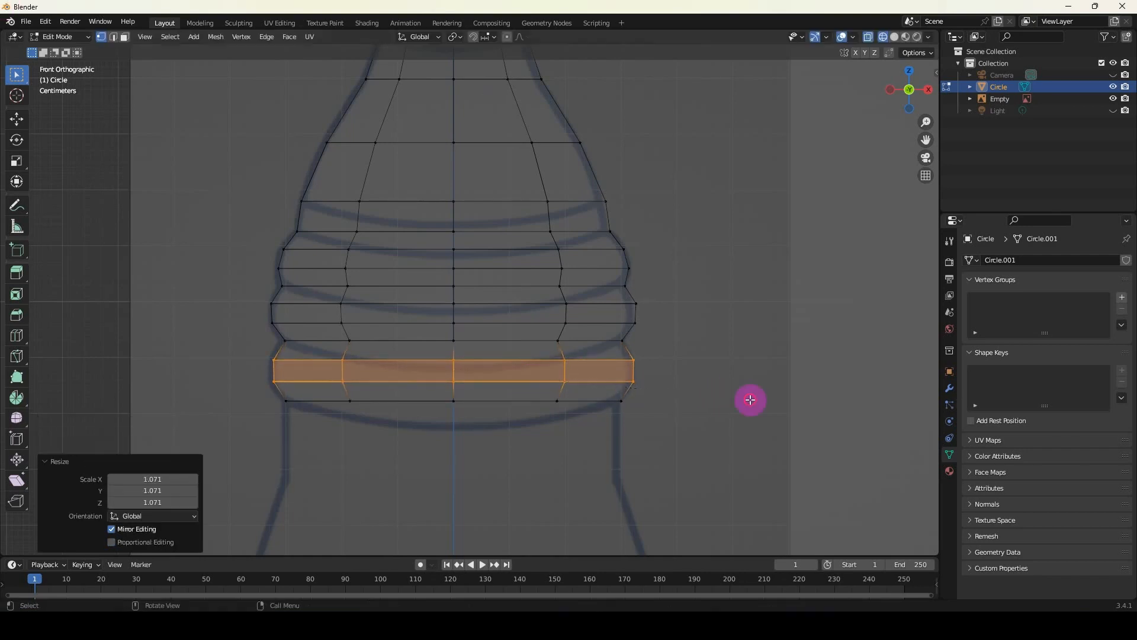
# Extrude the third ring's bottom loop about 0.142 m straight down along Z to the end of the reference's vertical section.
pyautogui.keyDown('shift'); pyautogui.scroll(-5, 640, 394); pyautogui.keyUp('shift')
pyautogui.keyDown('alt'); pyautogui.click(497, 276); pyautogui.keyUp('alt')
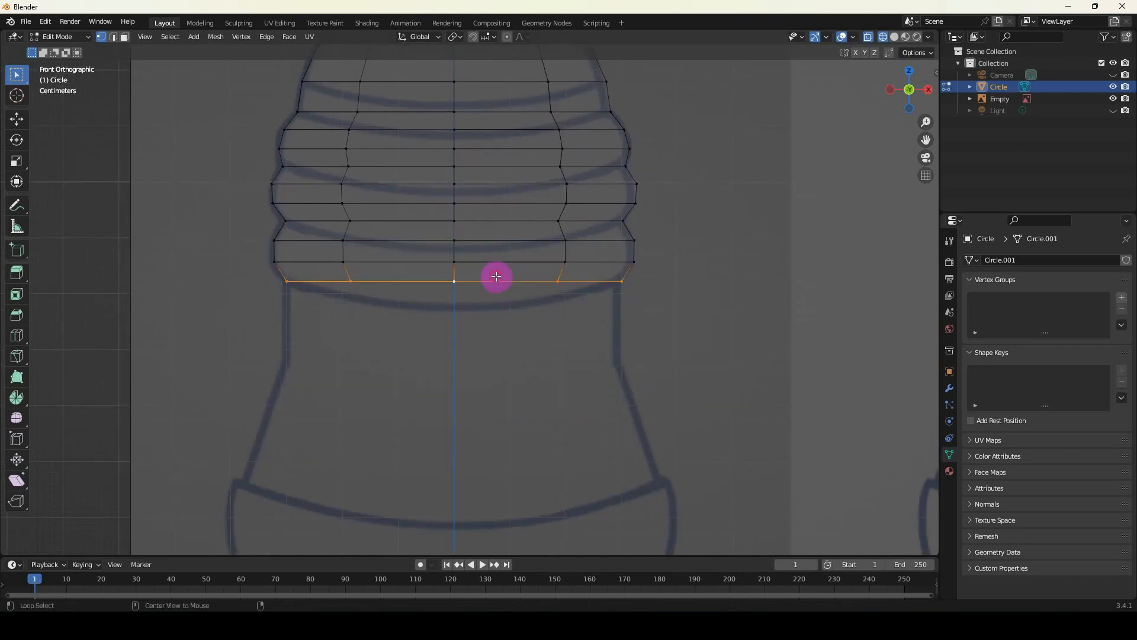
pyautogui.press('e')
pyautogui.press('z')
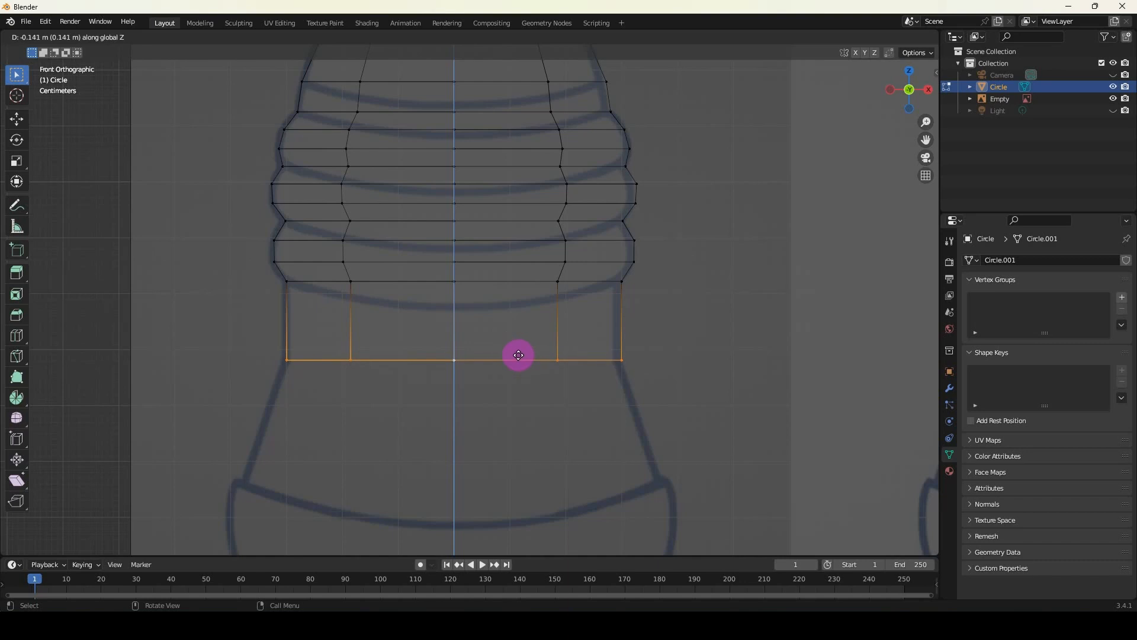
pyautogui.click(516, 353)
# Extrude the bottom loop about 0.211 m down along Z to the rounded base's upper edge and scale it by about 1.236 to flare the section.
pyautogui.keyDown('shift'); pyautogui.scroll(-4, 519, 350); pyautogui.keyUp('shift')
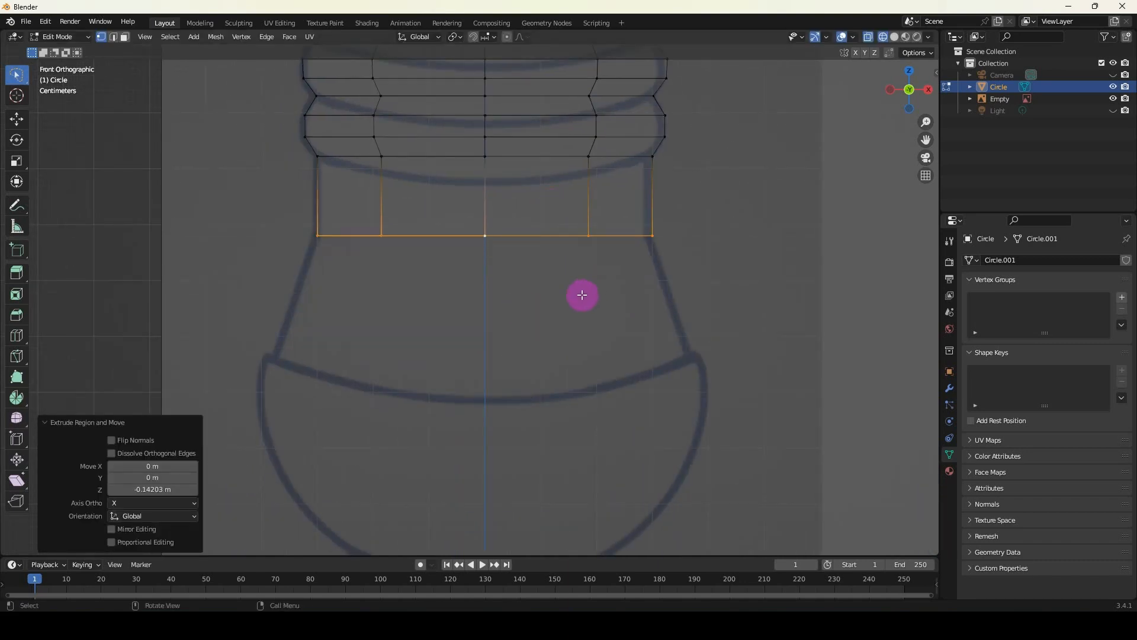
pyautogui.press('e')
pyautogui.press('z')
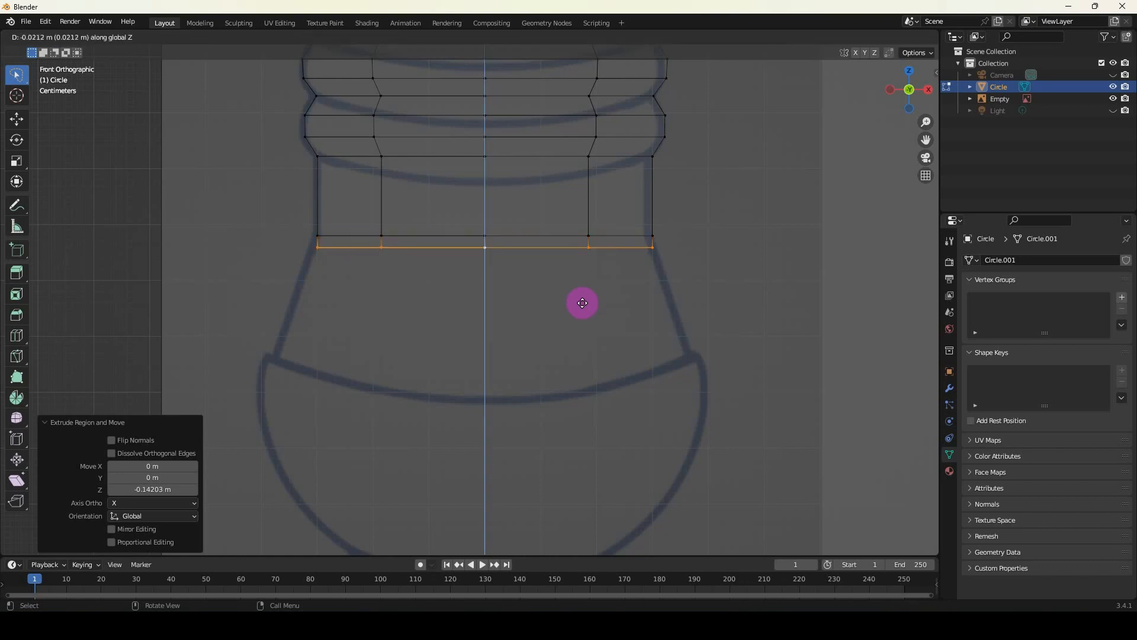
pyautogui.click(588, 412)
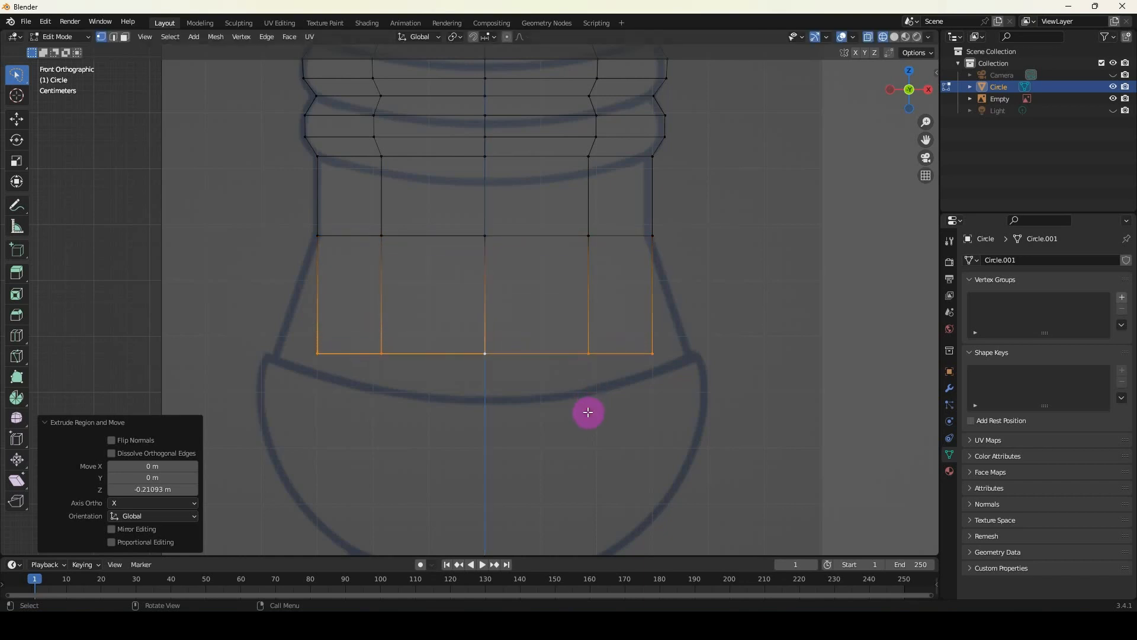
pyautogui.press('s')
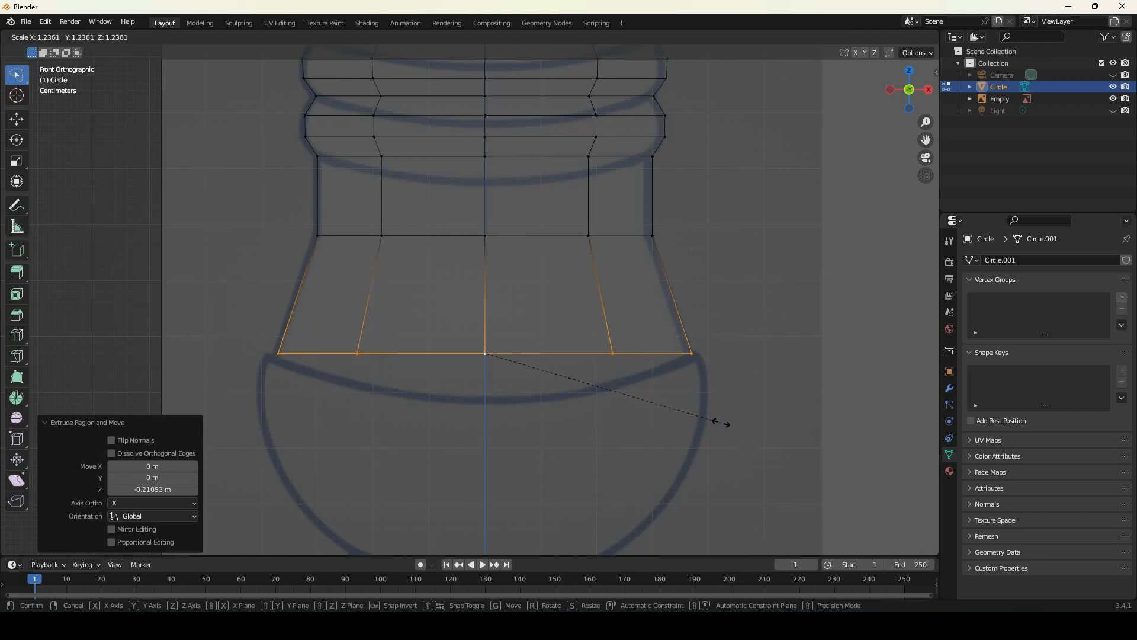
pyautogui.click(715, 420)
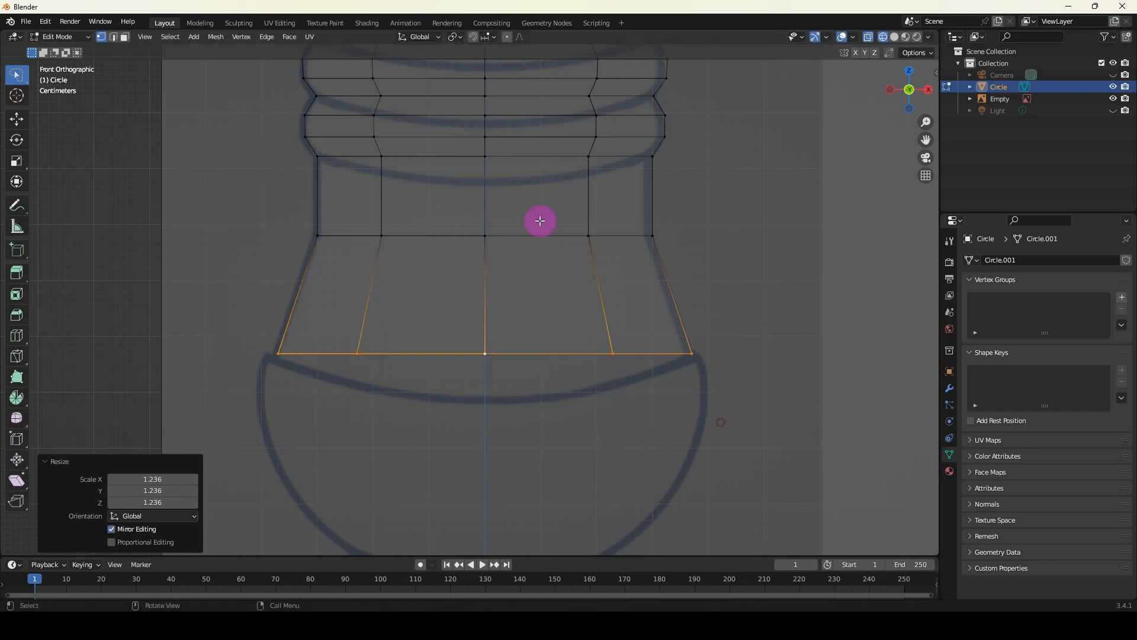
# Move the flared section's bottom loop about 0.003 m down along Z to align it with the reference's corner.
pyautogui.click(17, 119)
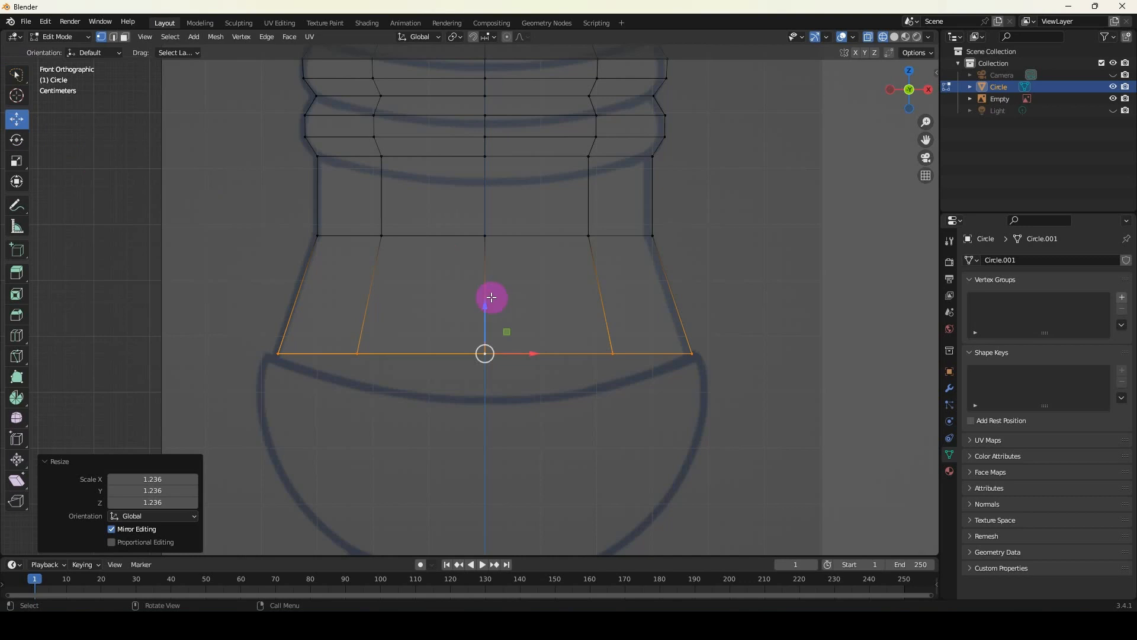
pyautogui.moveTo(486, 306); pyautogui.dragTo(486, 308)
pyautogui.keyDown('shift'); pyautogui.moveTo(328, 294); pyautogui.dragTo(423, 204, button='middle'); pyautogui.keyUp('shift')
pyautogui.scroll(3, 297, 281)
pyautogui.keyDown('shift'); pyautogui.moveTo(297, 282); pyautogui.dragTo(325, 241, button='middle'); pyautogui.keyUp('shift')
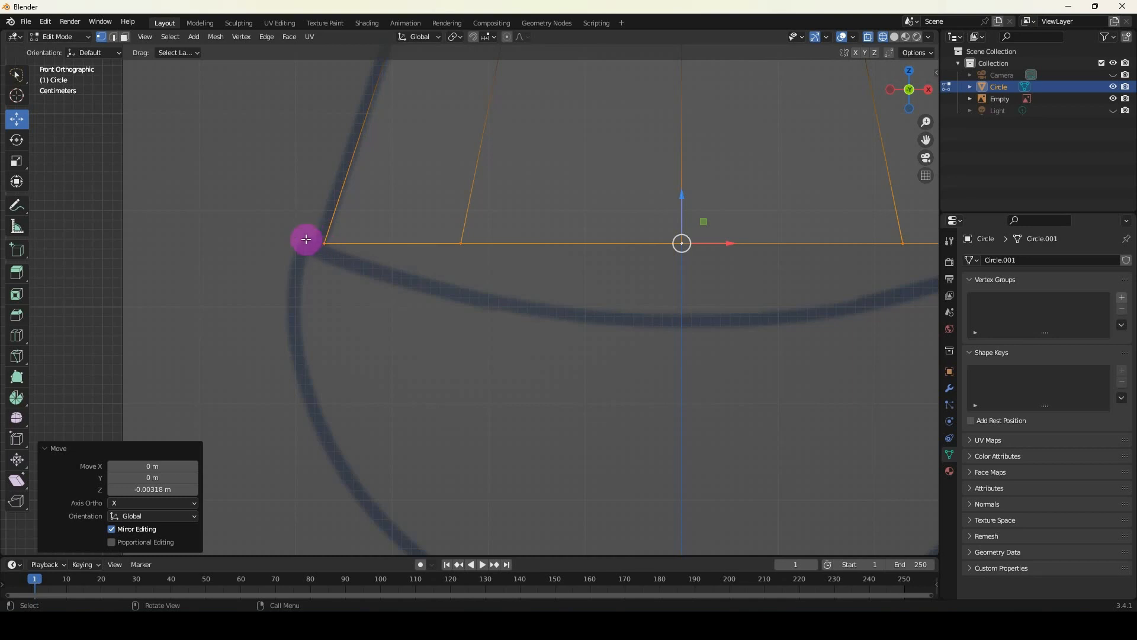
# Extrude the flared section's bottom loop in place and scale it by about 1.058 to form a narrow ledge out to the rounded base's rim.
pyautogui.scroll(-5, 504, 222)
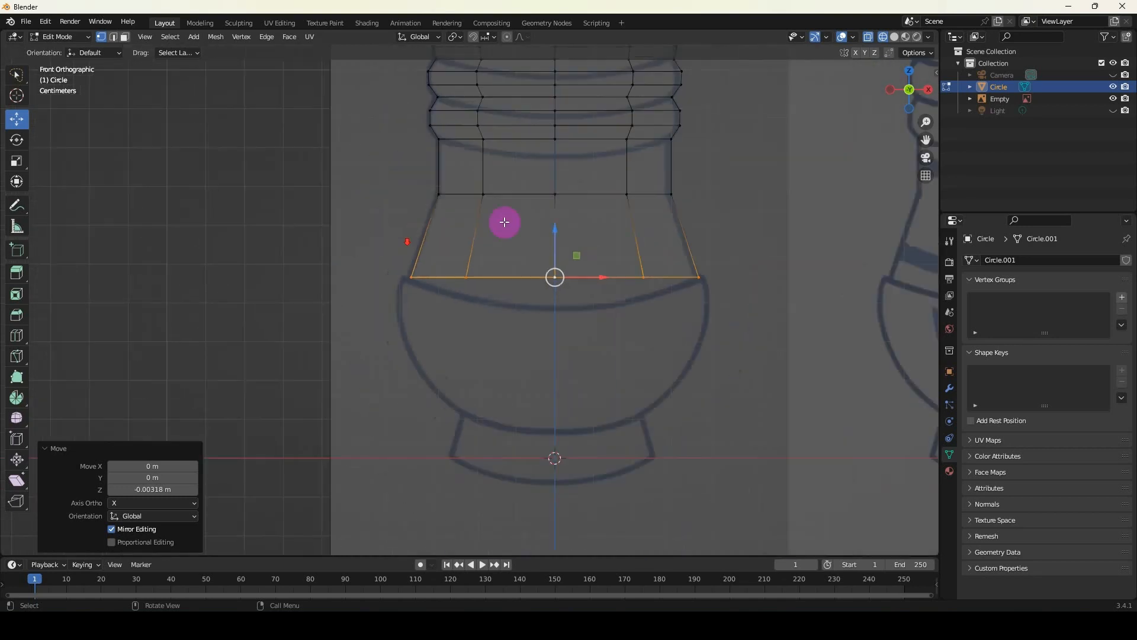
pyautogui.scroll(-1, 504, 222)
pyautogui.scroll(2, 506, 255)
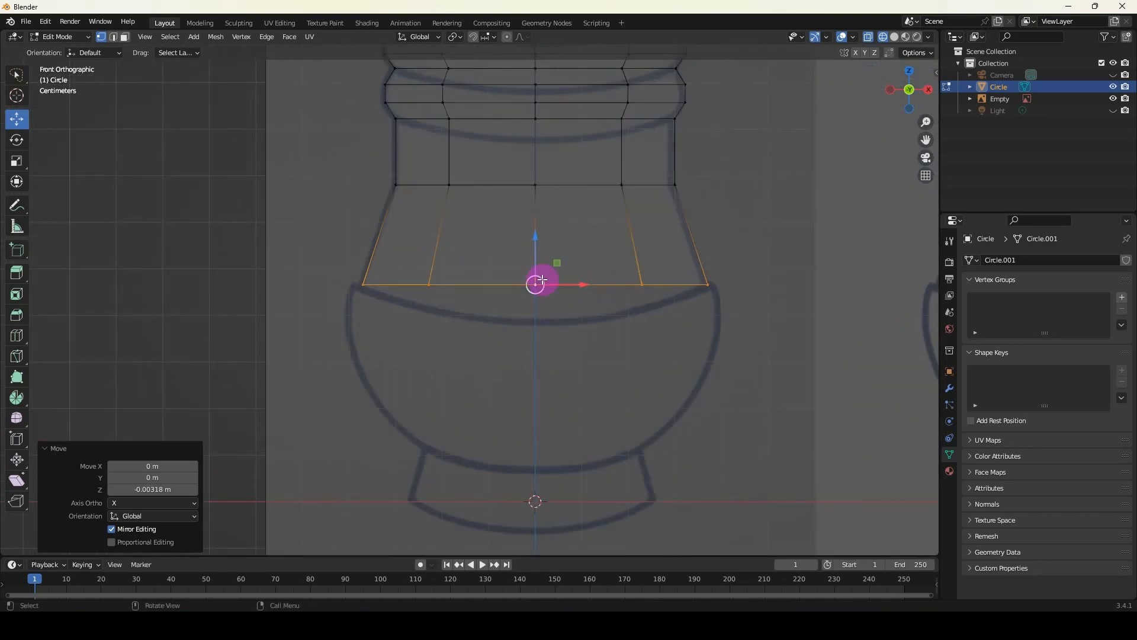
pyautogui.press('e')
pyautogui.rightClick(531, 398)
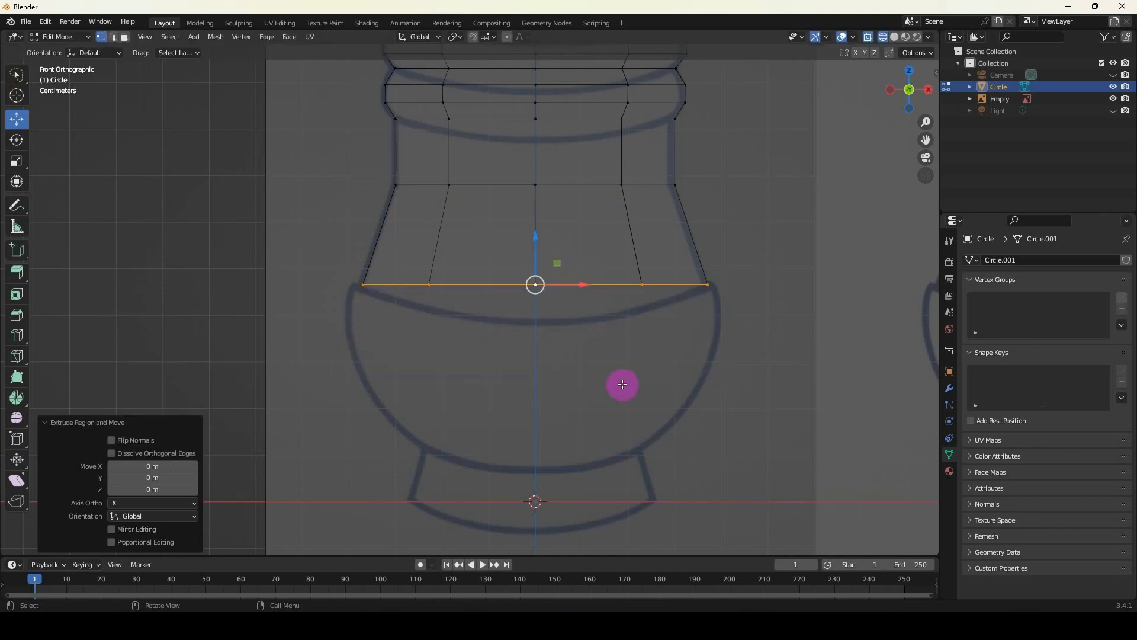
pyautogui.press('s')
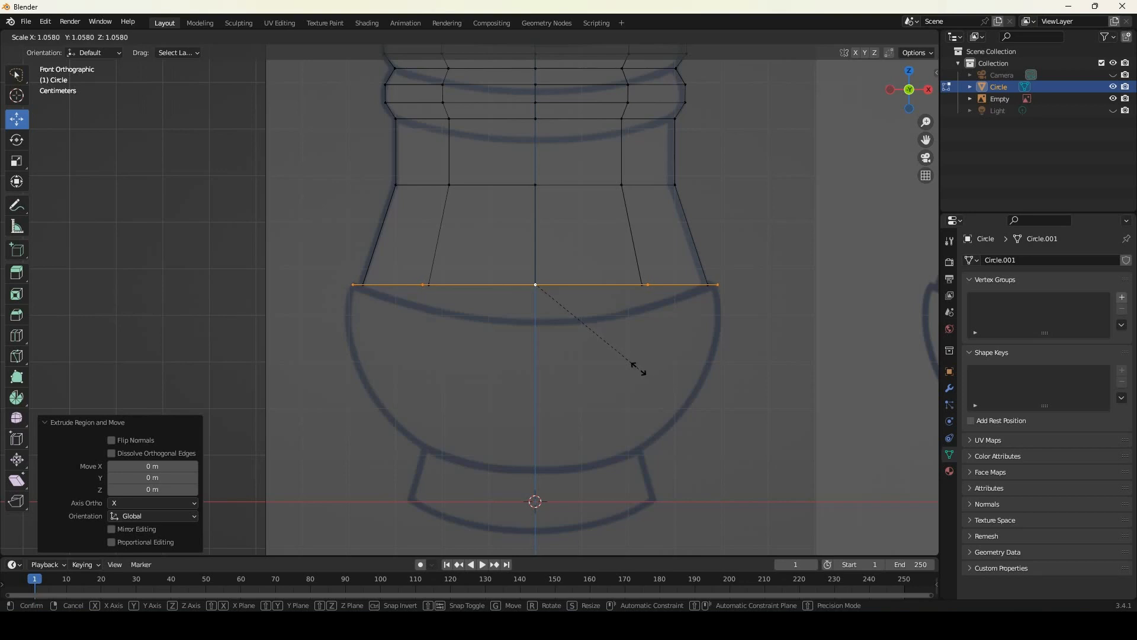
pyautogui.click(638, 368)
pyautogui.moveTo(609, 315); pyautogui.dragTo(583, 327, button='middle')
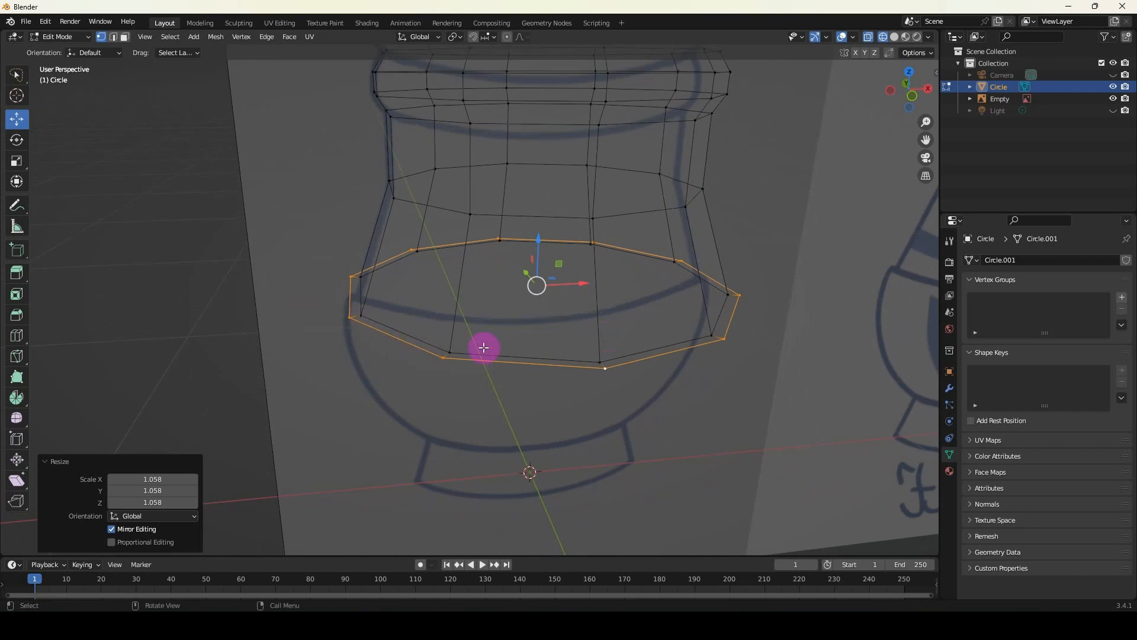
# In front view, extrude the rim loop about 0.357 m down along Z to the foot's upper edge and scale it by about 0.601.
pyautogui.press('KP_1')
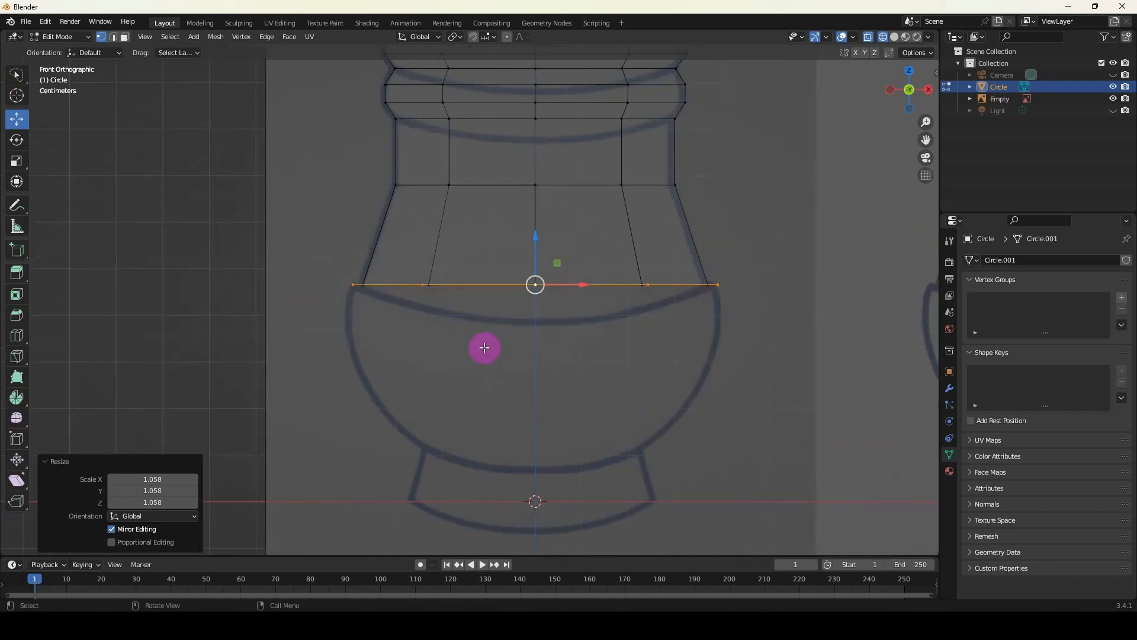
pyautogui.press('e')
pyautogui.press('z')
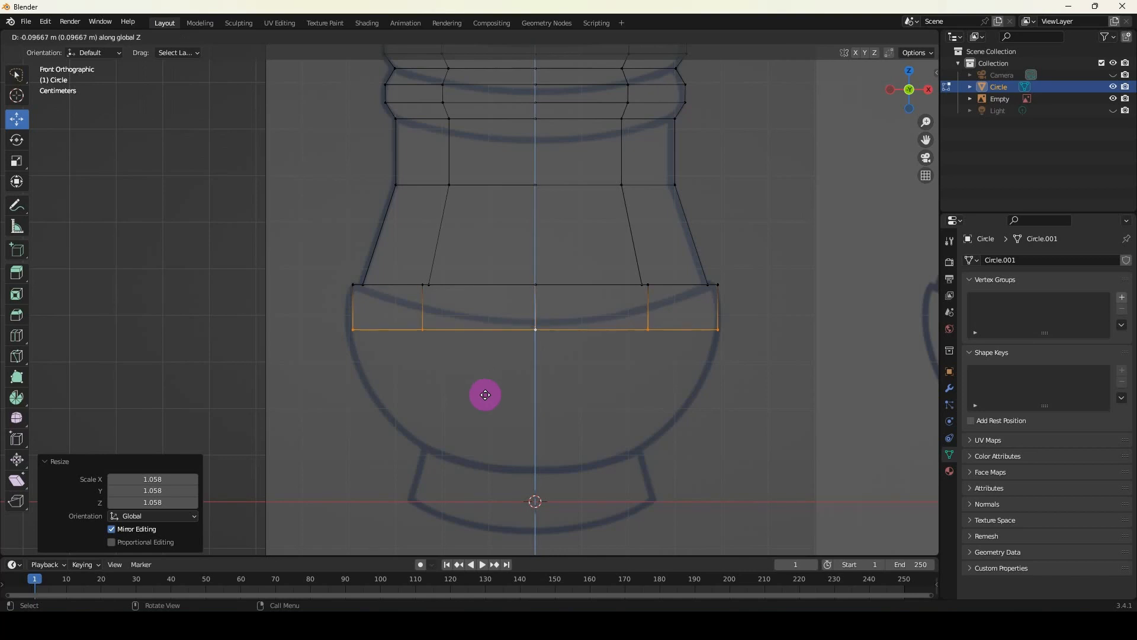
pyautogui.click(492, 517)
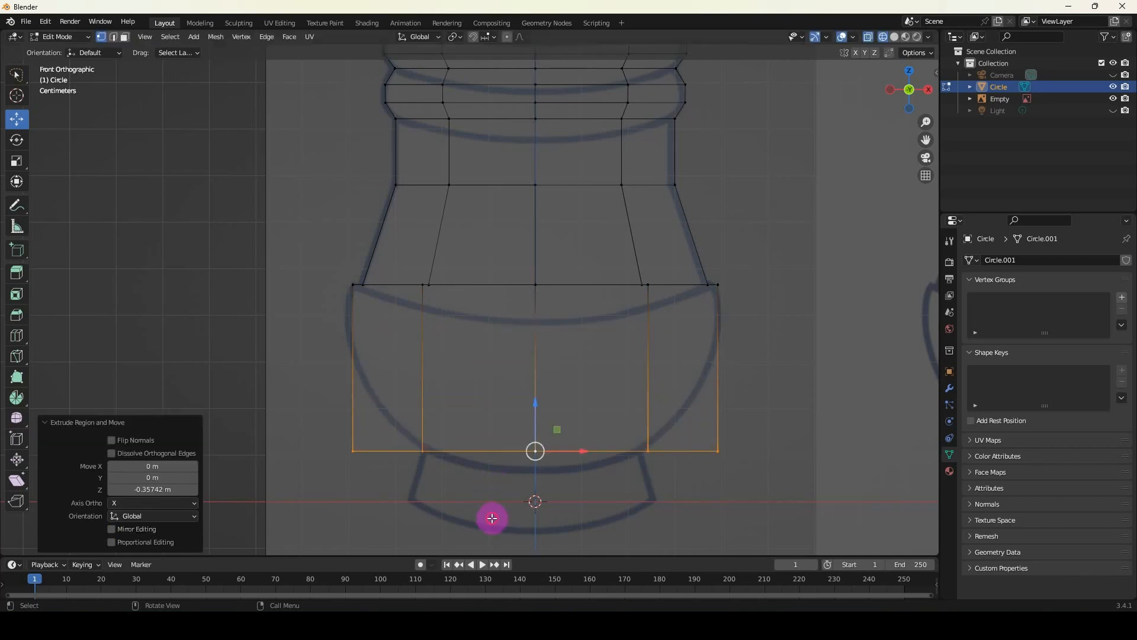
pyautogui.press('s')
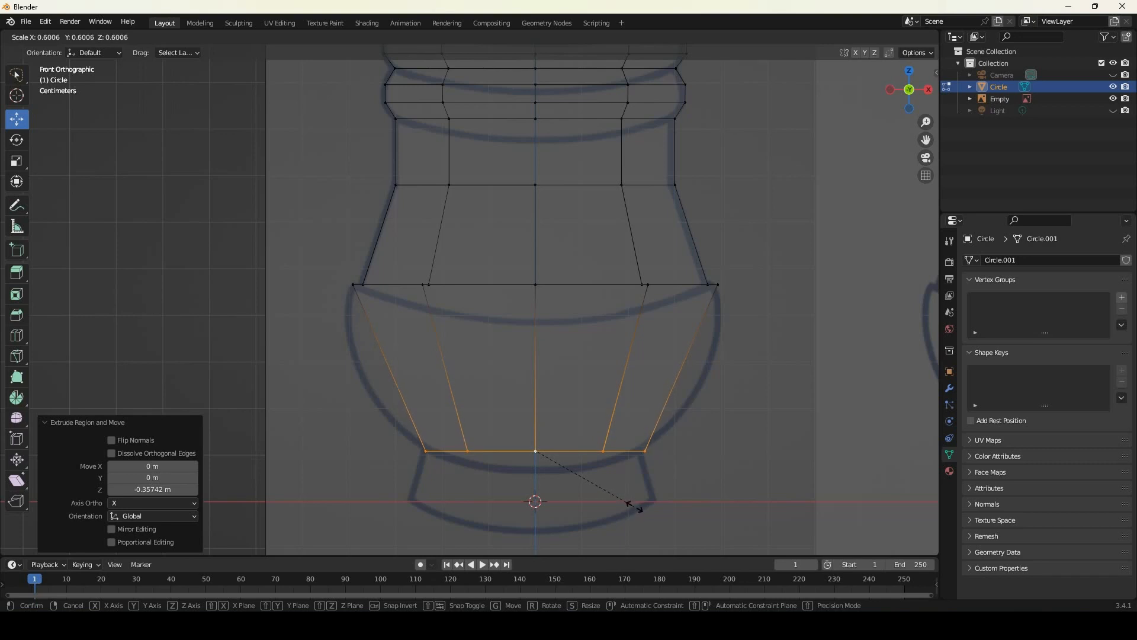
pyautogui.click(622, 452)
# Add three evenly spaced loop cuts across the rounded base section and scale them together by about 1.136.
pyautogui.hotkey('ctrl', 'r')
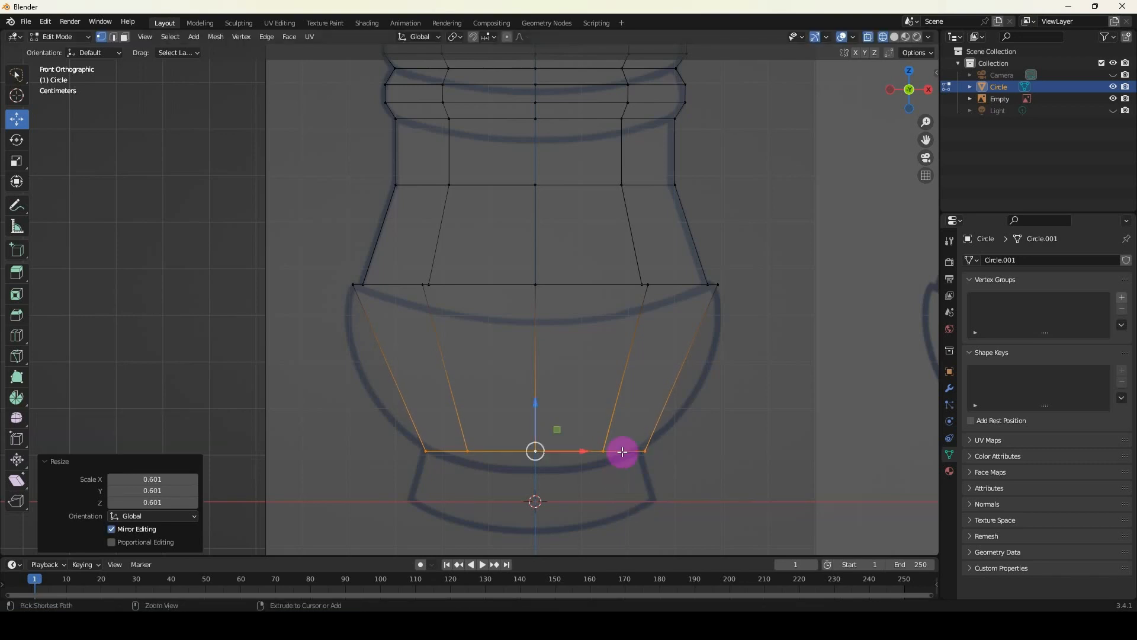
pyautogui.scroll(2, 670, 370)
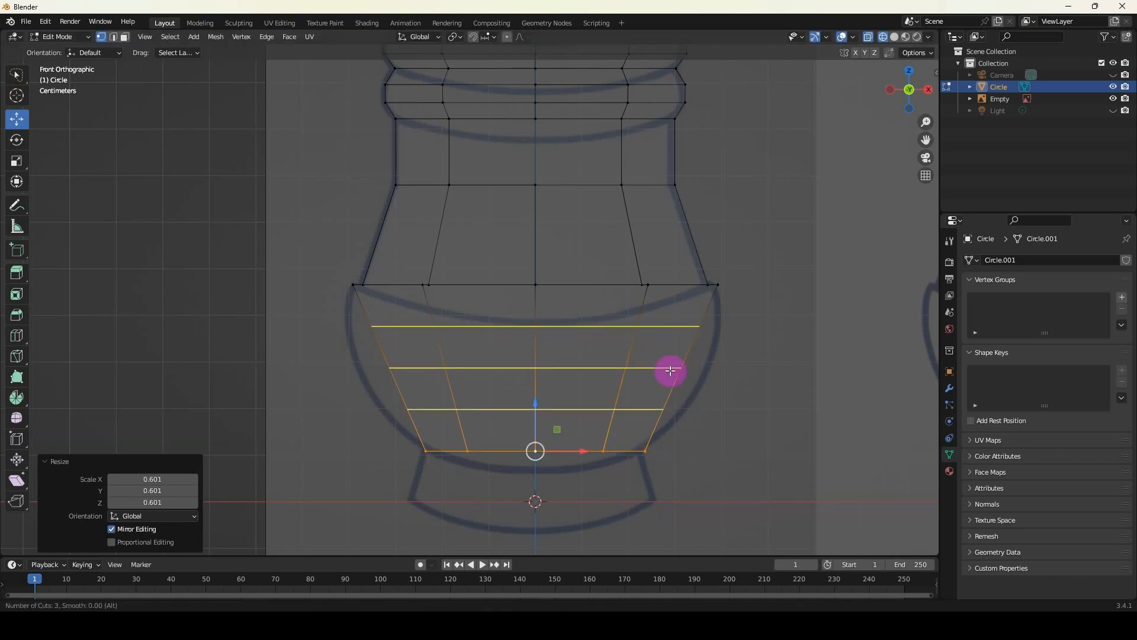
pyautogui.scroll(-1, 671, 370)
pyautogui.scroll(1, 670, 371)
pyautogui.click(670, 370)
pyautogui.rightClick(687, 373)
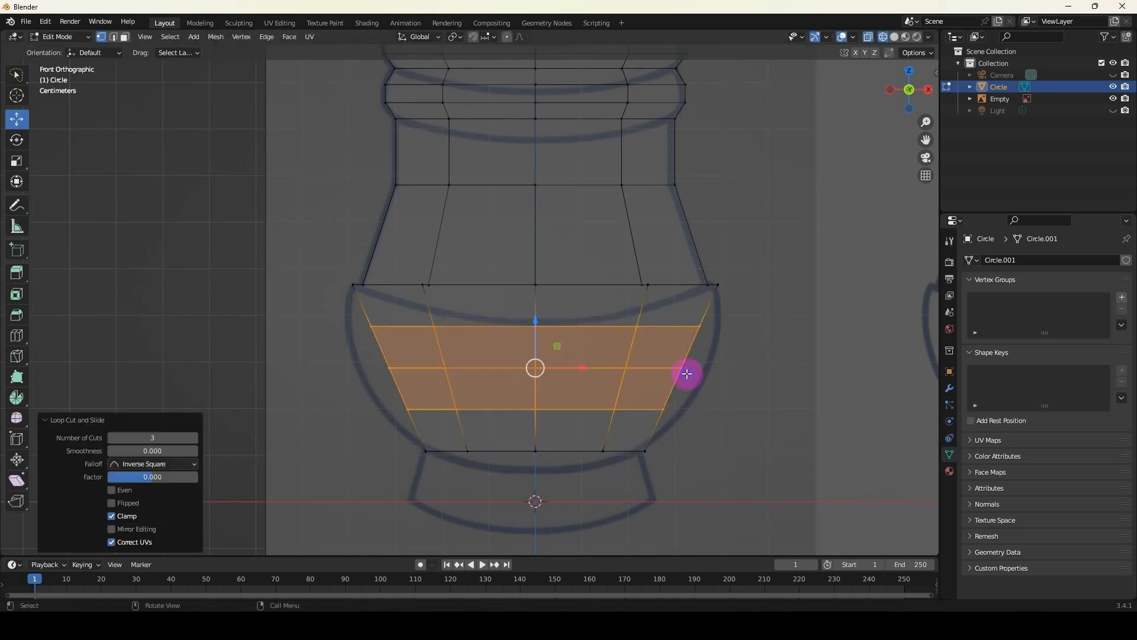
pyautogui.press('s')
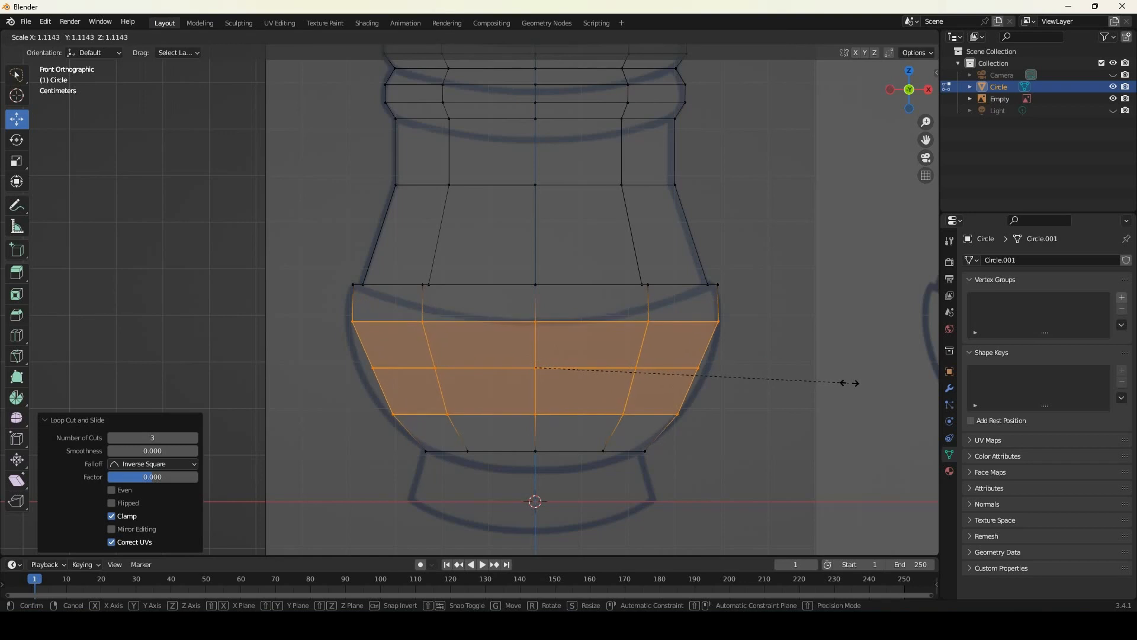
pyautogui.click(856, 384)
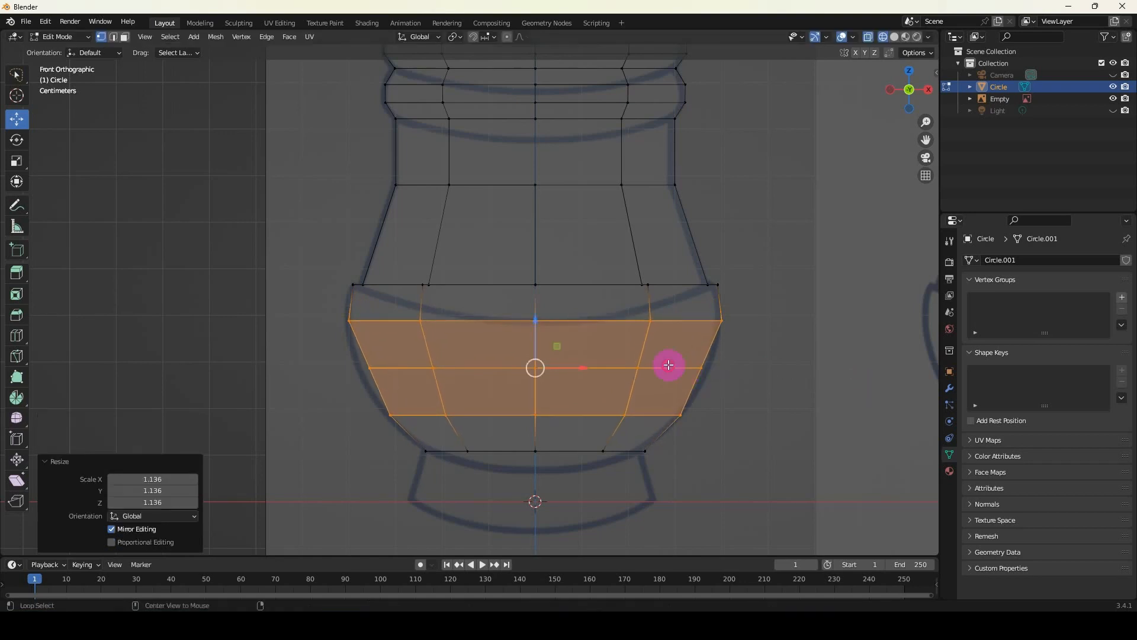
# Scale the middle loop of the rounded base by about 1.062 to match the reference's curve.
pyautogui.keyDown('alt'); pyautogui.click(669, 365); pyautogui.keyUp('alt')
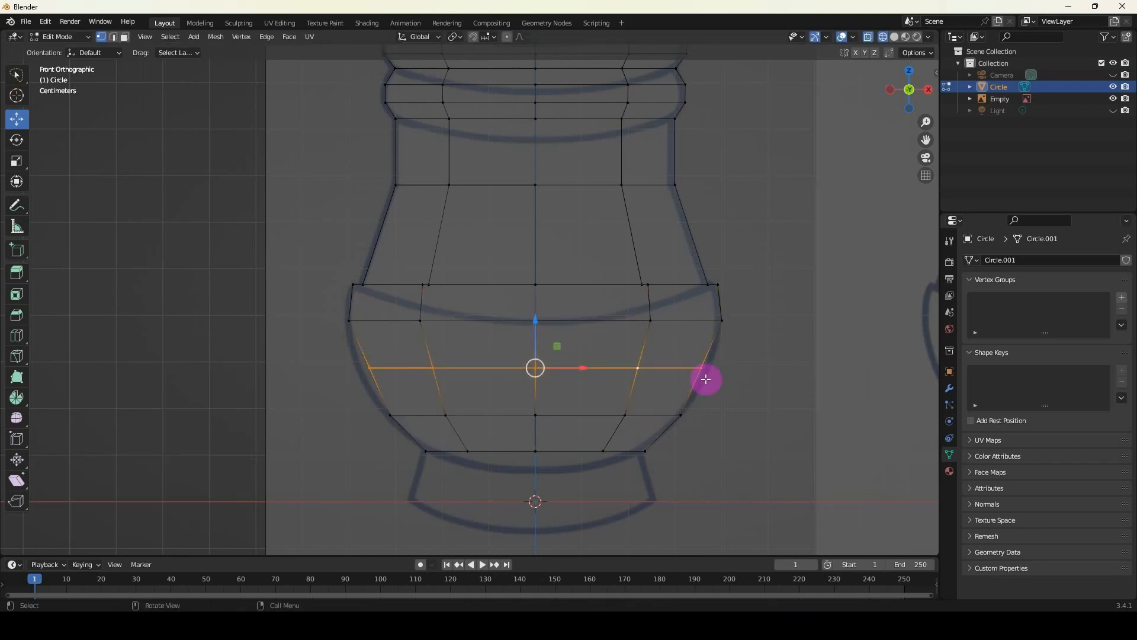
pyautogui.press('s')
pyautogui.click(723, 384)
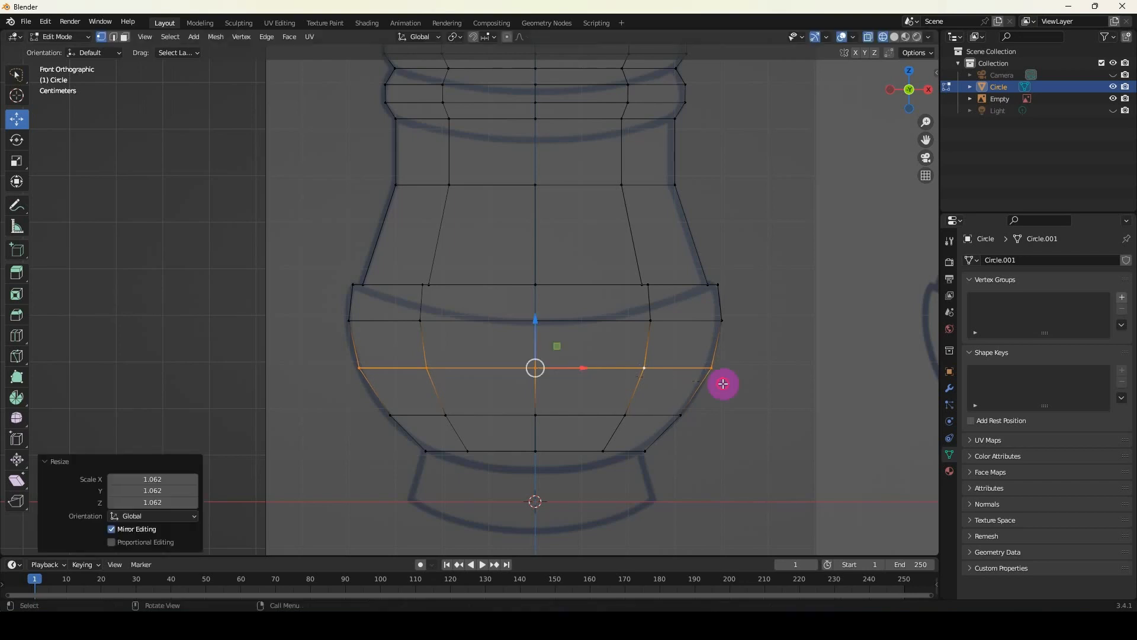
# Scale the lowest inner loop of the rounded base by about 1.012 to match the reference's curve.
pyautogui.keyDown('alt'); pyautogui.click(672, 419); pyautogui.keyUp('alt')
pyautogui.click(689, 424)
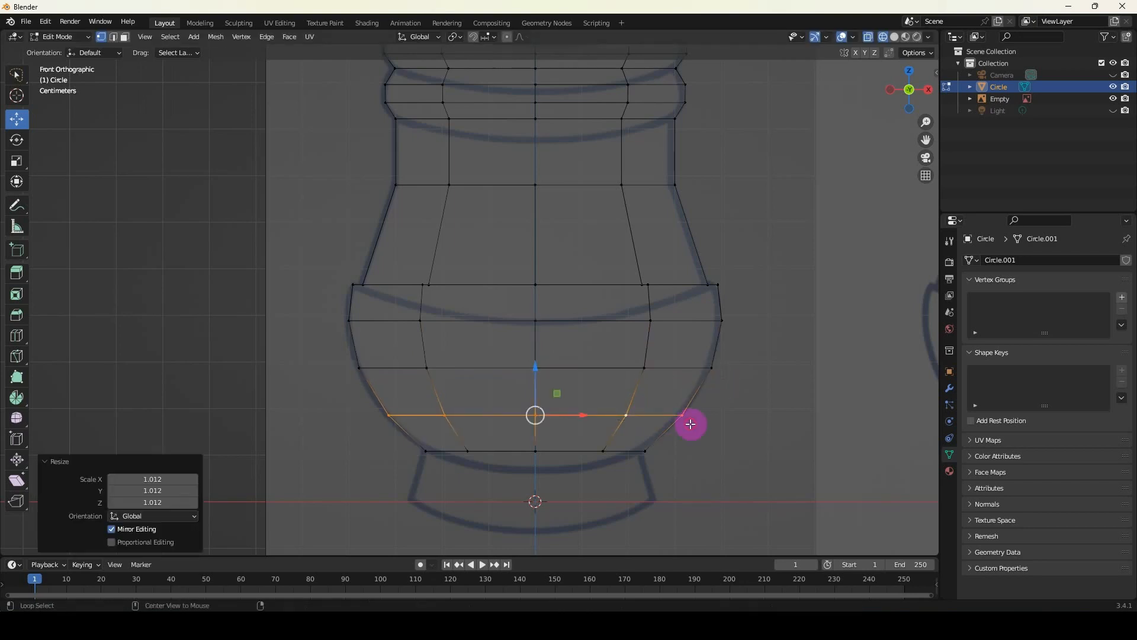
# Extrude the rounded base's bottom loop about 0.107 m down along Z and scale it by about 1.153 to form the flared foot.
pyautogui.keyDown('alt'); pyautogui.click(582, 450); pyautogui.keyUp('alt')
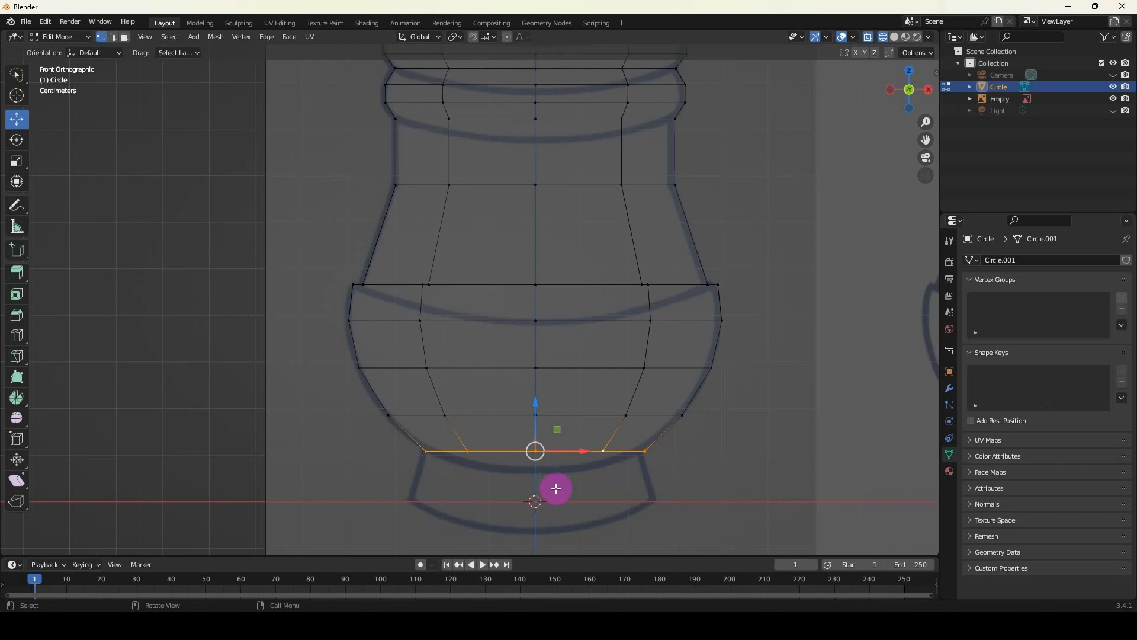
pyautogui.keyDown('shift'); pyautogui.moveTo(556, 492); pyautogui.dragTo(512, 339, button='middle'); pyautogui.keyUp('shift')
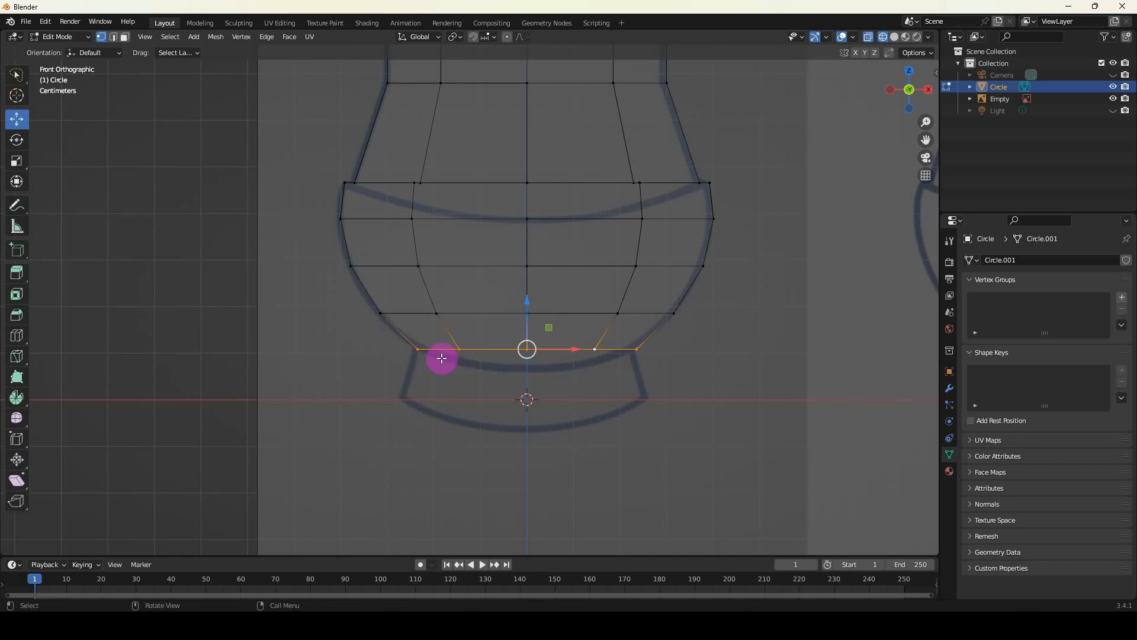
pyautogui.press('e')
pyautogui.press('z')
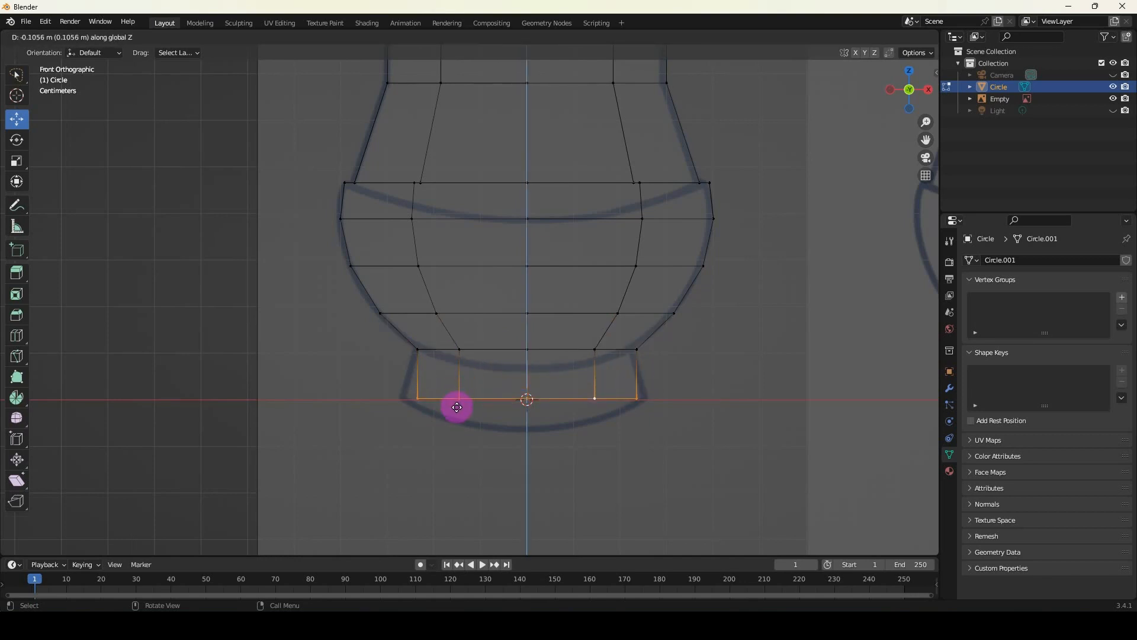
pyautogui.click(457, 405)
pyautogui.press('s')
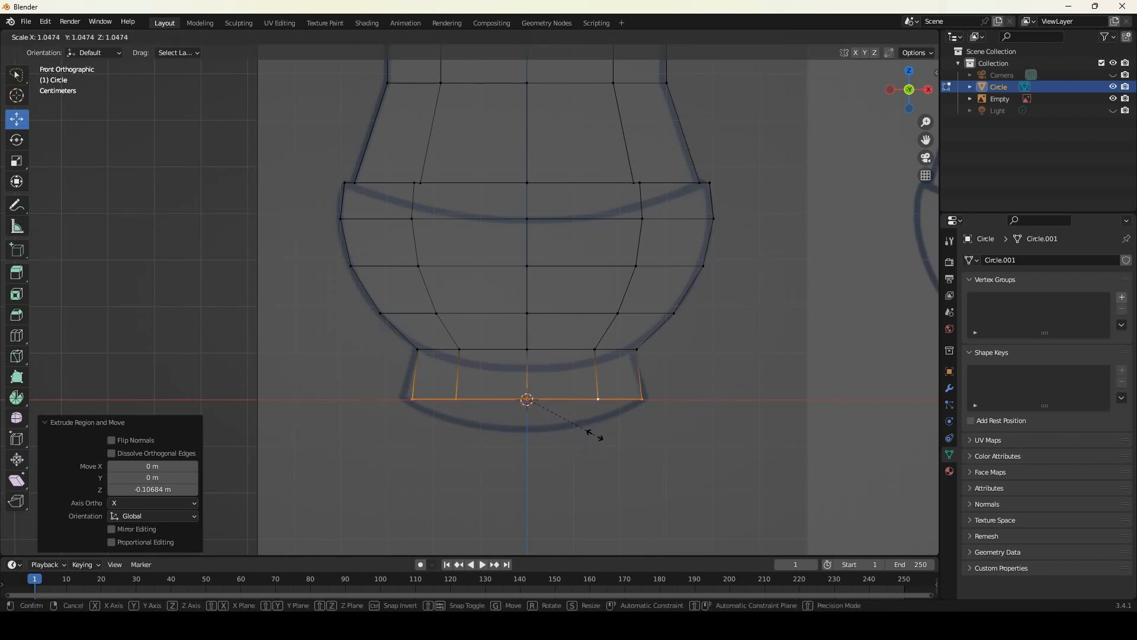
pyautogui.click(595, 445)
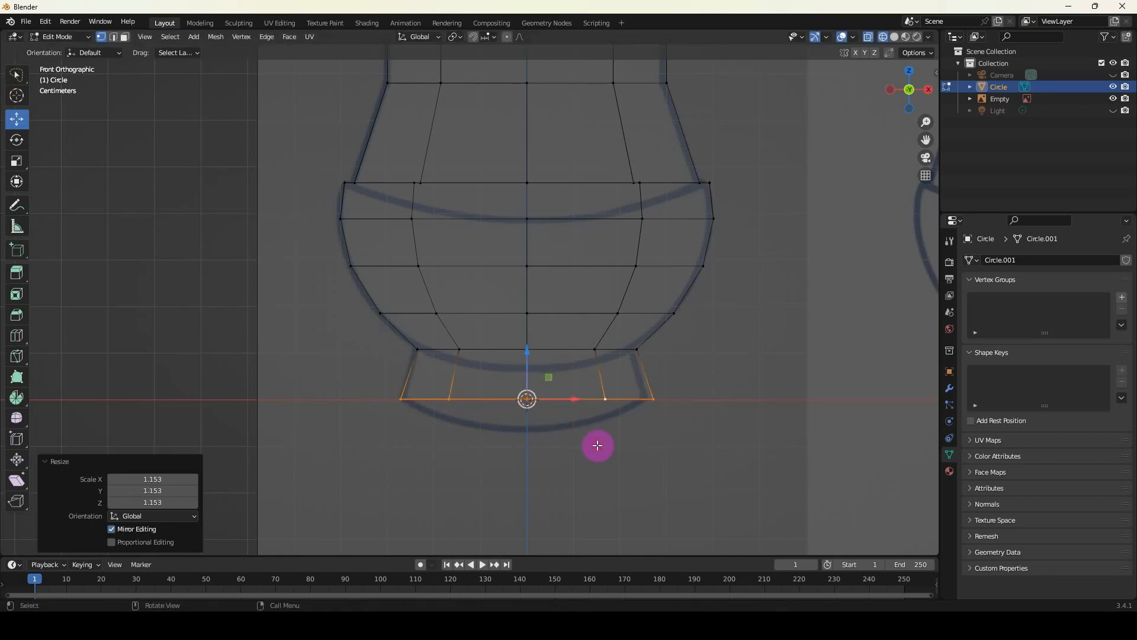
# Switch the viewport to solid shading and raise the foot's bottom loop about 0.0135 m along Z.
pyautogui.scroll(4, 550, 419)
pyautogui.keyDown('shift'); pyautogui.moveTo(551, 418); pyautogui.dragTo(592, 318, button='middle'); pyautogui.keyUp('shift')
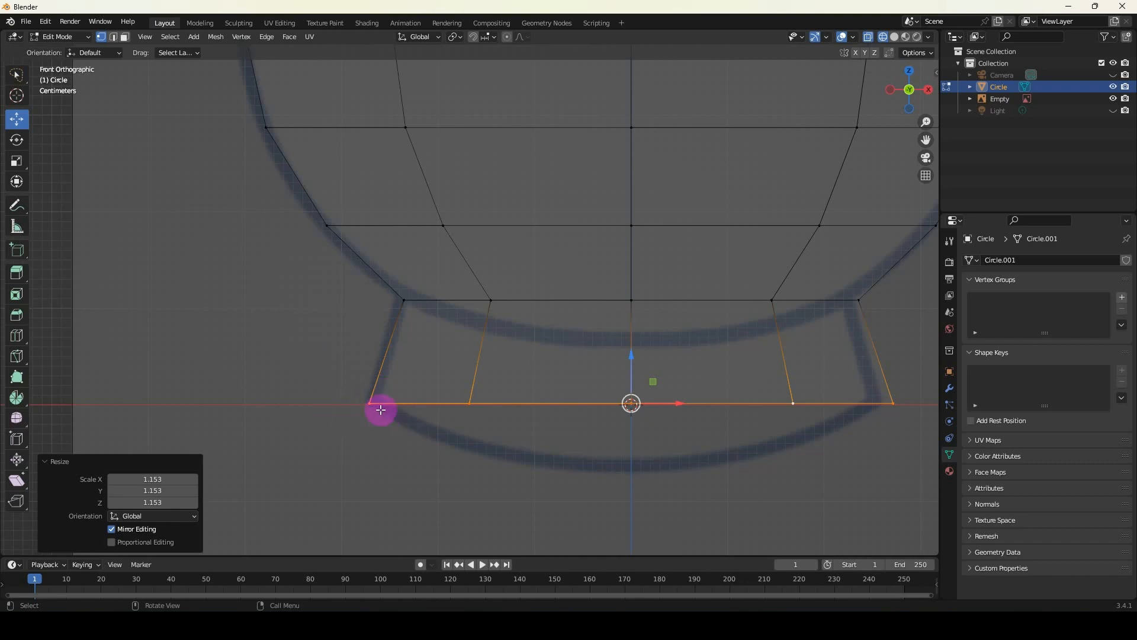
pyautogui.click(894, 36)
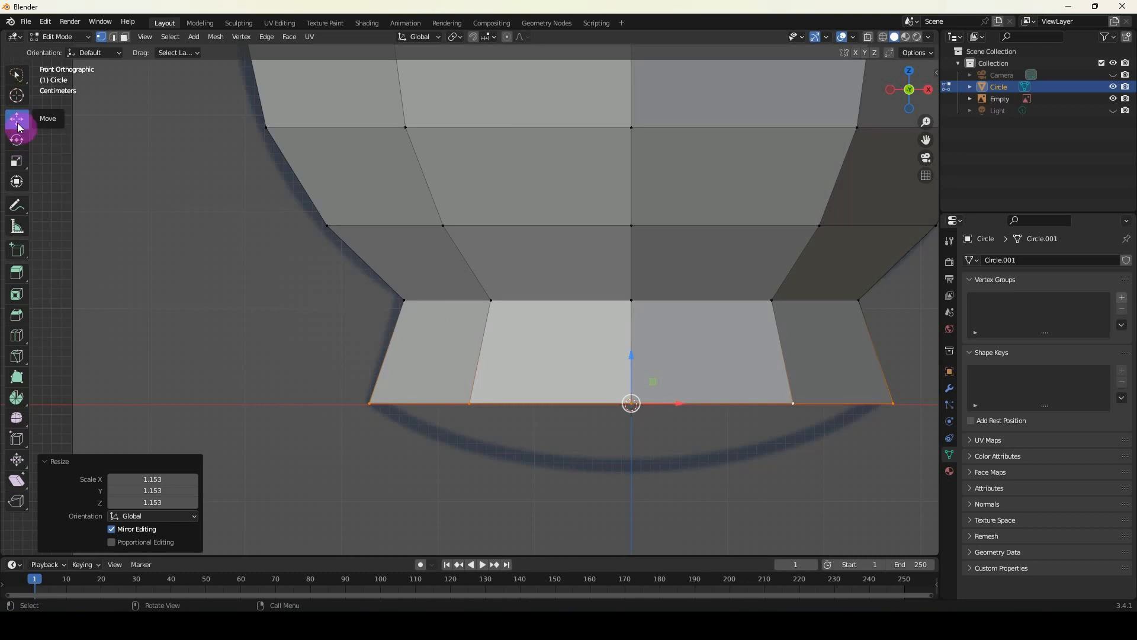
pyautogui.moveTo(632, 357); pyautogui.dragTo(636, 340)
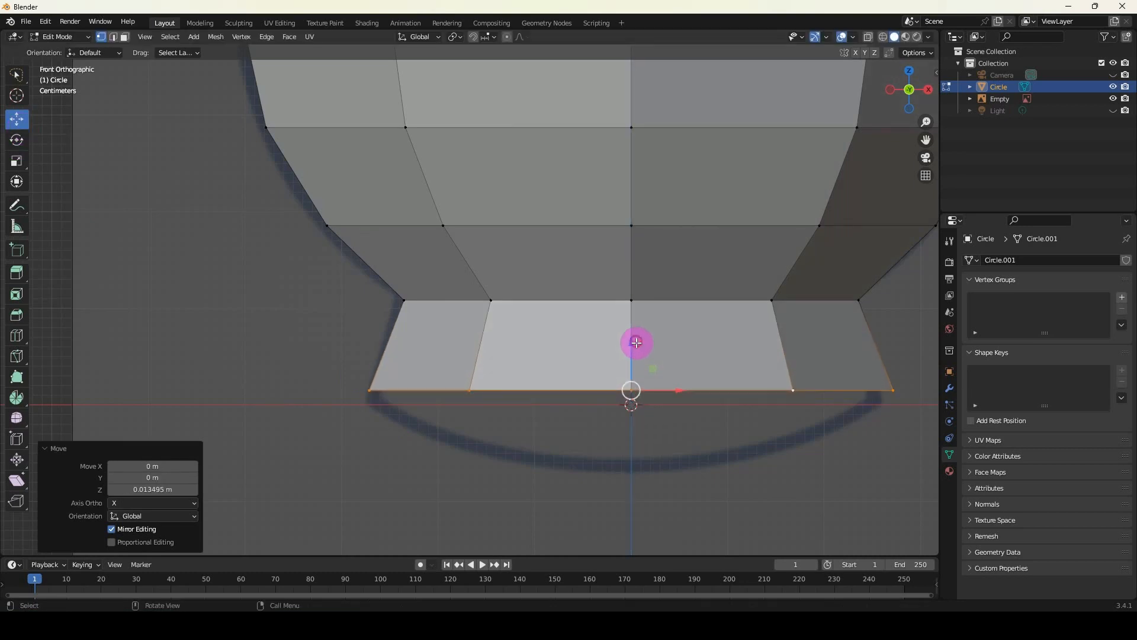
pyautogui.press('w')
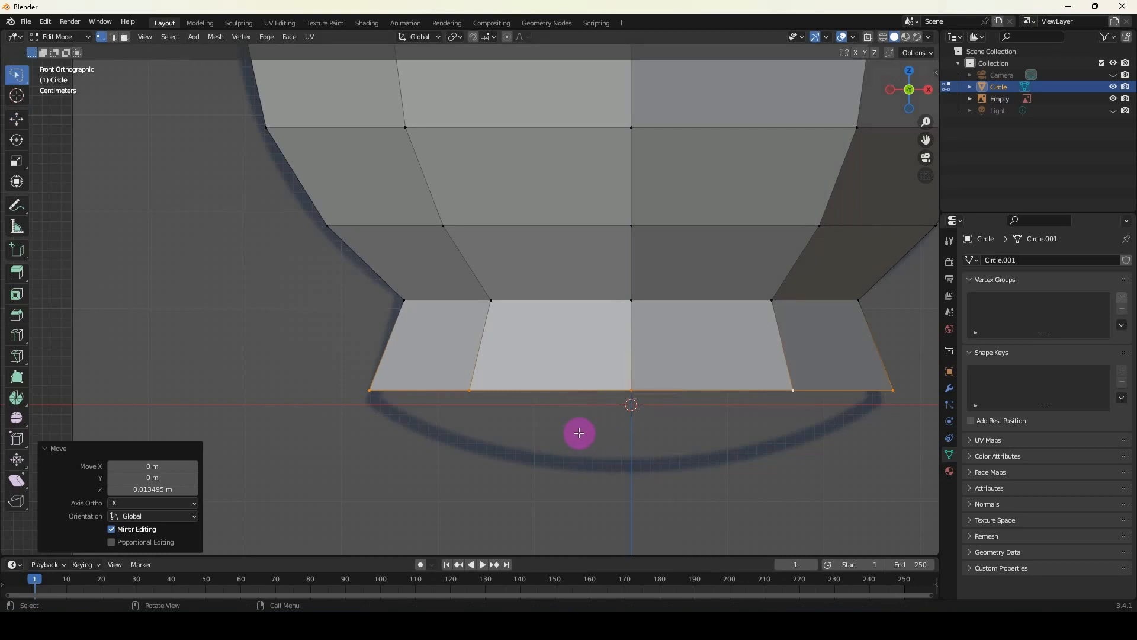
# Extrude the foot's bottom loop about 0.010 m down along Z and scale it by about 0.982 to form a thin edge band.
pyautogui.press('g')
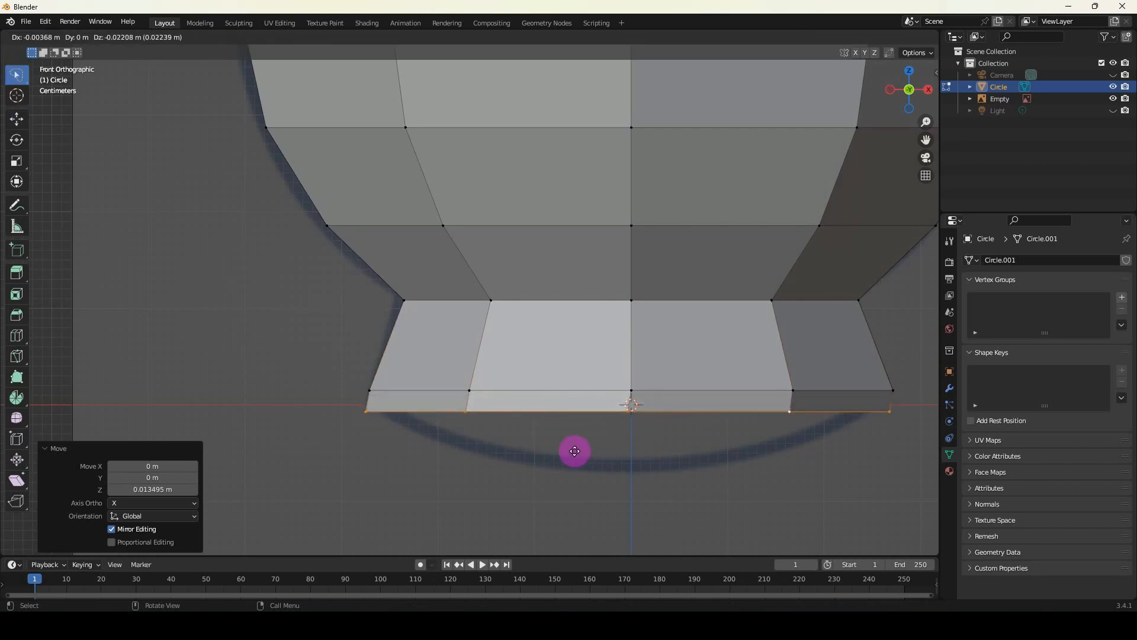
pyautogui.press('z')
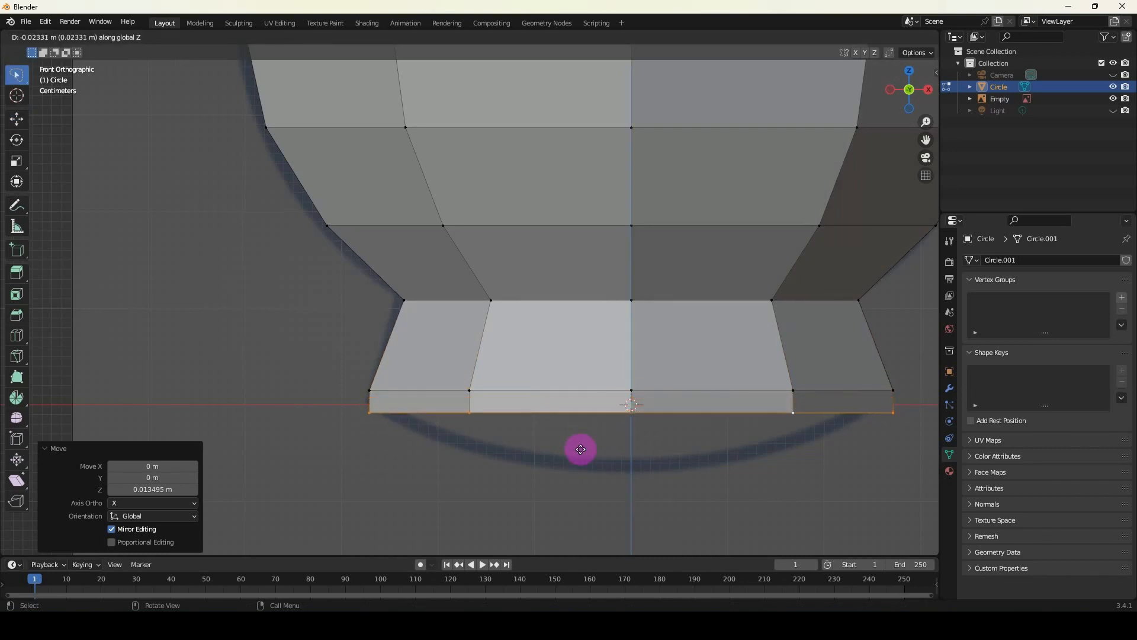
pyautogui.press('e')
pyautogui.press('z')
pyautogui.press('Return')
pyautogui.press('s')
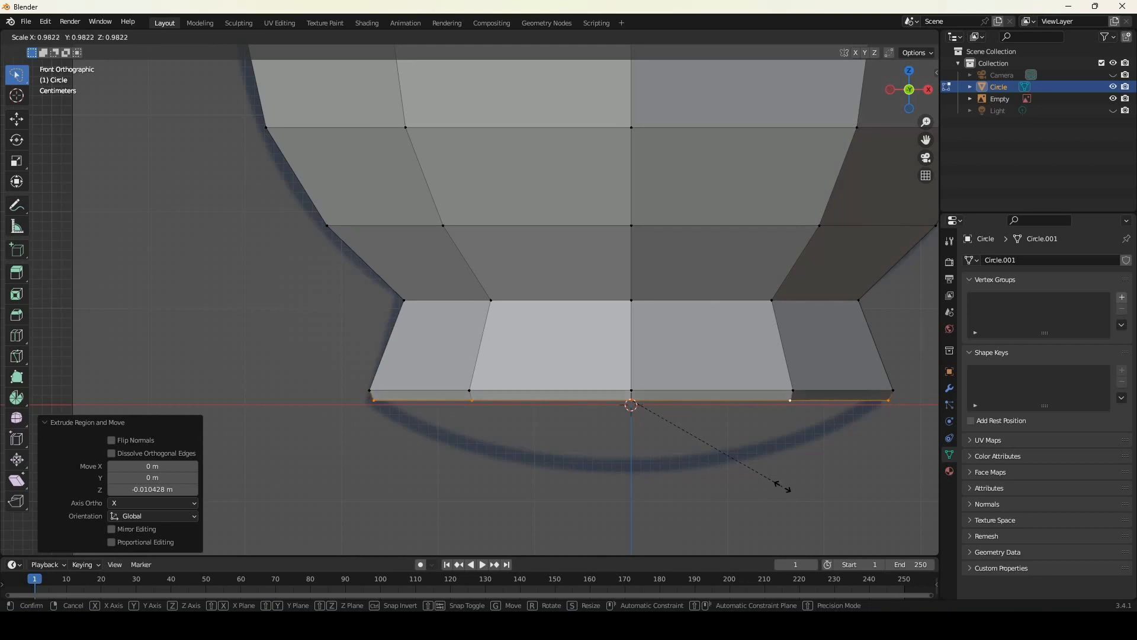
pyautogui.click(781, 486)
pyautogui.click(643, 399)
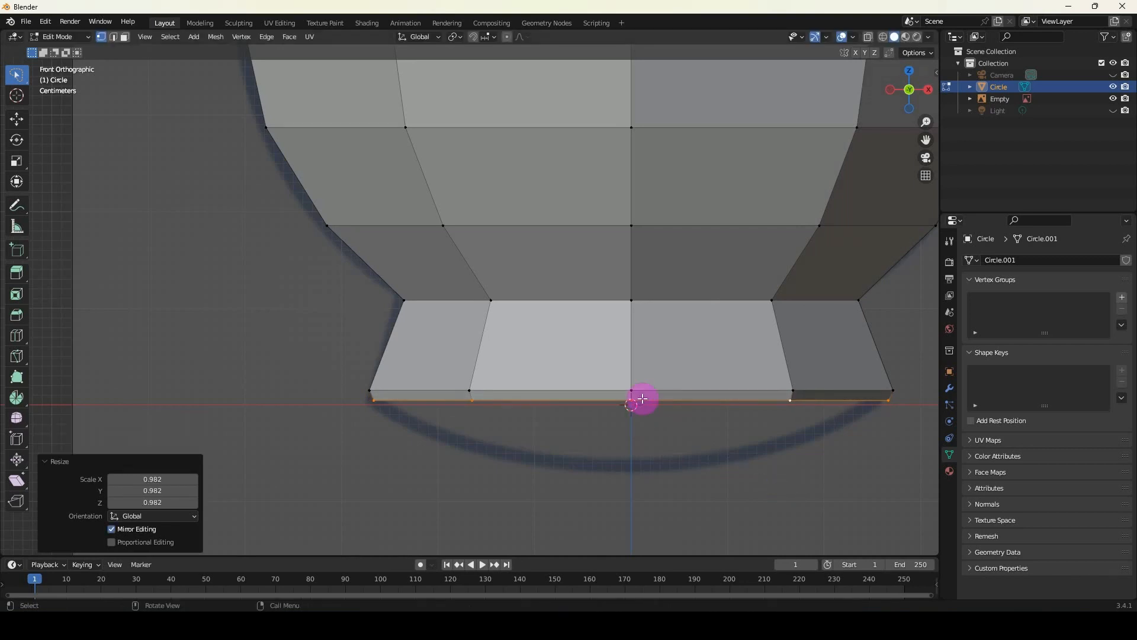
# Extrude the edge band's bottom loop about 0.018 m down along Z and scale it inward by about 0.828.
pyautogui.press('e')
pyautogui.press('z')
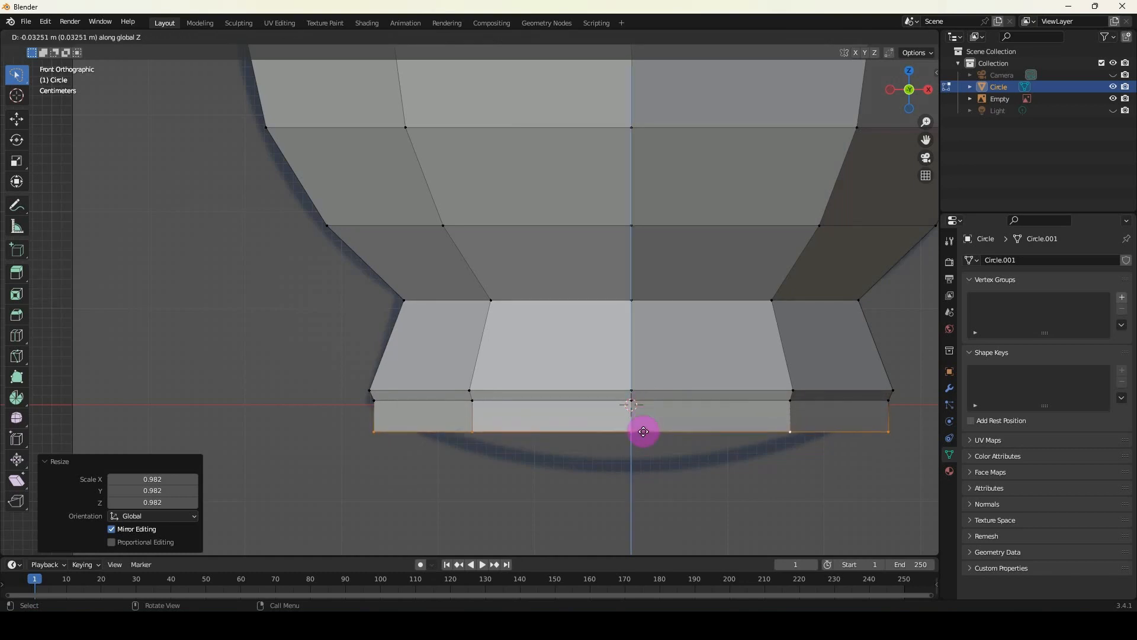
pyautogui.click(647, 418)
pyautogui.press('s')
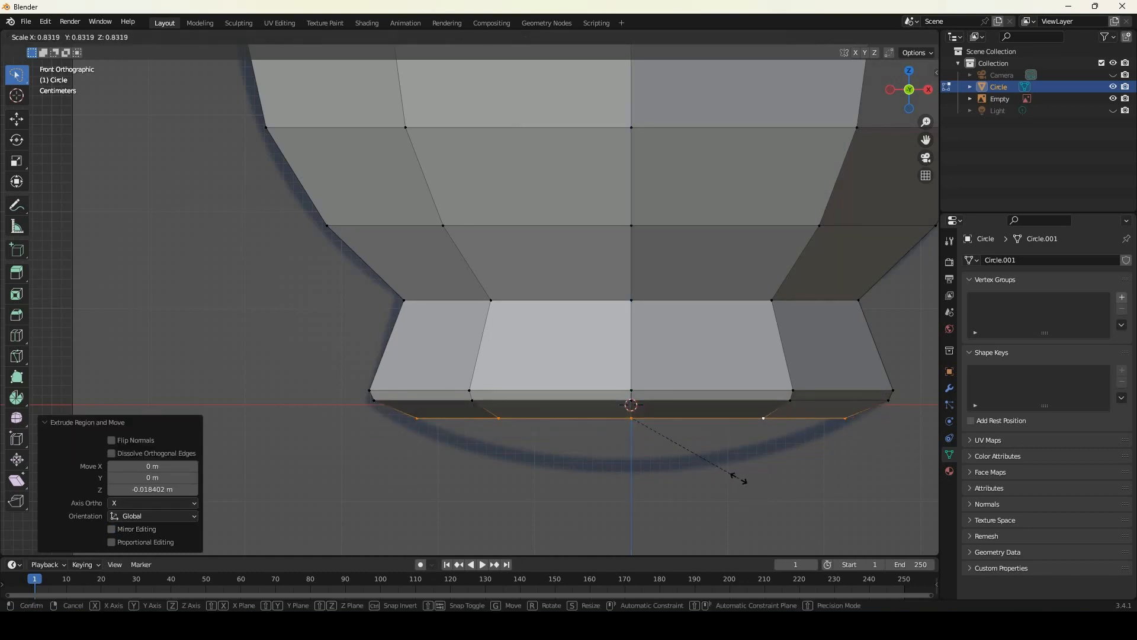
pyautogui.click(738, 478)
# Raise the foot's lowest loop about 0.014 m along Z and scale it by about 1.105 to tighten the underside edge.
pyautogui.click(17, 119)
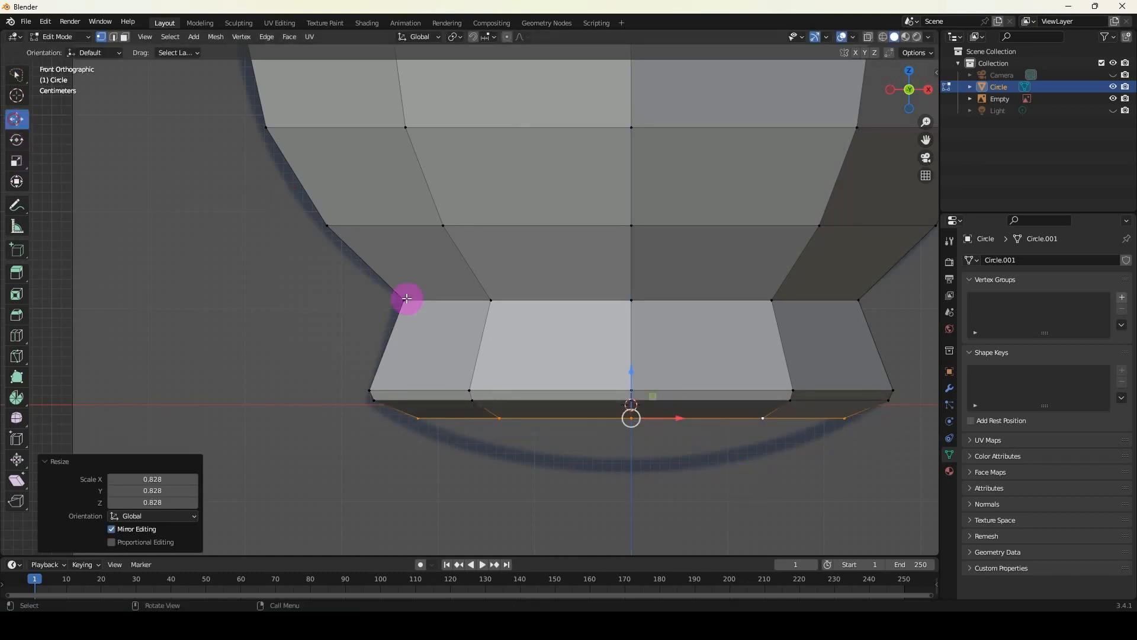
pyautogui.moveTo(635, 375); pyautogui.dragTo(631, 355)
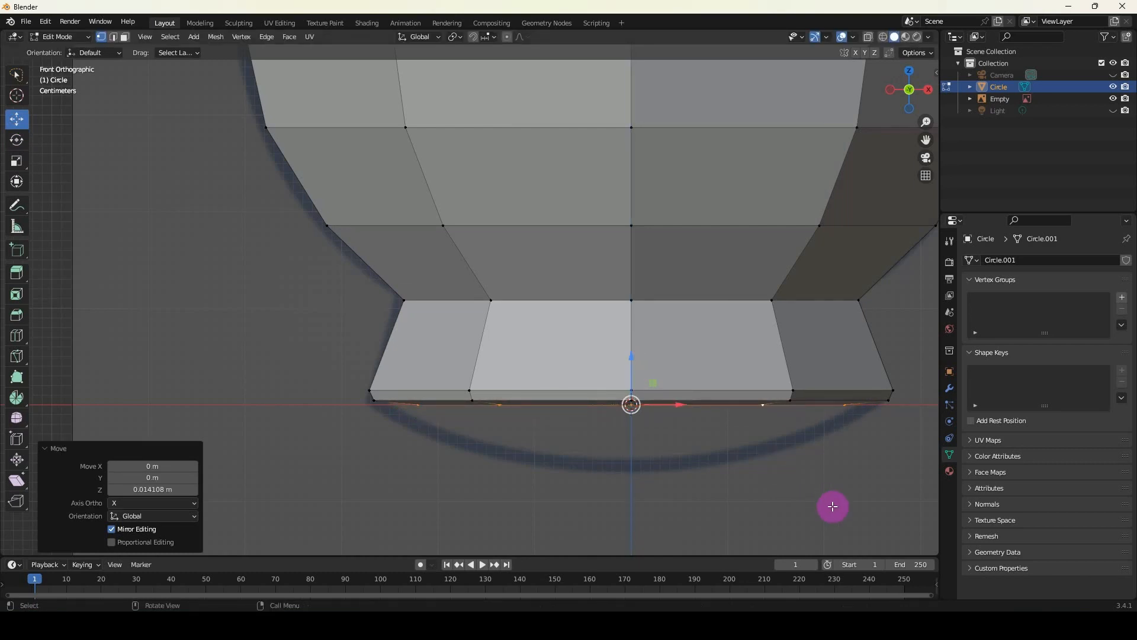
pyautogui.press('s')
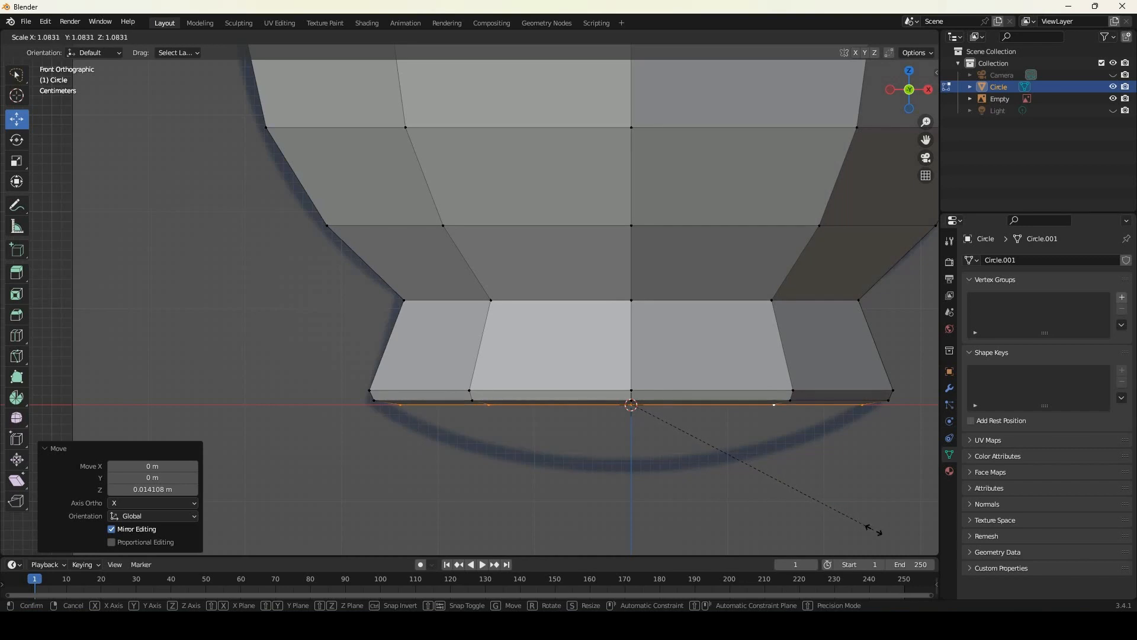
pyautogui.click(879, 533)
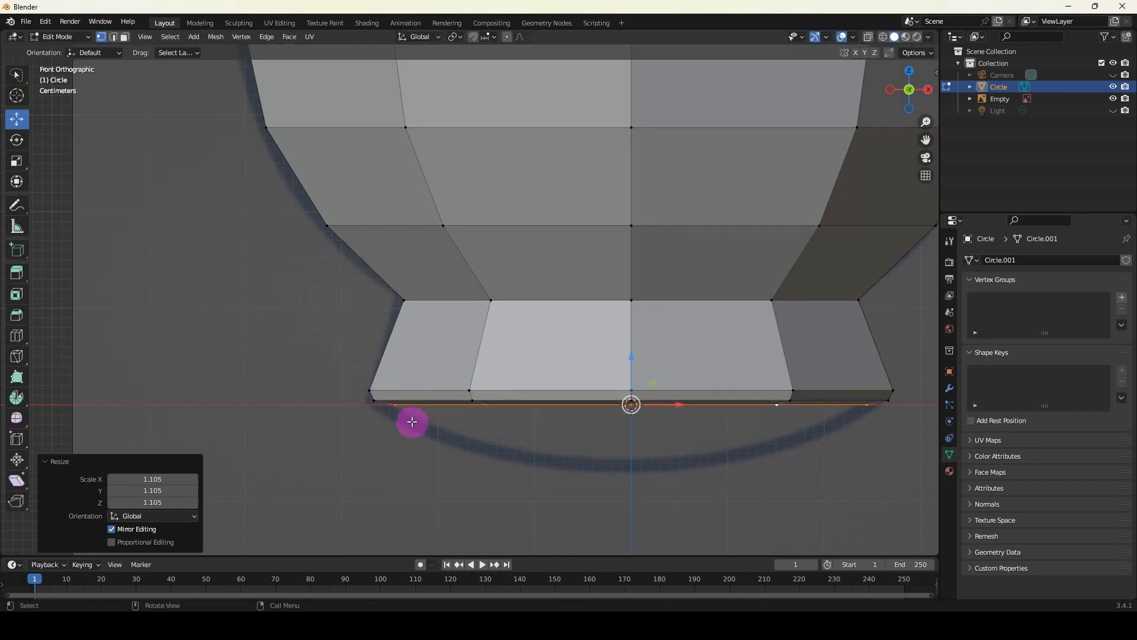
# Extrude the foot's lowest loop in place and scale it to 0 to close the bottle's underside.
pyautogui.moveTo(411, 421)
pyautogui.mouseDown(button='middle')
pyautogui.moveTo(405, 357)
pyautogui.moveTo(381, 393)
pyautogui.moveTo(346, 383)
pyautogui.moveTo(348, 396)
pyautogui.moveTo(314, 373)
pyautogui.moveTo(353, 371)
pyautogui.moveTo(409, 325)
pyautogui.moveTo(369, 304)
pyautogui.moveTo(432, 363)
pyautogui.moveTo(401, 394)
pyautogui.moveTo(402, 411)
pyautogui.mouseUp(button='middle')
pyautogui.press('e')
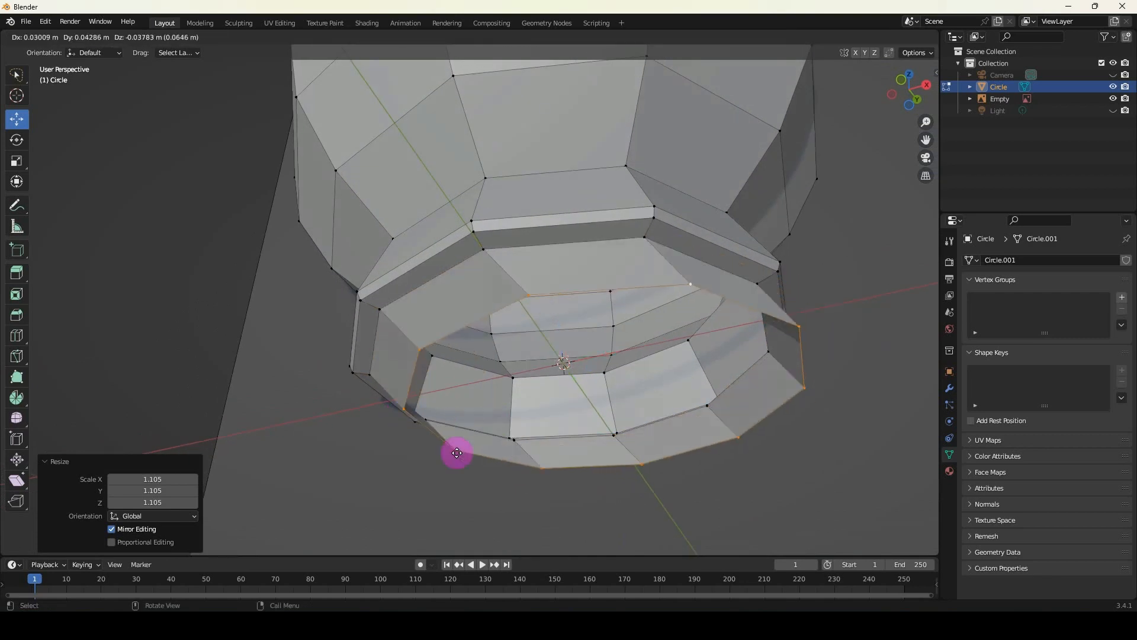
pyautogui.rightClick(346, 410)
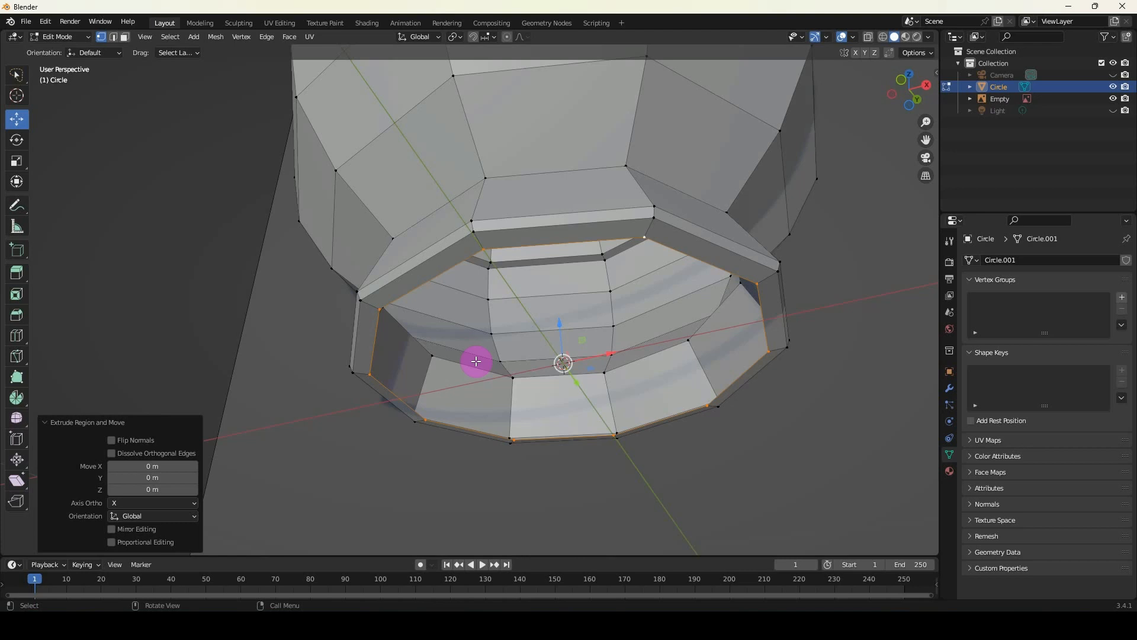
pyautogui.press('s')
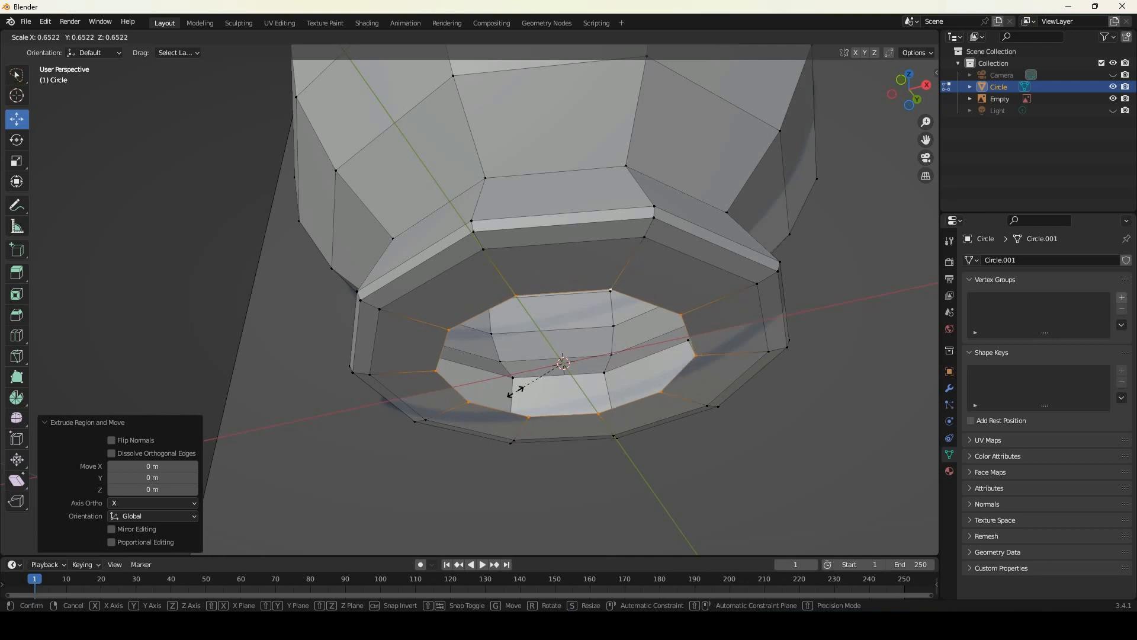
pyautogui.press('0')
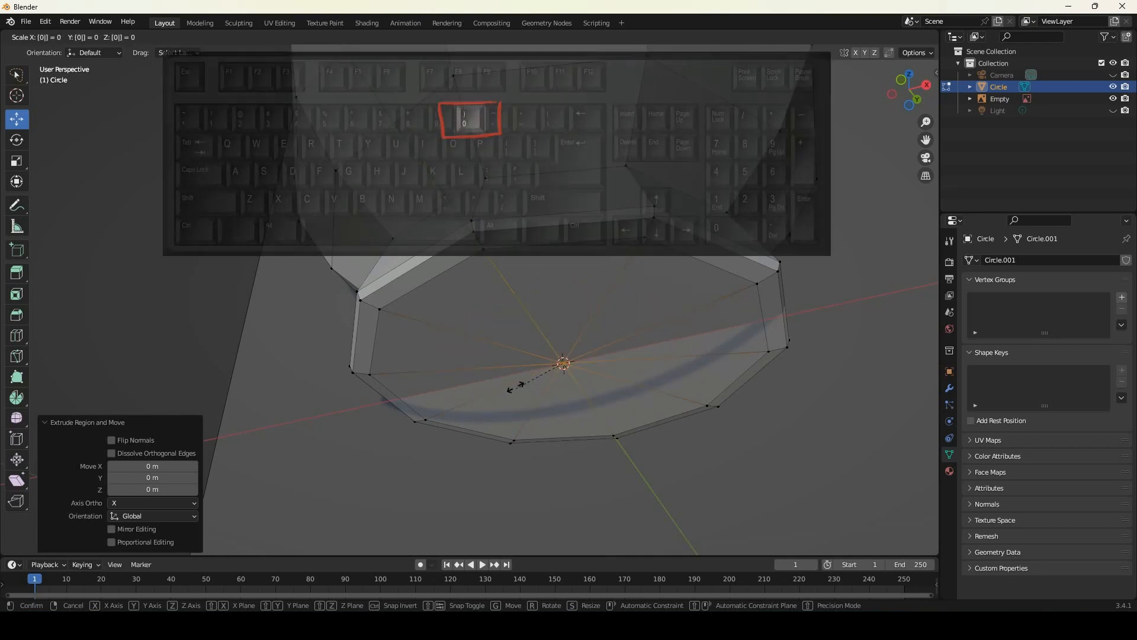
pyautogui.click(515, 388)
# Extrude the top edge loop of the bottle's mouth in place and scale it to 0 to close the opening.
pyautogui.scroll(-2, 519, 340)
pyautogui.moveTo(519, 340)
pyautogui.mouseDown(button='middle')
pyautogui.moveTo(507, 279)
pyautogui.moveTo(533, 317)
pyautogui.moveTo(507, 312)
pyautogui.moveTo(510, 285)
pyautogui.moveTo(506, 346)
pyautogui.mouseUp(button='middle')
pyautogui.scroll(-2, 498, 231)
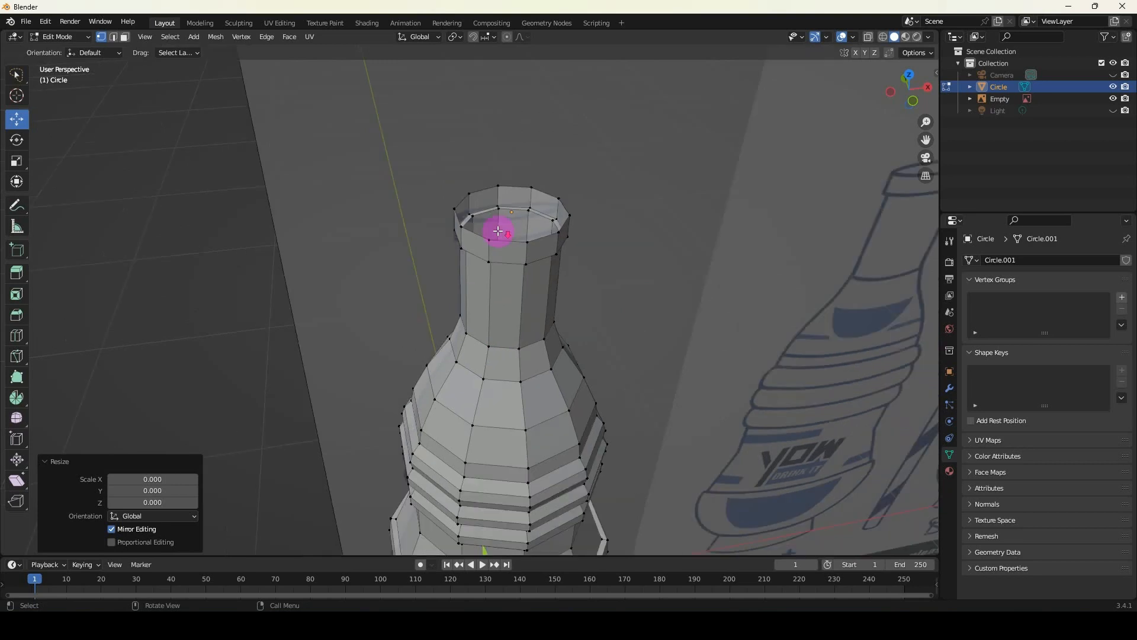
pyautogui.keyDown('shift'); pyautogui.moveTo(495, 222); pyautogui.dragTo(482, 310, button='middle'); pyautogui.keyUp('shift')
pyautogui.scroll(2, 499, 307)
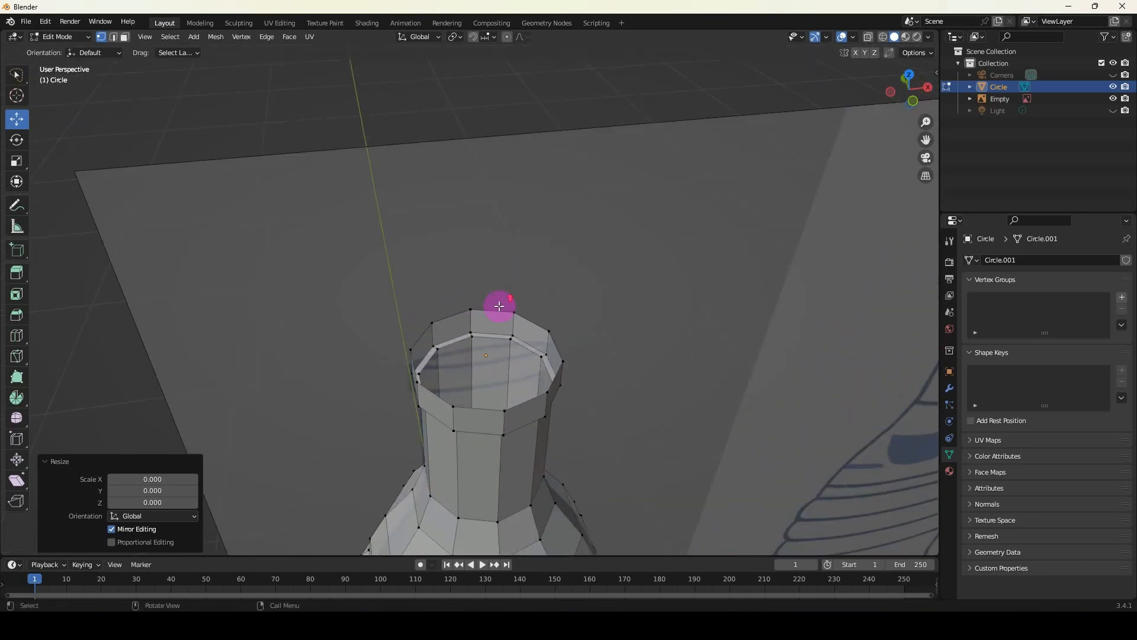
pyautogui.keyDown('shift'); pyautogui.moveTo(484, 361); pyautogui.dragTo(479, 318, button='middle'); pyautogui.keyUp('shift')
pyautogui.scroll(2, 479, 318)
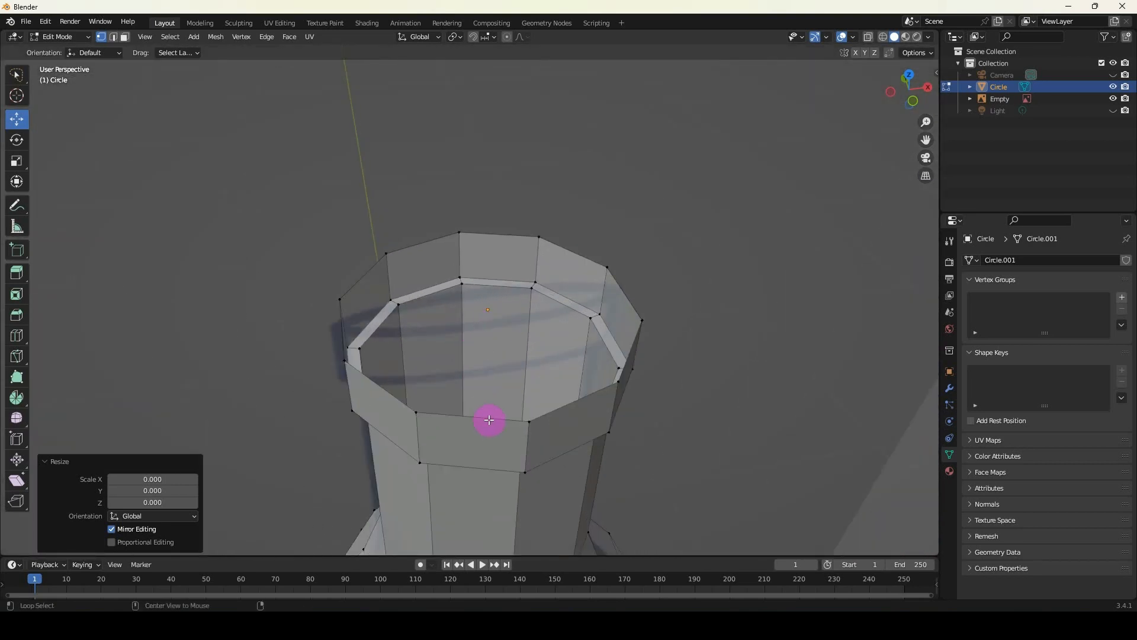
pyautogui.hotkey('ctrl', 'z')
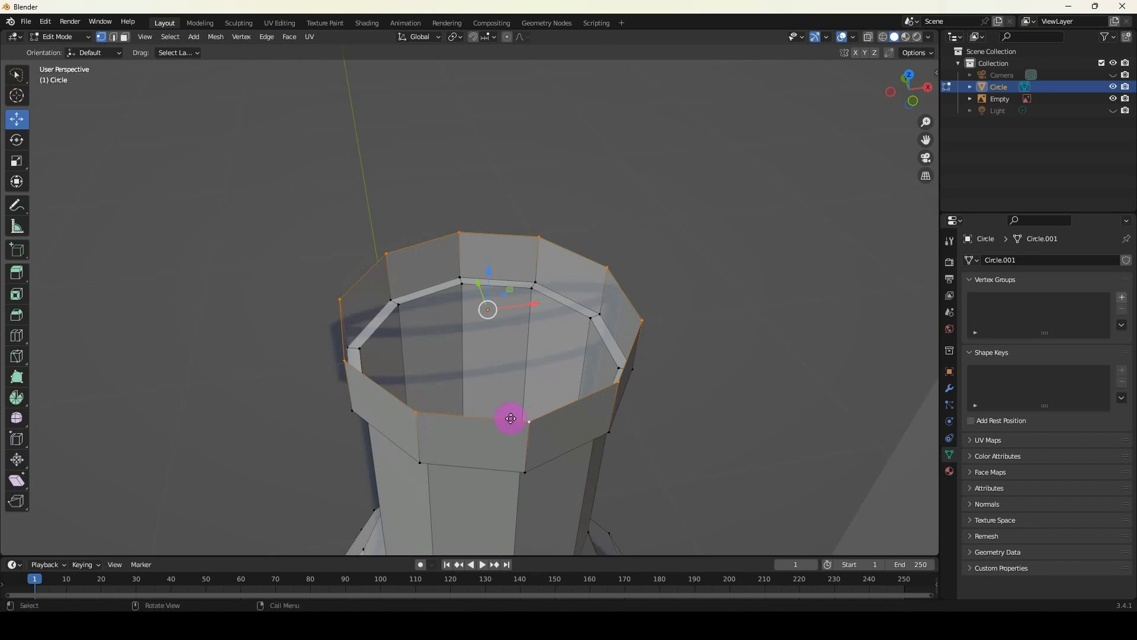
pyautogui.press('e')
pyautogui.press('Escape')
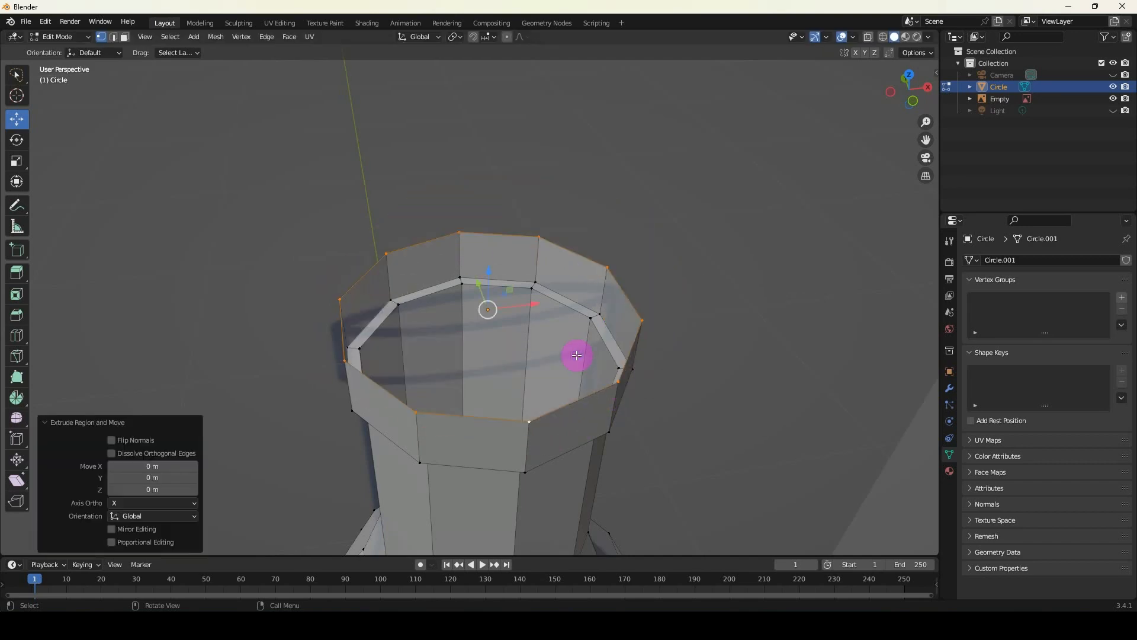
pyautogui.press('s')
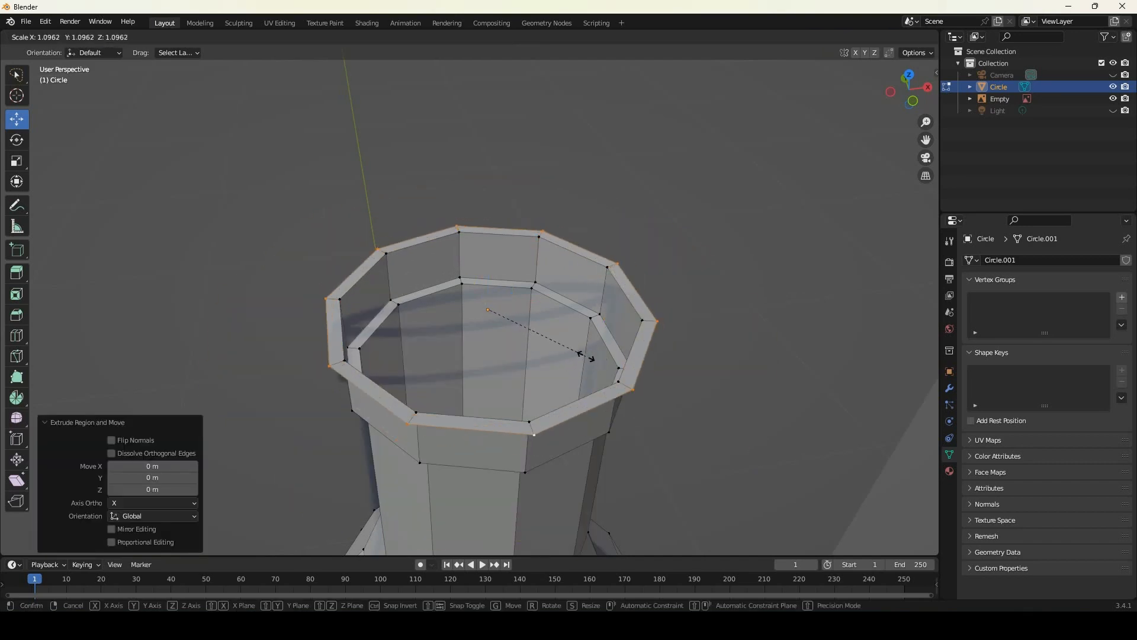
pyautogui.press('0')
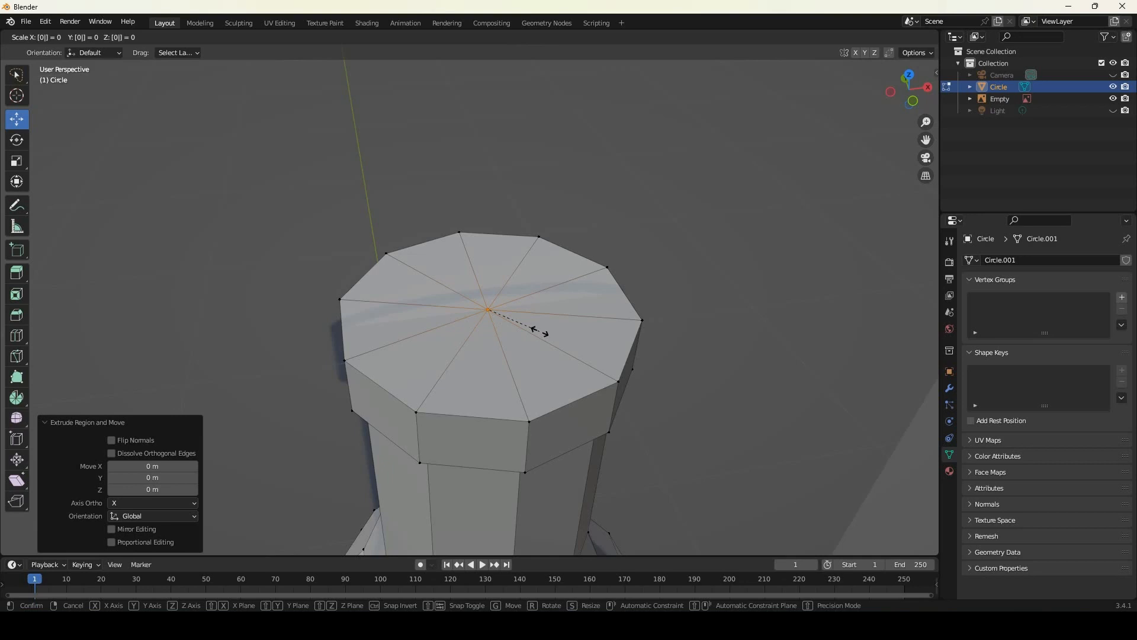
pyautogui.press('Return')
# Hide the Empty reference image in the viewport and switch the bottle to Object Mode to check its overall shape.
pyautogui.scroll(-5, 604, 335)
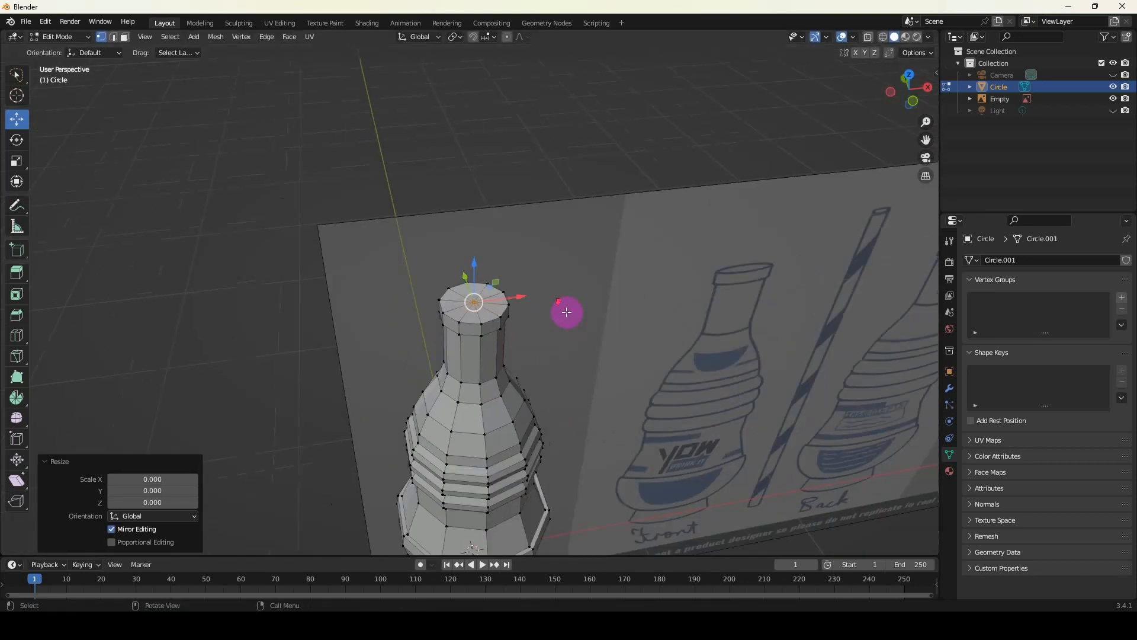
pyautogui.keyDown('shift'); pyautogui.moveTo(551, 304); pyautogui.dragTo(510, 256, button='middle'); pyautogui.keyUp('shift')
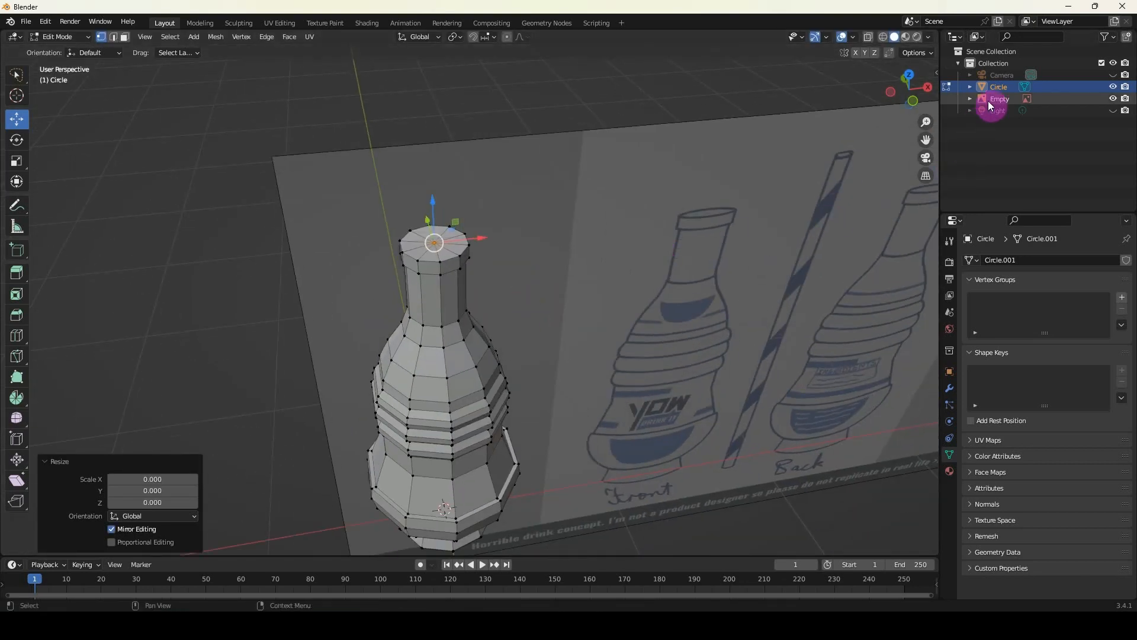
pyautogui.click(1113, 99)
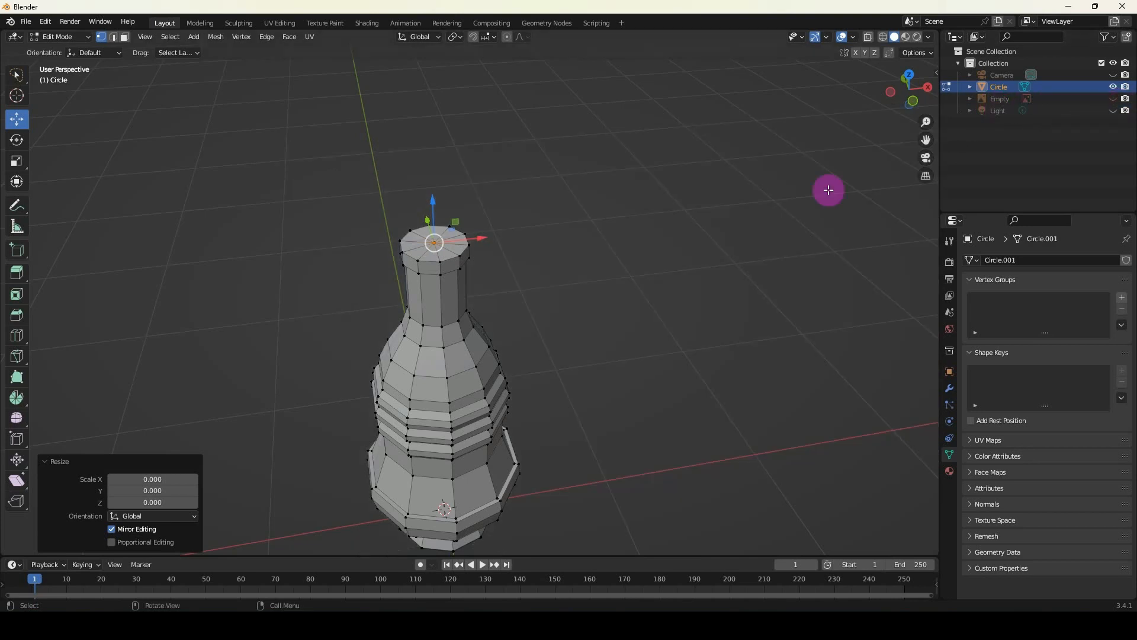
pyautogui.moveTo(646, 323); pyautogui.dragTo(452, 292, button='middle')
pyautogui.click(67, 38)
pyautogui.click(69, 49)
pyautogui.scroll(3, 438, 262)
pyautogui.scroll(-3, 438, 262)
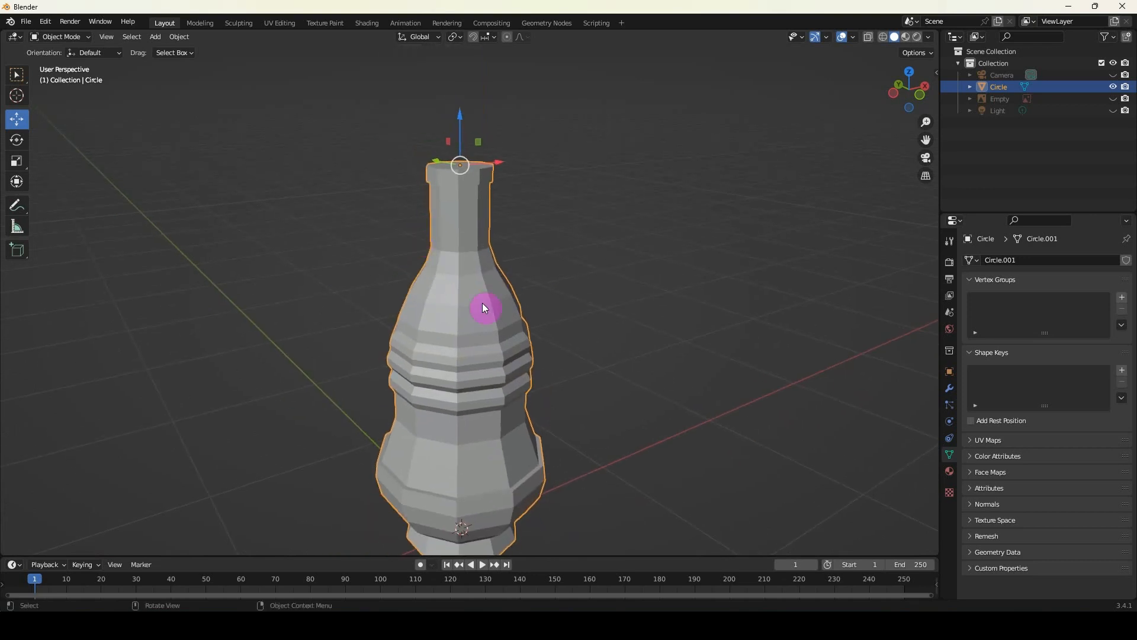
# Switch the bottle to Edit Mode and check its neck mesh from the front in wireframe and solid shading.
pyautogui.scroll(2, 450, 233)
pyautogui.scroll(-1, 448, 237)
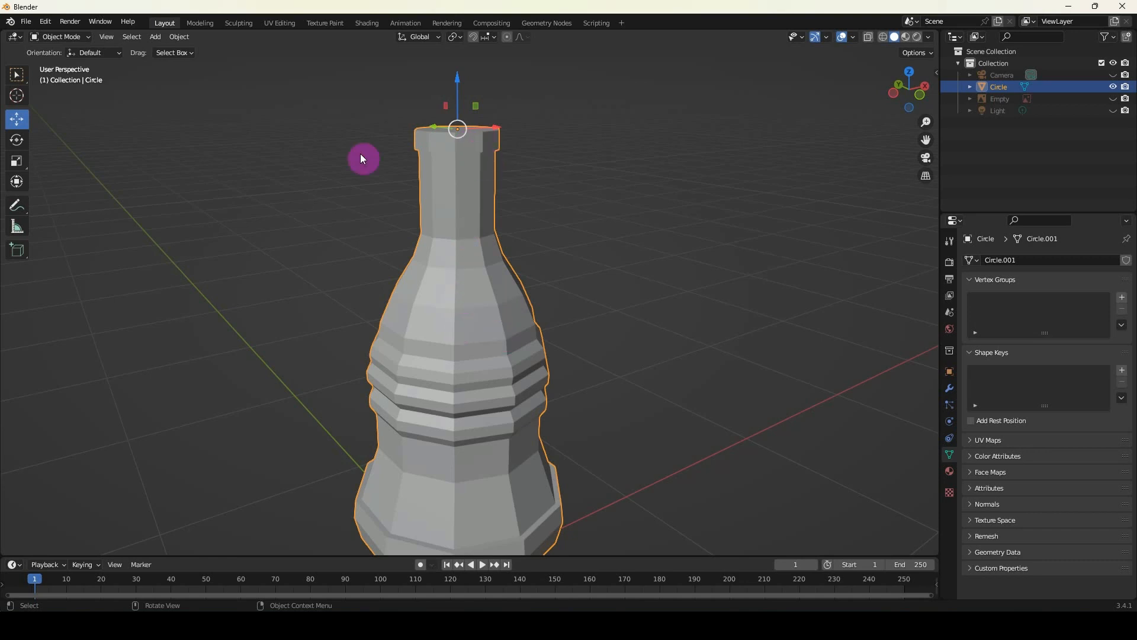
pyautogui.press('Tab')
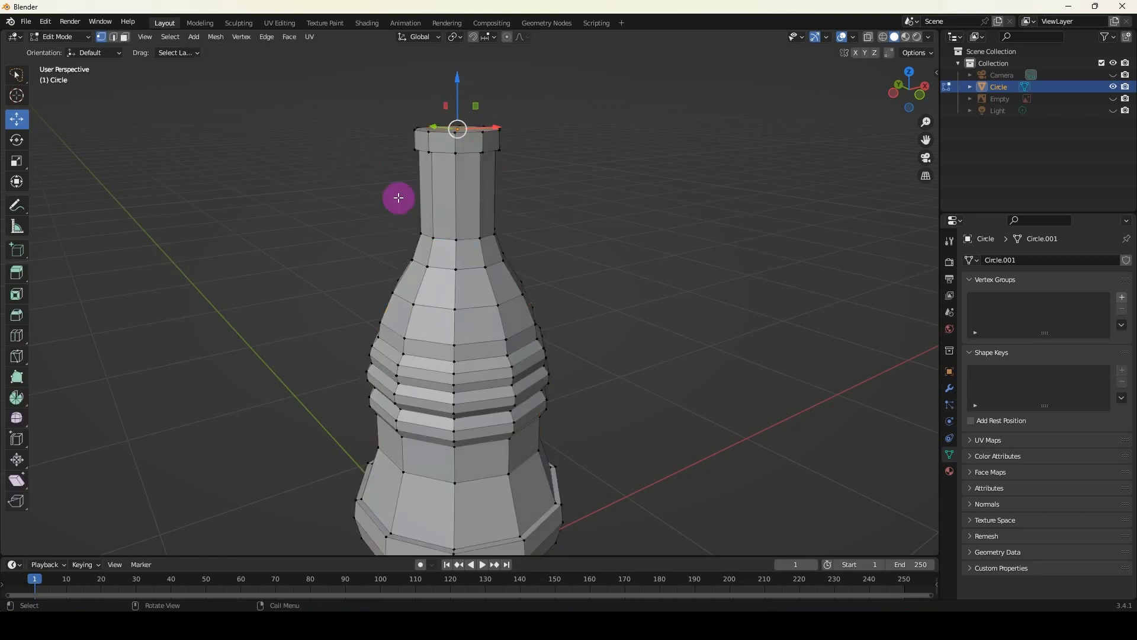
pyautogui.scroll(3, 400, 197)
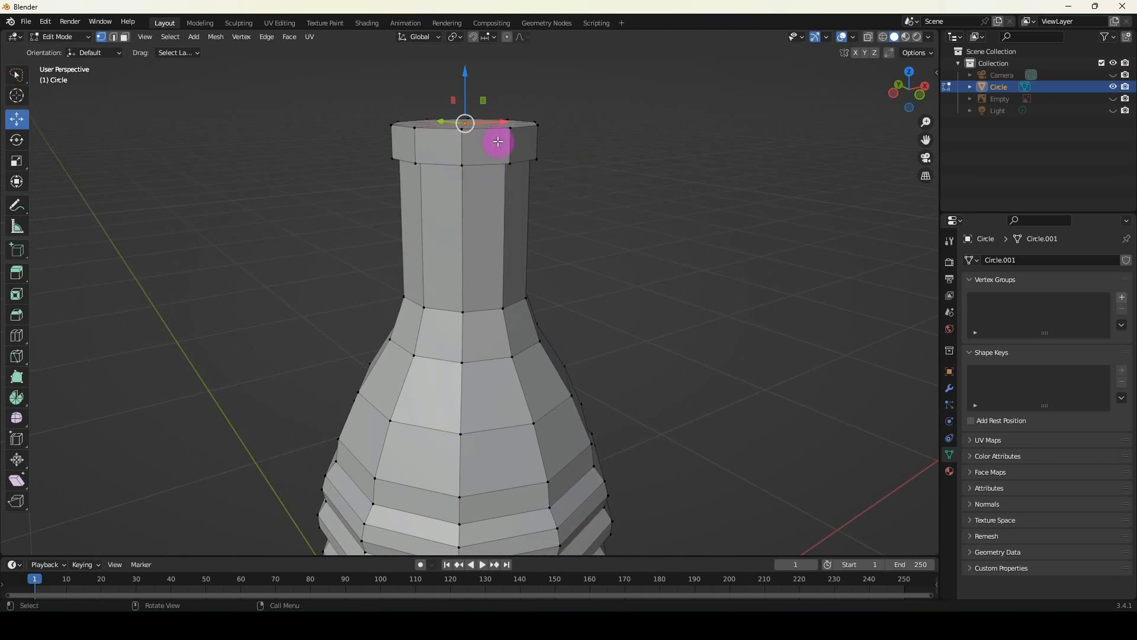
pyautogui.press('KP_1')
pyautogui.keyDown('shift'); pyautogui.moveTo(339, 135); pyautogui.dragTo(477, 192, button='middle'); pyautogui.keyUp('shift')
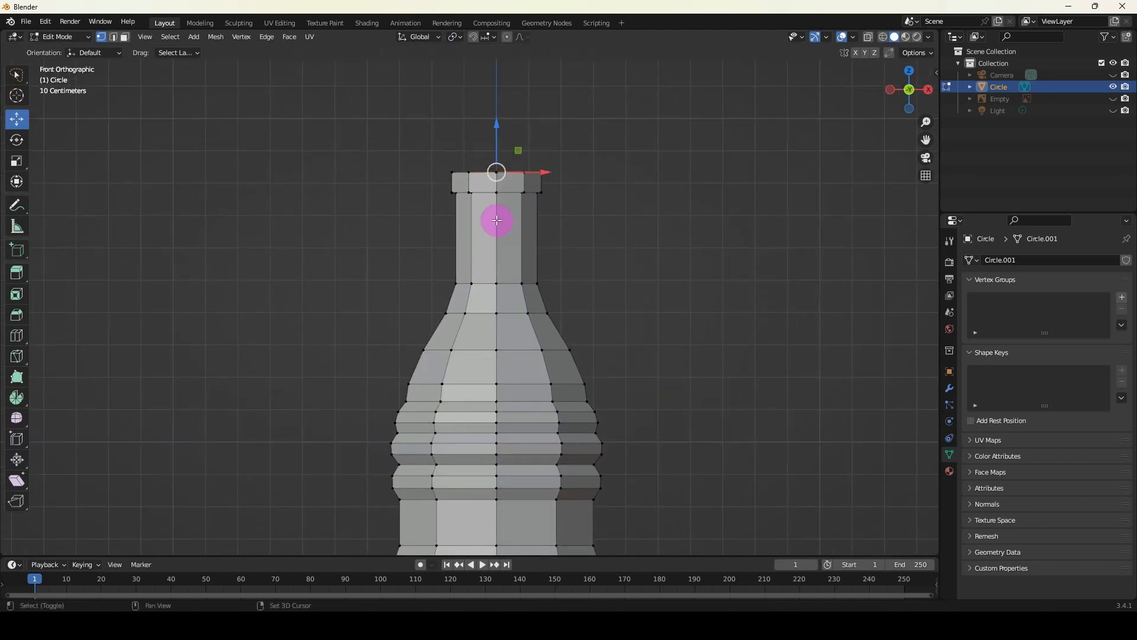
pyautogui.click(882, 37)
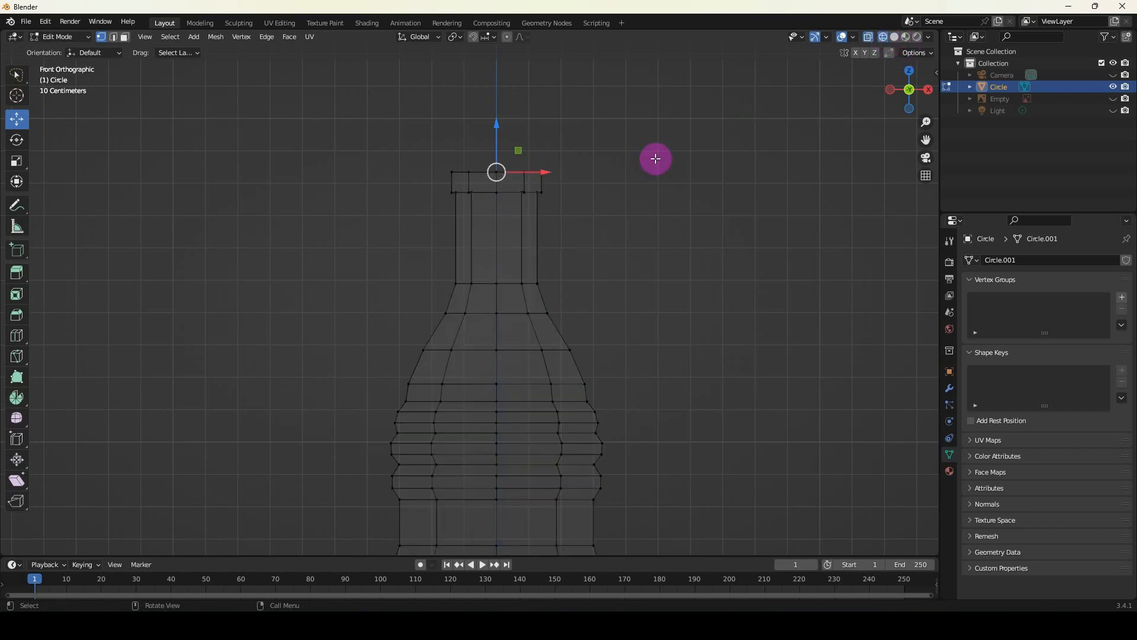
pyautogui.moveTo(535, 183); pyautogui.dragTo(540, 242, button='middle')
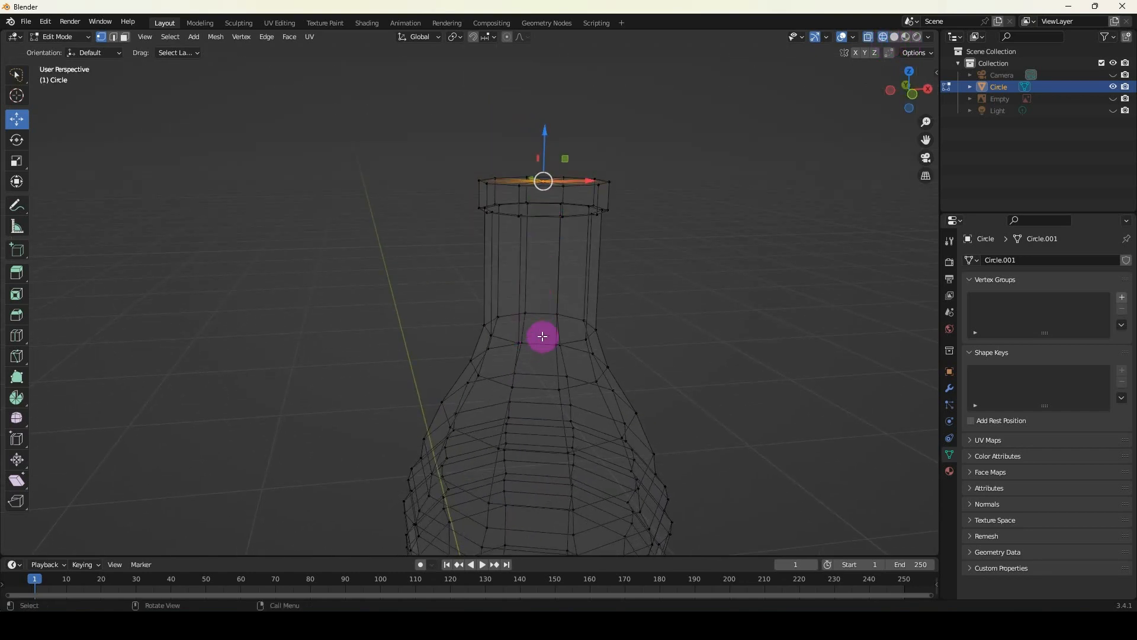
pyautogui.click(895, 37)
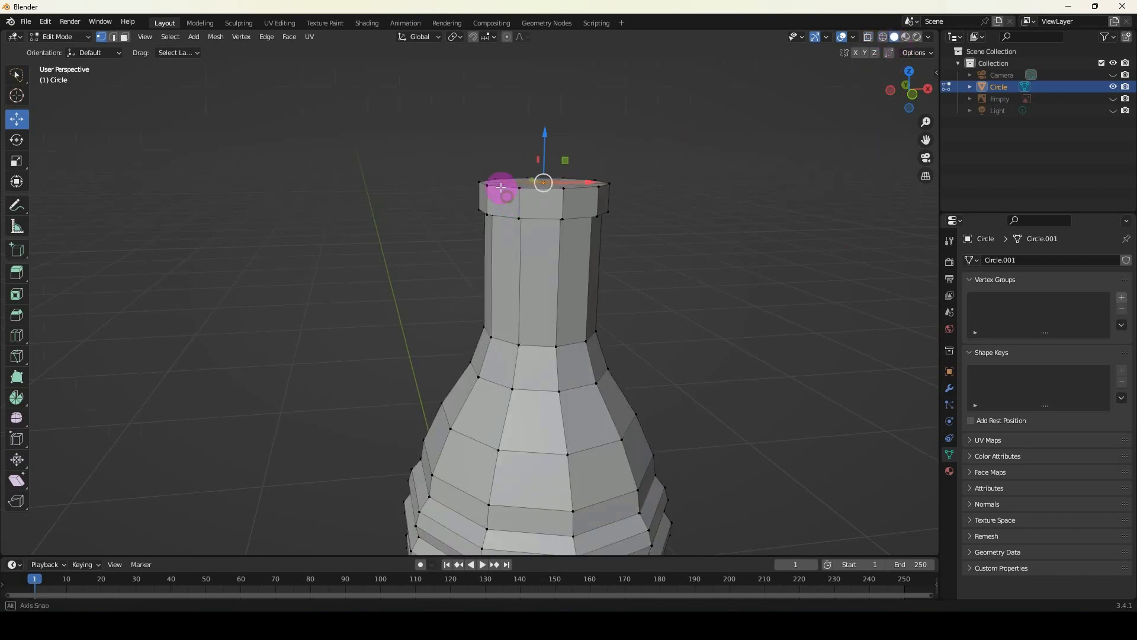
# Try to box-select the bottle's mouth rim vertices from the front view in solid shading.
pyautogui.press('KP_1')
pyautogui.press('b')
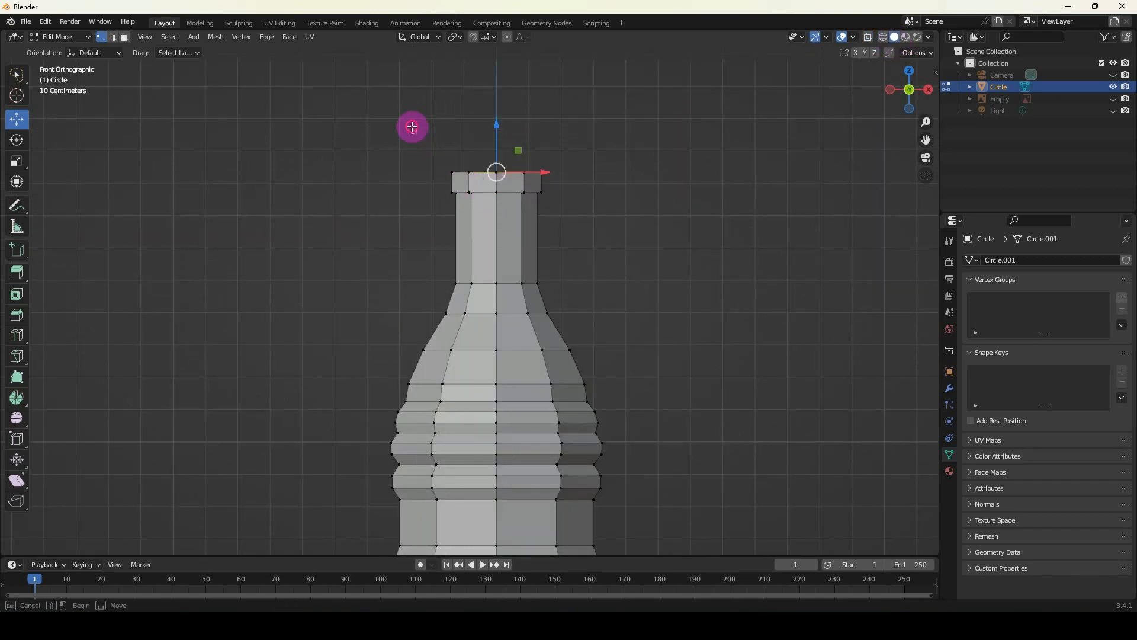
pyautogui.moveTo(412, 126); pyautogui.dragTo(542, 203)
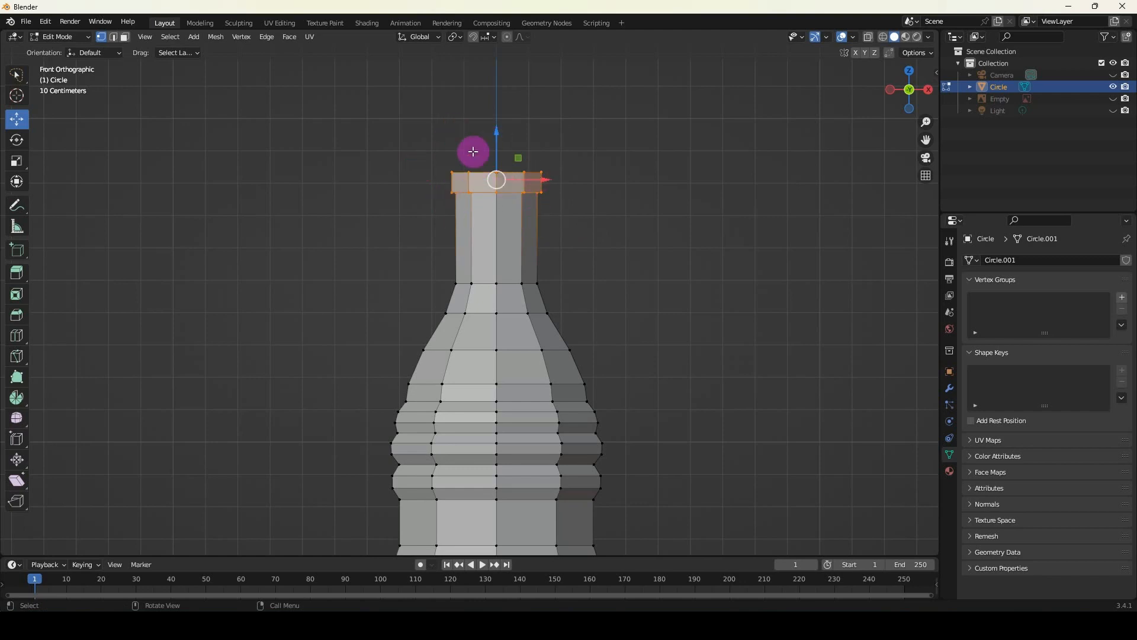
pyautogui.moveTo(476, 197); pyautogui.dragTo(583, 222, button='middle')
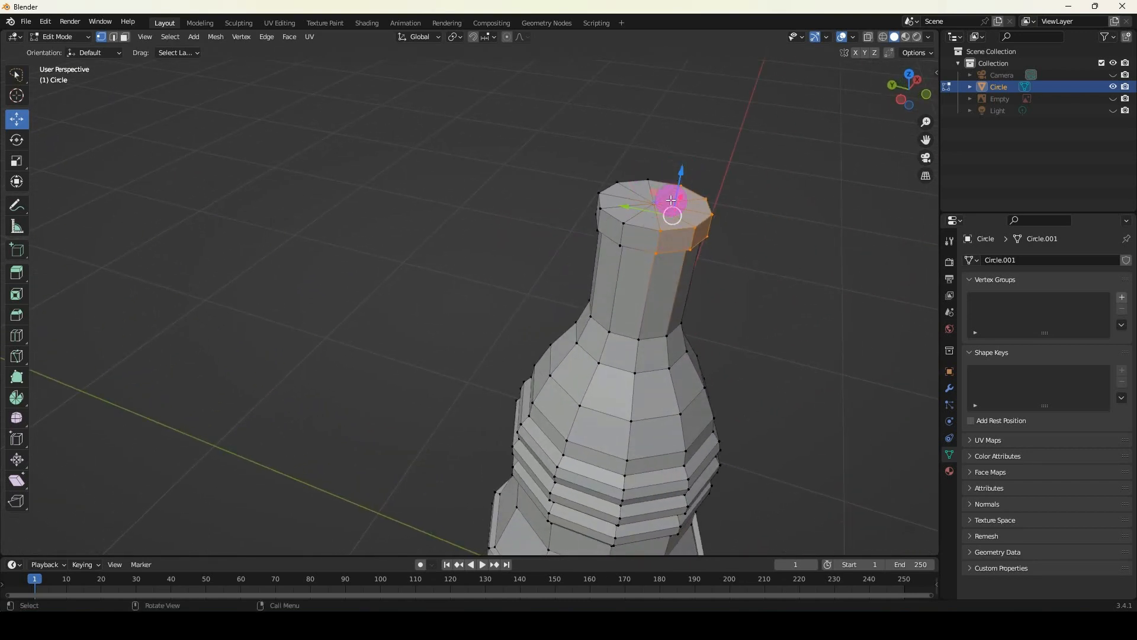
pyautogui.press('KP_1')
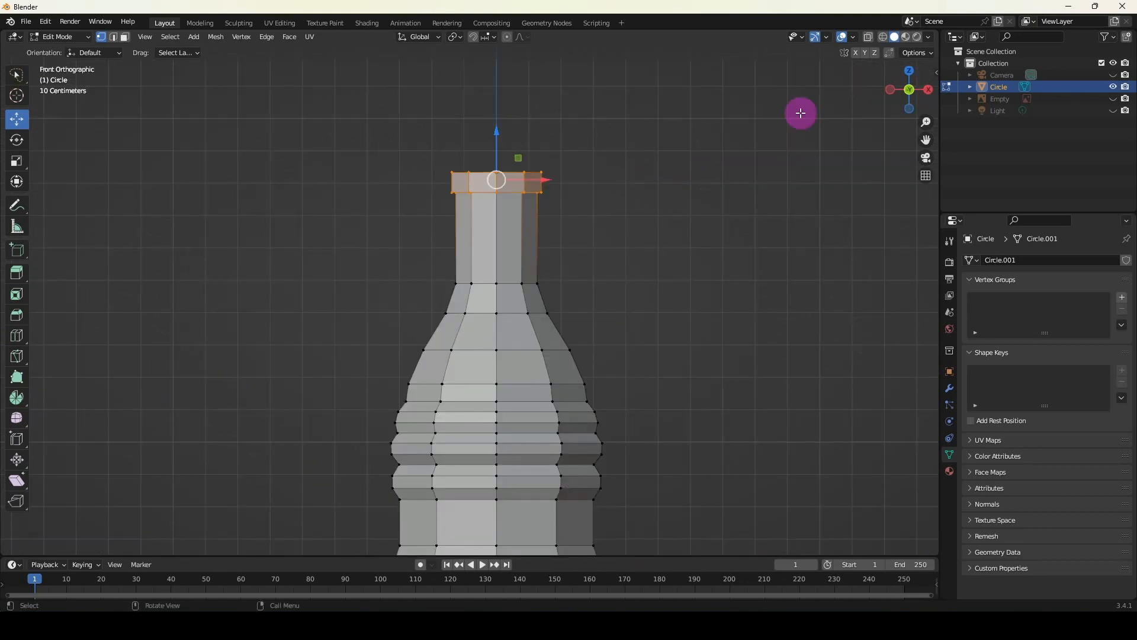
# Box-select all vertices of the mouth rim and its top in wireframe shading and separate the selection into its own object.
pyautogui.click(882, 37)
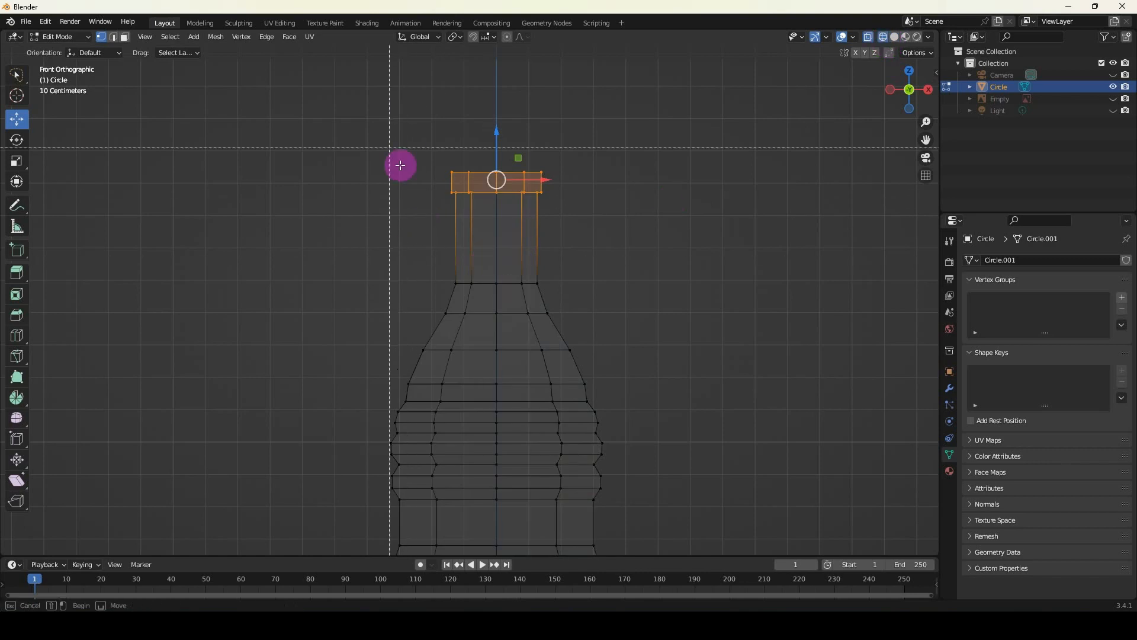
pyautogui.moveTo(359, 100); pyautogui.dragTo(616, 261)
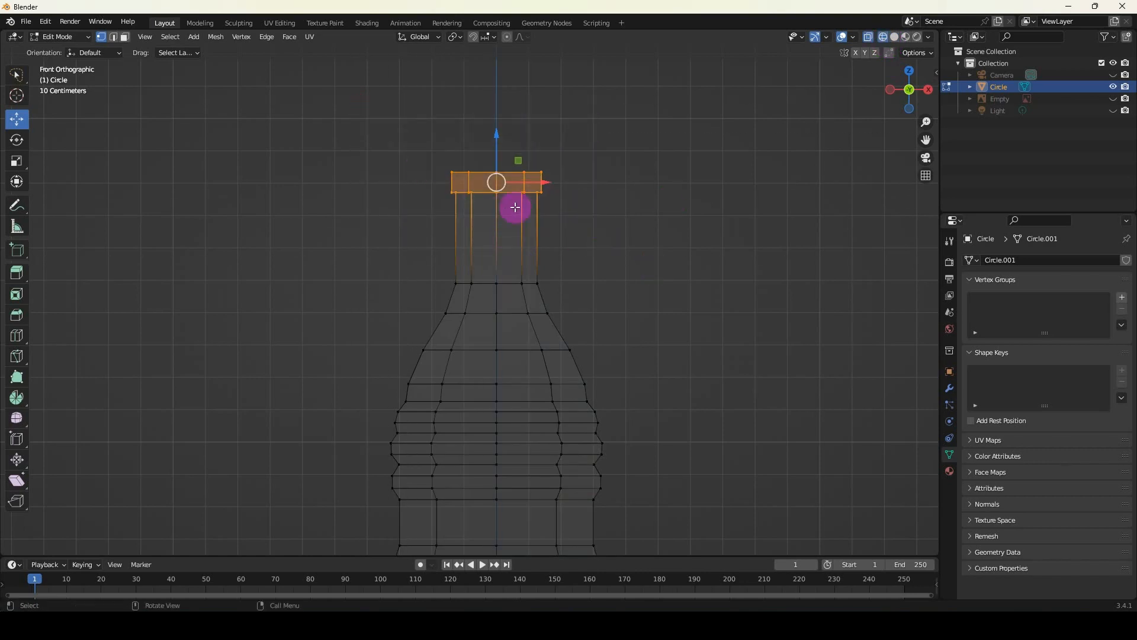
pyautogui.moveTo(516, 204); pyautogui.dragTo(660, 170, button='middle')
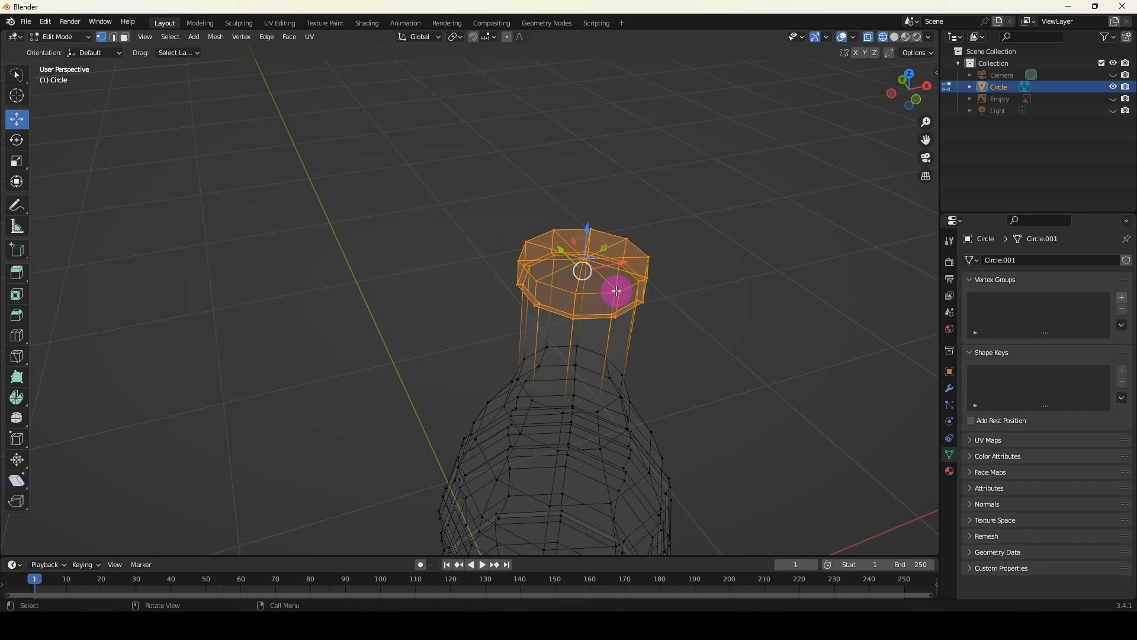
pyautogui.press('KP_1')
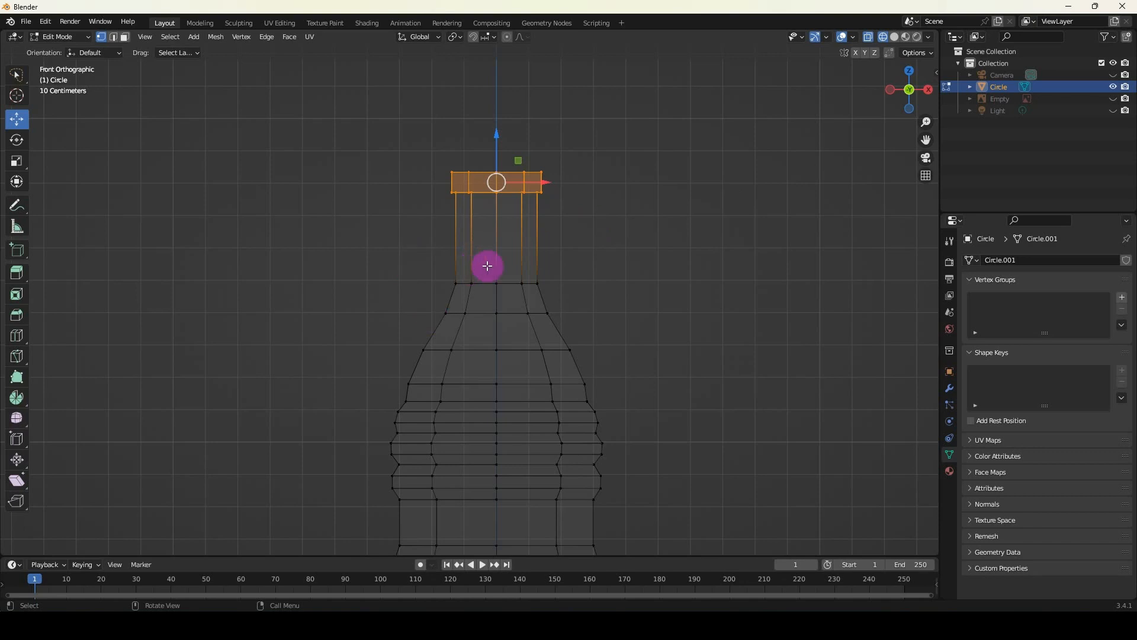
pyautogui.press('p')
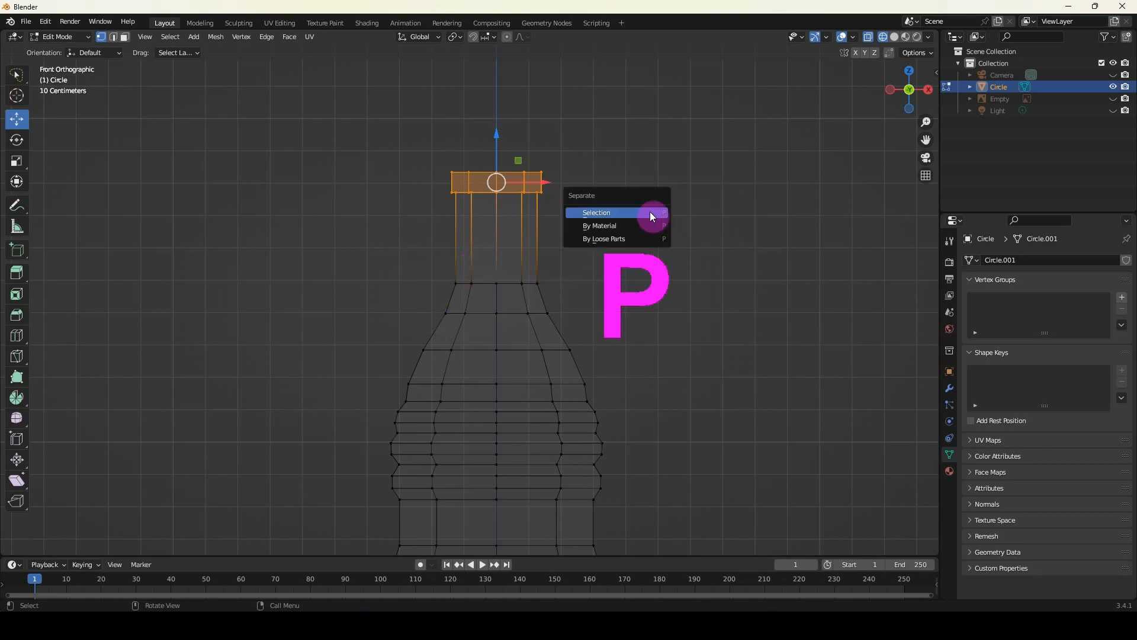
pyautogui.click(603, 213)
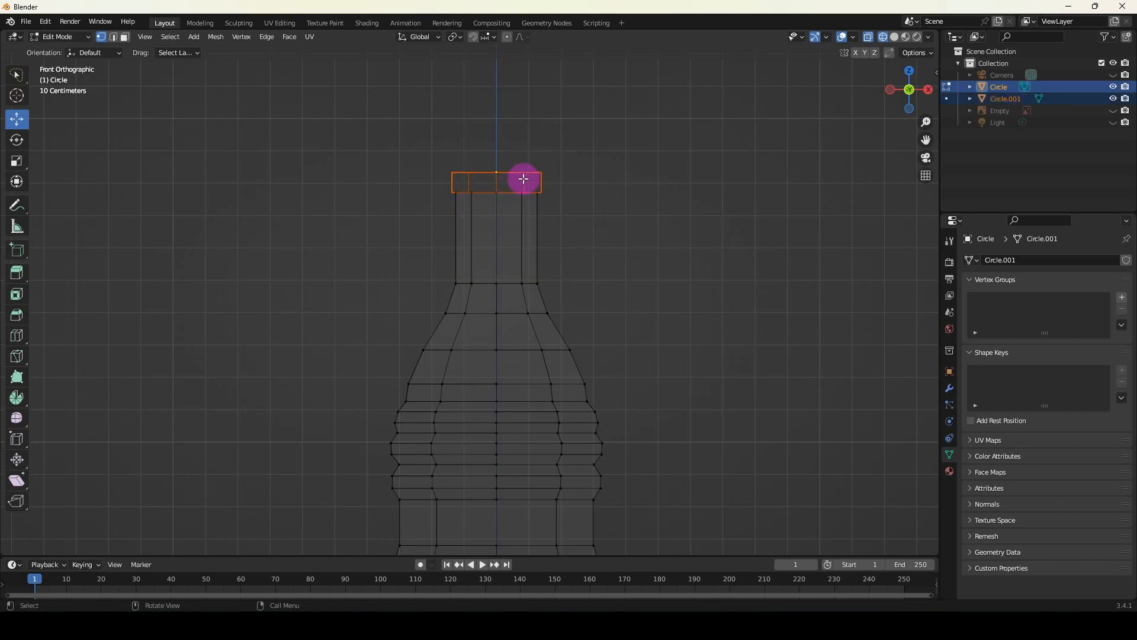
# Return to Object Mode with solid shading and select only the separated cap.
pyautogui.click(75, 39)
pyautogui.click(66, 51)
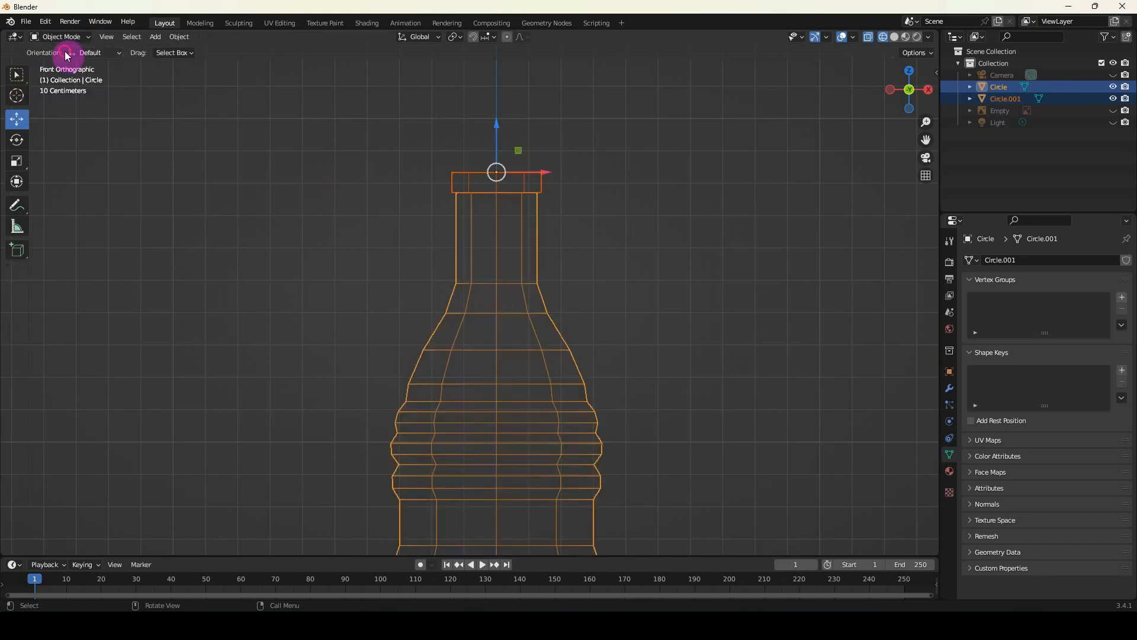
pyautogui.click(894, 37)
pyautogui.moveTo(712, 126)
pyautogui.mouseDown(button='middle')
pyautogui.moveTo(564, 267)
pyautogui.moveTo(579, 283)
pyautogui.mouseUp(button='middle')
pyautogui.scroll(-3, 525, 303)
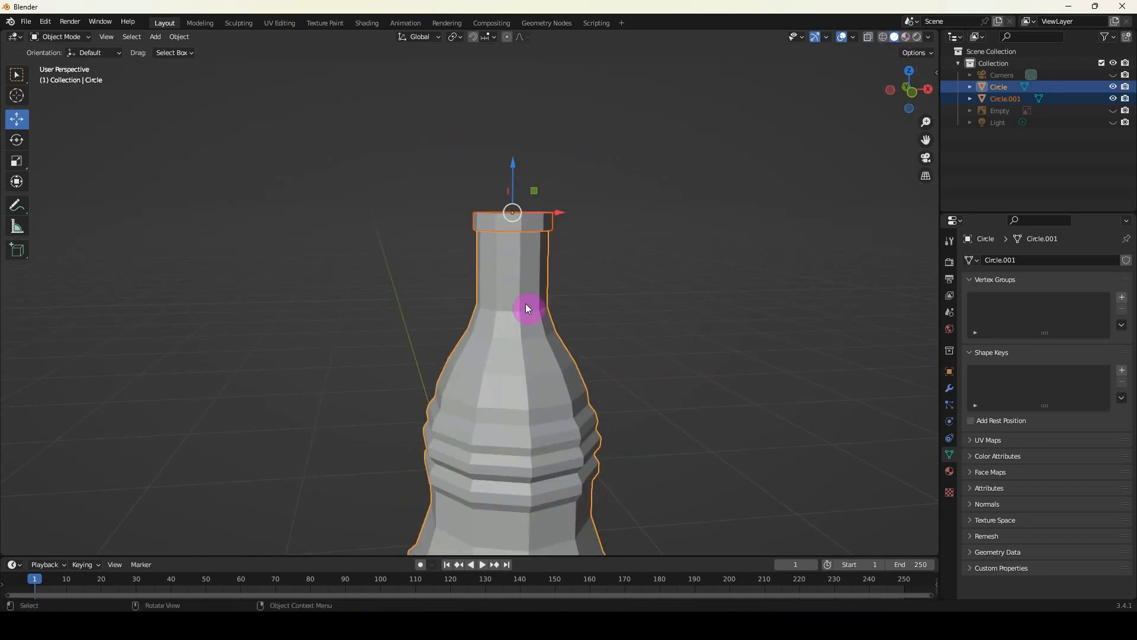
pyautogui.scroll(-3, 502, 262)
pyautogui.moveTo(504, 265); pyautogui.dragTo(464, 224, button='middle')
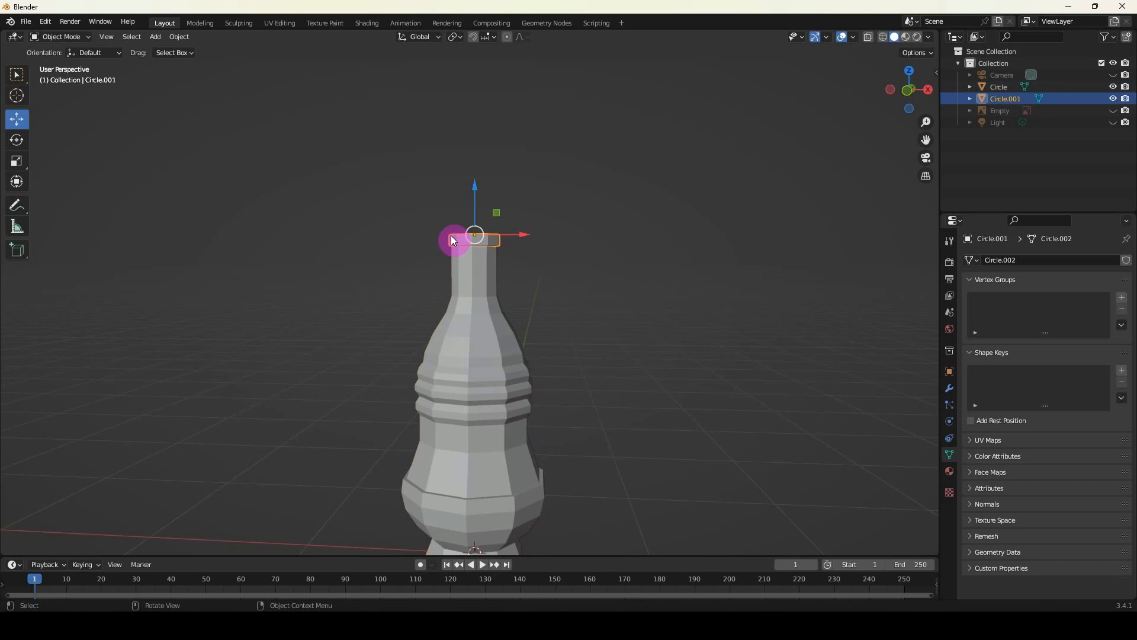
# Move the separated cap about 0.51 m up along Z and check the bottle's open neck in Edit Mode.
pyautogui.moveTo(475, 186); pyautogui.dragTo(475, 76)
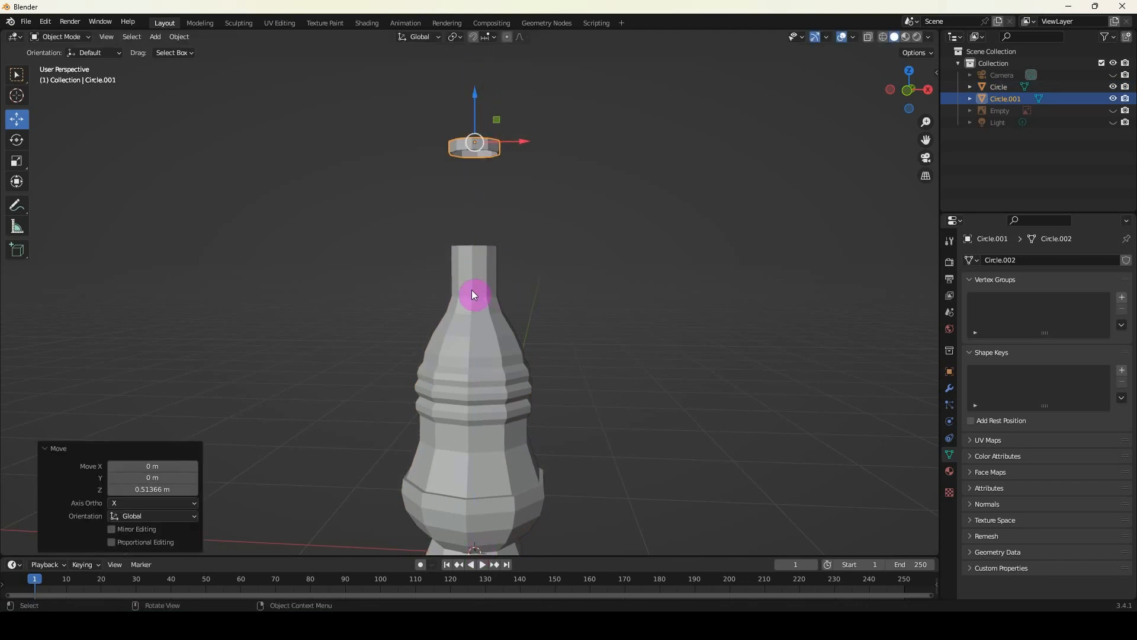
pyautogui.moveTo(473, 295); pyautogui.dragTo(489, 193, button='middle')
pyautogui.scroll(5, 491, 192)
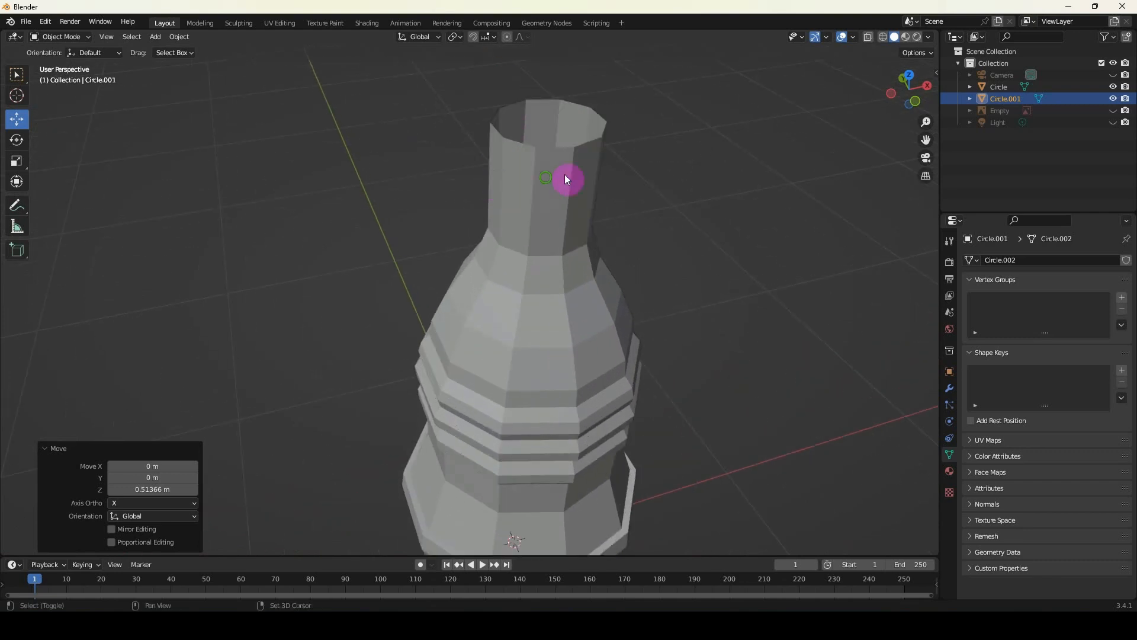
pyautogui.moveTo(0, 0); pyautogui.dragTo(0, 0)
pyautogui.scroll(2, 466, 226)
pyautogui.keyDown('shift'); pyautogui.moveTo(565, 175); pyautogui.dragTo(450, 255, button='middle'); pyautogui.keyUp('shift')
pyautogui.click(443, 246)
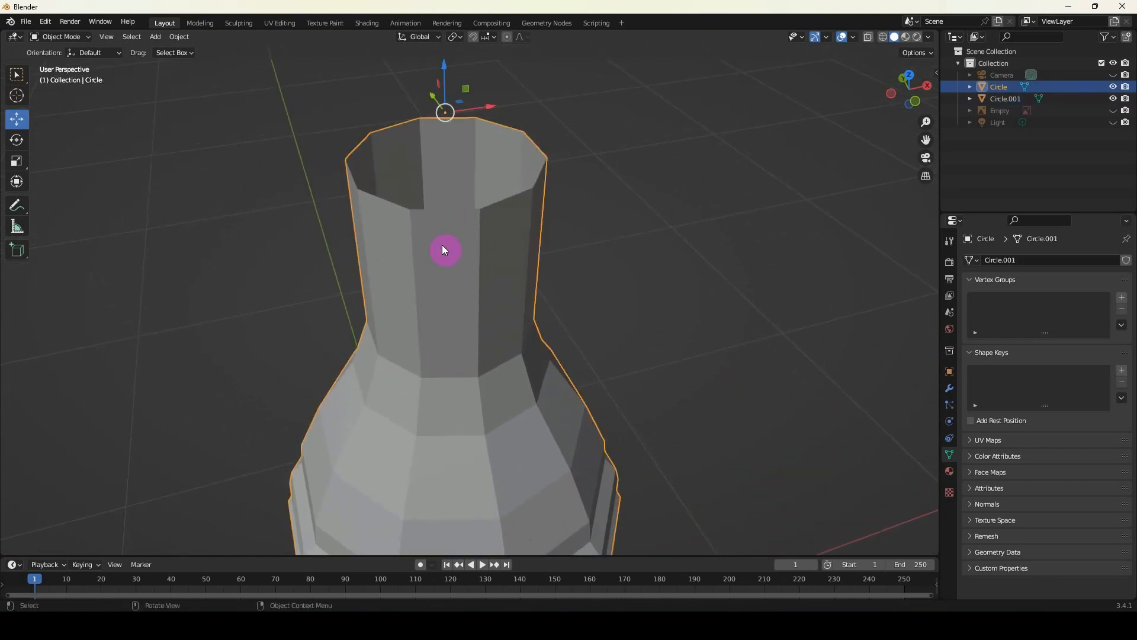
pyautogui.press('Tab')
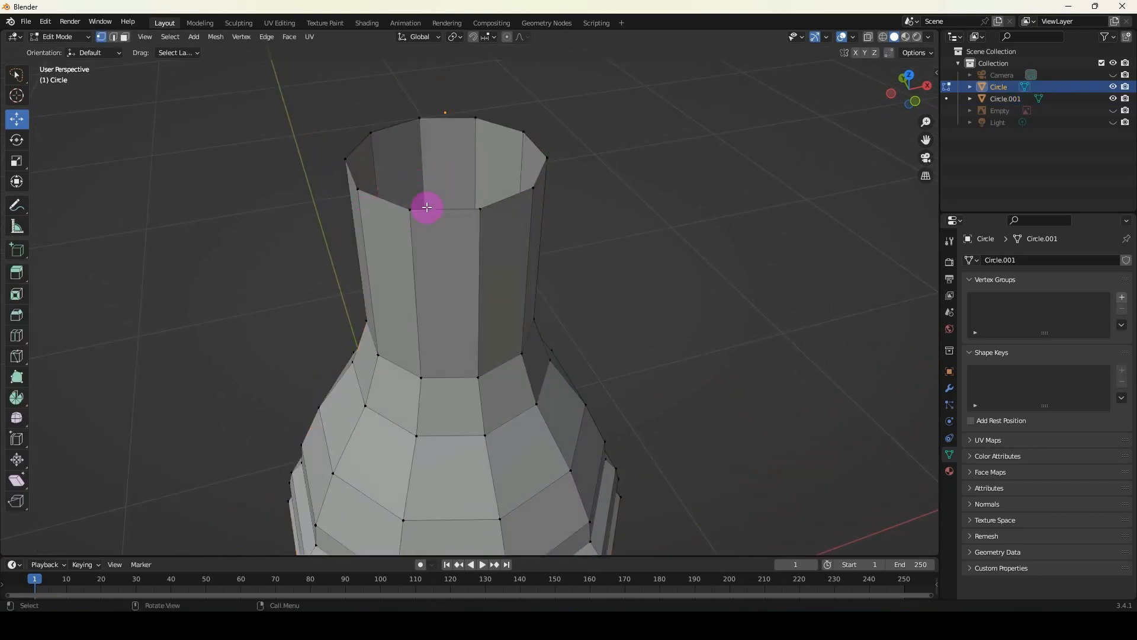
pyautogui.scroll(-3, 400, 171)
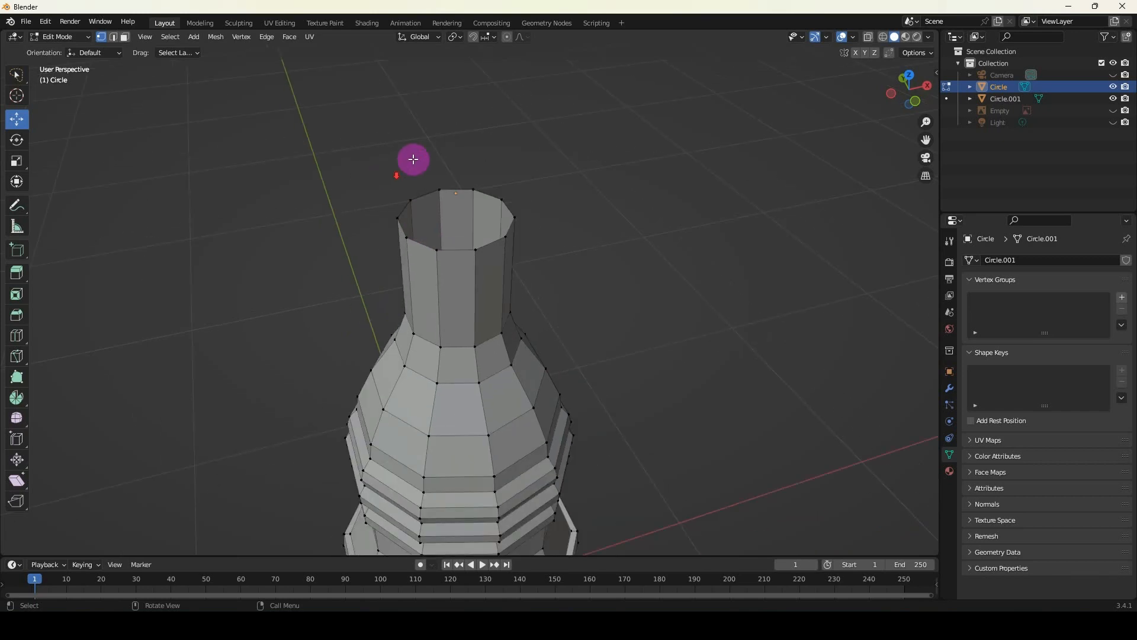
# Return to Object Mode and undo the cap's move off the neck.
pyautogui.press('Tab')
pyautogui.hotkey('ctrl', 'z')
pyautogui.hotkey('ctrl', 'z')
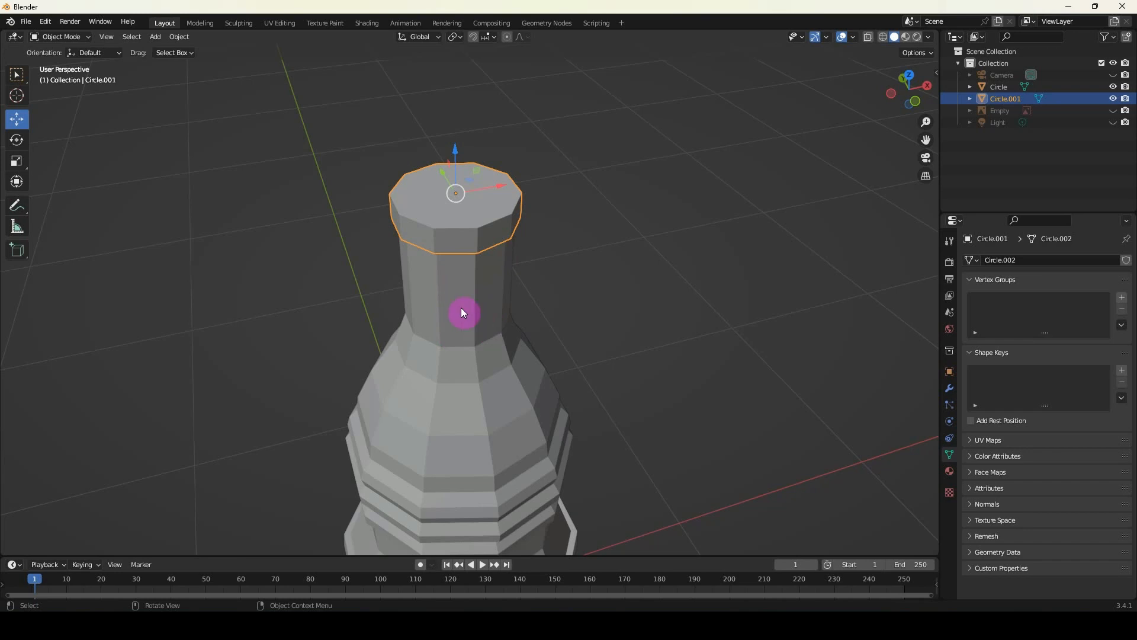
pyautogui.moveTo(447, 292); pyautogui.dragTo(453, 267, button='middle')
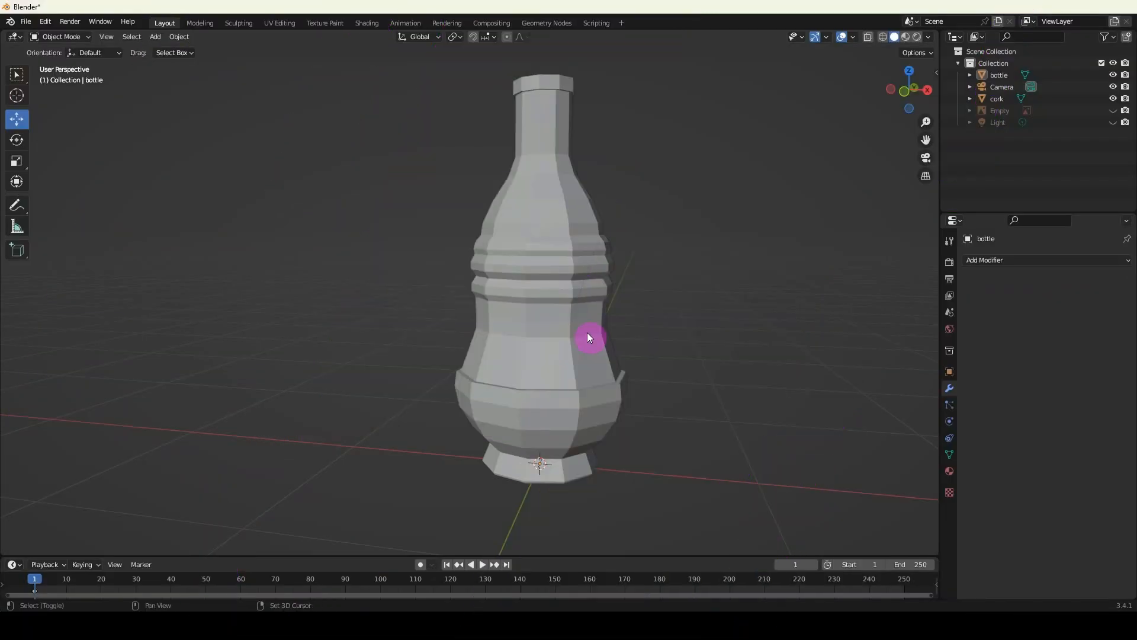
pyautogui.moveTo(587, 332)
pyautogui.mouseDown(button='middle')
pyautogui.moveTo(624, 358)
pyautogui.moveTo(577, 352)
pyautogui.mouseUp(button='middle')
pyautogui.moveTo(628, 307); pyautogui.dragTo(591, 320, button='middle')
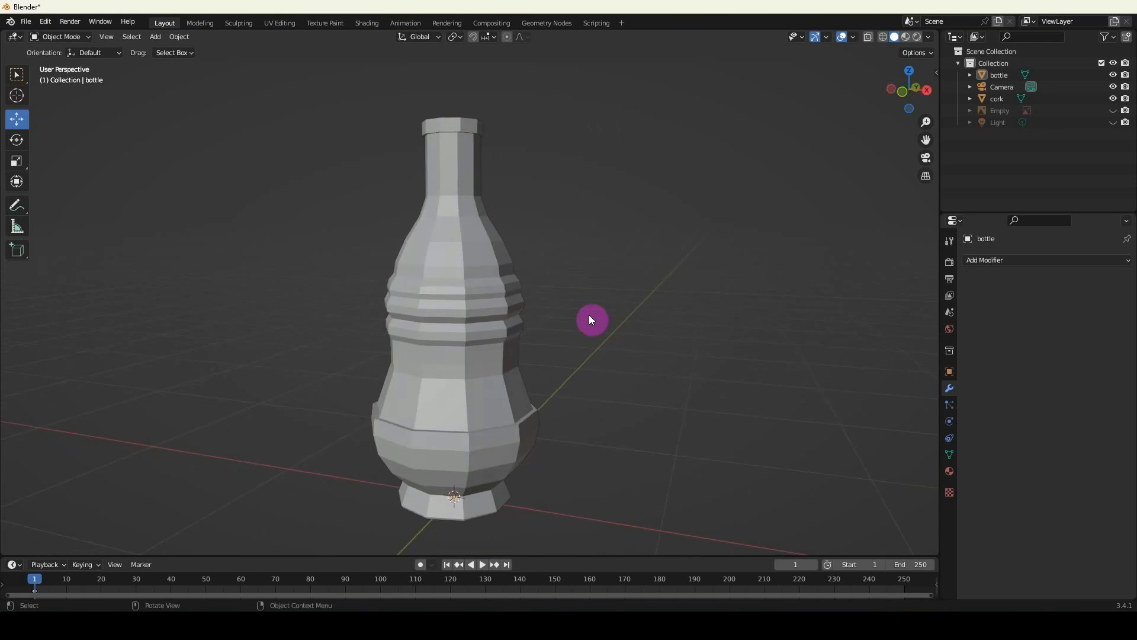
pyautogui.moveTo(467, 316)
pyautogui.mouseDown(button='middle')
pyautogui.moveTo(520, 314)
pyautogui.moveTo(481, 302)
pyautogui.mouseUp(button='middle')
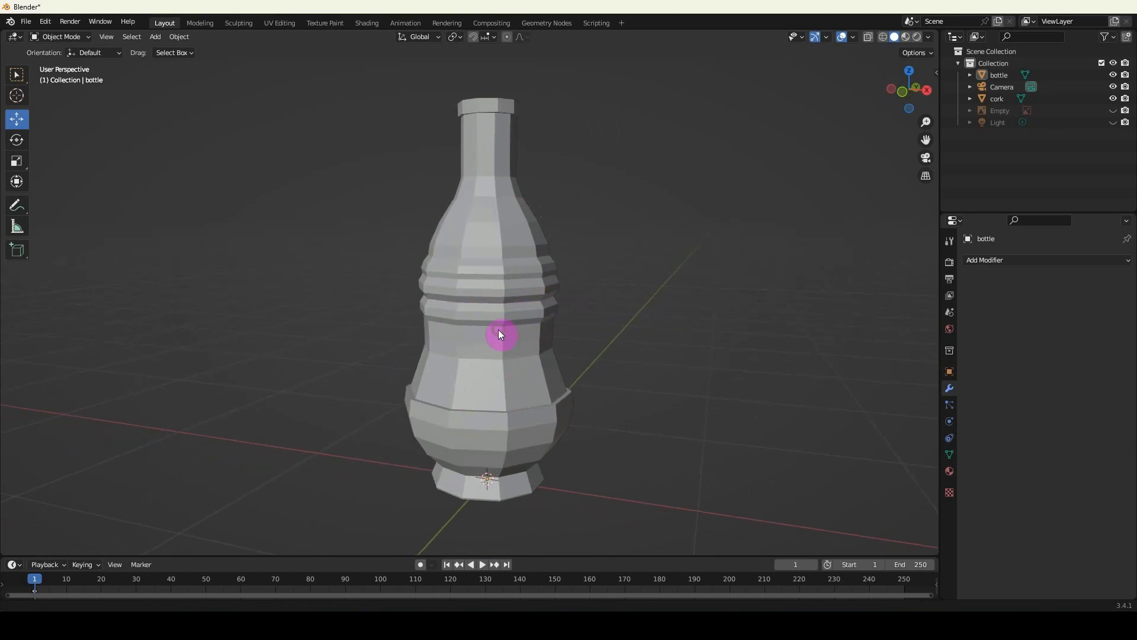
pyautogui.moveTo(499, 329); pyautogui.dragTo(520, 337, button='middle')
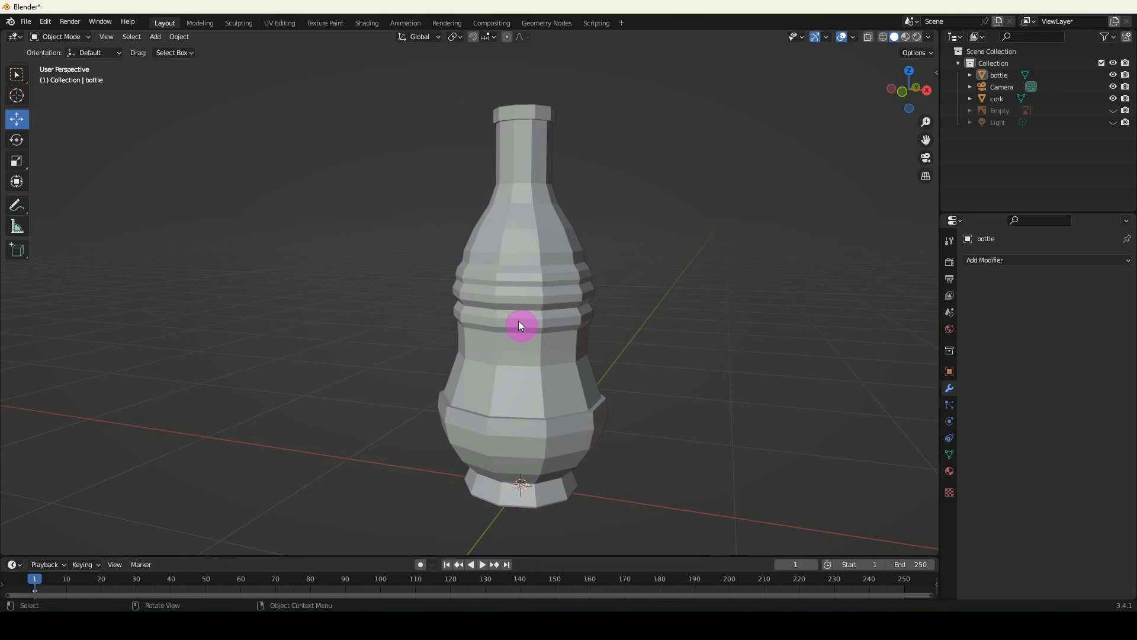
# Switch the bottle object to Edit Mode with its whole mesh selected and apply Shade Smooth to its faces.
pyautogui.click(536, 265)
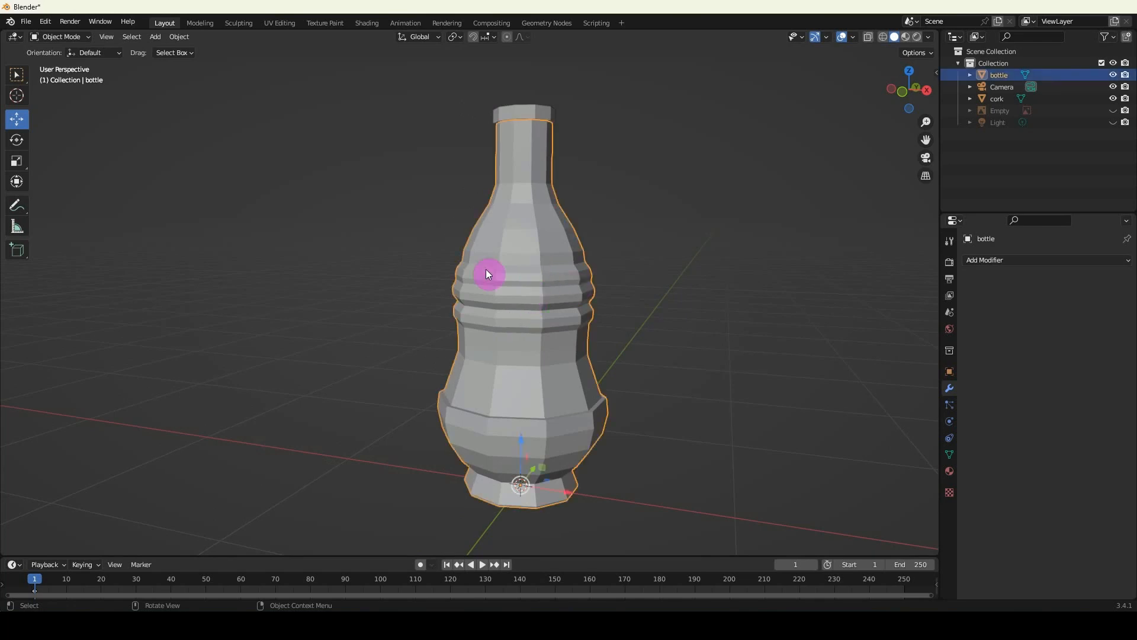
pyautogui.press('Tab')
pyautogui.press('Tab')
pyautogui.press('Tab')
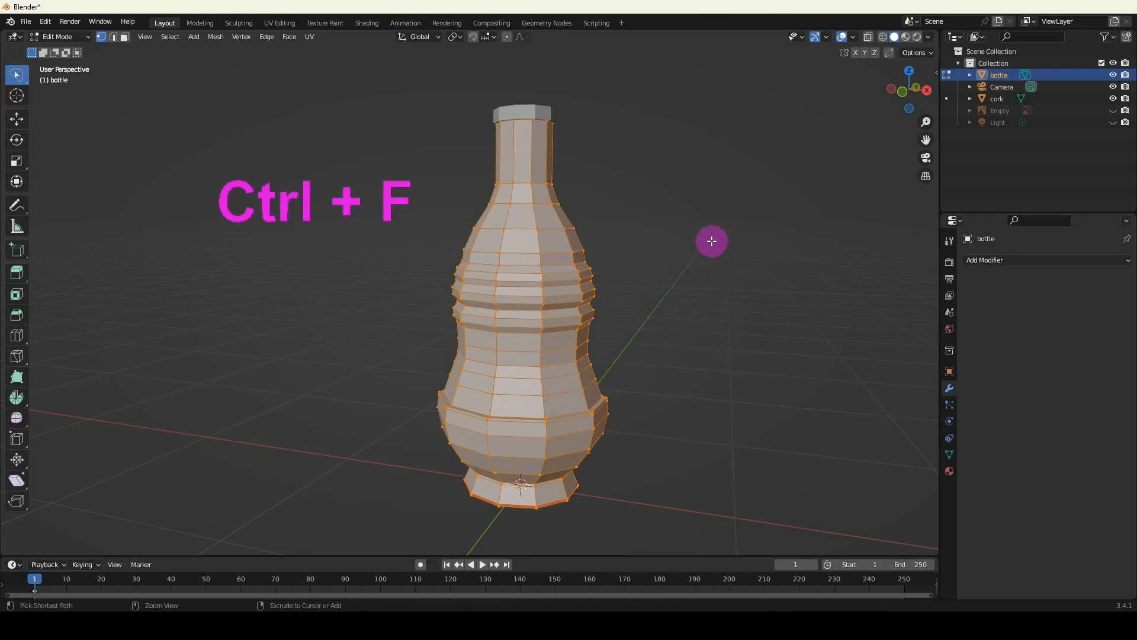
pyautogui.hotkey('ctrl', 'f')
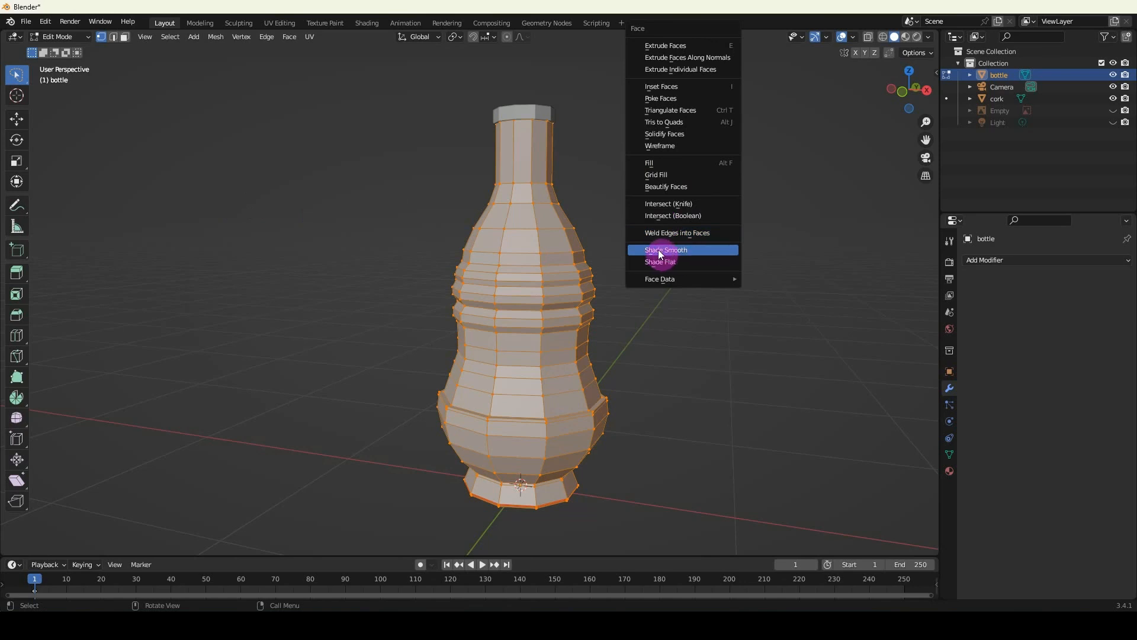
pyautogui.click(682, 249)
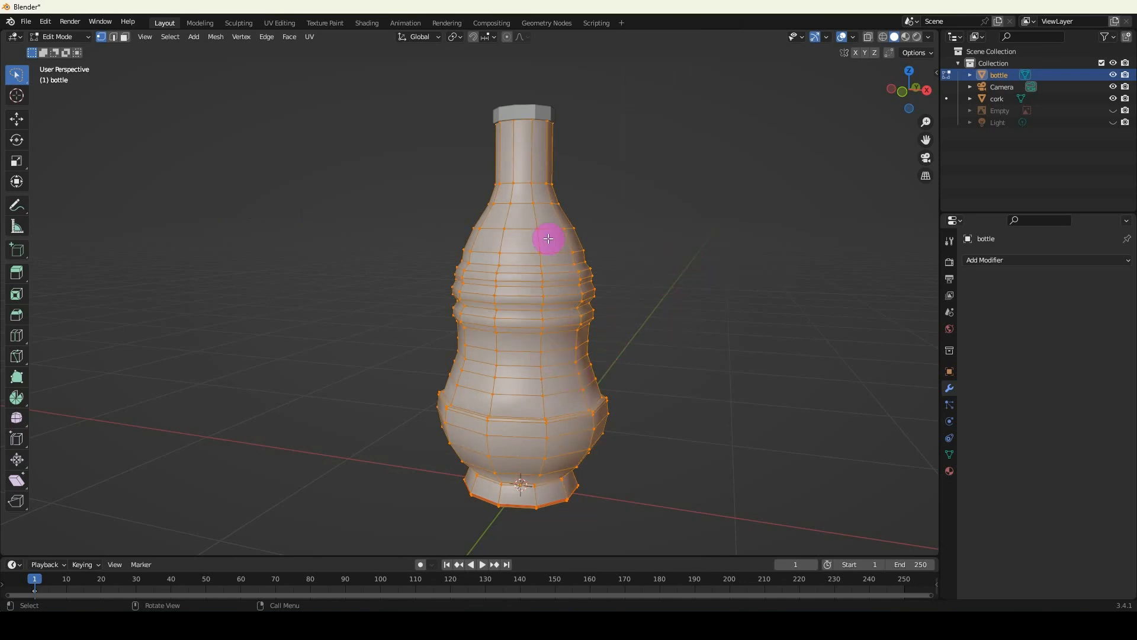
pyautogui.moveTo(584, 415); pyautogui.dragTo(713, 385, button='middle')
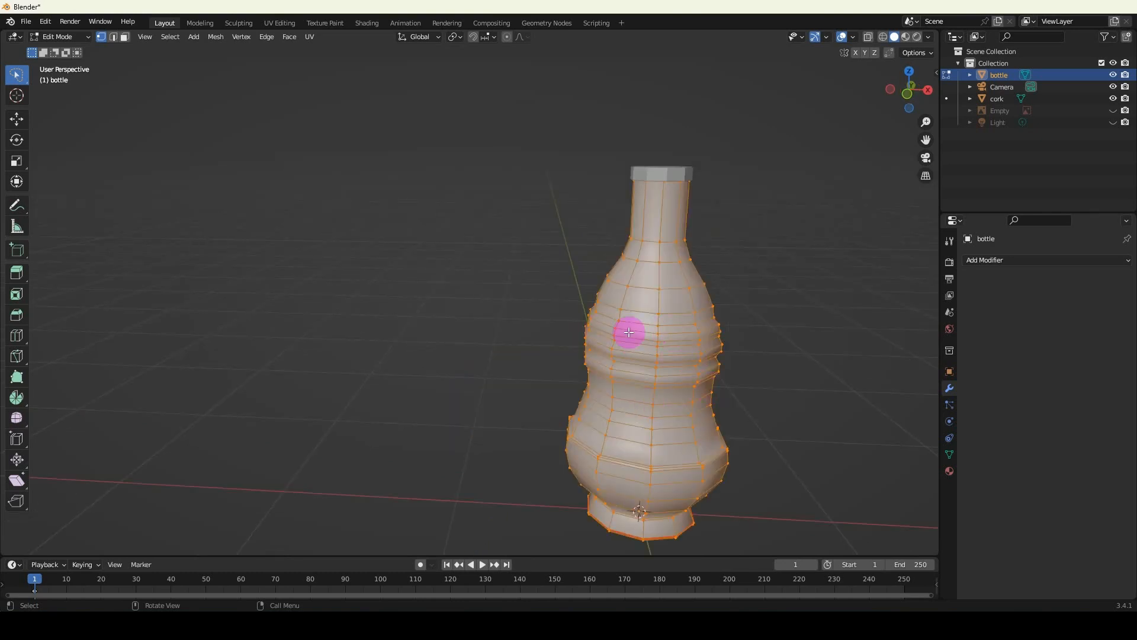
# Return the bottle to Object Mode and add a Subdivision Surface modifier to it.
pyautogui.keyDown('shift'); pyautogui.moveTo(628, 332); pyautogui.dragTo(569, 325, button='middle'); pyautogui.keyUp('shift')
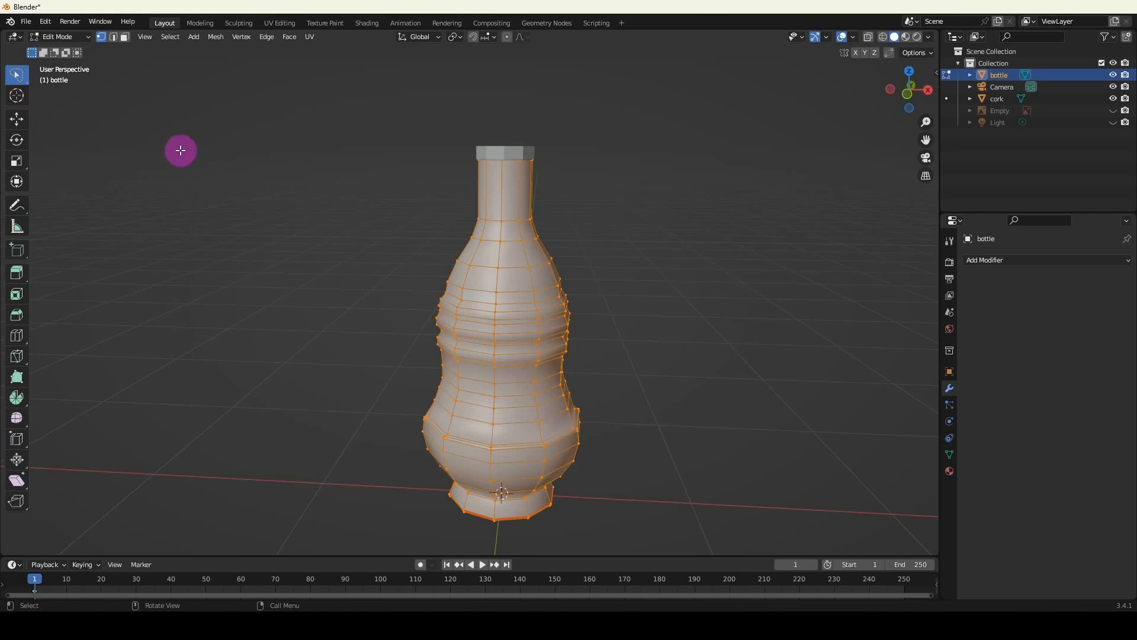
pyautogui.click(81, 37)
pyautogui.click(75, 51)
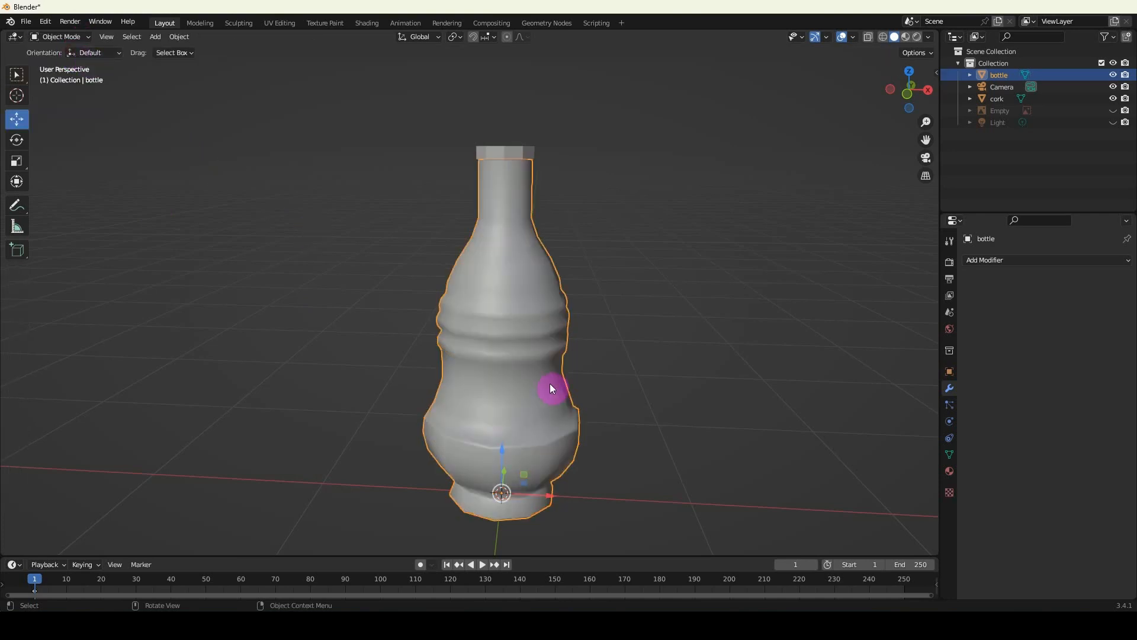
pyautogui.keyDown('shift'); pyautogui.moveTo(549, 383); pyautogui.dragTo(543, 351, button='middle'); pyautogui.keyUp('shift')
pyautogui.scroll(2, 524, 338)
pyautogui.scroll(-3, 510, 315)
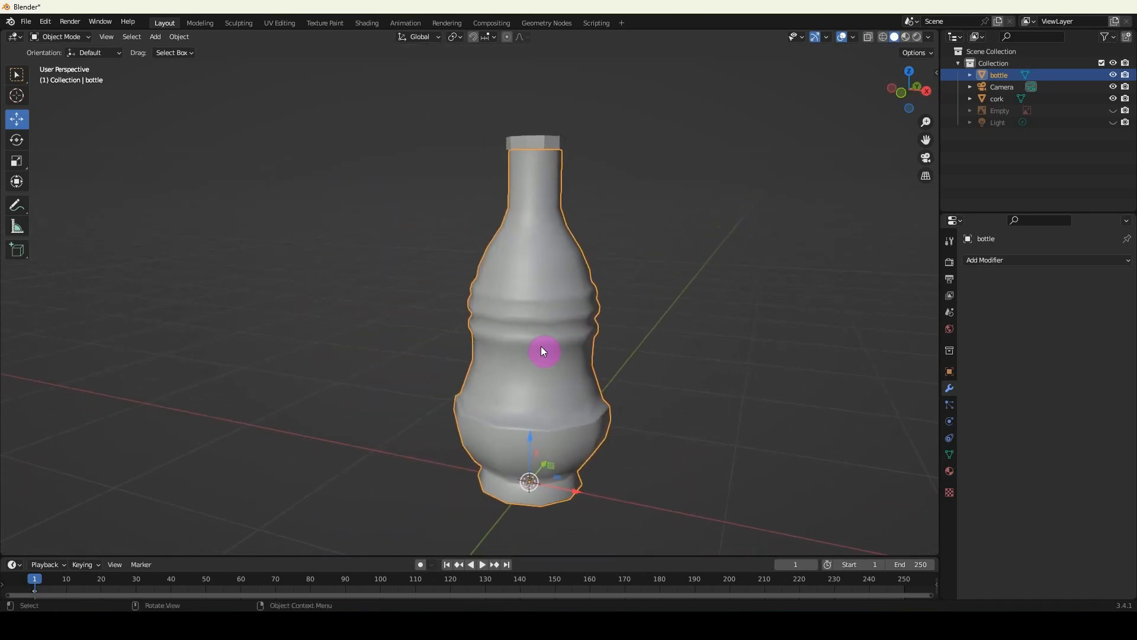
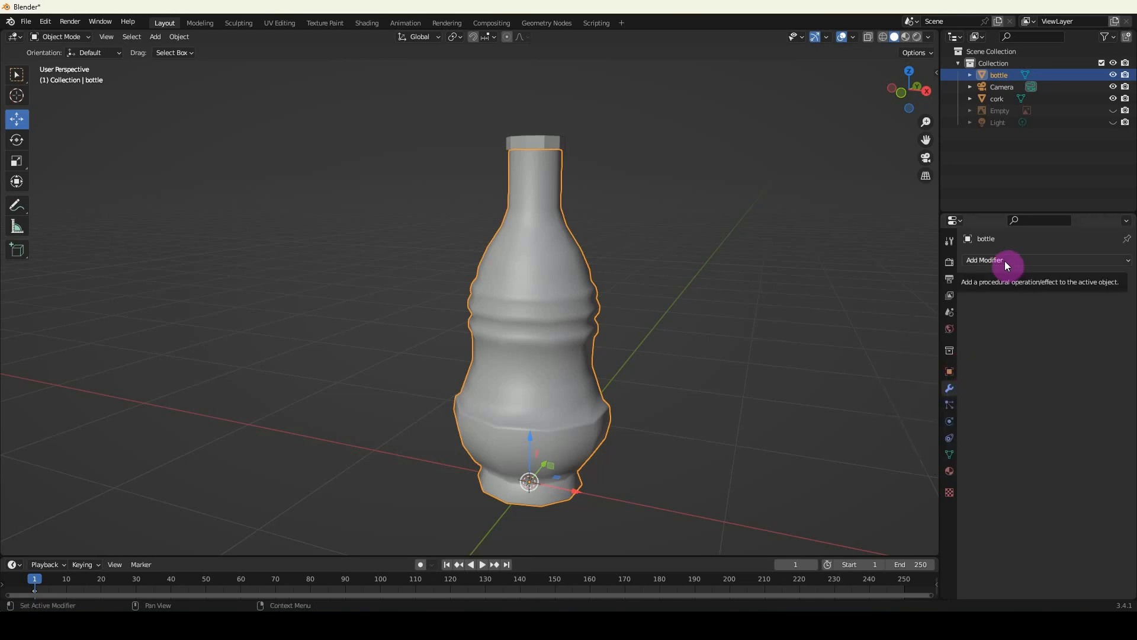
pyautogui.click(986, 264)
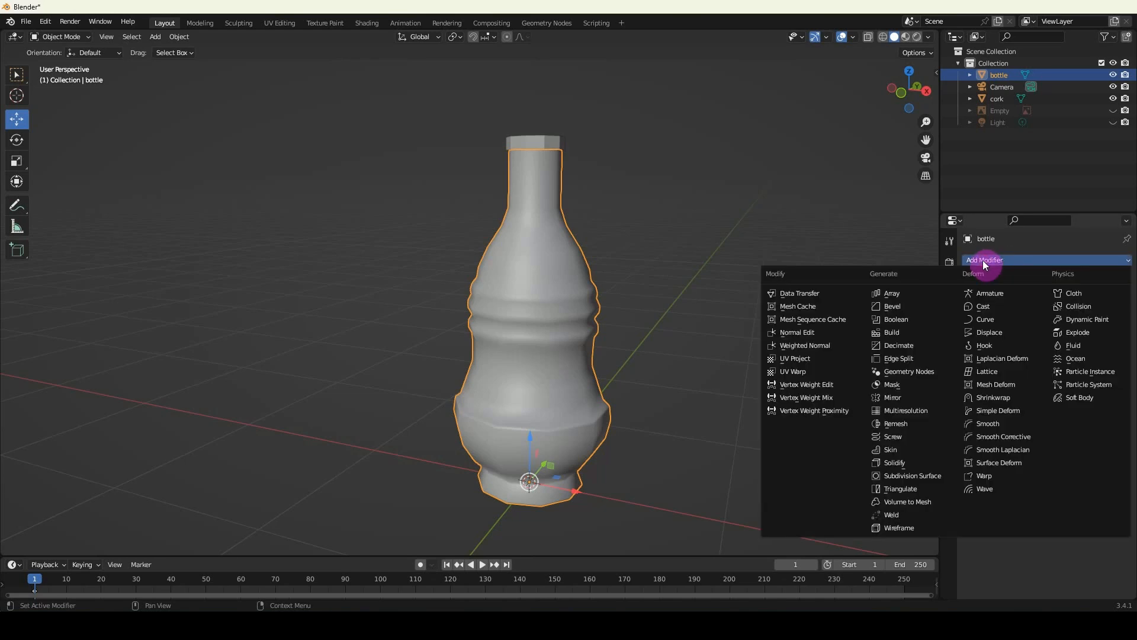
pyautogui.click(919, 481)
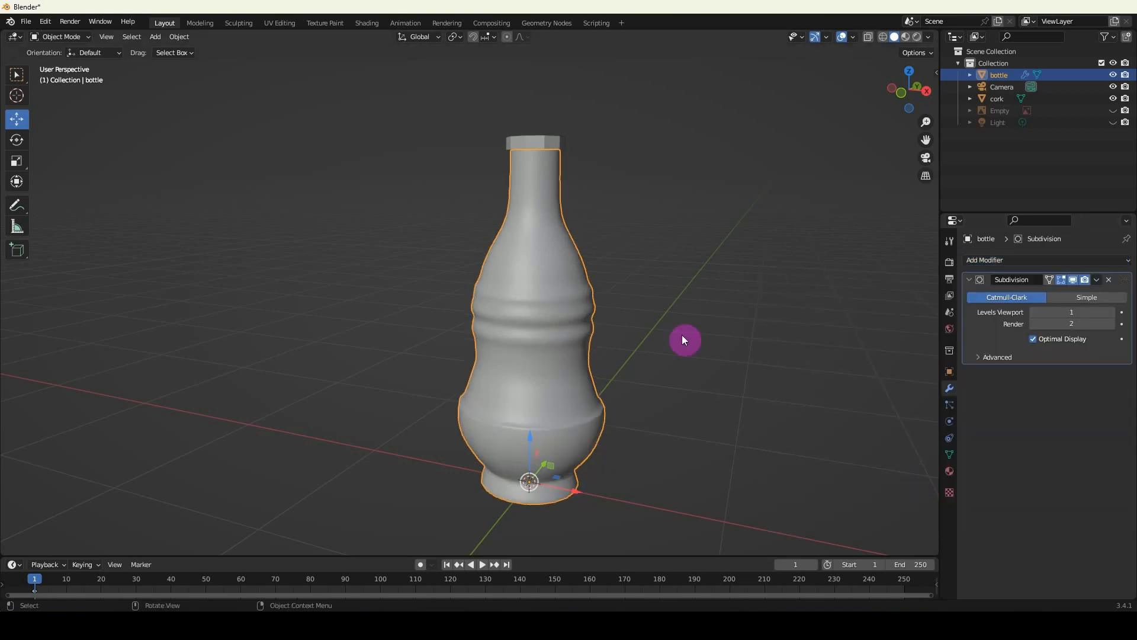
# Examine the subdivided bottle's surface from several angles and compare it with its mesh cage in Edit Mode.
pyautogui.scroll(2, 553, 373)
pyautogui.moveTo(560, 303); pyautogui.dragTo(461, 277, button='middle')
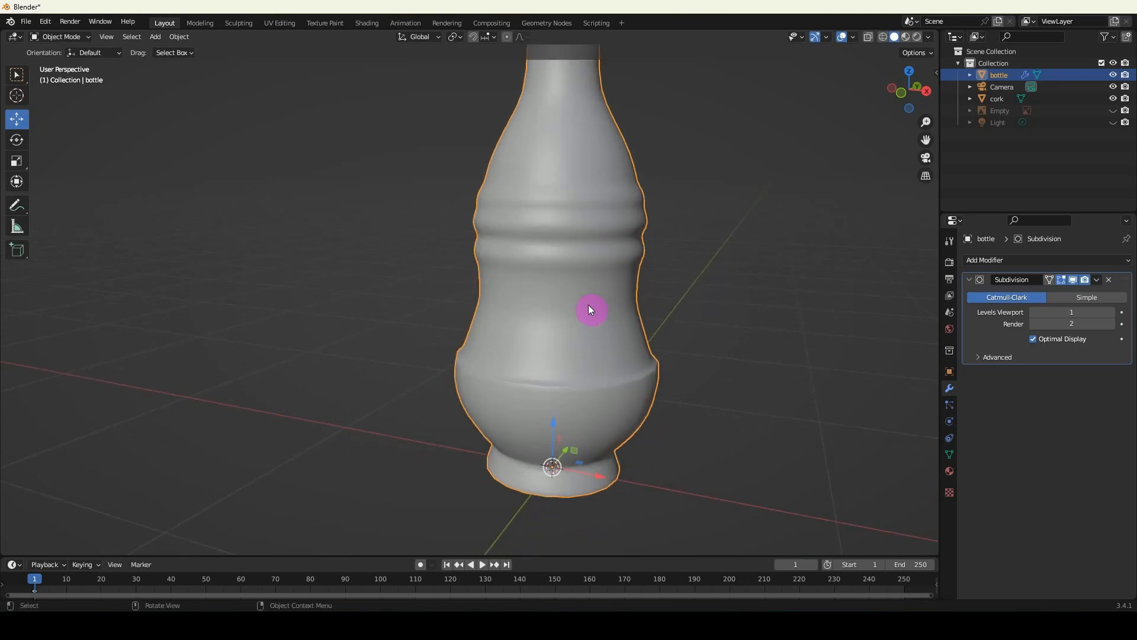
pyautogui.moveTo(590, 309); pyautogui.dragTo(574, 325, button='middle')
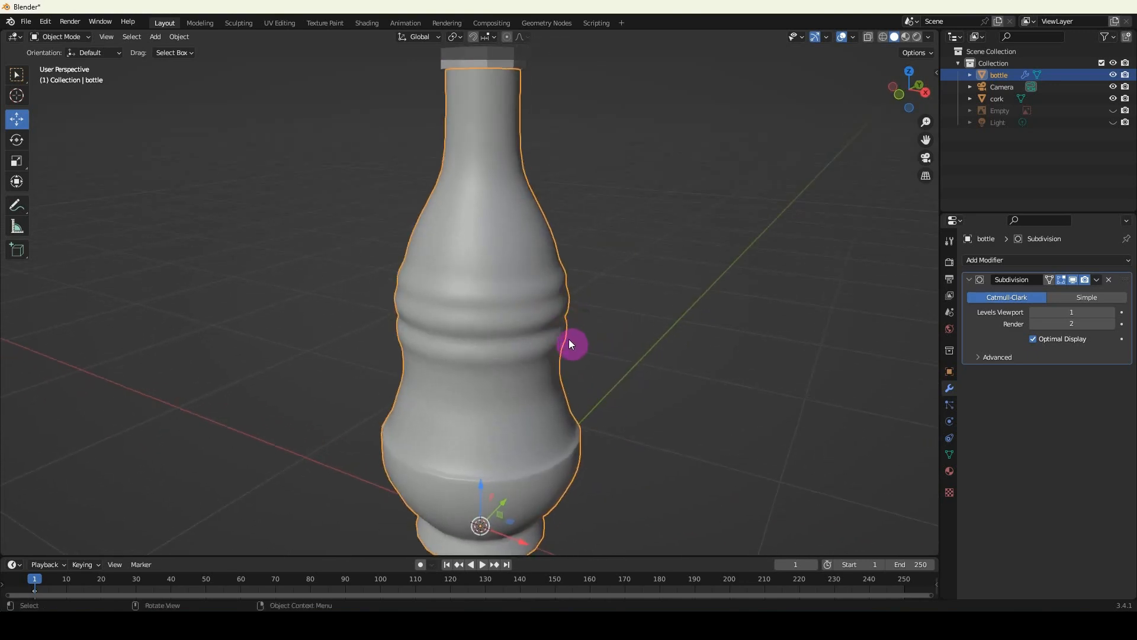
pyautogui.scroll(-3, 528, 341)
pyautogui.moveTo(521, 356); pyautogui.dragTo(537, 318, button='middle')
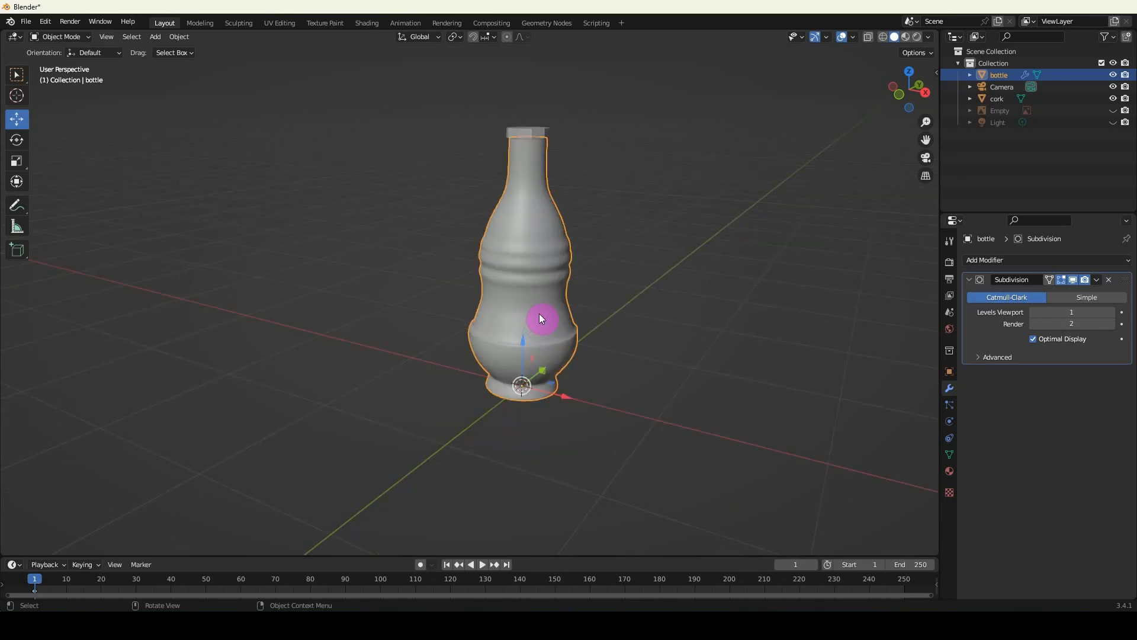
pyautogui.scroll(2, 539, 314)
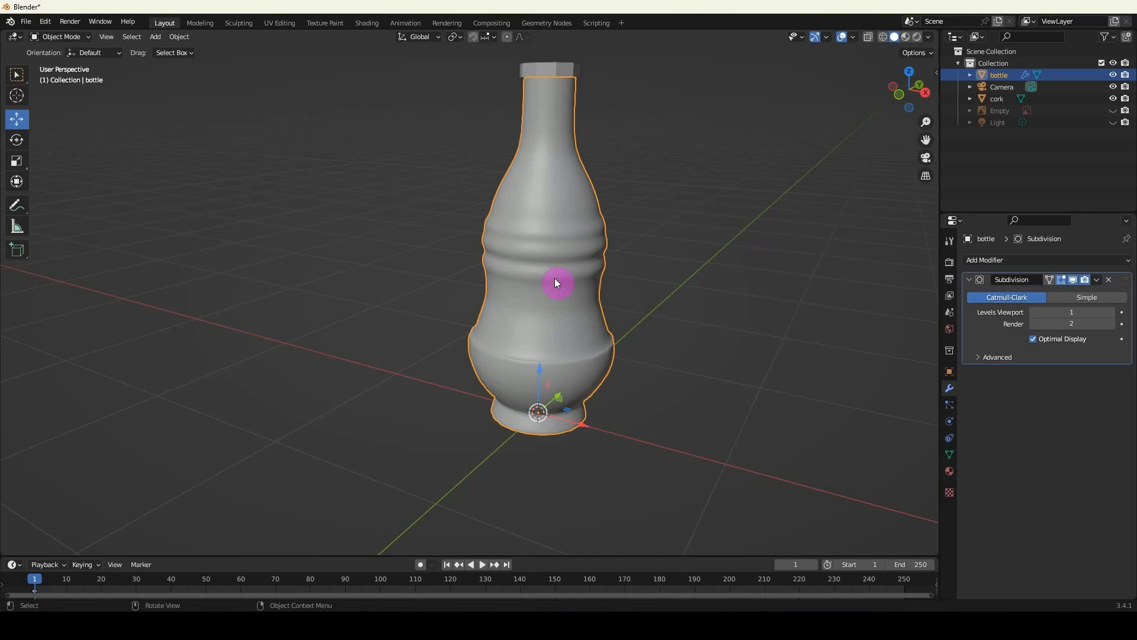
pyautogui.press('Tab')
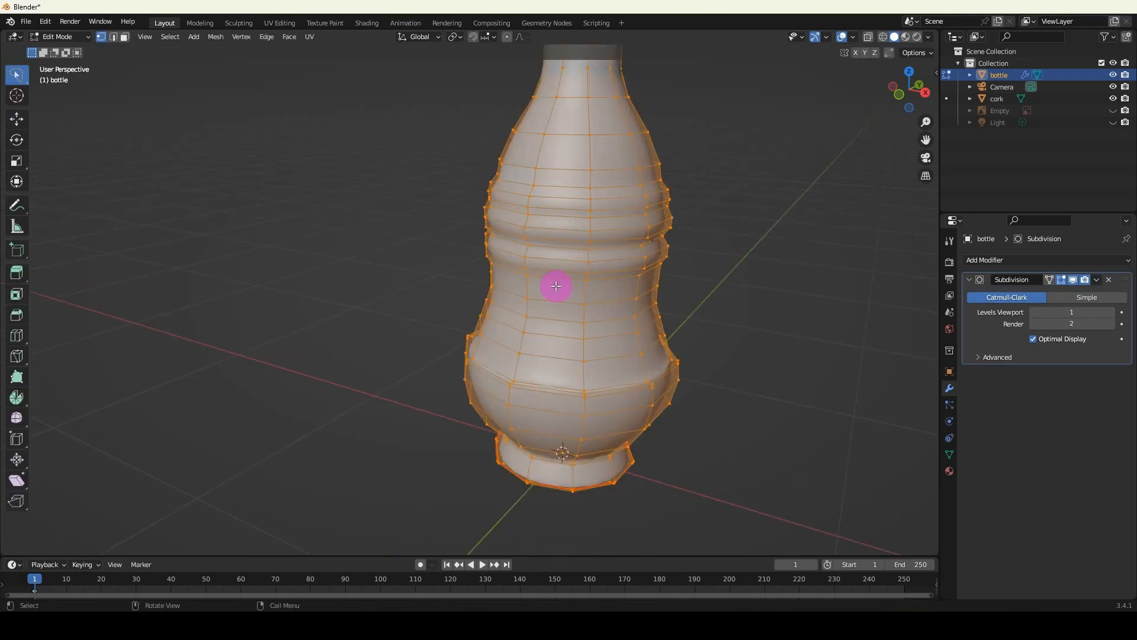
pyautogui.press('Tab')
pyautogui.scroll(2, 583, 295)
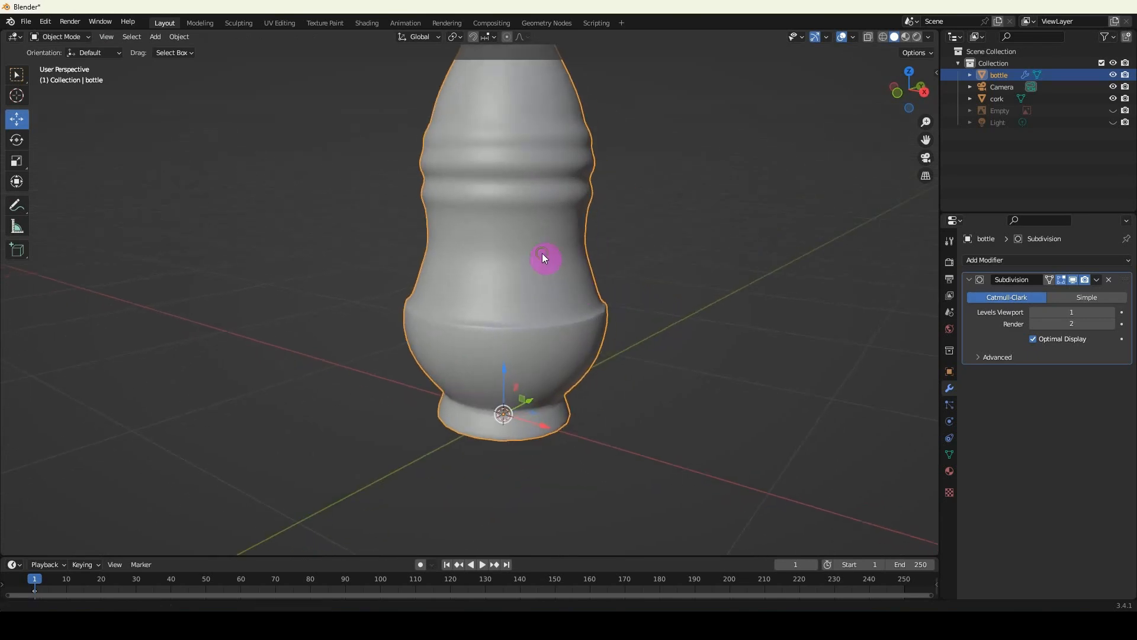
pyautogui.scroll(2, 522, 237)
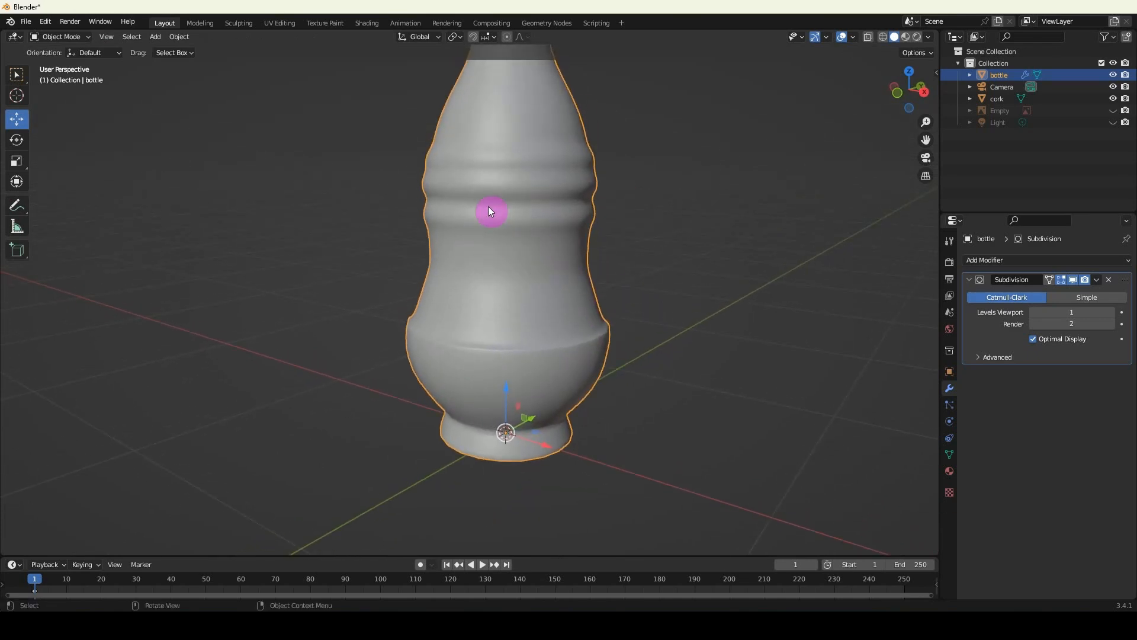
# Add one loop cut around the bottle's foot in Edit Mode, slid toward its upper edge with factor 0.705, and return to Object Mode.
pyautogui.moveTo(501, 339); pyautogui.dragTo(543, 293, button='middle')
pyautogui.scroll(1, 533, 305)
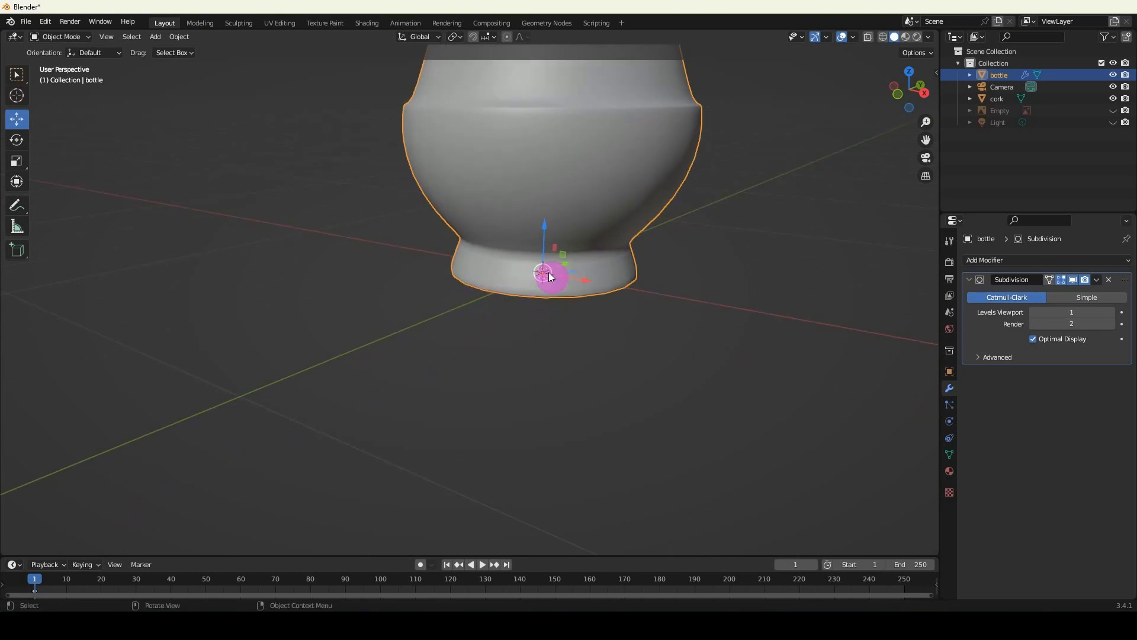
pyautogui.press('Tab')
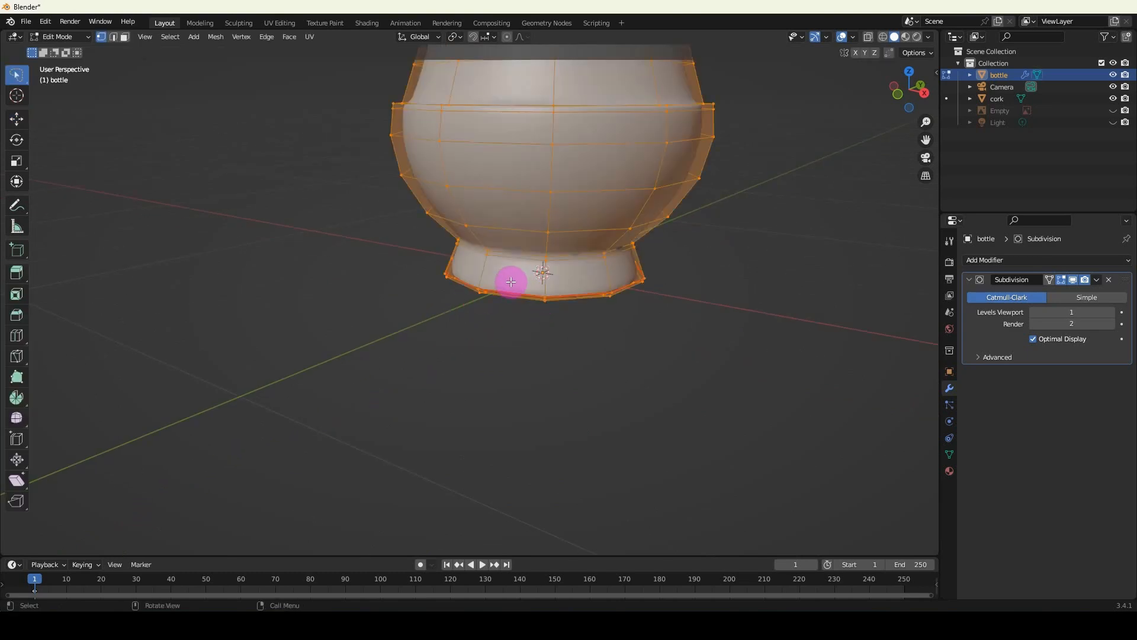
pyautogui.keyDown('alt'); pyautogui.click(513, 283); pyautogui.keyUp('alt')
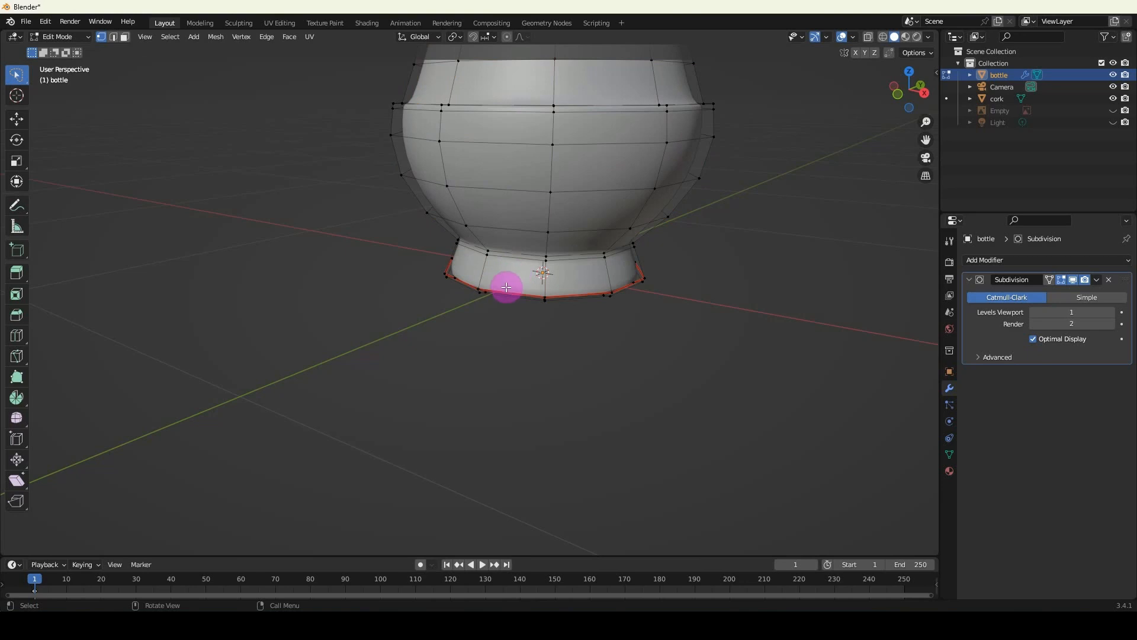
pyautogui.hotkey('ctrl', 'r')
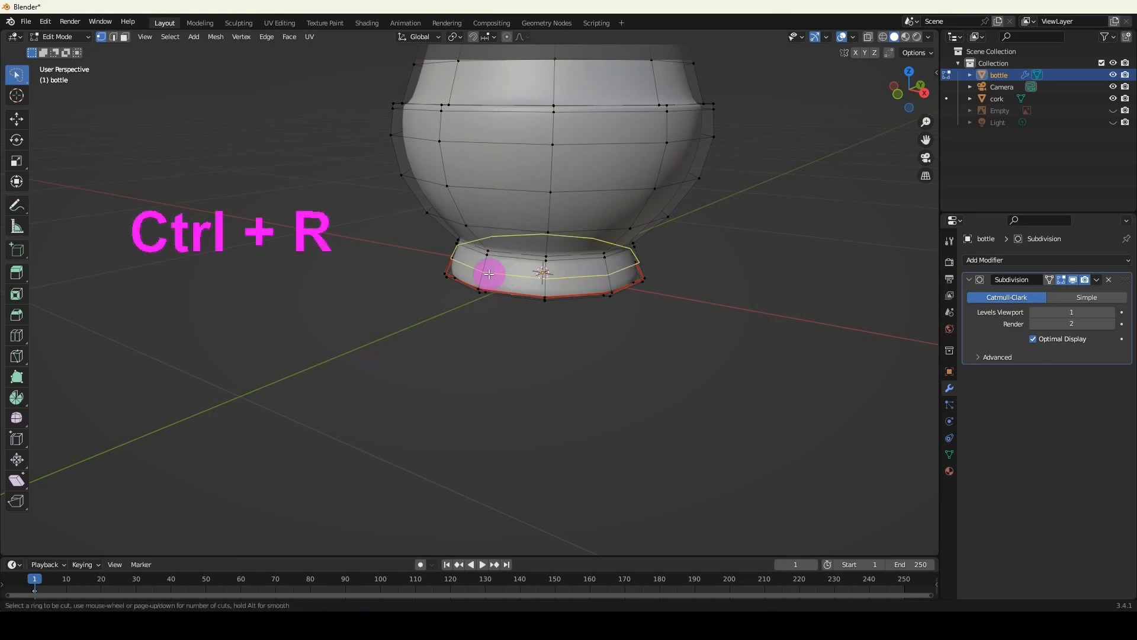
pyautogui.click(484, 277)
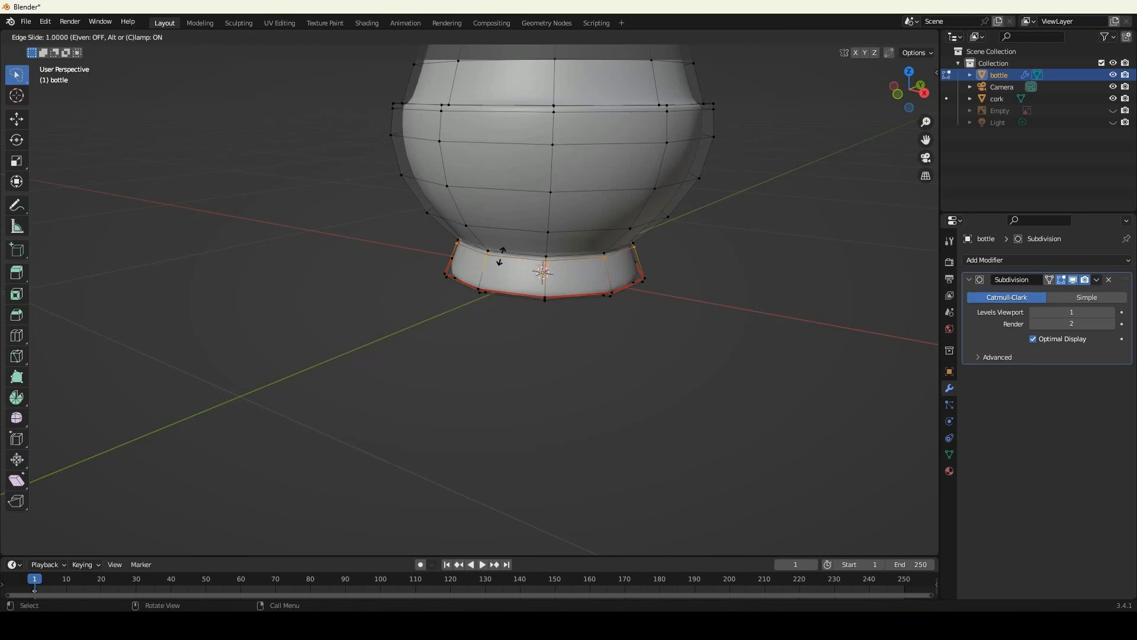
pyautogui.click(500, 268)
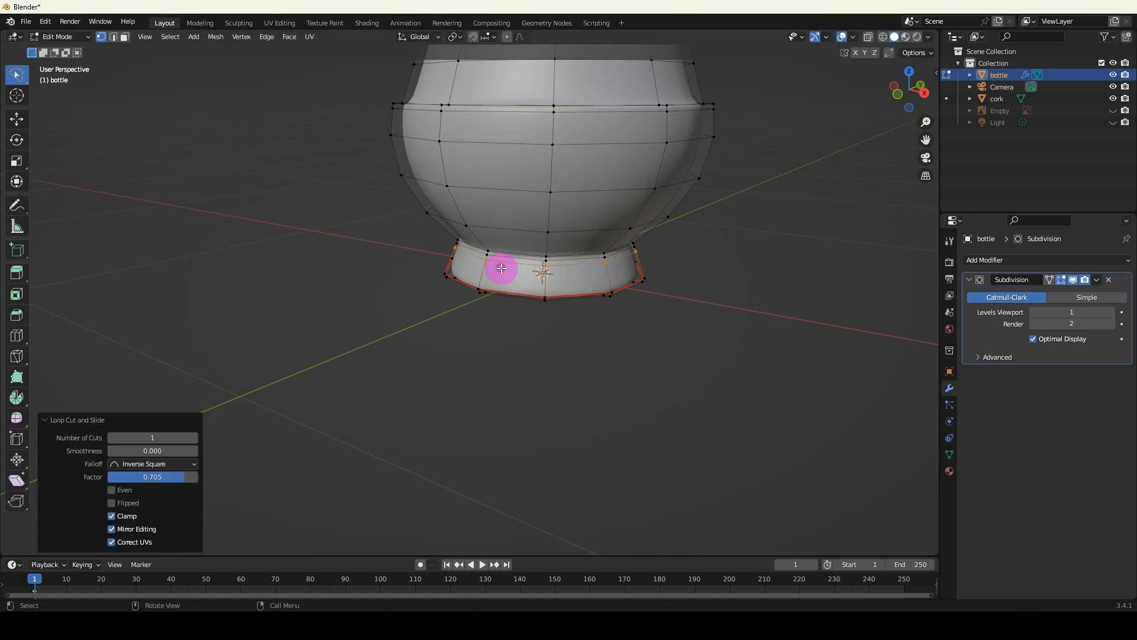
pyautogui.press('Tab')
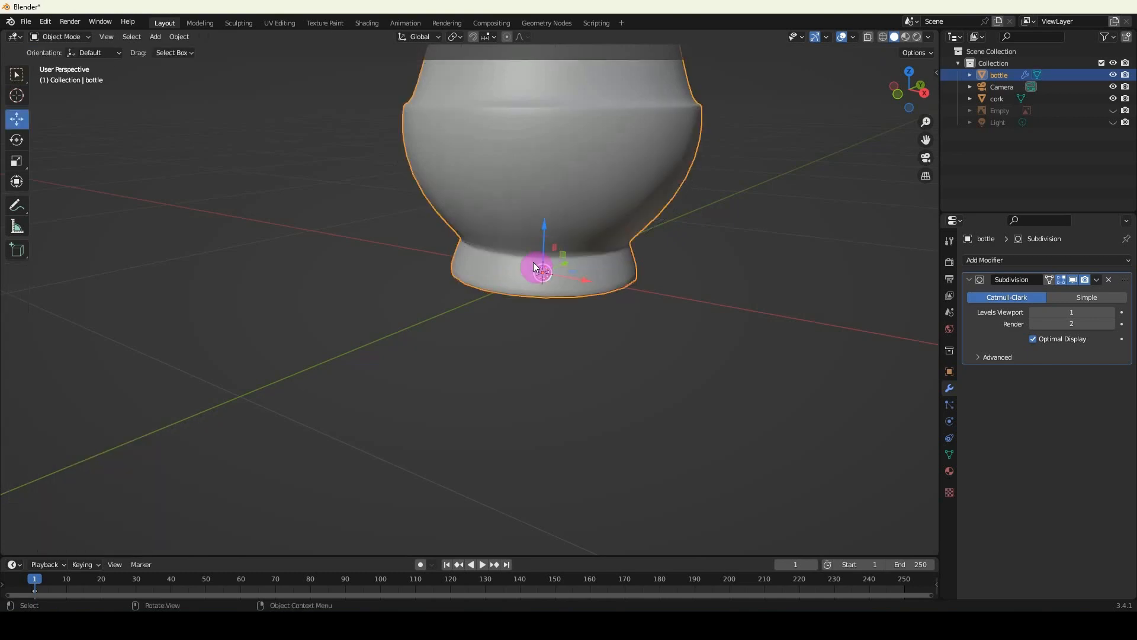
pyautogui.moveTo(521, 270); pyautogui.dragTo(503, 299, button='middle')
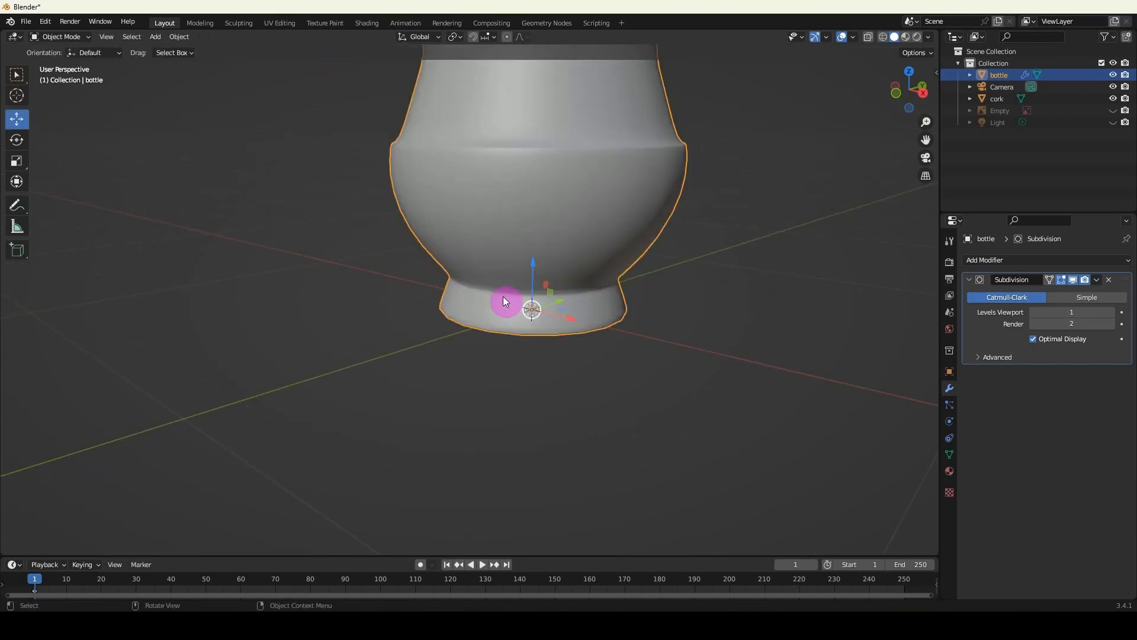
# Add a loop cut just above the lower bulge's rim, slid about -0.79 toward the rim, and return to Object Mode.
pyautogui.keyDown('shift'); pyautogui.moveTo(589, 270); pyautogui.dragTo(563, 354, button='middle'); pyautogui.keyUp('shift')
pyautogui.press('Tab')
pyautogui.hotkey('ctrl', 'r')
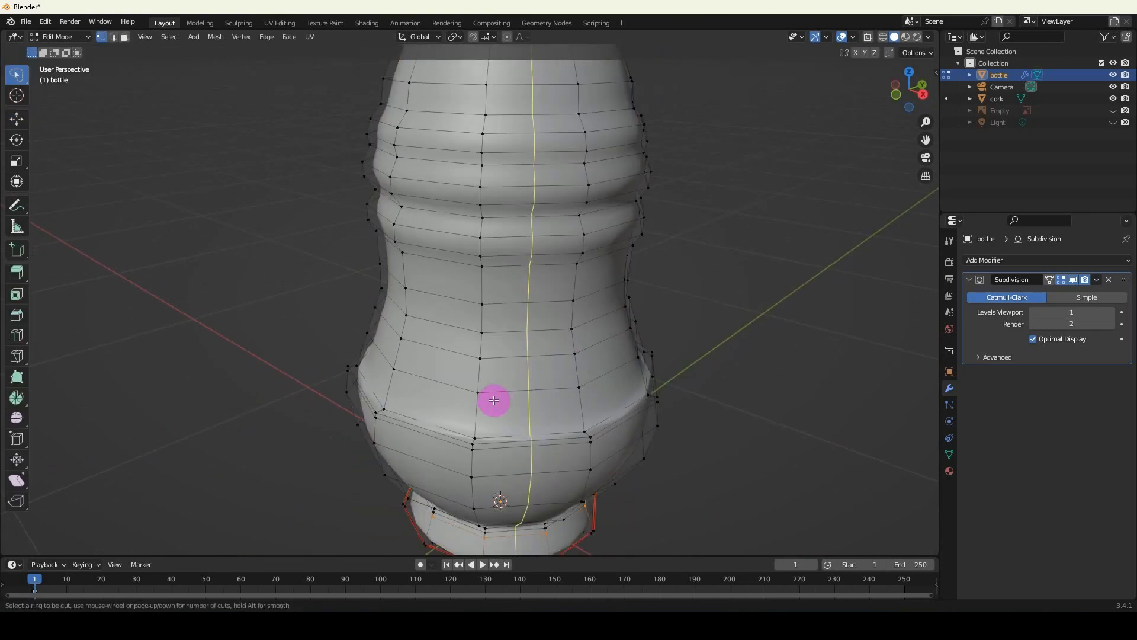
pyautogui.click(473, 406)
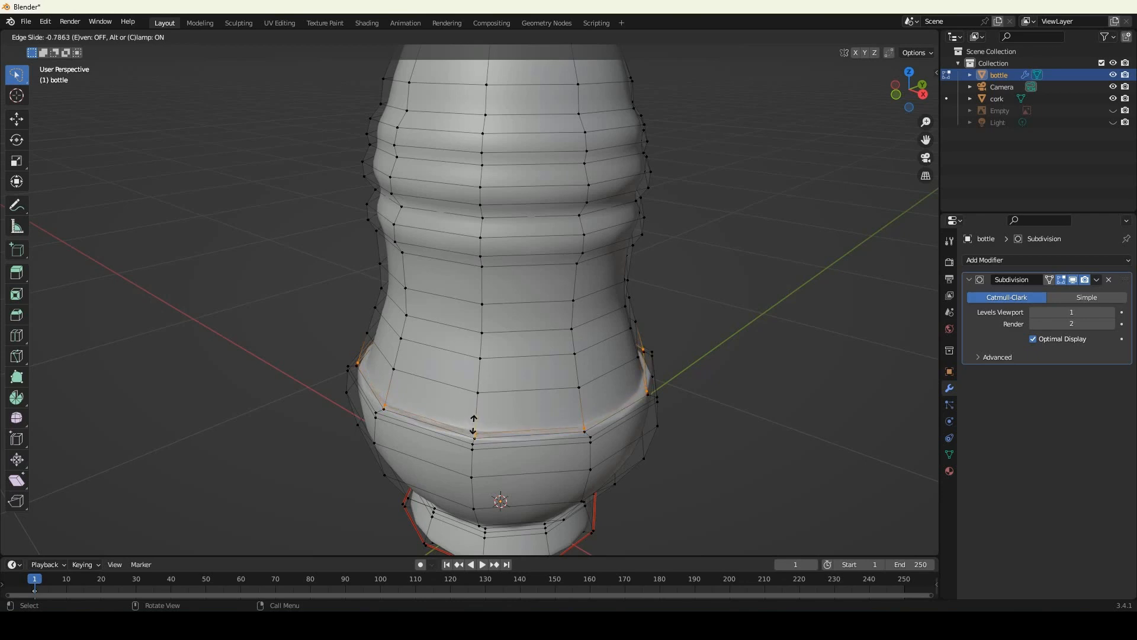
pyautogui.click(473, 425)
pyautogui.press('Tab')
pyautogui.scroll(-3, 517, 422)
pyautogui.moveTo(516, 410); pyautogui.dragTo(548, 345, button='middle')
pyautogui.scroll(2, 559, 336)
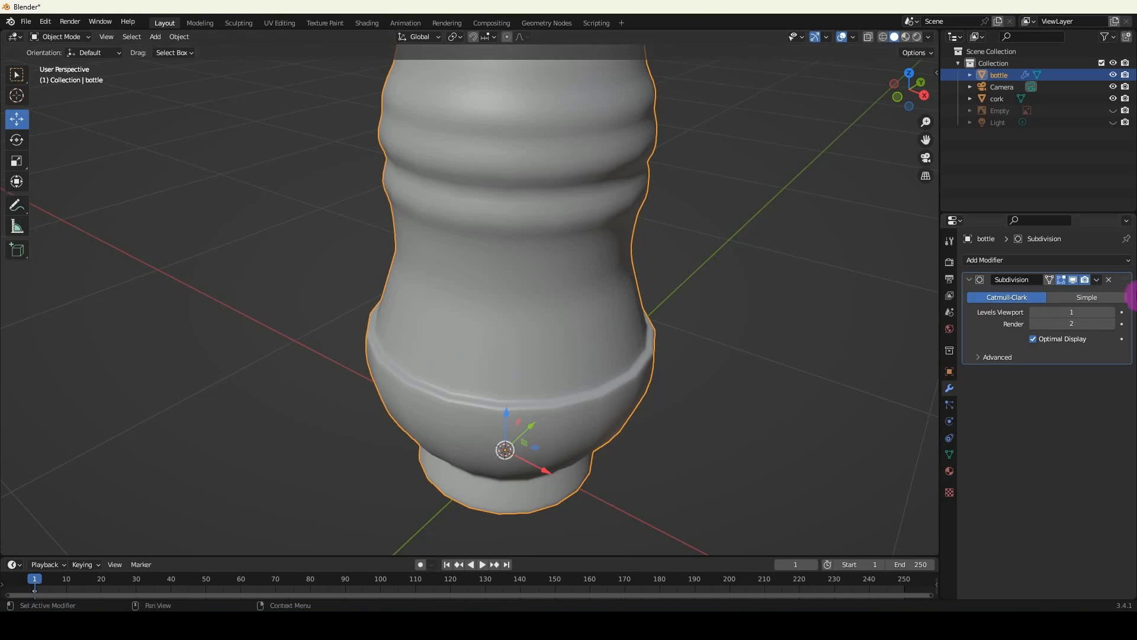
# Set the bottle's Subdivision modifier to 3 viewport levels.
pyautogui.click(1110, 312)
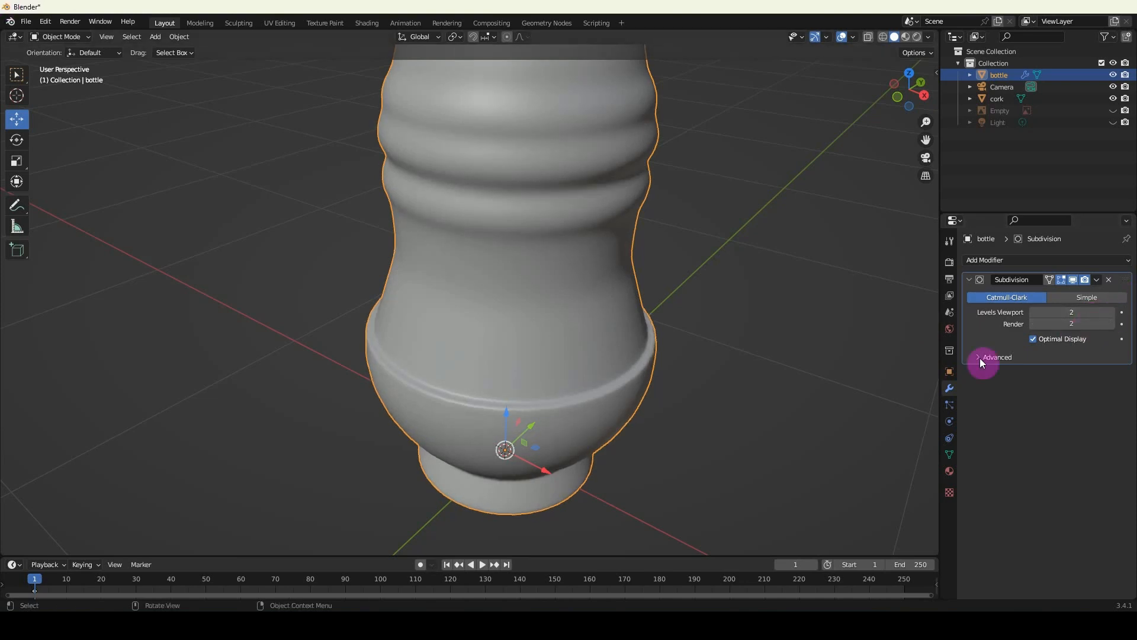
pyautogui.moveTo(687, 402); pyautogui.dragTo(695, 403, button='middle')
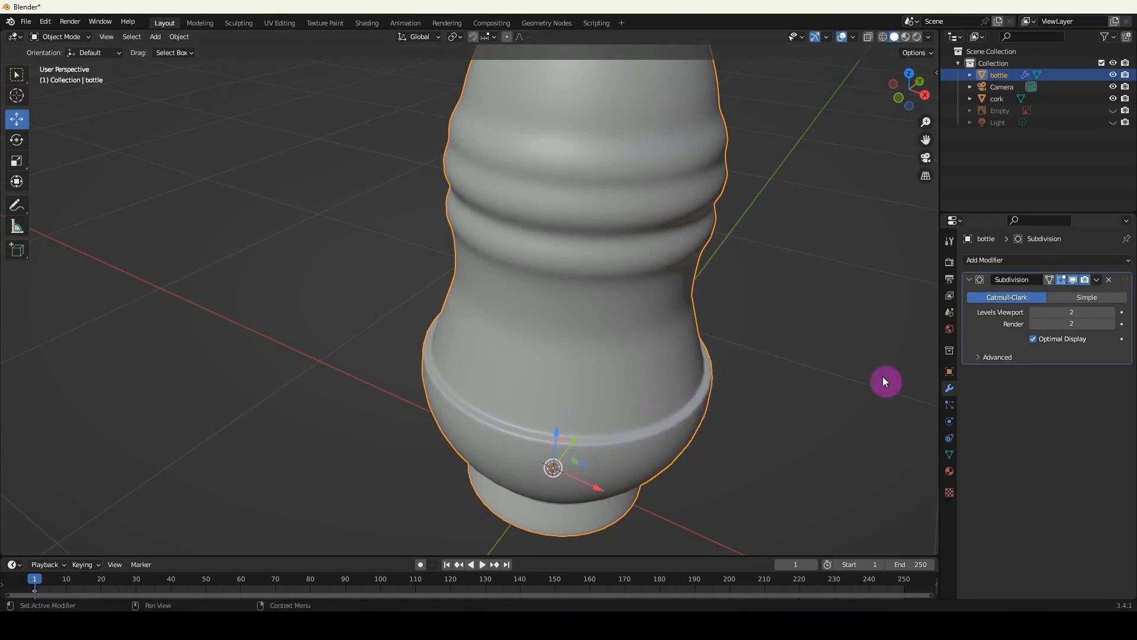
pyautogui.click(1111, 312)
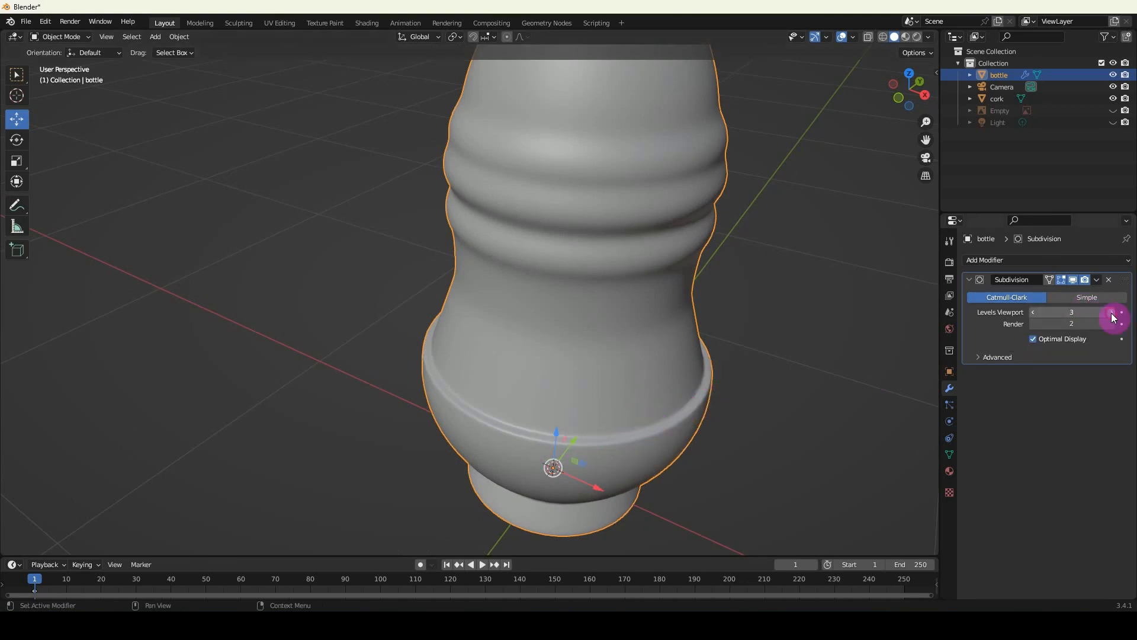
pyautogui.scroll(3, 717, 411)
pyautogui.keyDown('shift'); pyautogui.moveTo(714, 407); pyautogui.dragTo(504, 342, button='middle'); pyautogui.keyUp('shift')
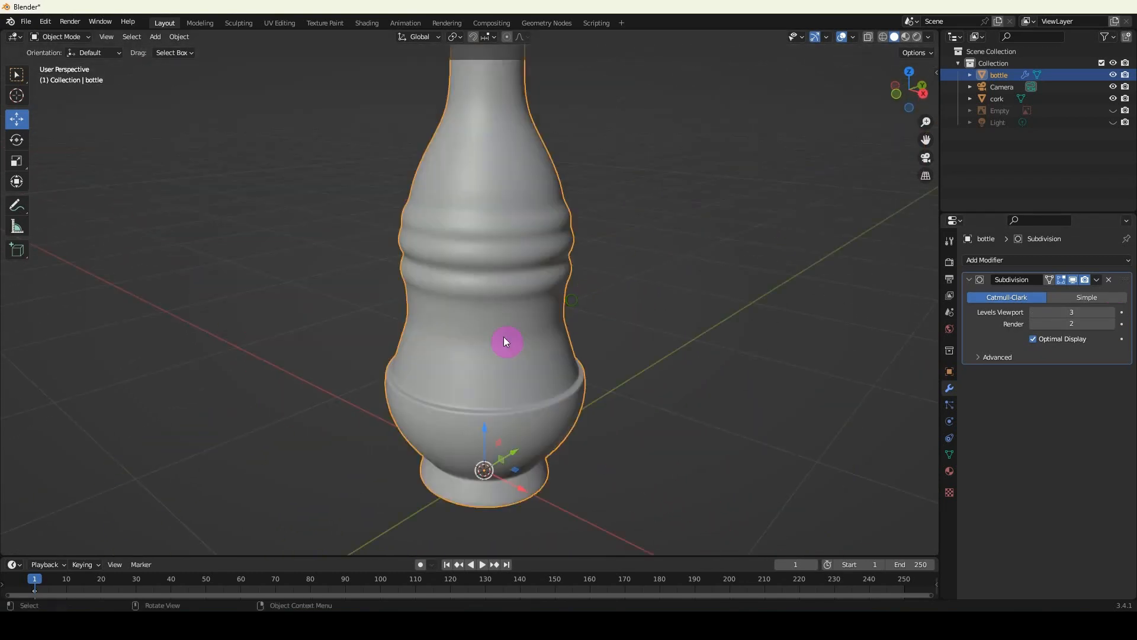
# Add a loop cut right below the lowest ring, slid about 0.72 toward the ring, and return to Object Mode.
pyautogui.scroll(2, 492, 321)
pyautogui.press('Tab')
pyautogui.hotkey('ctrl', 'r')
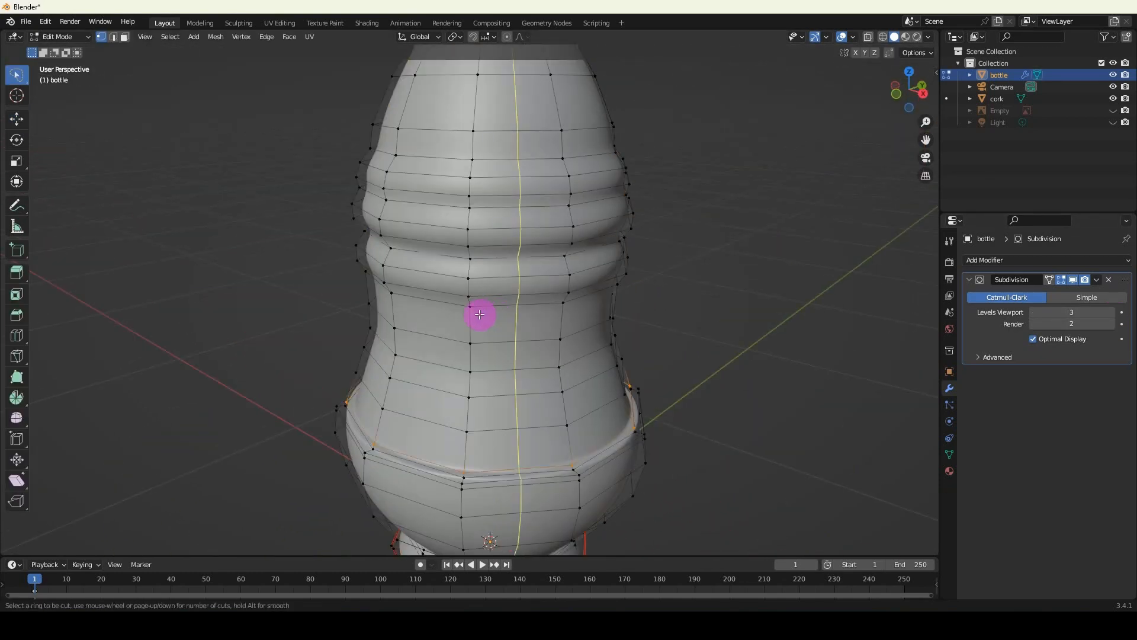
pyautogui.click(471, 321)
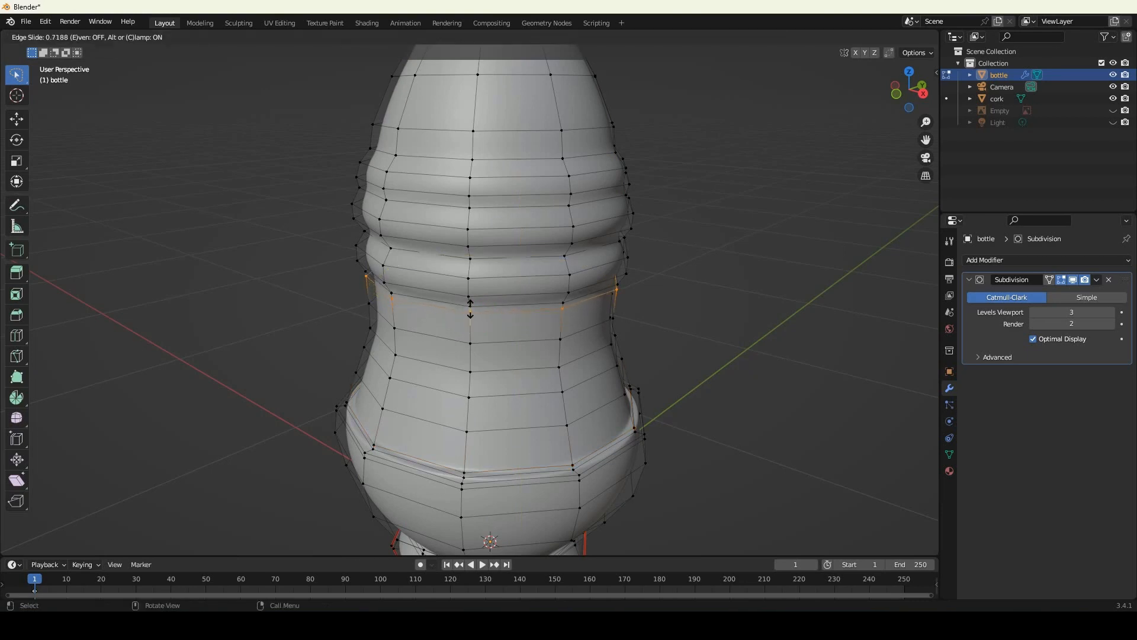
pyautogui.click(470, 306)
pyautogui.press('Tab')
pyautogui.scroll(-2, 470, 307)
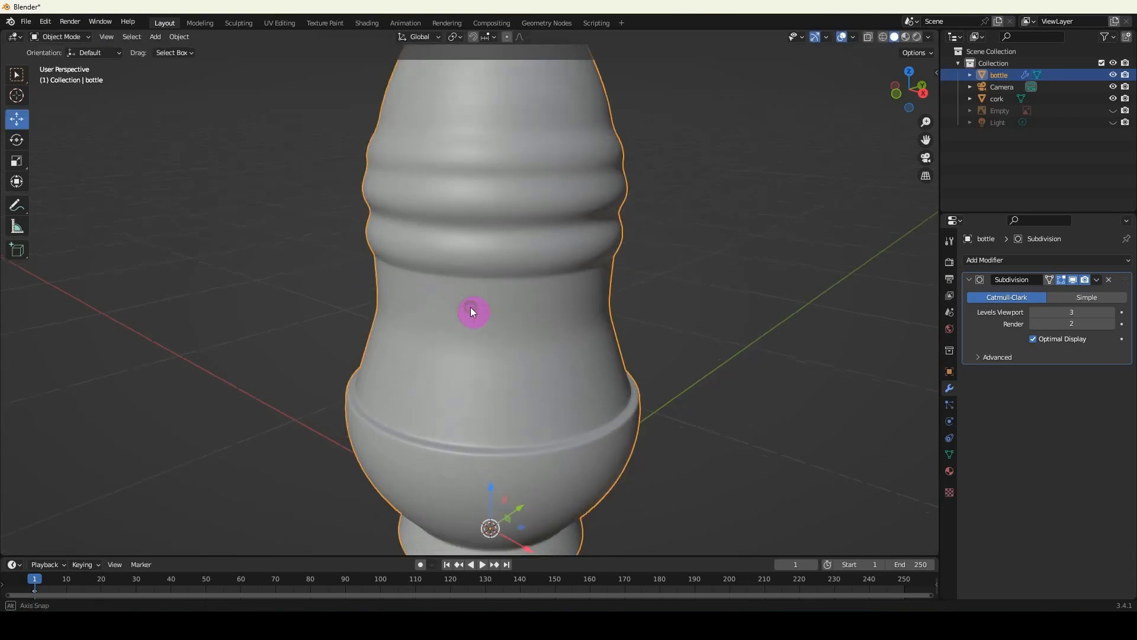
pyautogui.keyDown('shift'); pyautogui.moveTo(474, 305); pyautogui.dragTo(465, 309, button='middle'); pyautogui.keyUp('shift')
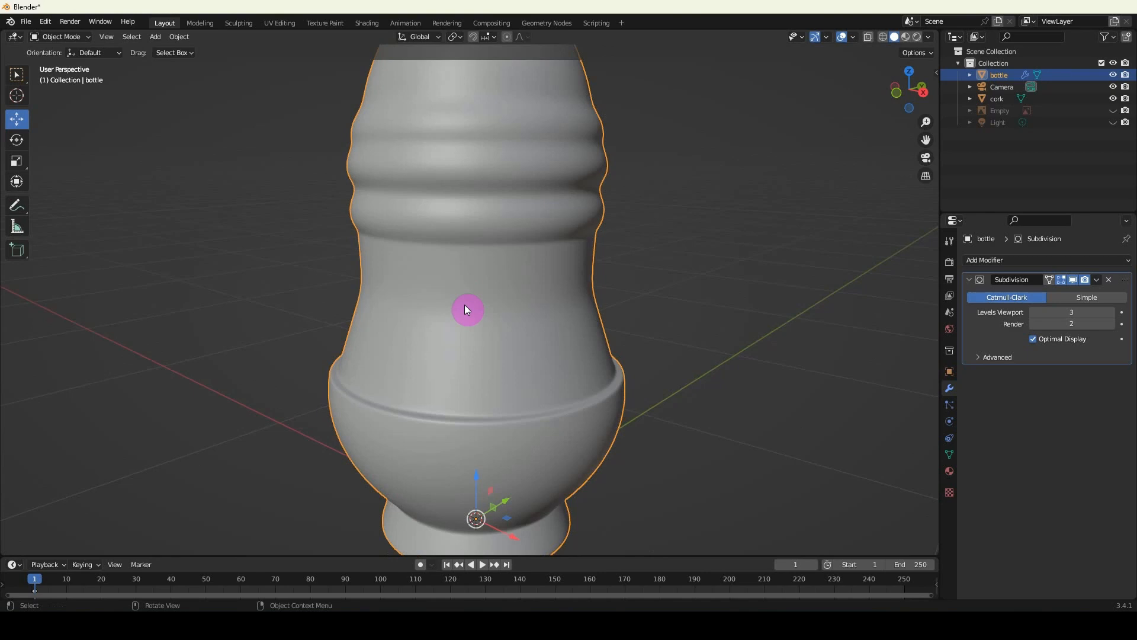
# Add a loop cut right below the groove between the lowest and middle rings, slid about 0.66 toward the groove, and return to Object Mode.
pyautogui.scroll(-2, 464, 305)
pyautogui.scroll(2, 476, 265)
pyautogui.keyDown('shift'); pyautogui.moveTo(475, 265); pyautogui.dragTo(474, 294, button='middle'); pyautogui.keyUp('shift')
pyautogui.scroll(3, 435, 290)
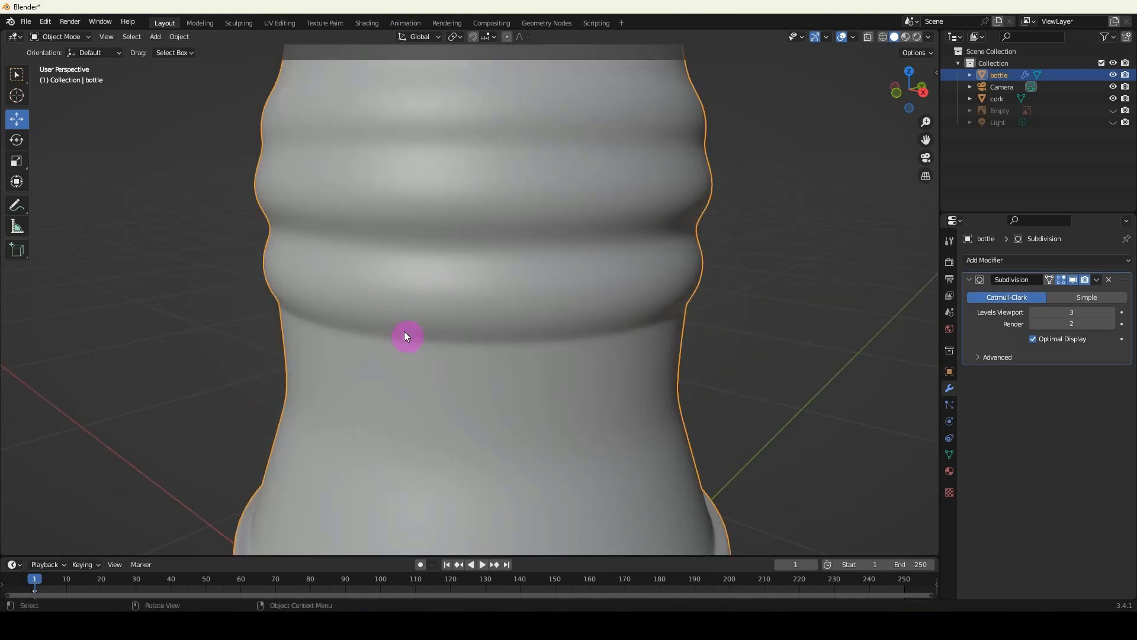
pyautogui.press('Tab')
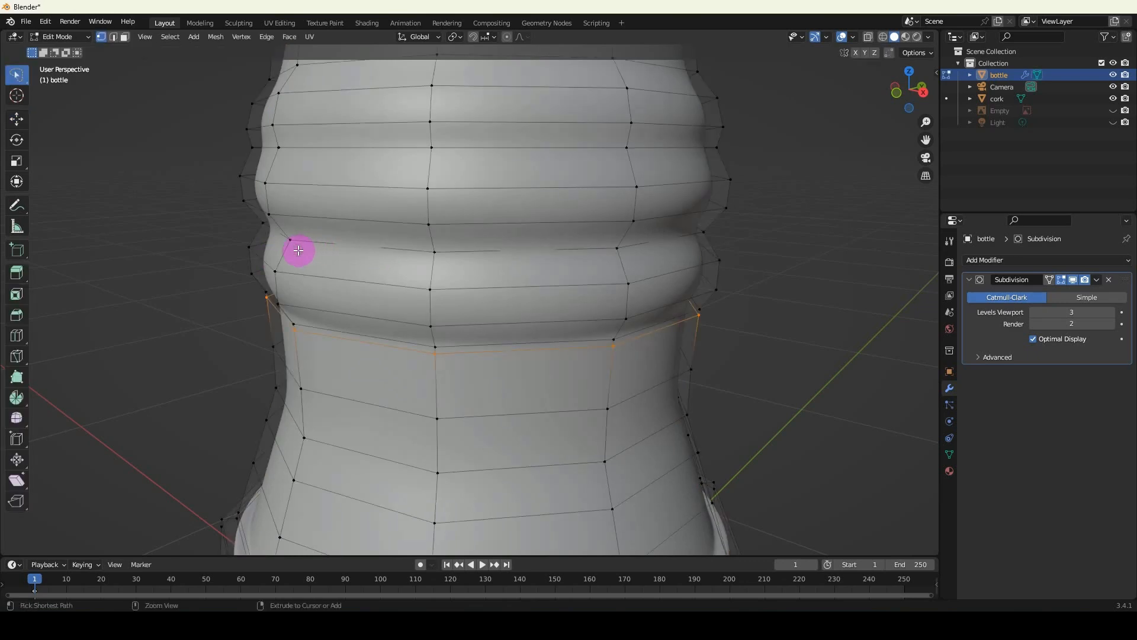
pyautogui.hotkey('ctrl', 'r')
pyautogui.click(280, 246)
pyautogui.moveTo(279, 246); pyautogui.dragTo(283, 238)
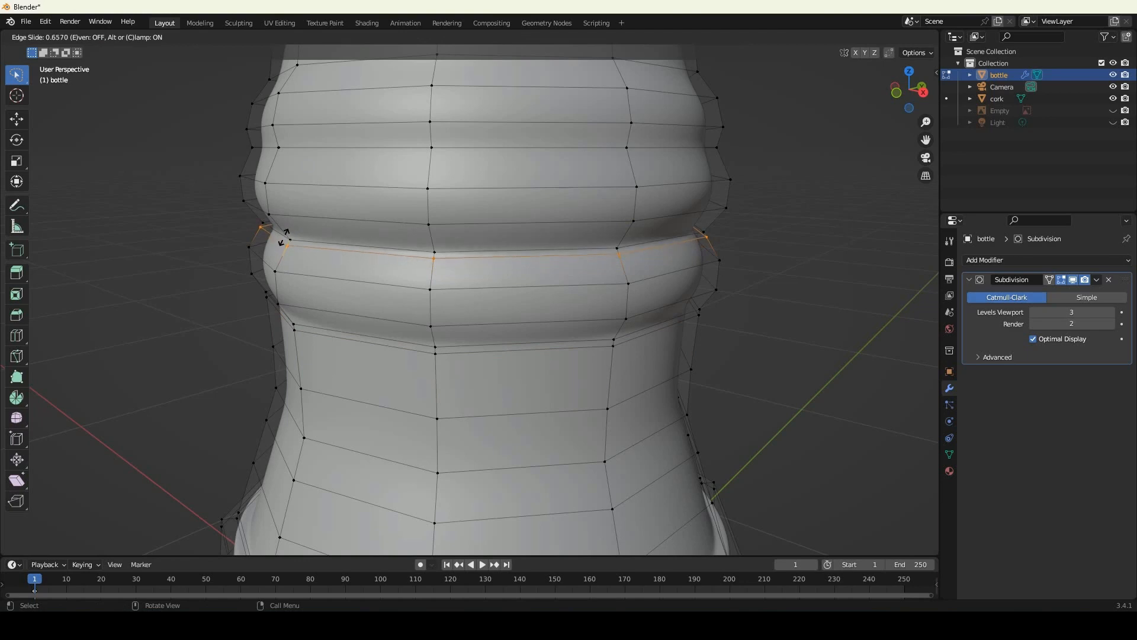
pyautogui.click(285, 233)
pyautogui.press('Tab')
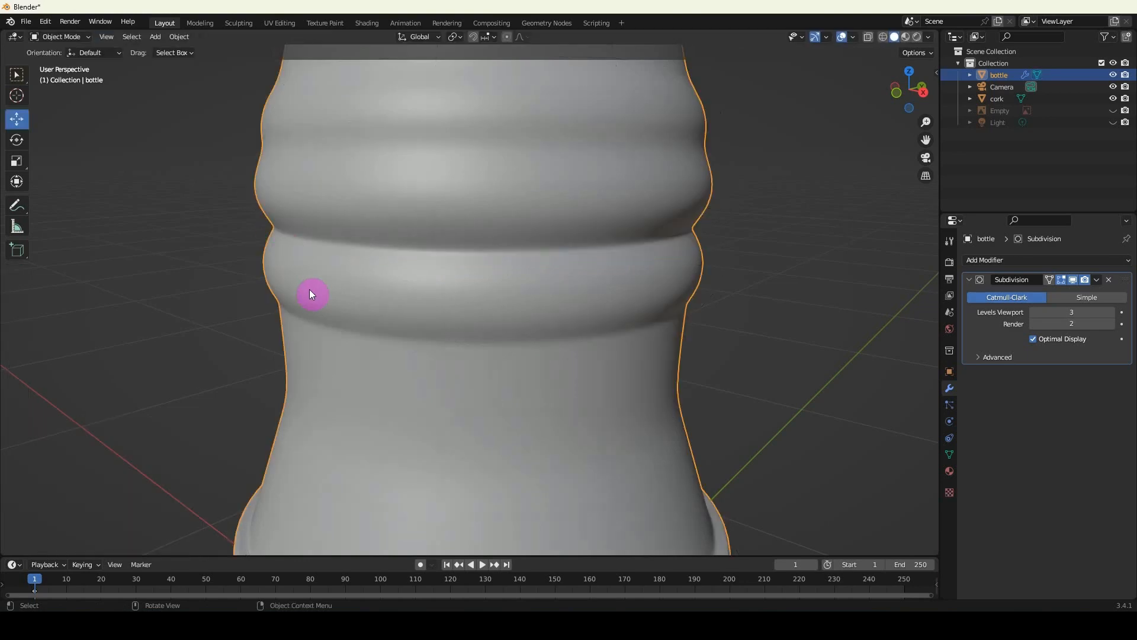
# Add a loop cut just below the groove between the middle and top rings, slid about -0.66 toward it, and return to Object Mode.
pyautogui.scroll(-3, 309, 285)
pyautogui.keyDown('shift'); pyautogui.moveTo(619, 336); pyautogui.dragTo(500, 301, button='middle'); pyautogui.keyUp('shift')
pyautogui.keyDown('shift'); pyautogui.moveTo(337, 219); pyautogui.dragTo(437, 289, button='middle'); pyautogui.keyUp('shift')
pyautogui.scroll(3, 437, 289)
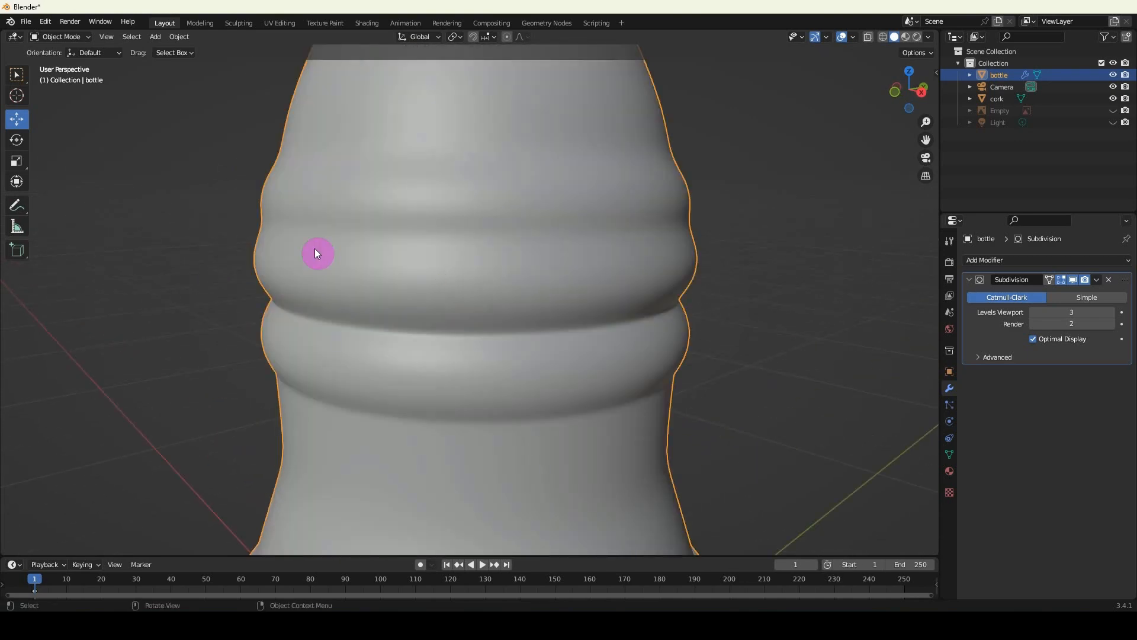
pyautogui.press('Tab')
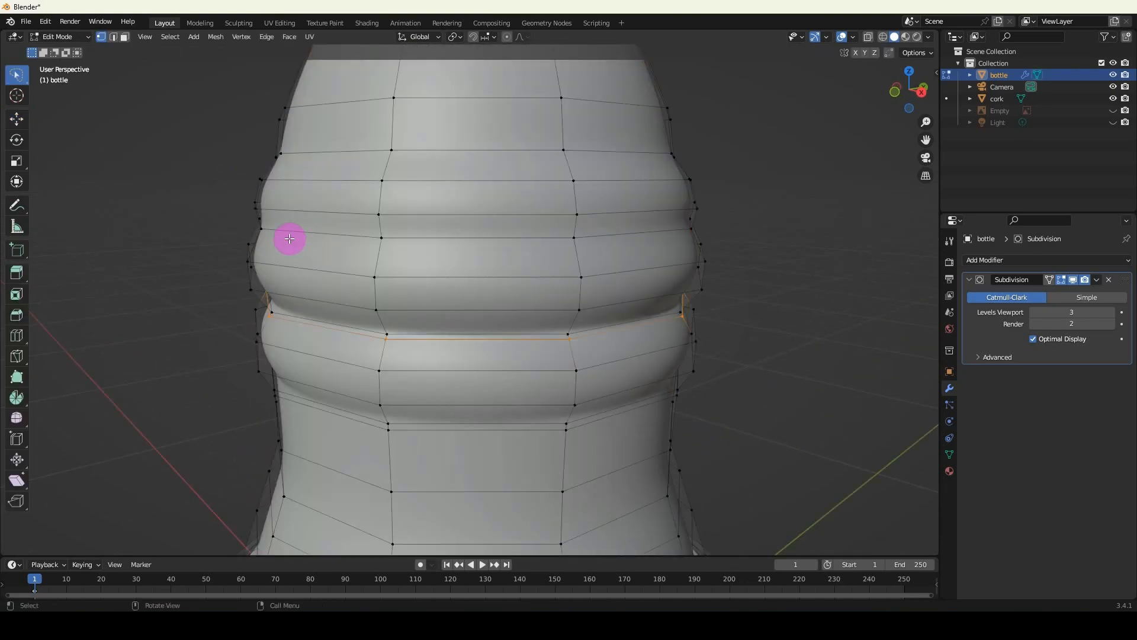
pyautogui.hotkey('ctrl', 'r')
pyautogui.click(257, 243)
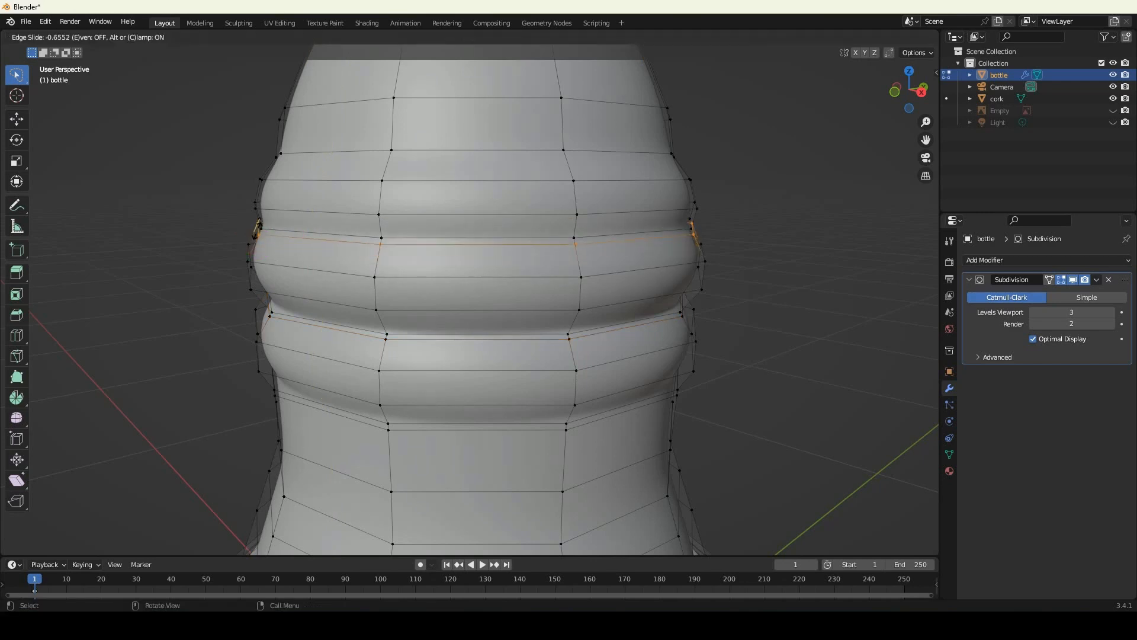
pyautogui.click(255, 231)
pyautogui.press('Tab')
# Add a loop cut just above the top ring, slid about -0.72 toward the ring, and return to Object Mode.
pyautogui.scroll(-3, 254, 239)
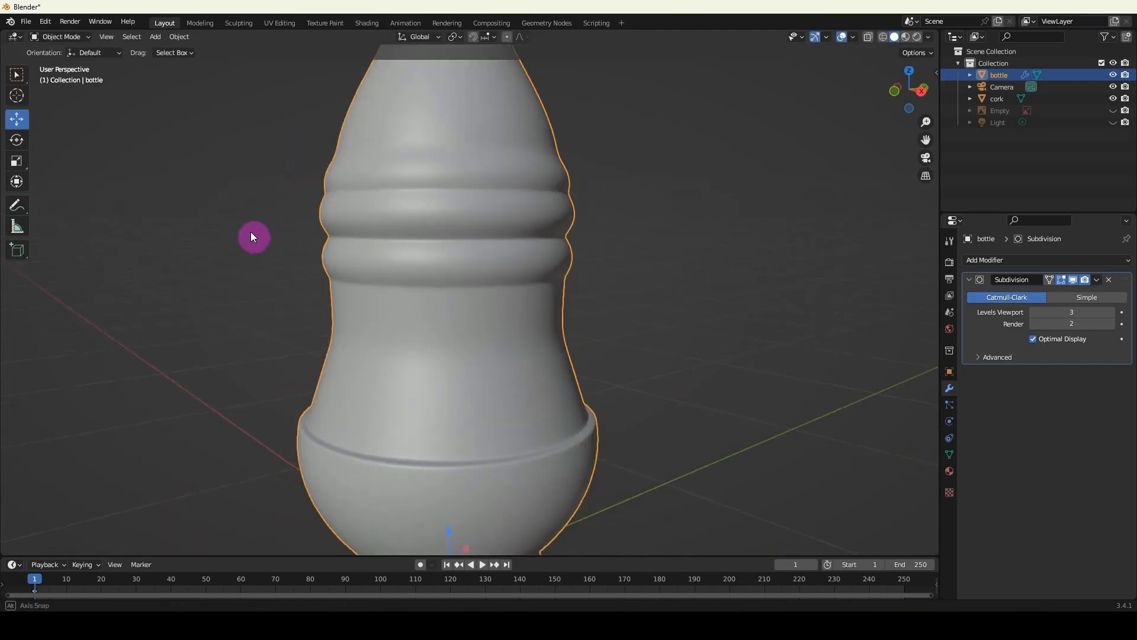
pyautogui.press('Tab')
pyautogui.scroll(5, 261, 228)
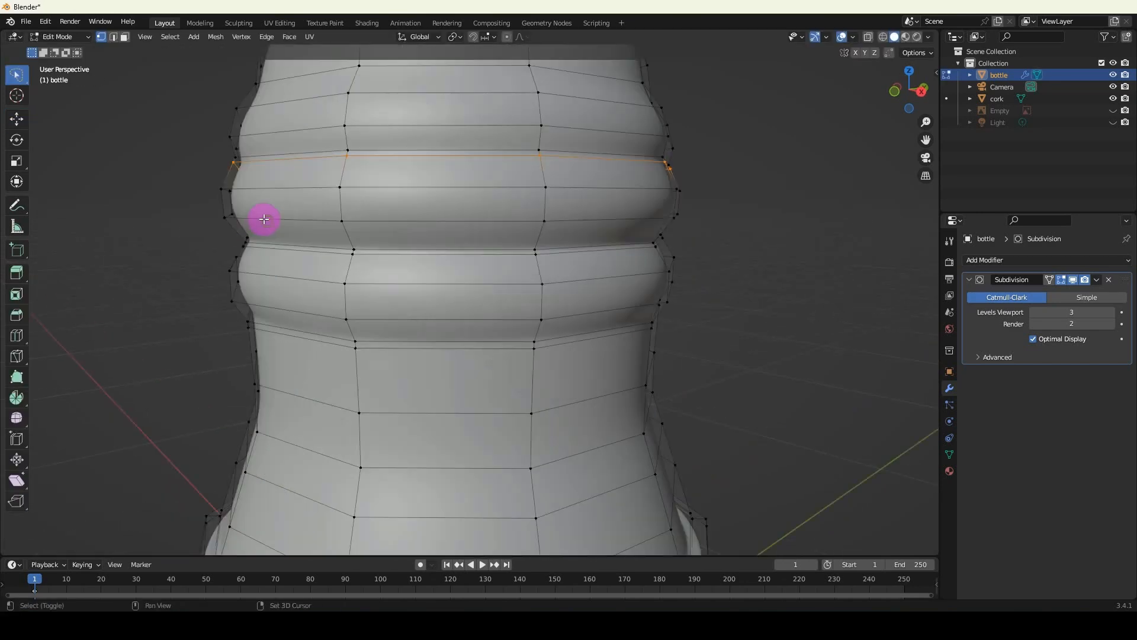
pyautogui.hotkey('ctrl', 'r')
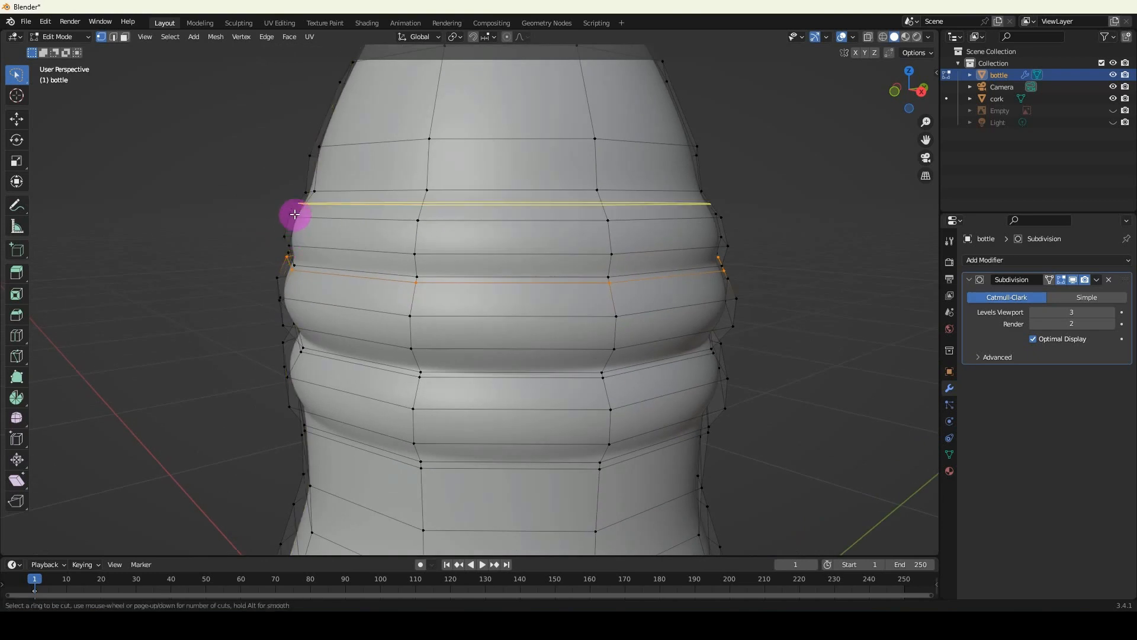
pyautogui.click(296, 172)
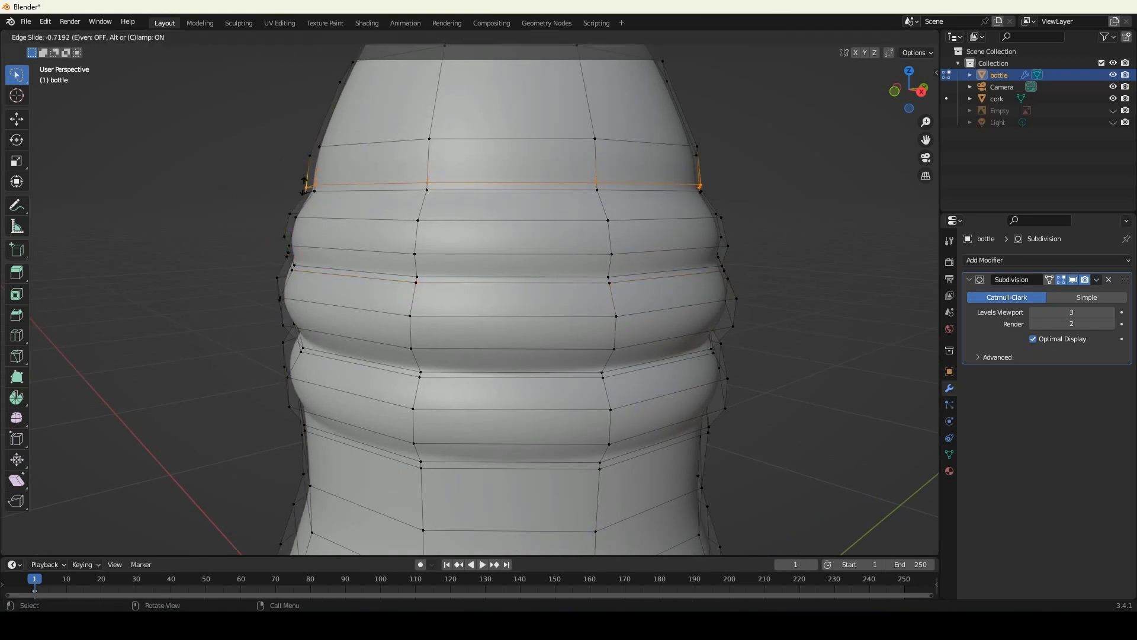
pyautogui.click(306, 188)
pyautogui.press('Tab')
# Add one loop cut around the bottle's neck, slid toward the neck's base with factor -0.704, and return to Object Mode.
pyautogui.scroll(-3, 339, 233)
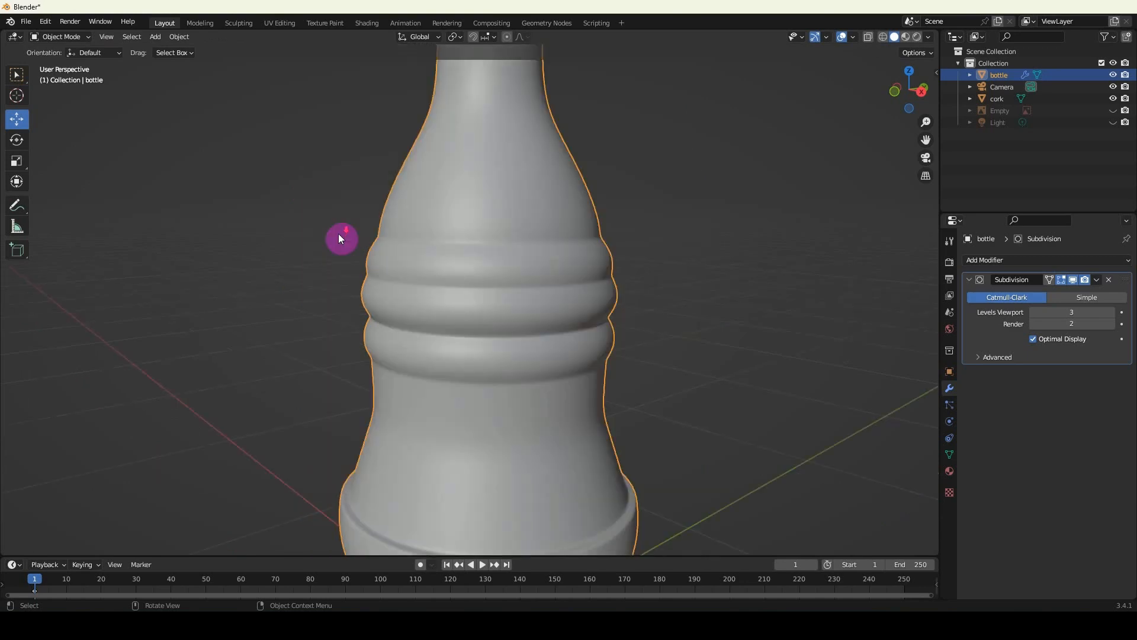
pyautogui.moveTo(339, 233)
pyautogui.mouseDown(button='middle')
pyautogui.moveTo(296, 237)
pyautogui.moveTo(340, 244)
pyautogui.mouseUp(button='middle')
pyautogui.press('Tab')
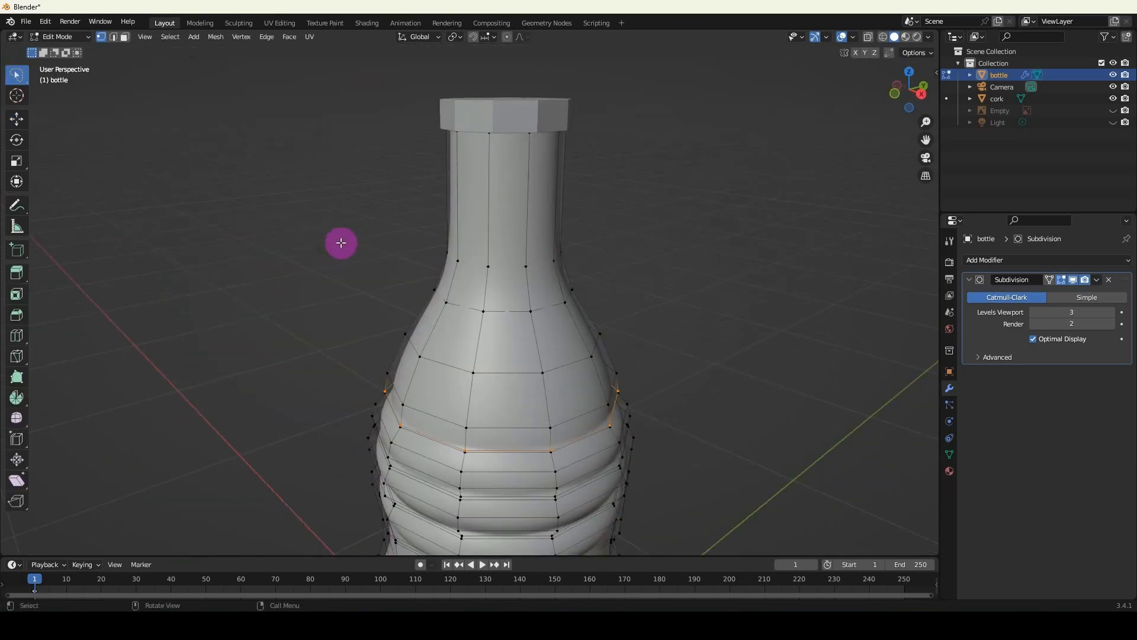
pyautogui.hotkey('ctrl', 'r')
pyautogui.click(471, 228)
pyautogui.click(469, 251)
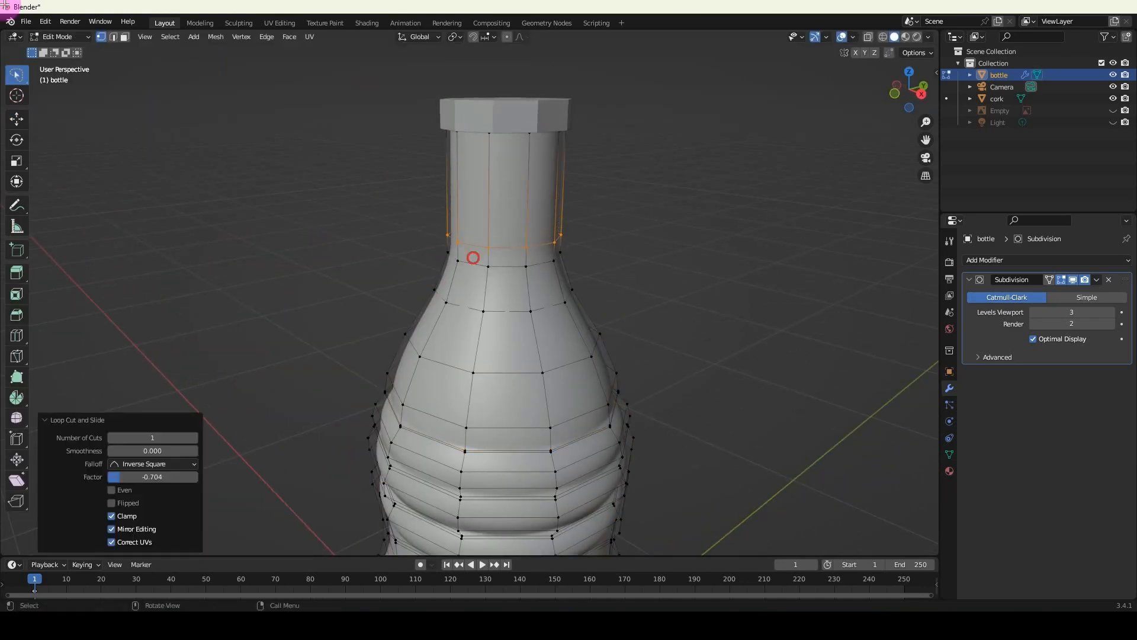
pyautogui.press('Tab')
# Give the cork on top of the bottle a Subdivision Surface modifier with 2 levels.
pyautogui.scroll(-3, 477, 279)
pyautogui.moveTo(477, 279); pyautogui.dragTo(466, 320, button='middle')
pyautogui.scroll(4, 450, 297)
pyautogui.keyDown('shift'); pyautogui.moveTo(496, 249); pyautogui.dragTo(492, 324, button='middle'); pyautogui.keyUp('shift')
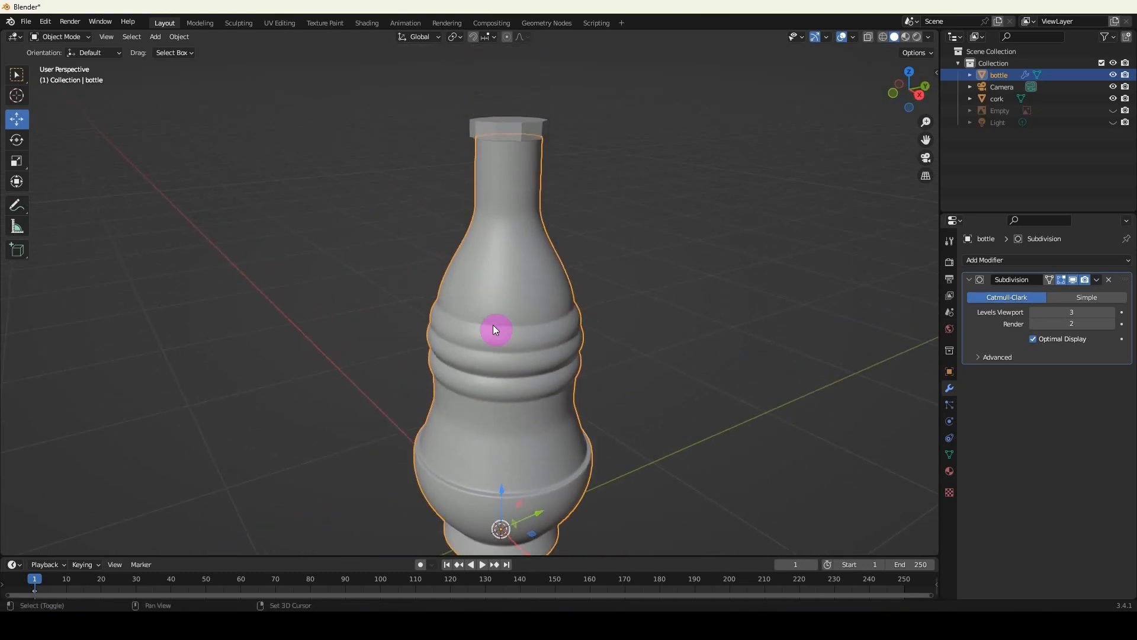
pyautogui.keyDown('shift'); pyautogui.moveTo(491, 225); pyautogui.dragTo(486, 322, button='middle'); pyautogui.keyUp('shift')
pyautogui.scroll(2, 479, 301)
pyautogui.keyDown('shift'); pyautogui.moveTo(495, 262); pyautogui.dragTo(505, 320, button='middle'); pyautogui.keyUp('shift')
pyautogui.click(506, 330)
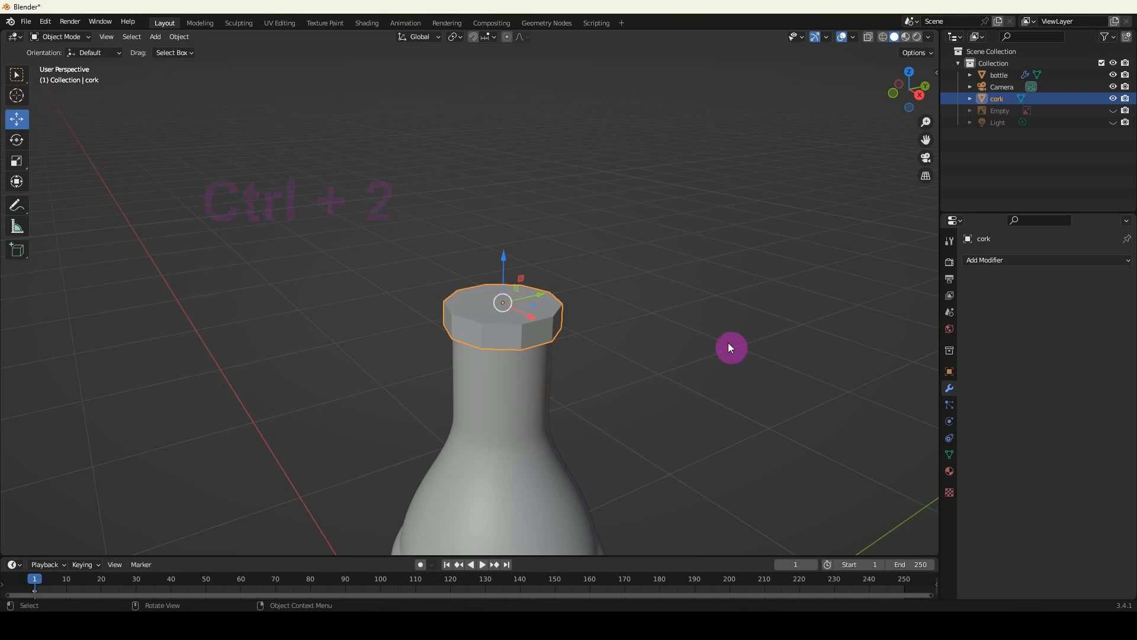
pyautogui.hotkey('ctrl', '2')
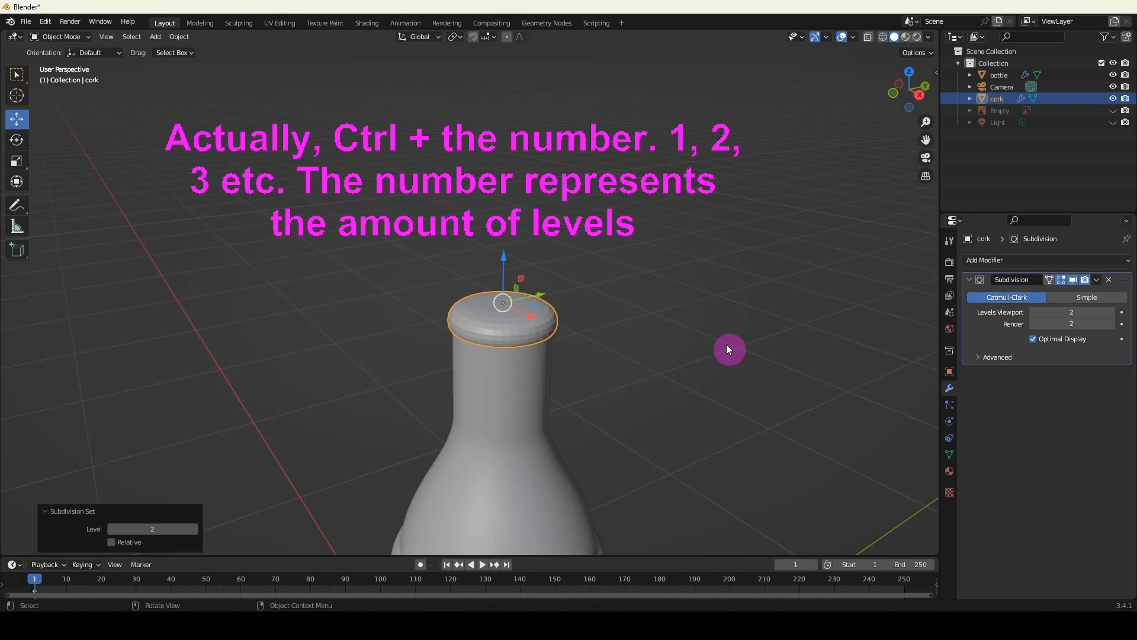
# Add two evenly spaced loop cuts around the cork's side wall in Edit Mode, leaving them unslid at factor 0.
pyautogui.scroll(8, 464, 319)
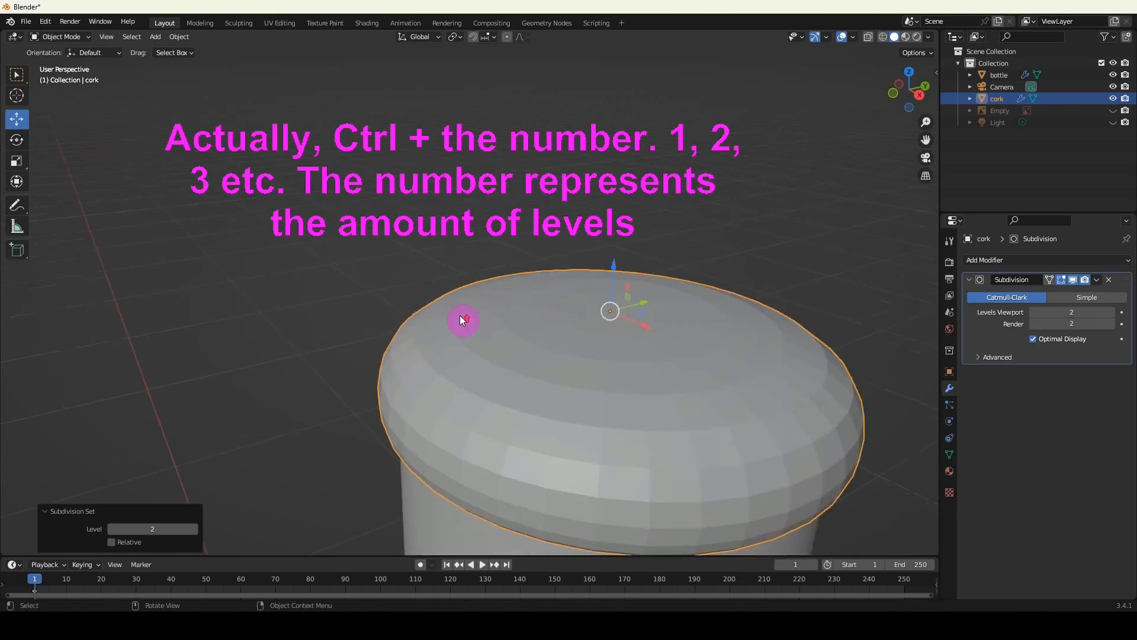
pyautogui.scroll(-5, 486, 328)
pyautogui.press('Tab')
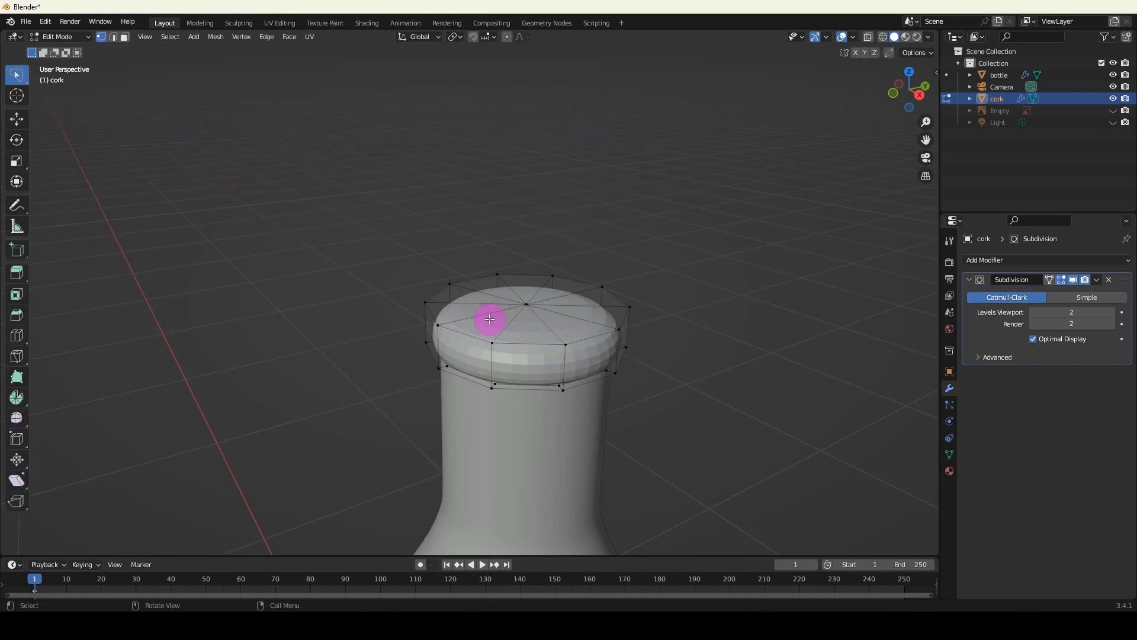
pyautogui.moveTo(490, 320); pyautogui.dragTo(487, 322, button='middle')
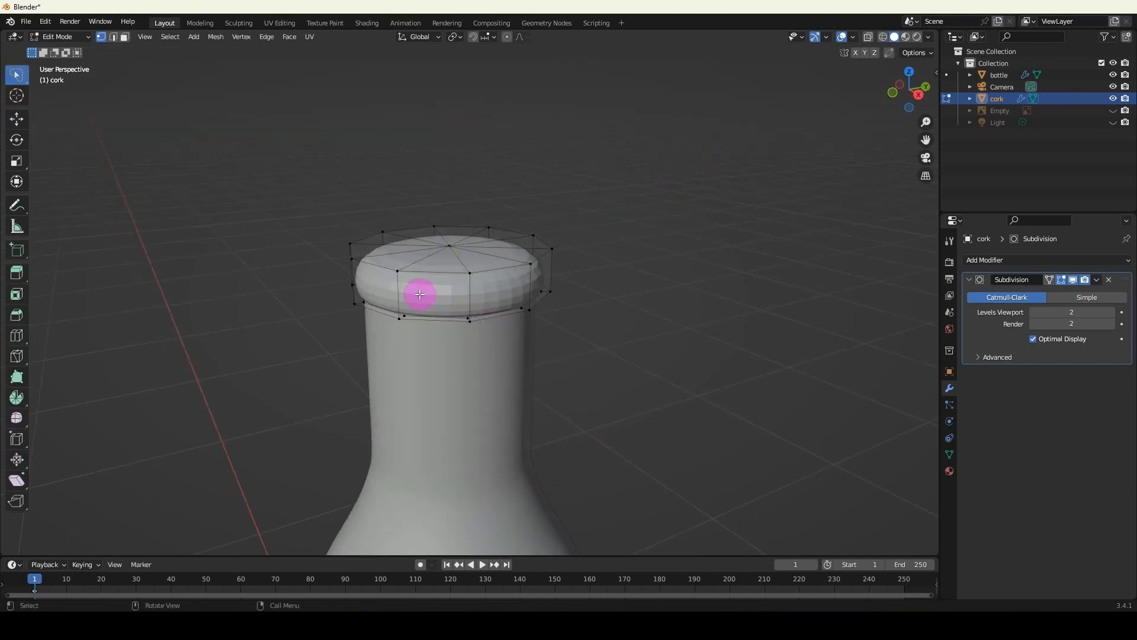
pyautogui.hotkey('ctrl', 'r')
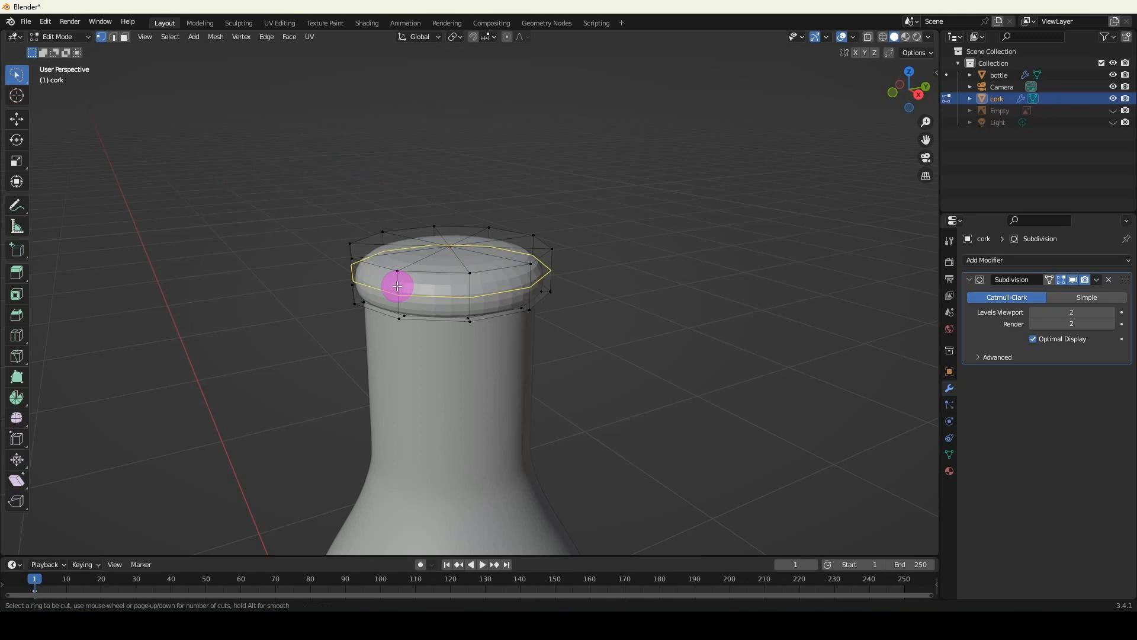
pyautogui.scroll(1, 398, 286)
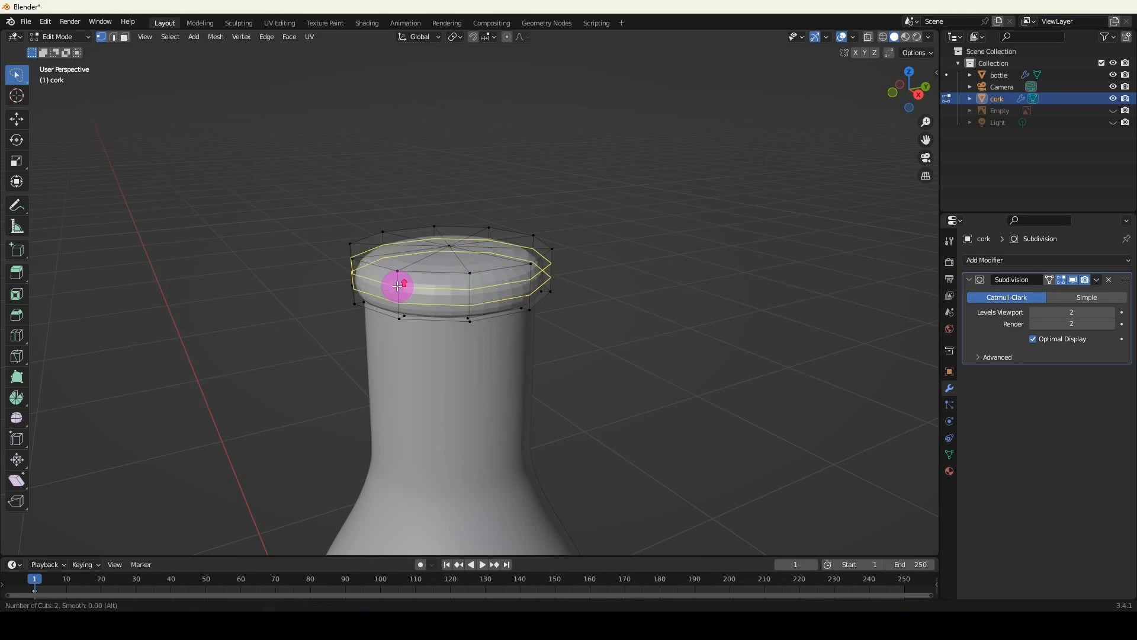
pyautogui.click(397, 286)
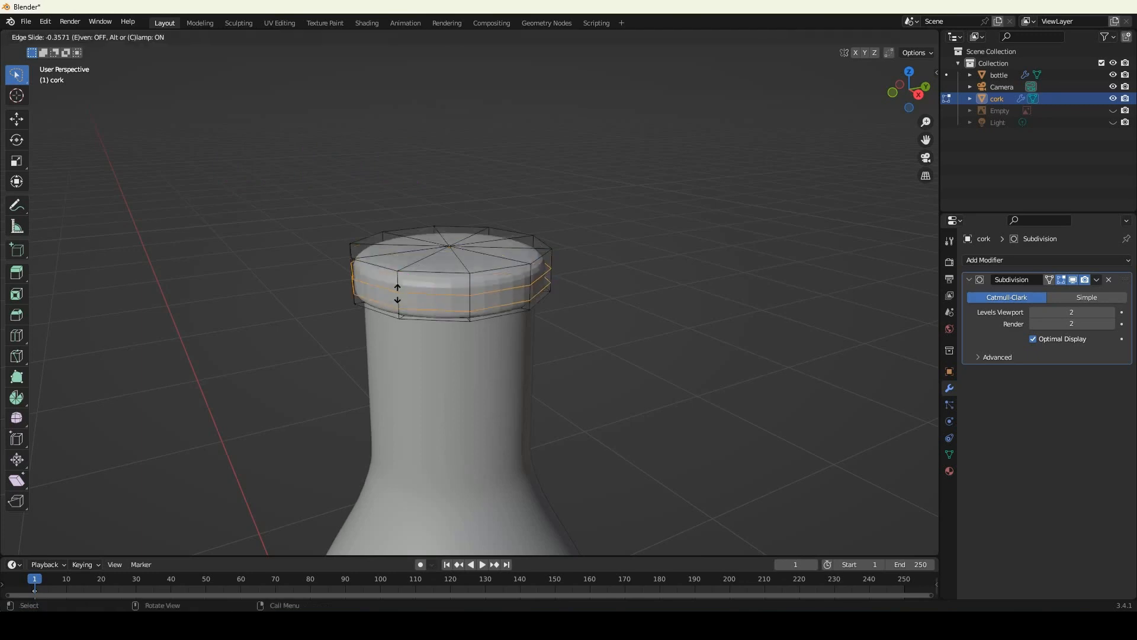
pyautogui.rightClick(408, 281)
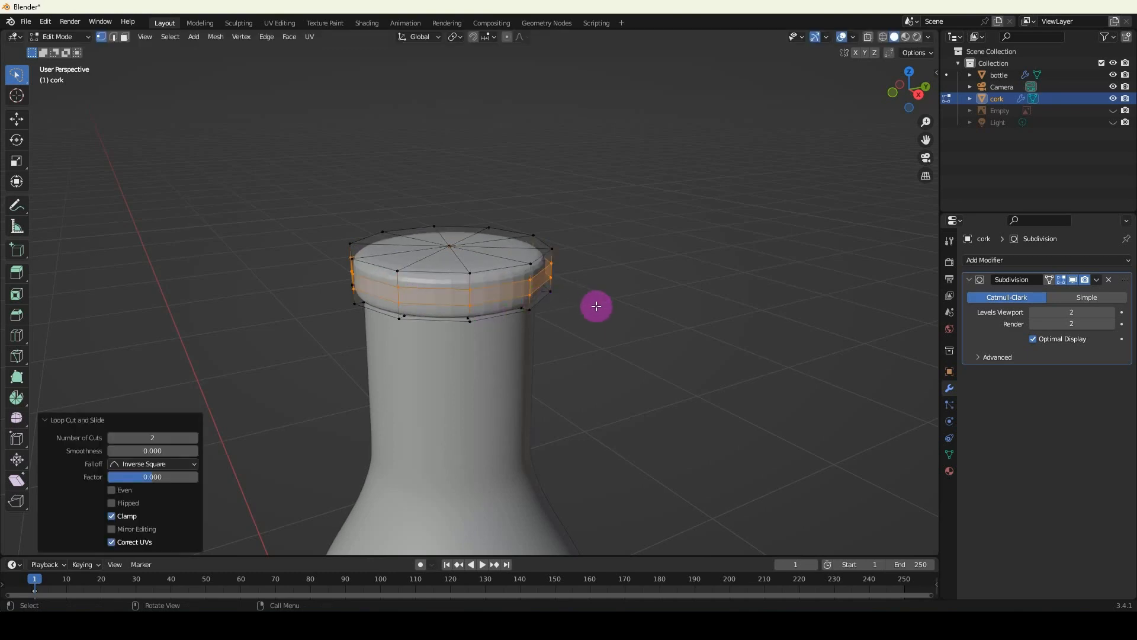
# Scale the two new cork loops apart along Z by about 2.596 toward its upper and lower edges, and return to Object Mode.
pyautogui.press('s')
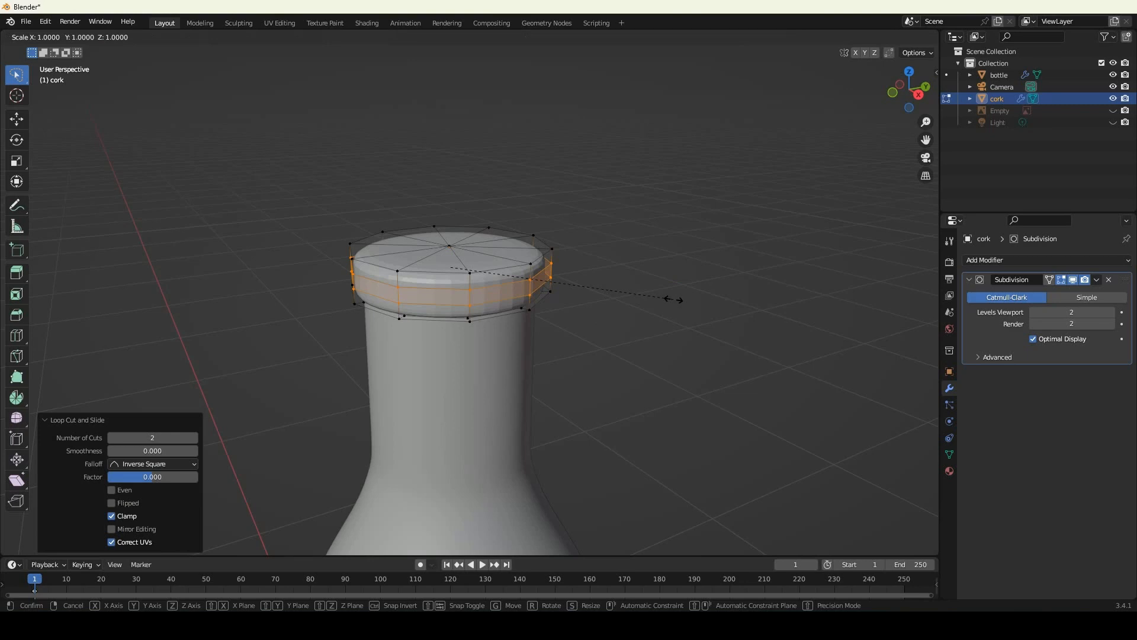
pyautogui.press('z')
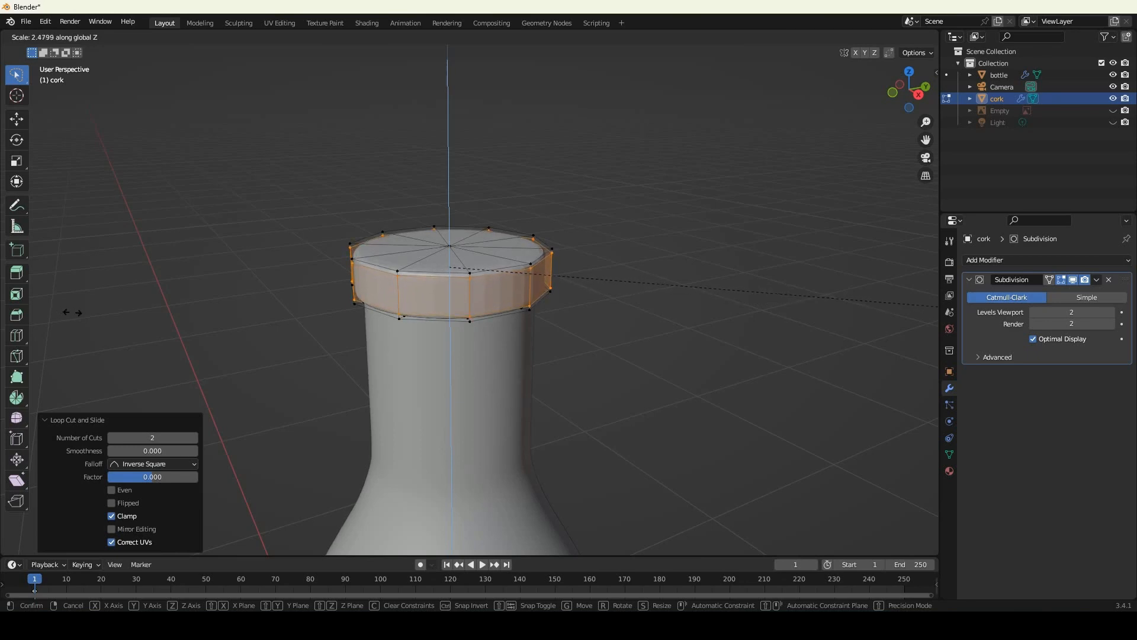
pyautogui.click(98, 316)
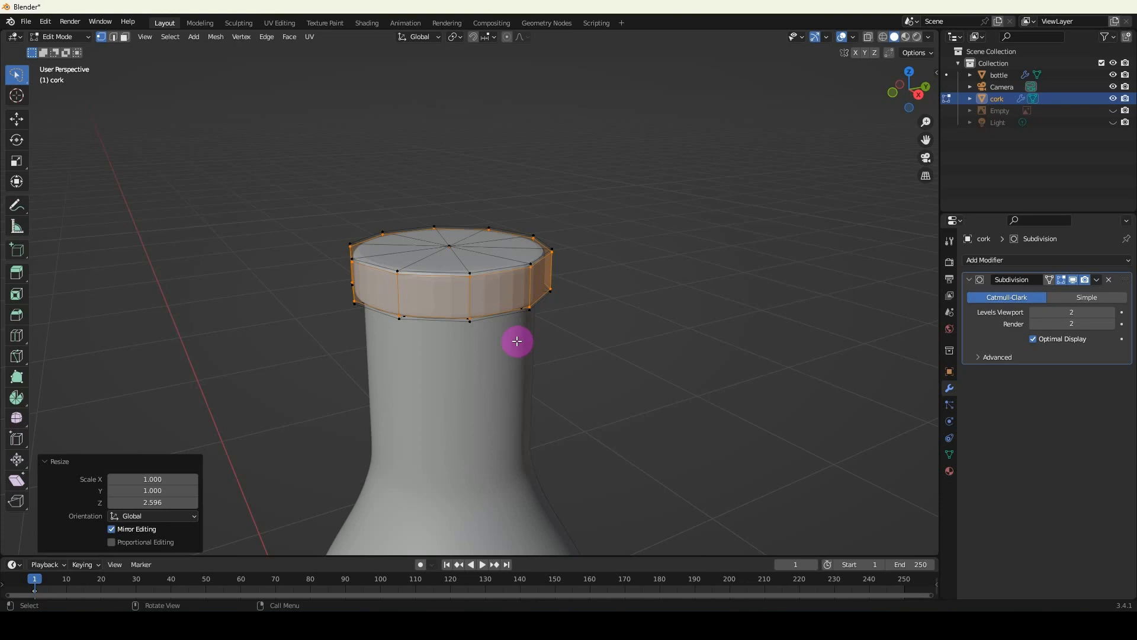
pyautogui.moveTo(447, 337); pyautogui.dragTo(579, 330, button='middle')
pyautogui.press('Tab')
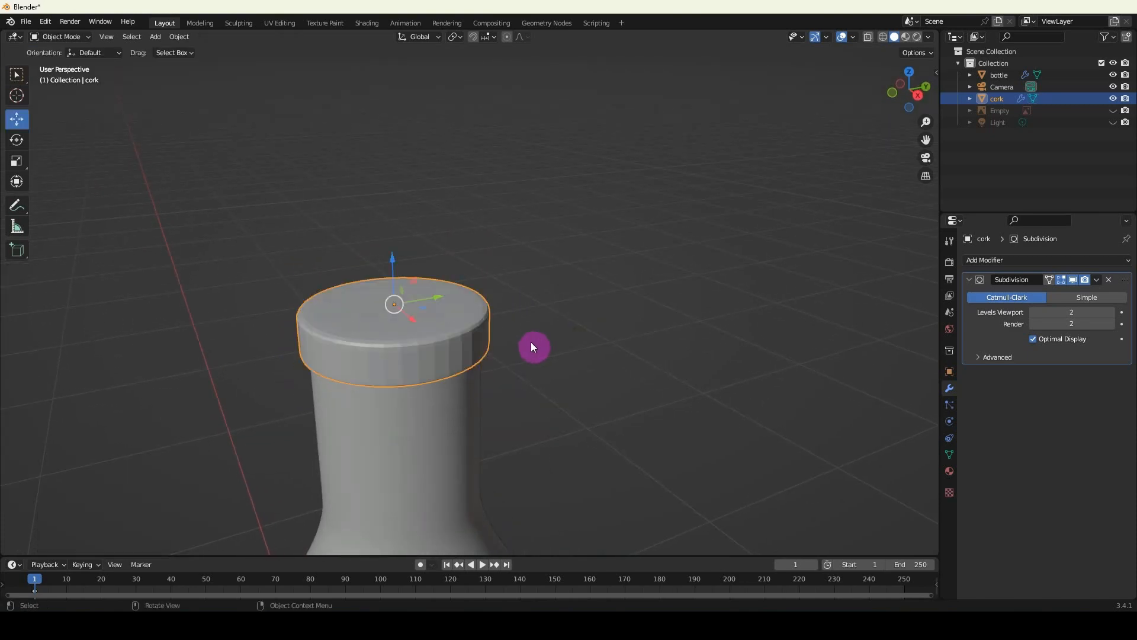
# Examine the cork's sharpened edges up close and the whole bottle with all objects deselected.
pyautogui.scroll(-2, 531, 343)
pyautogui.moveTo(460, 355); pyautogui.dragTo(464, 332, button='middle')
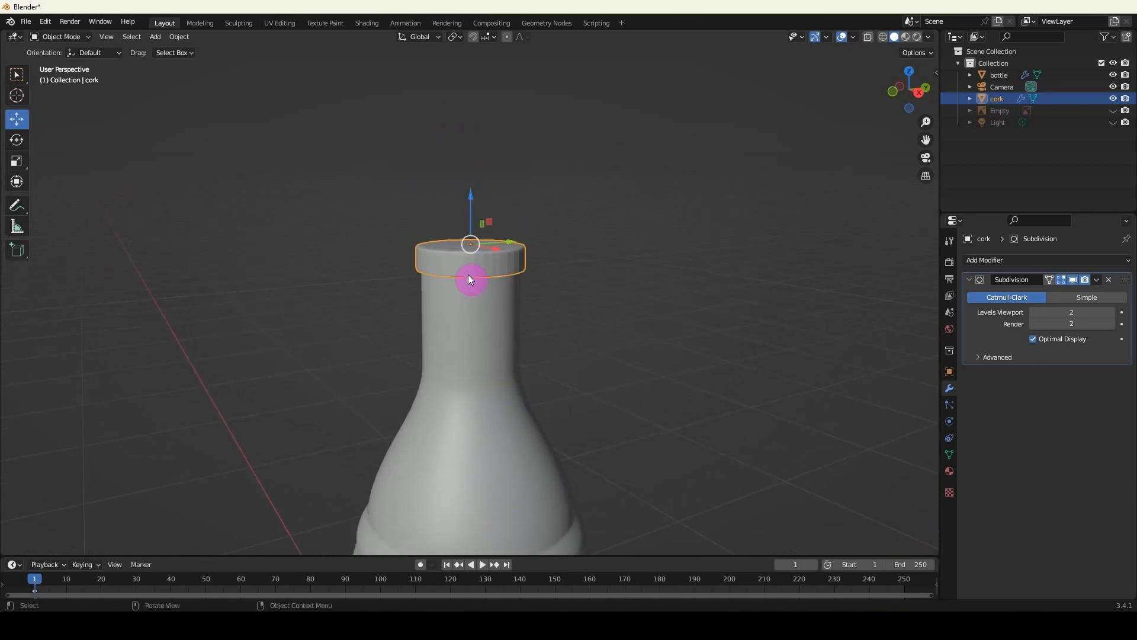
pyautogui.scroll(3, 469, 274)
pyautogui.keyDown('shift'); pyautogui.moveTo(520, 181); pyautogui.dragTo(516, 208, button='middle'); pyautogui.keyUp('shift')
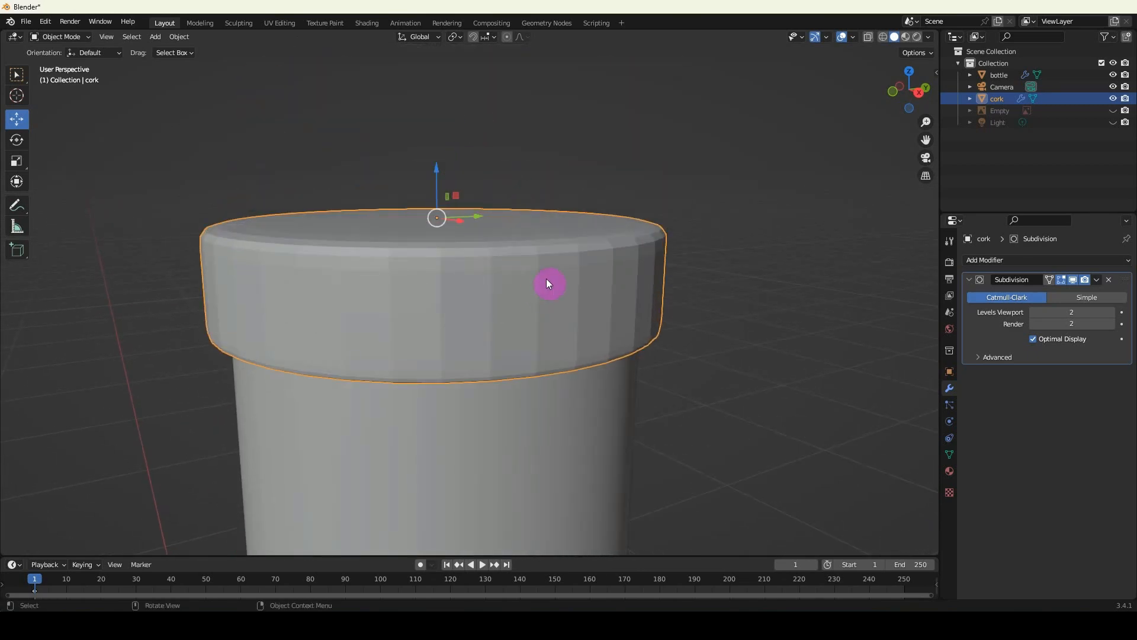
pyautogui.scroll(-4, 590, 306)
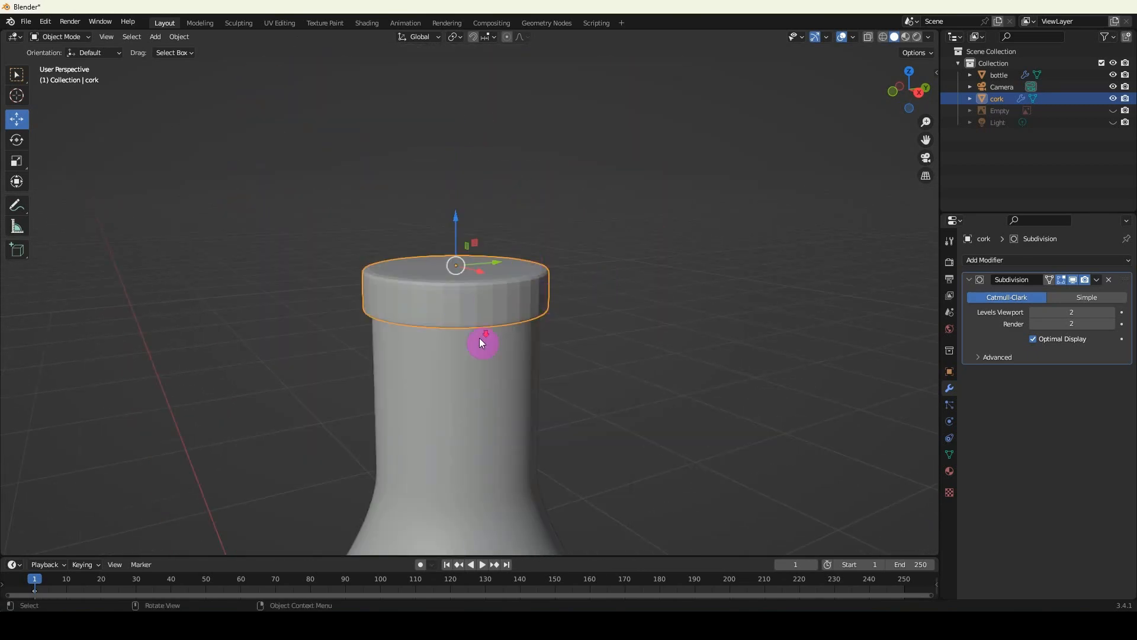
pyautogui.scroll(-3, 481, 341)
pyautogui.scroll(-4, 481, 322)
pyautogui.keyDown('shift'); pyautogui.moveTo(459, 349); pyautogui.dragTo(459, 292, button='middle'); pyautogui.keyUp('shift')
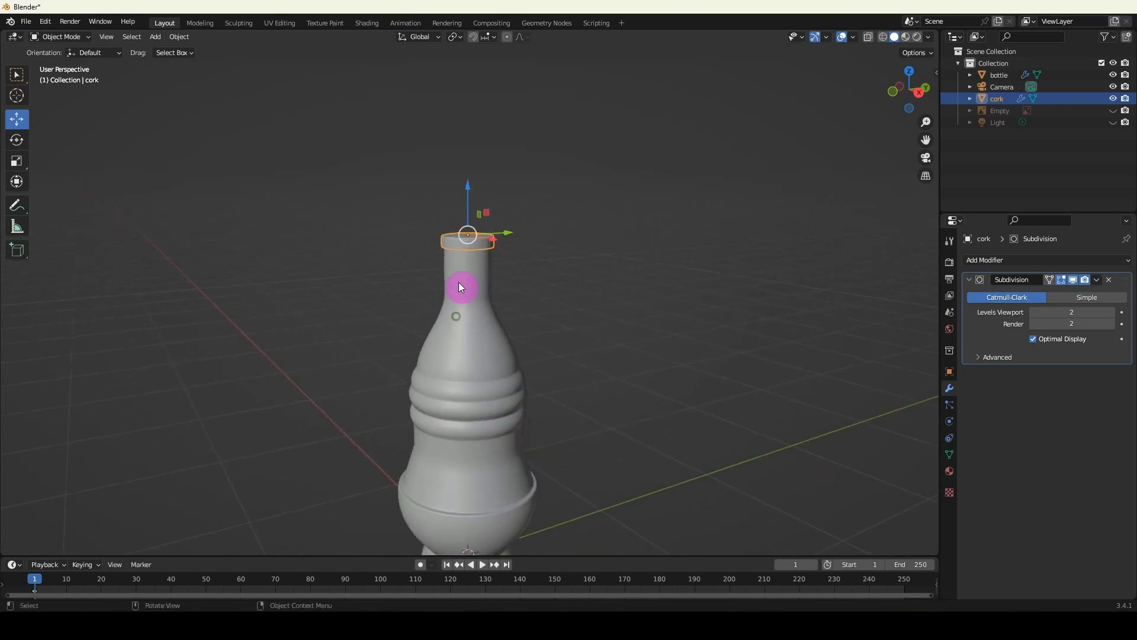
pyautogui.press('a')
pyautogui.press('a')
pyautogui.keyDown('shift'); pyautogui.moveTo(472, 425); pyautogui.dragTo(465, 323, button='middle'); pyautogui.keyUp('shift')
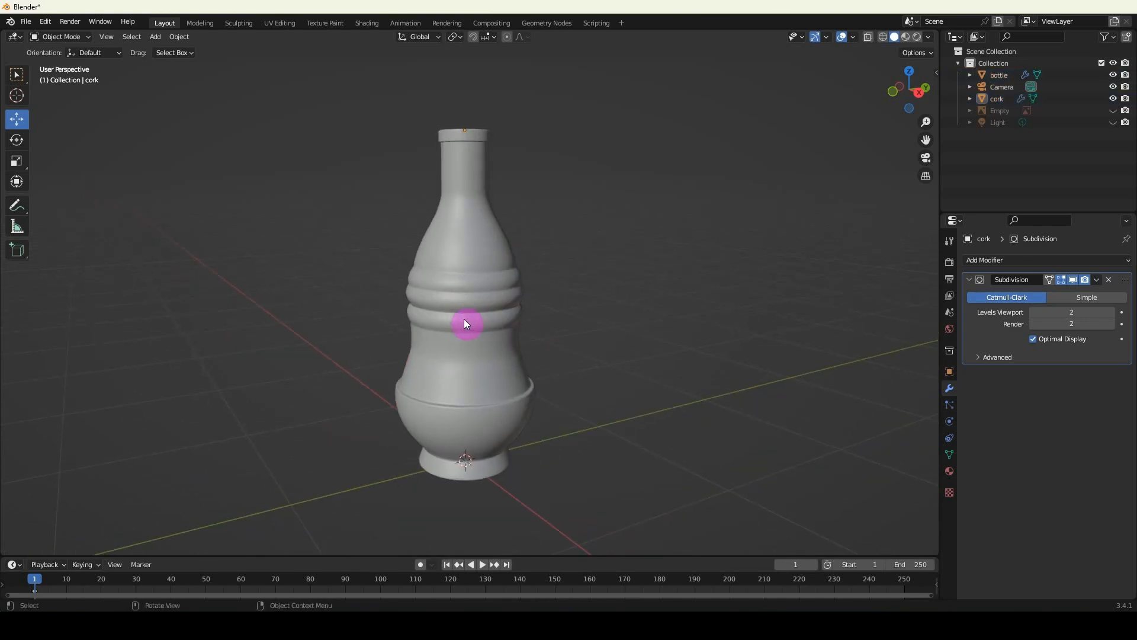